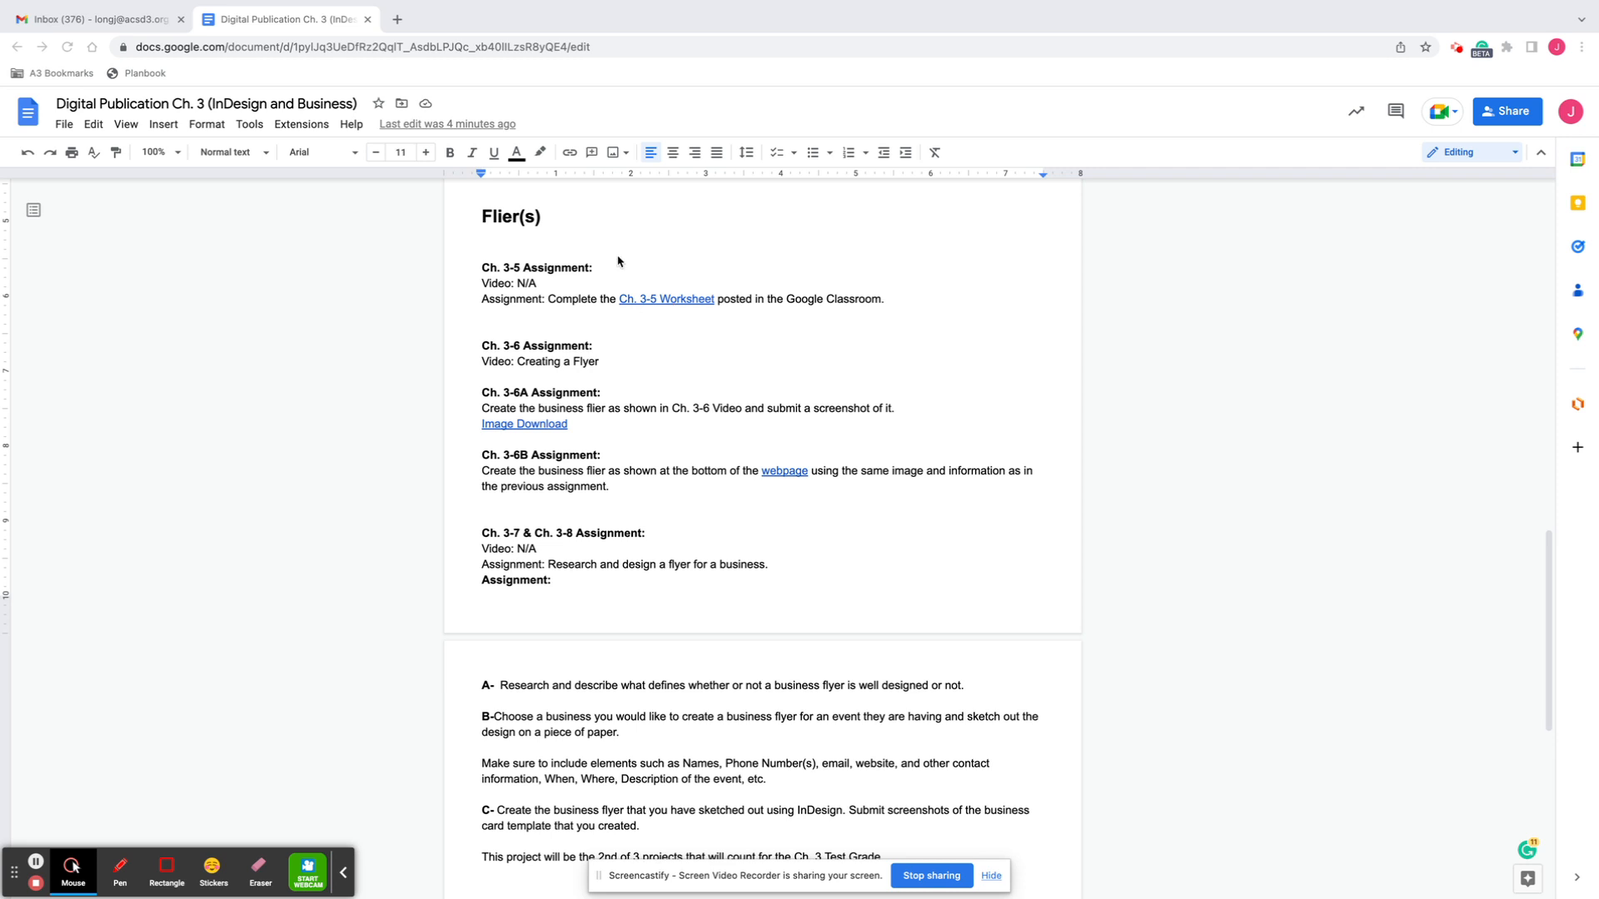
# - Open the Ch. 3-5 Worksheet linked in the Ch. 3-5 assignment of the course document
pyautogui.click(676, 307)
pyautogui.click(677, 300)
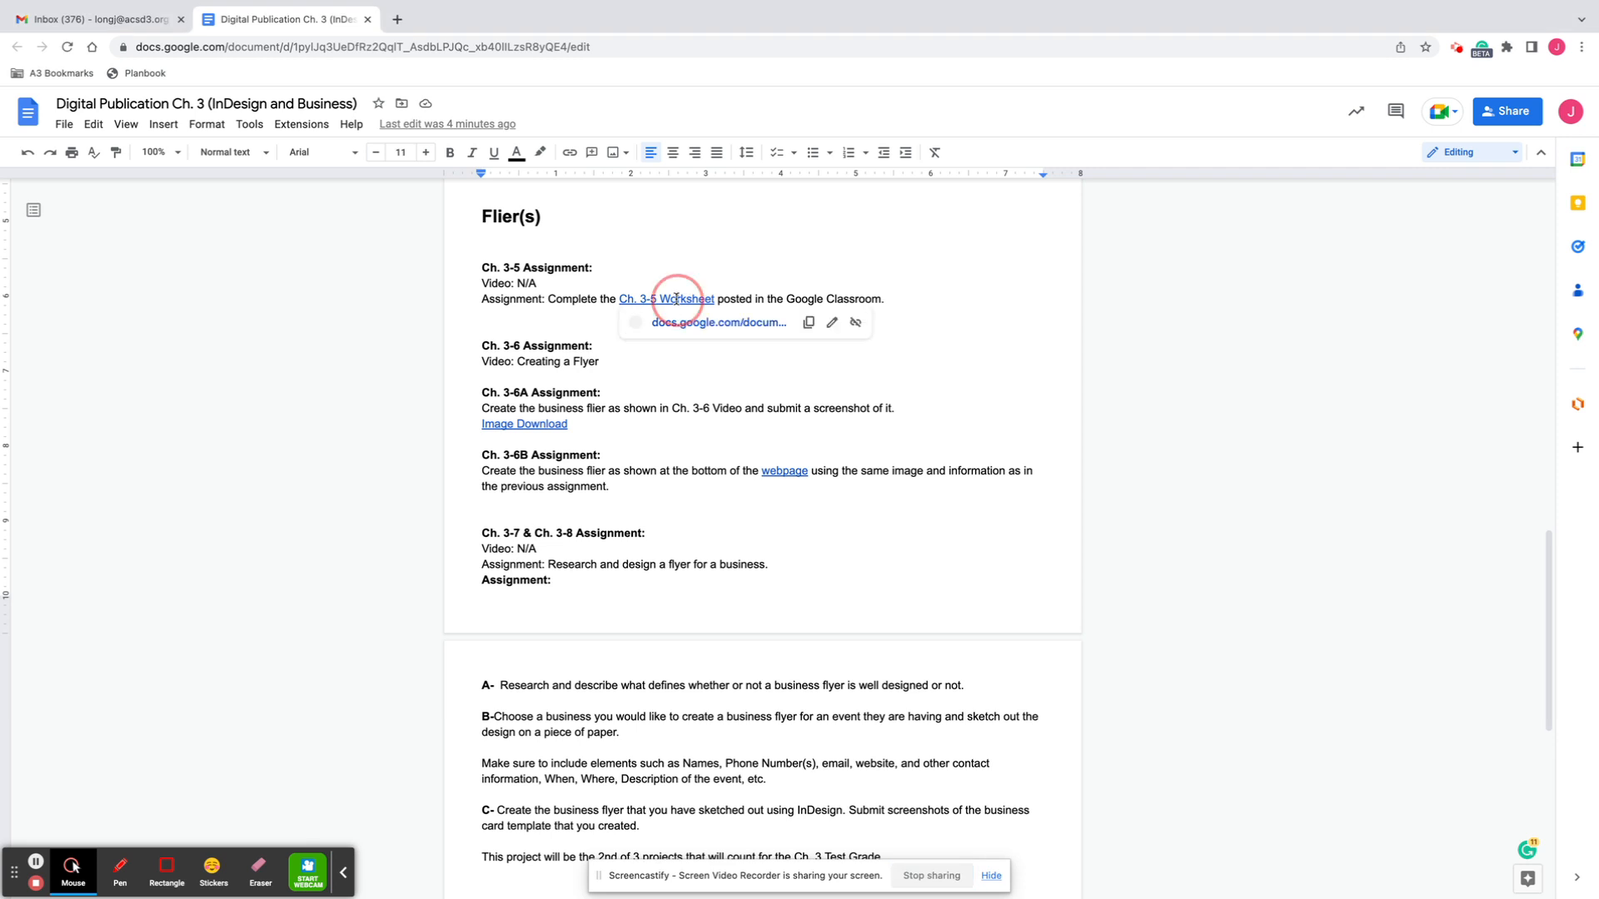
pyautogui.click(686, 323)
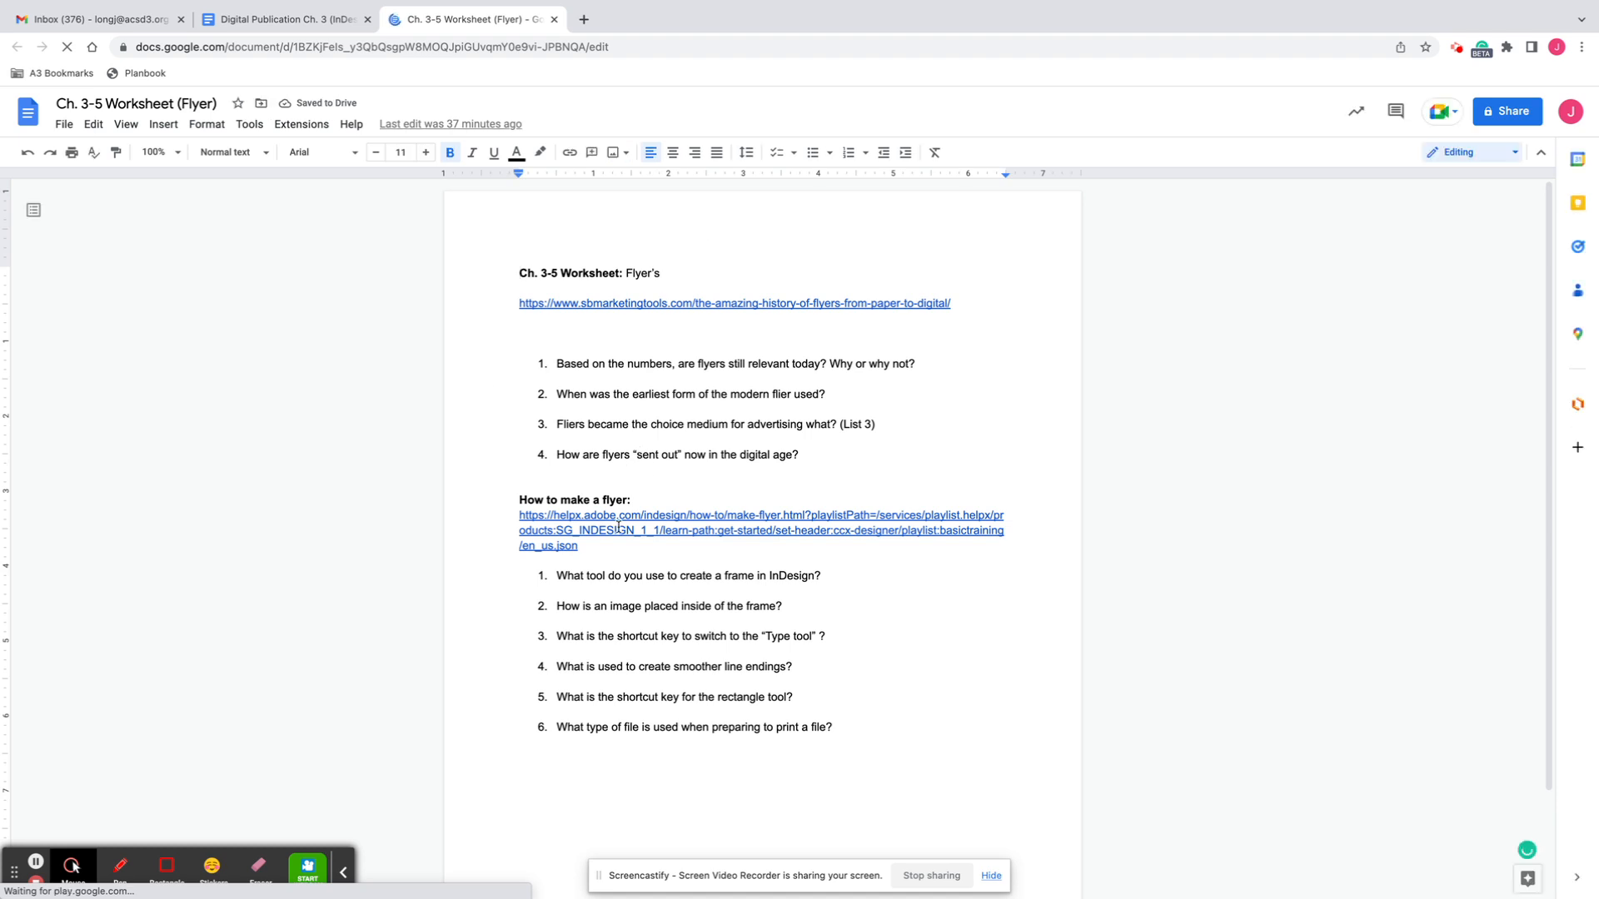
# - Read the worksheet's linked Adobe "Make a flyer" tutorial through its new-document section, and close both the tutorial and the worksheet
pyautogui.click(558, 545)
pyautogui.click(612, 577)
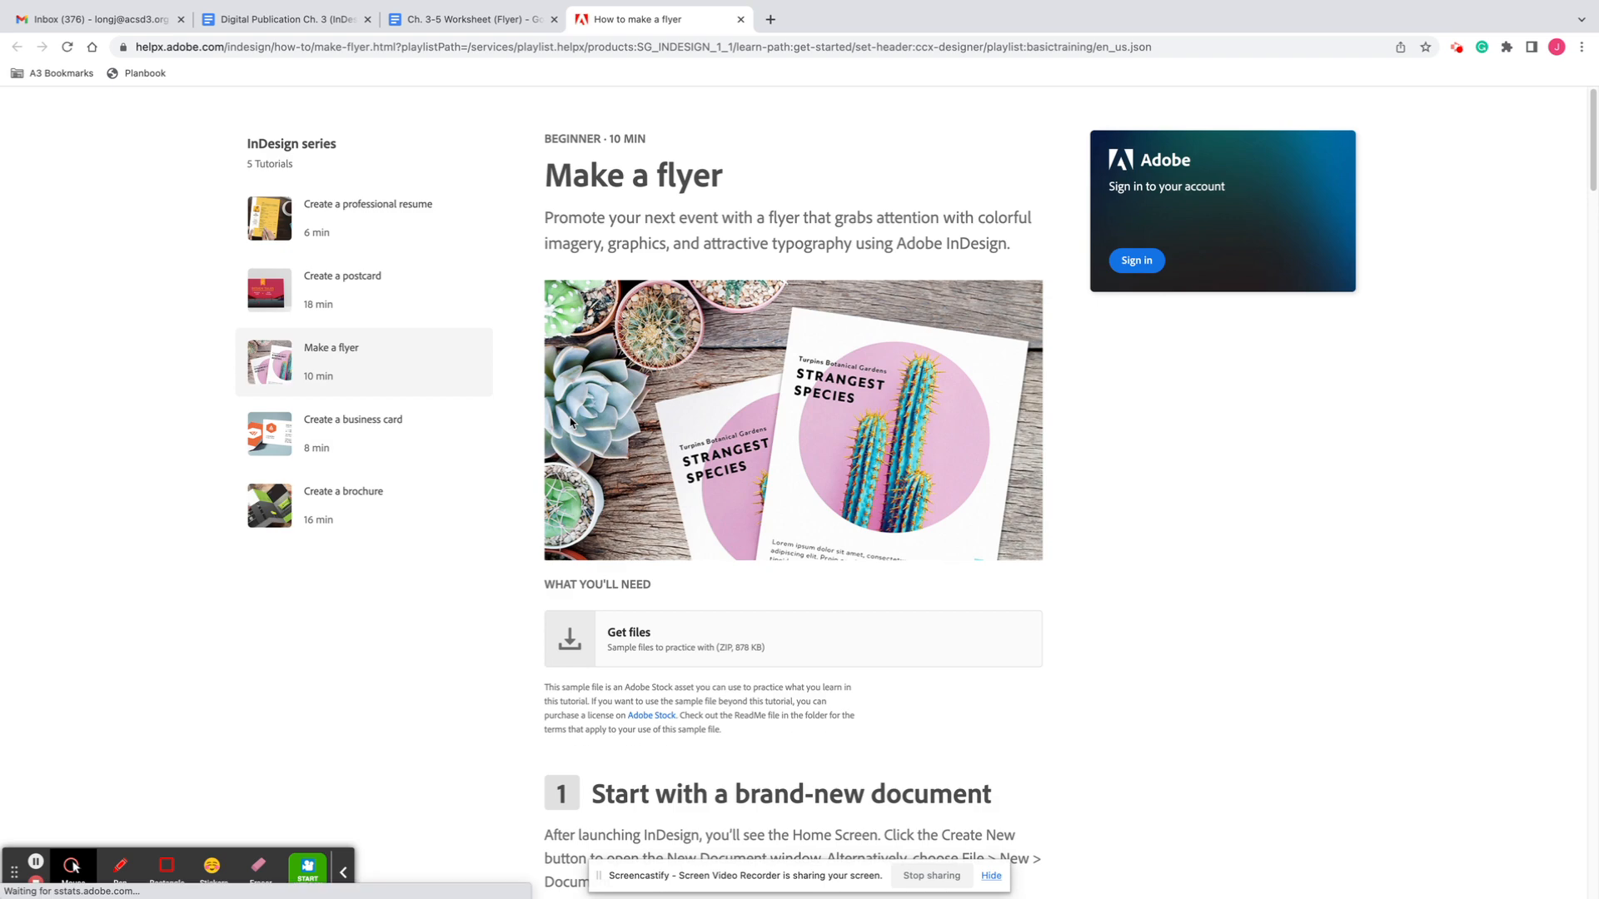
pyautogui.scroll(-2, 566, 441)
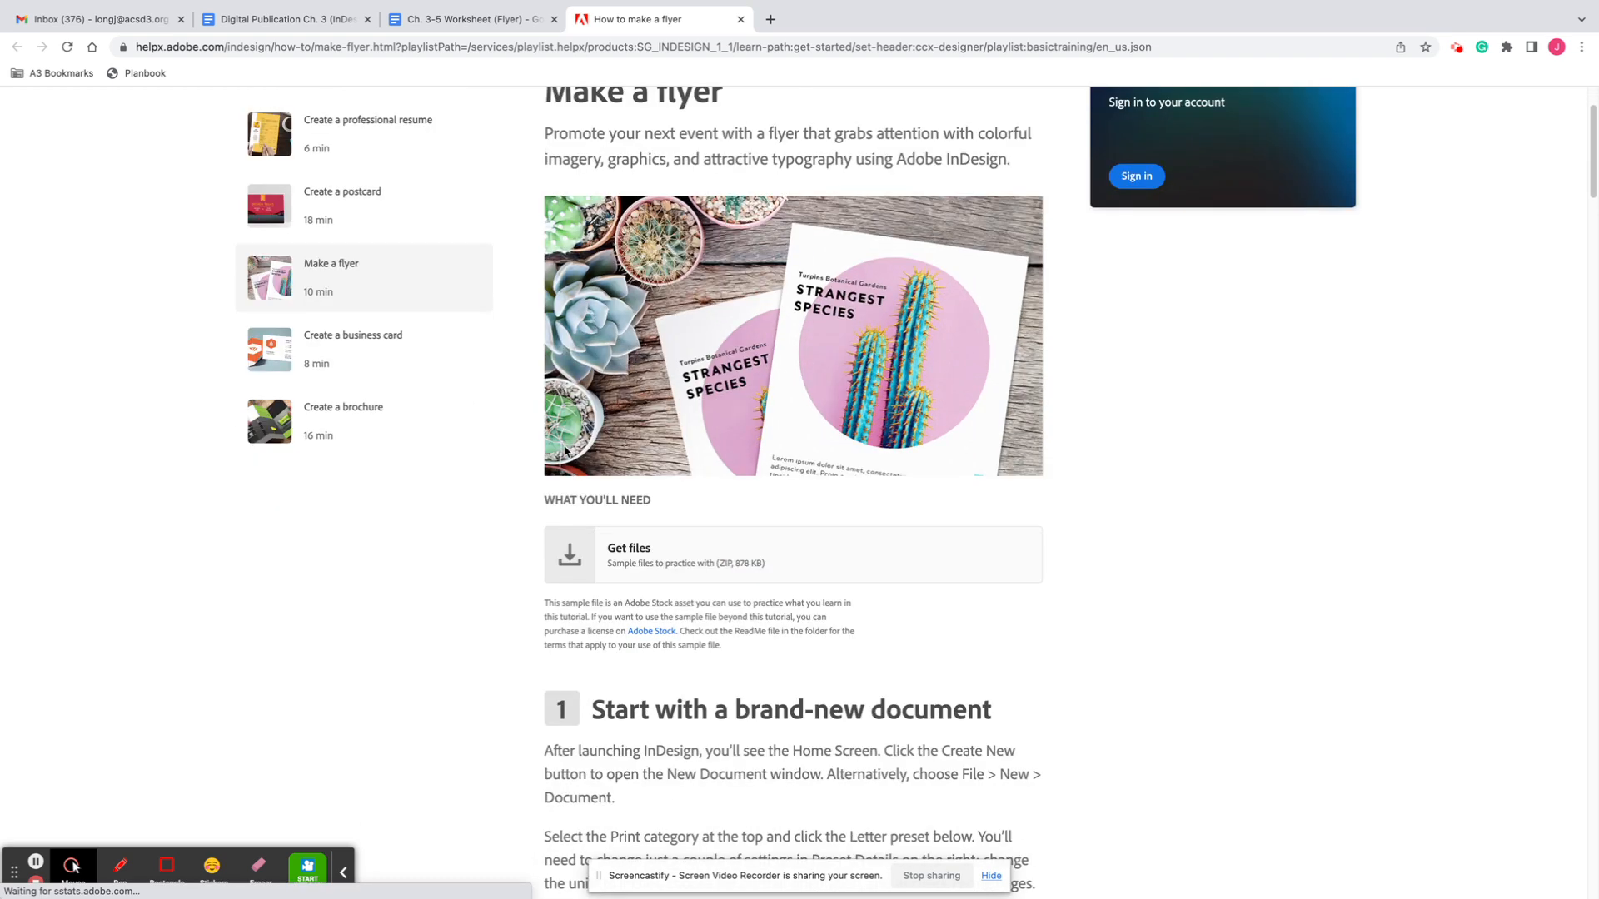
pyautogui.scroll(-1, 566, 452)
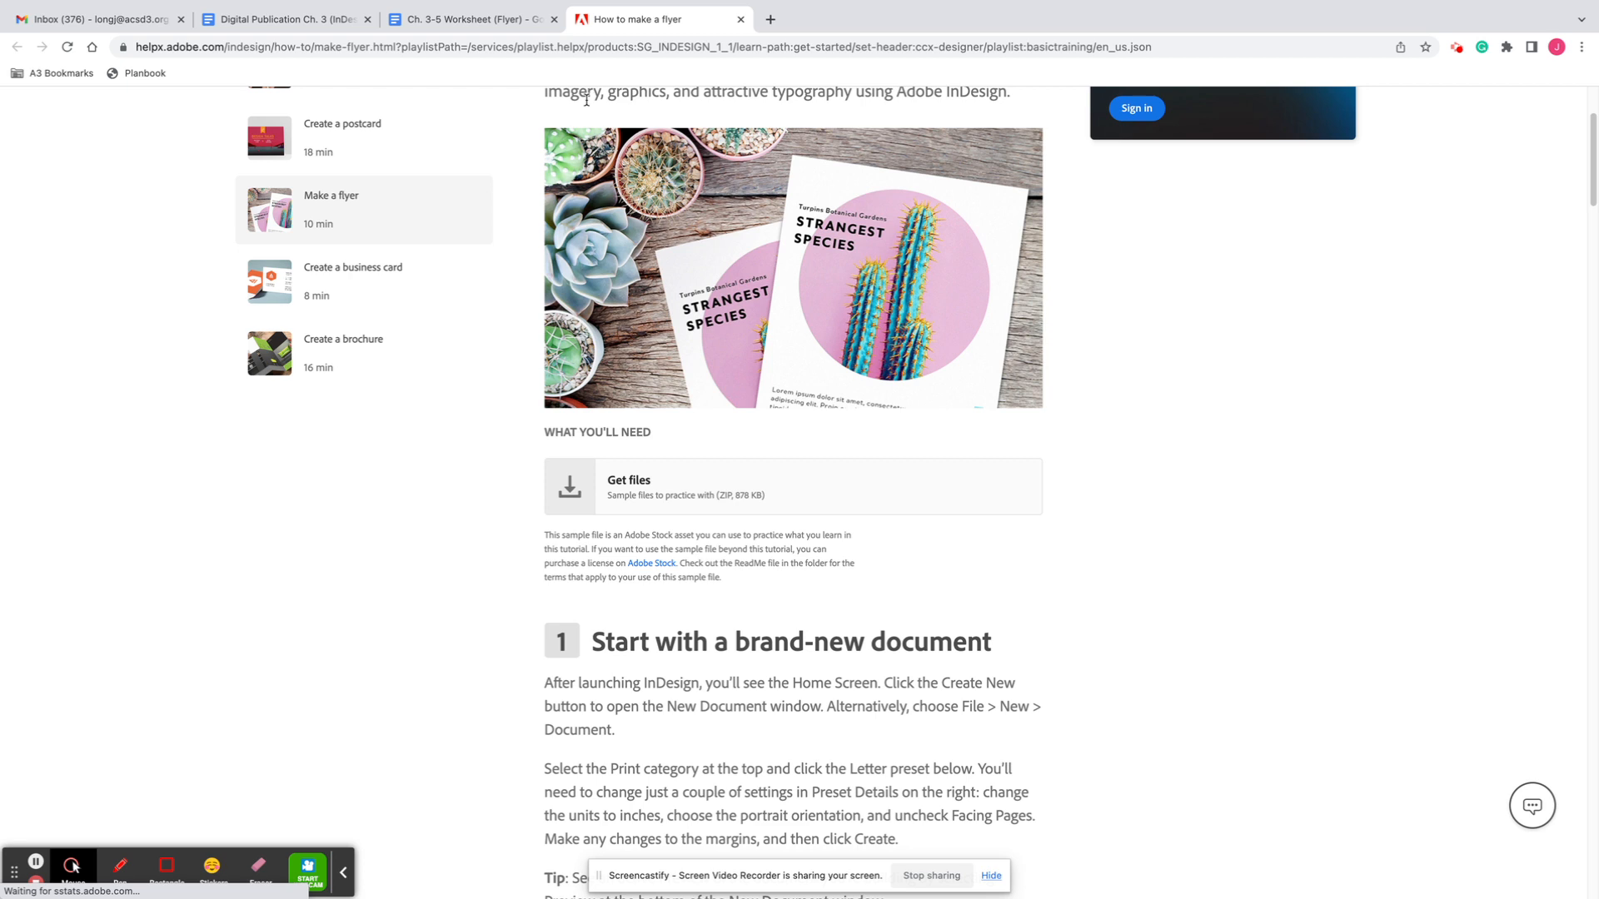
pyautogui.scroll(-5, 656, 325)
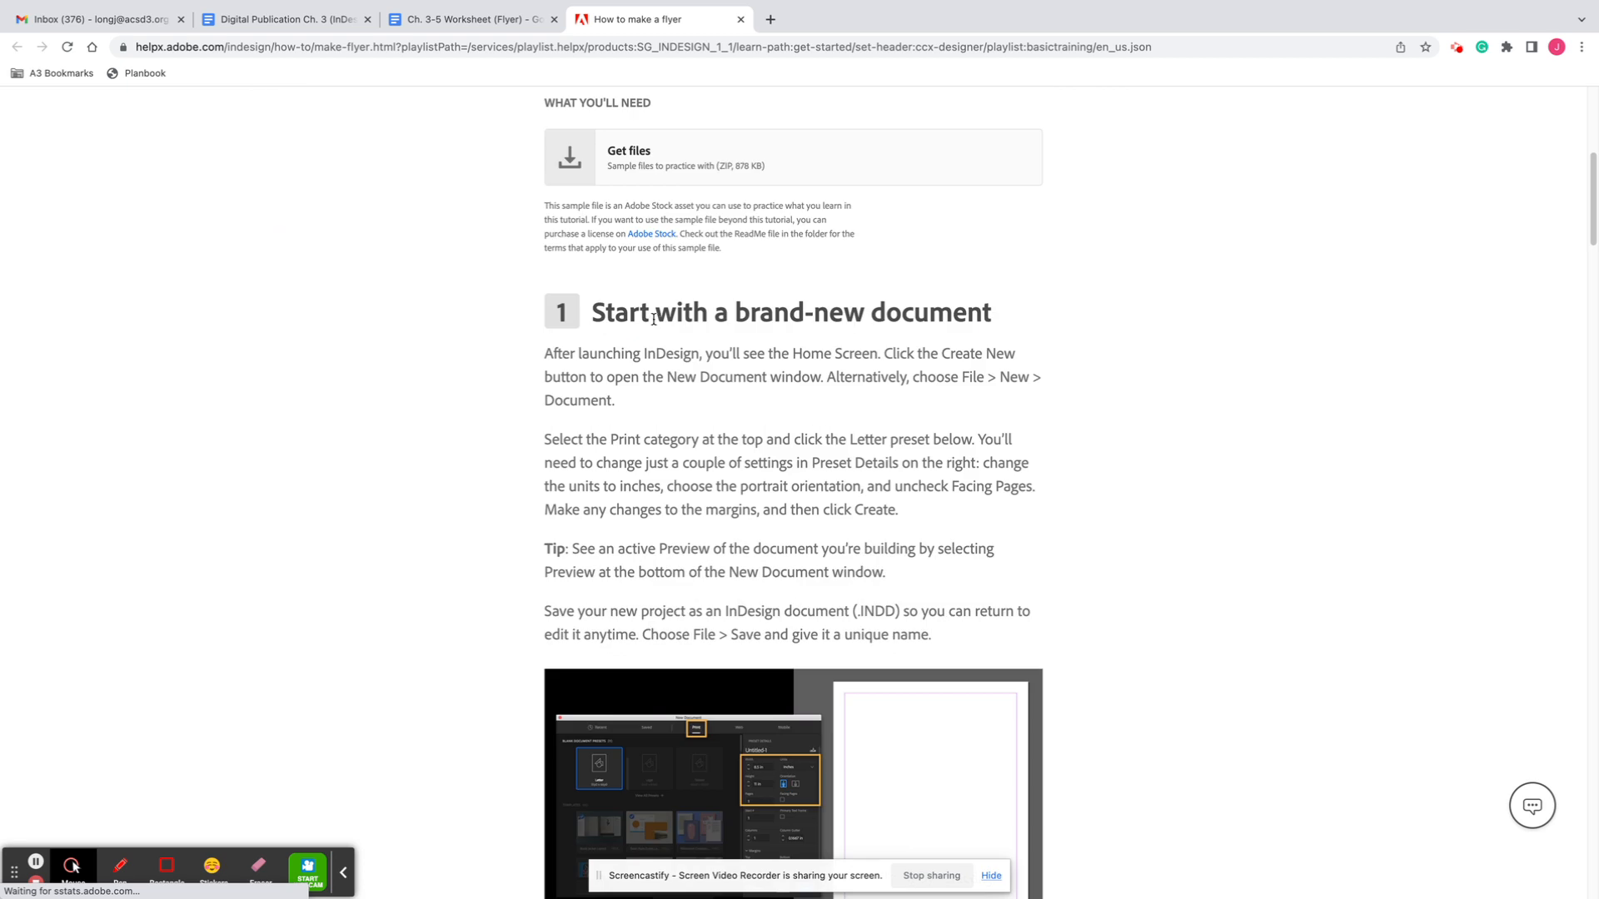
pyautogui.click(740, 19)
pyautogui.scroll(-2, 650, 414)
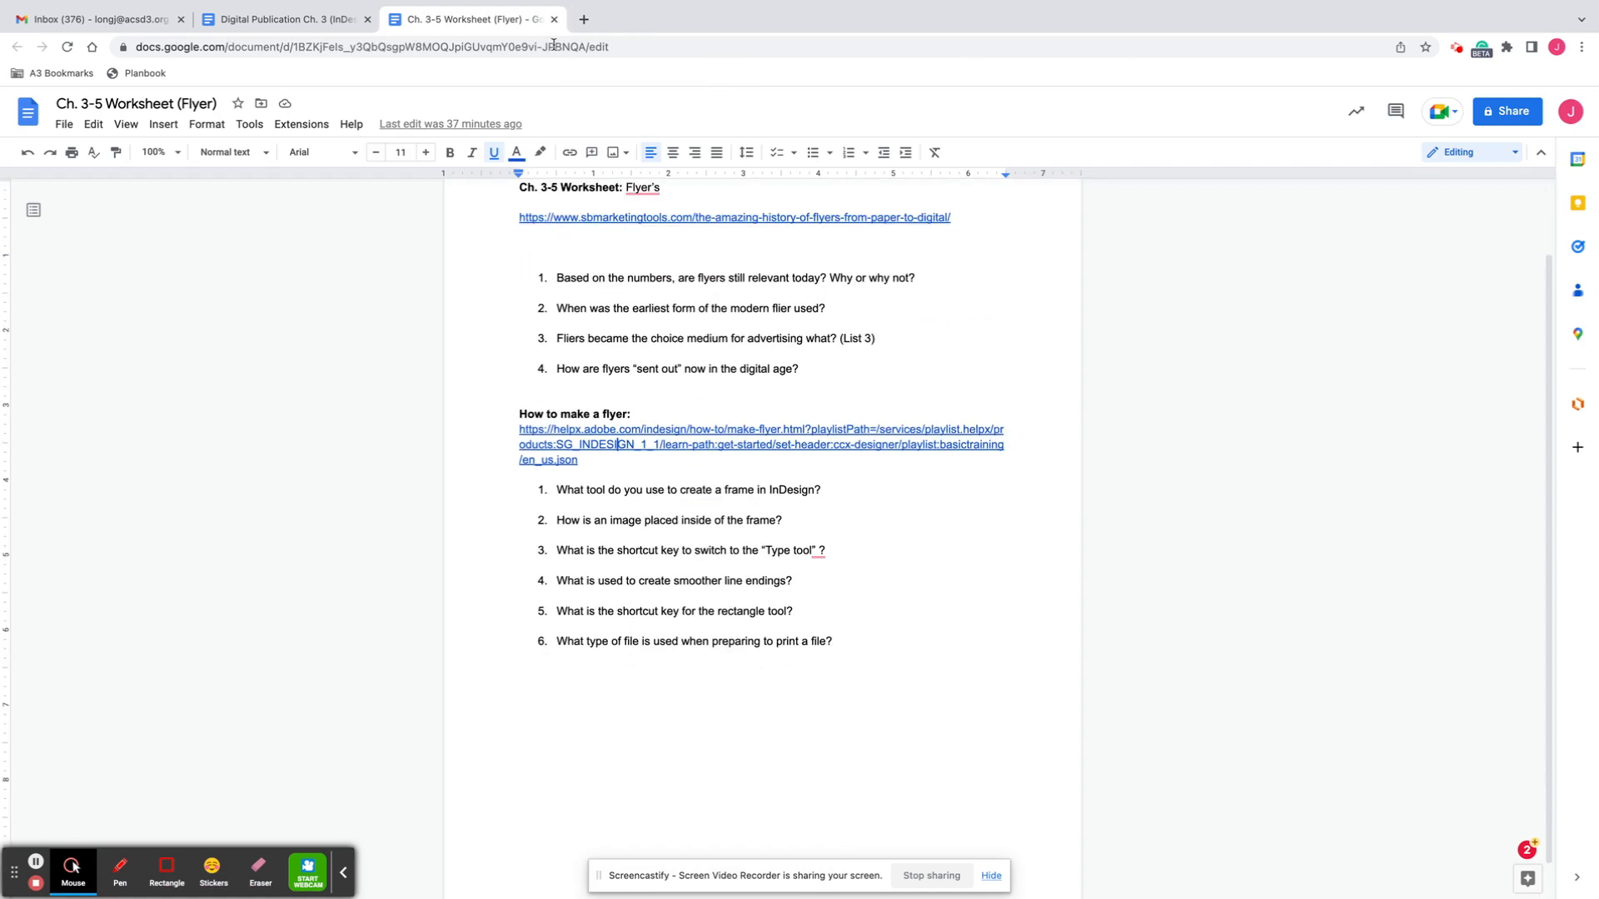
pyautogui.click(554, 20)
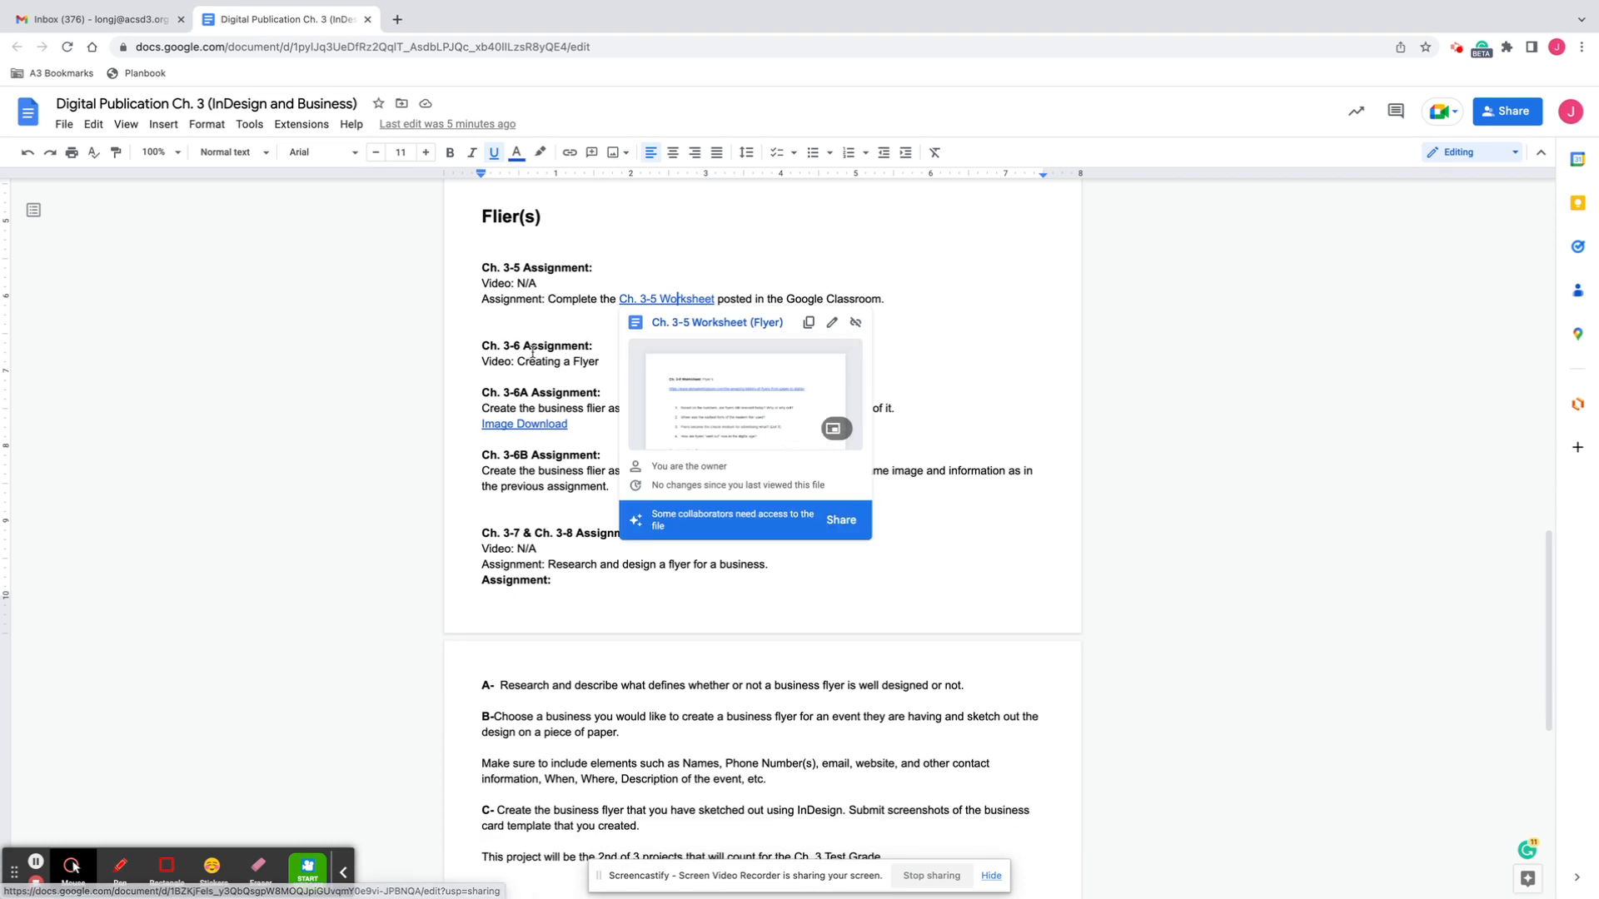
# - Download make-flyer_Practice.jpg through the Image Download link of the Ch. 3-6A assignment
pyautogui.click(529, 511)
pyautogui.click(526, 429)
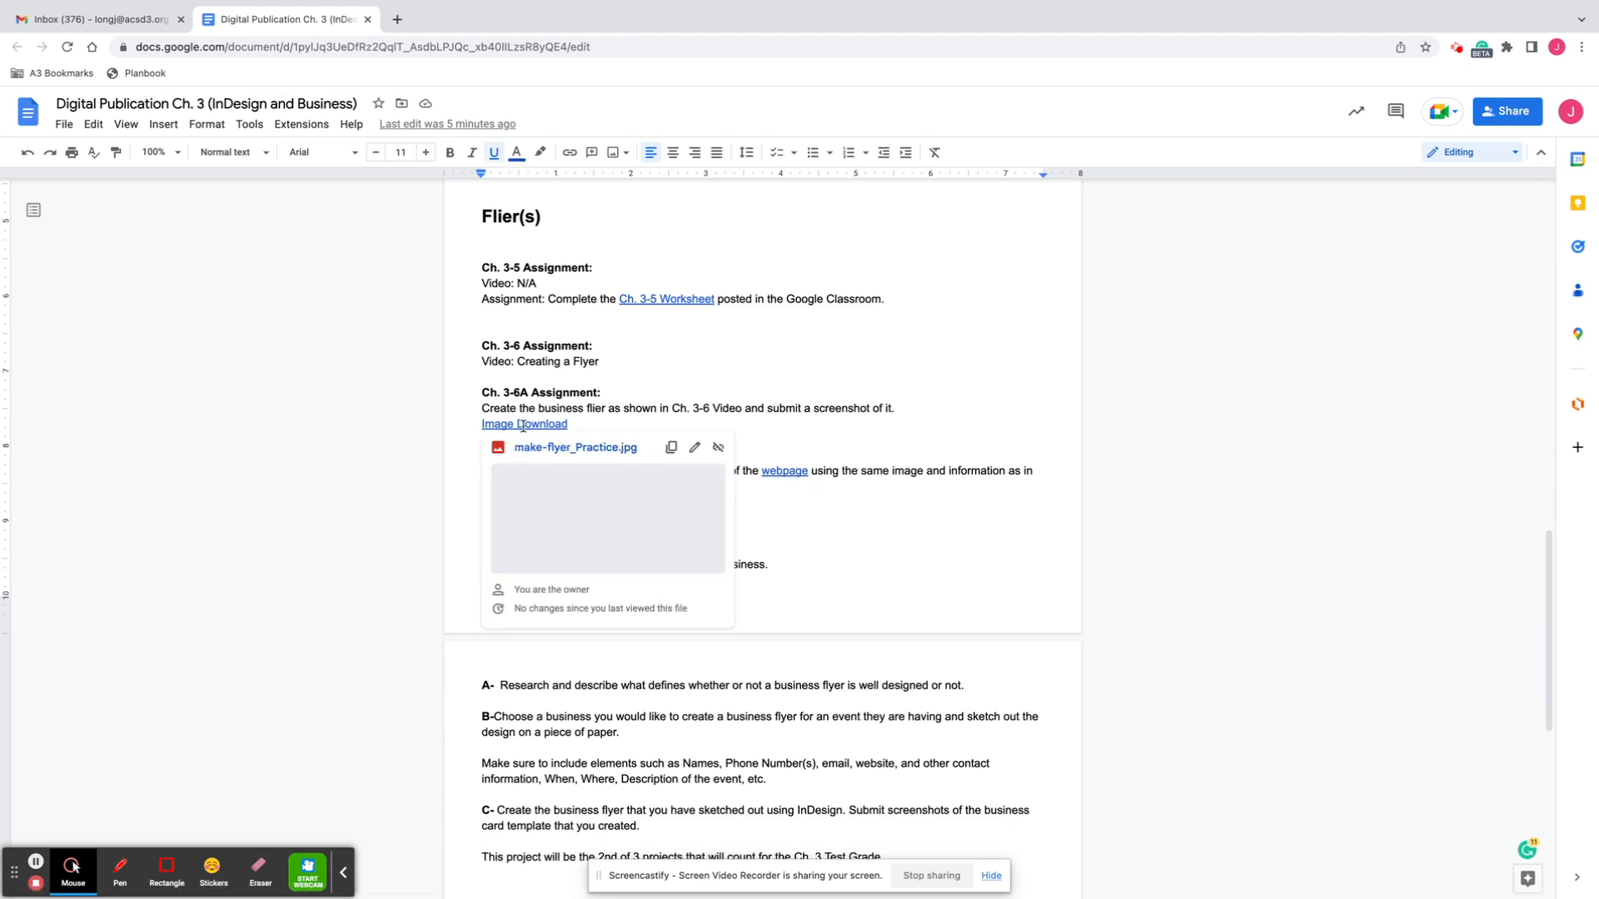
pyautogui.click(554, 488)
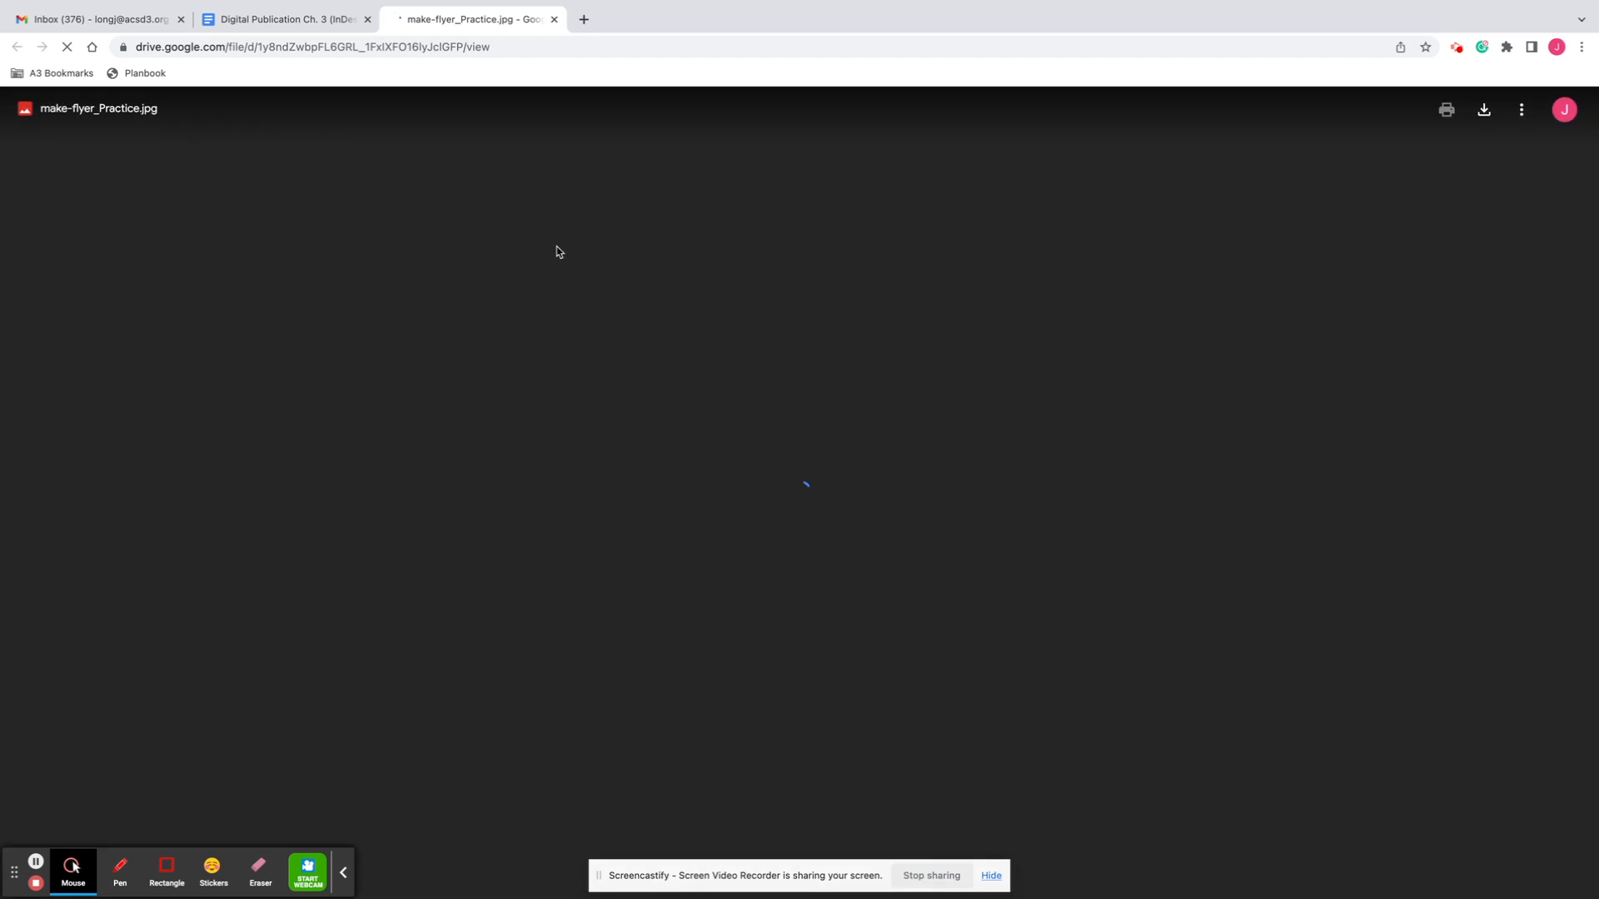
pyautogui.click(1485, 109)
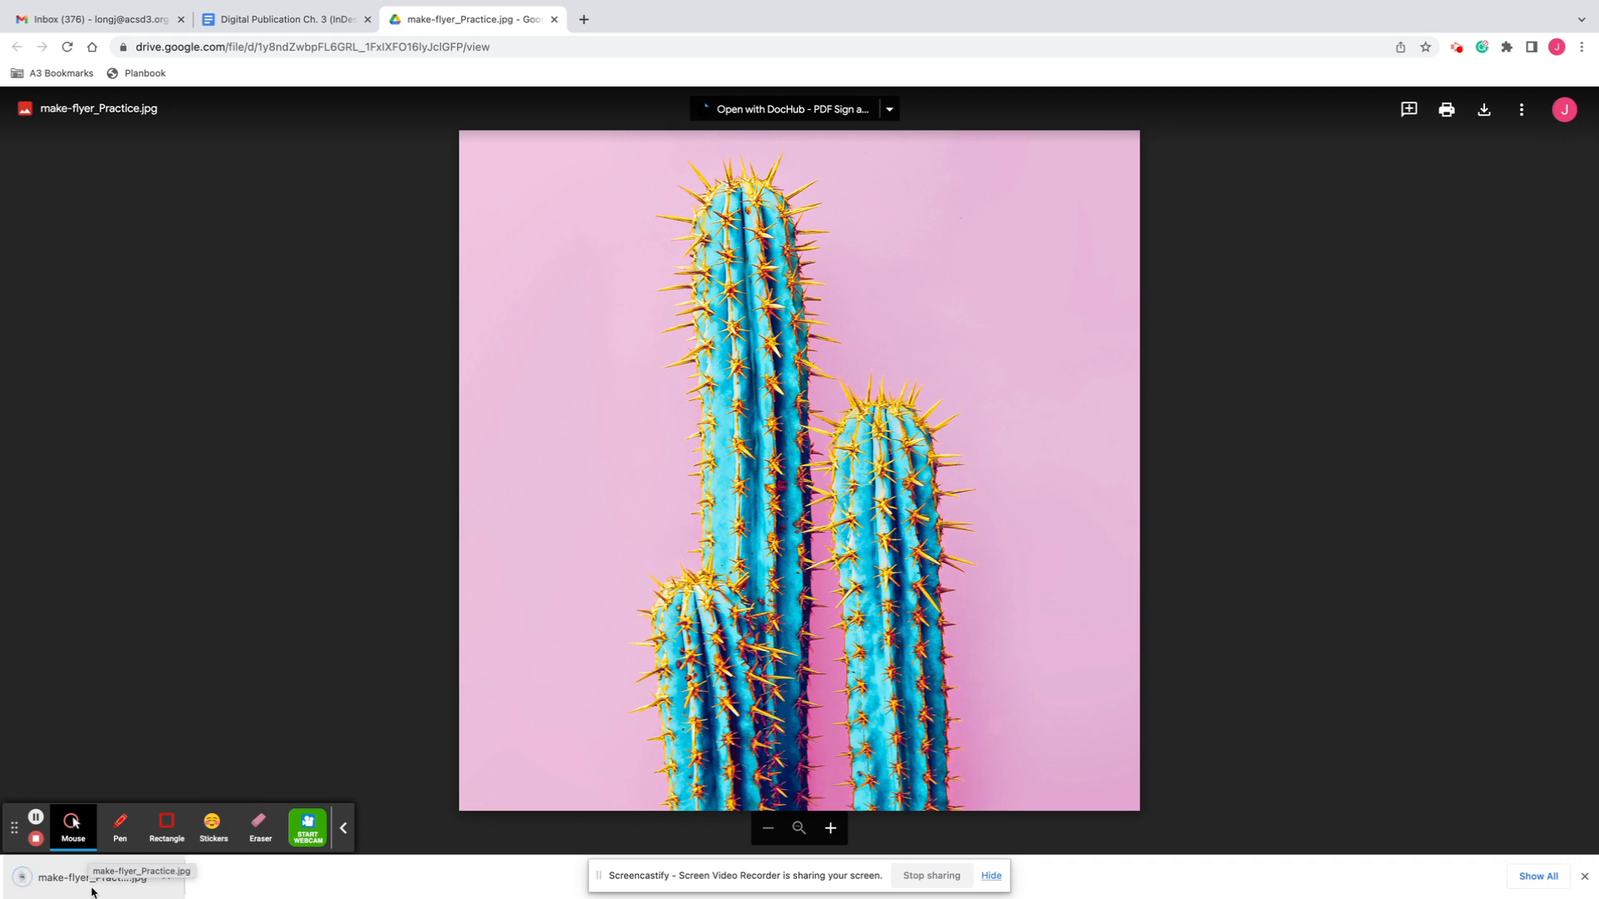
# - View the downloaded make-flyer_Practice.jpg in Preview, and close it along with the Pokemon Card.jpg window
pyautogui.click(92, 887)
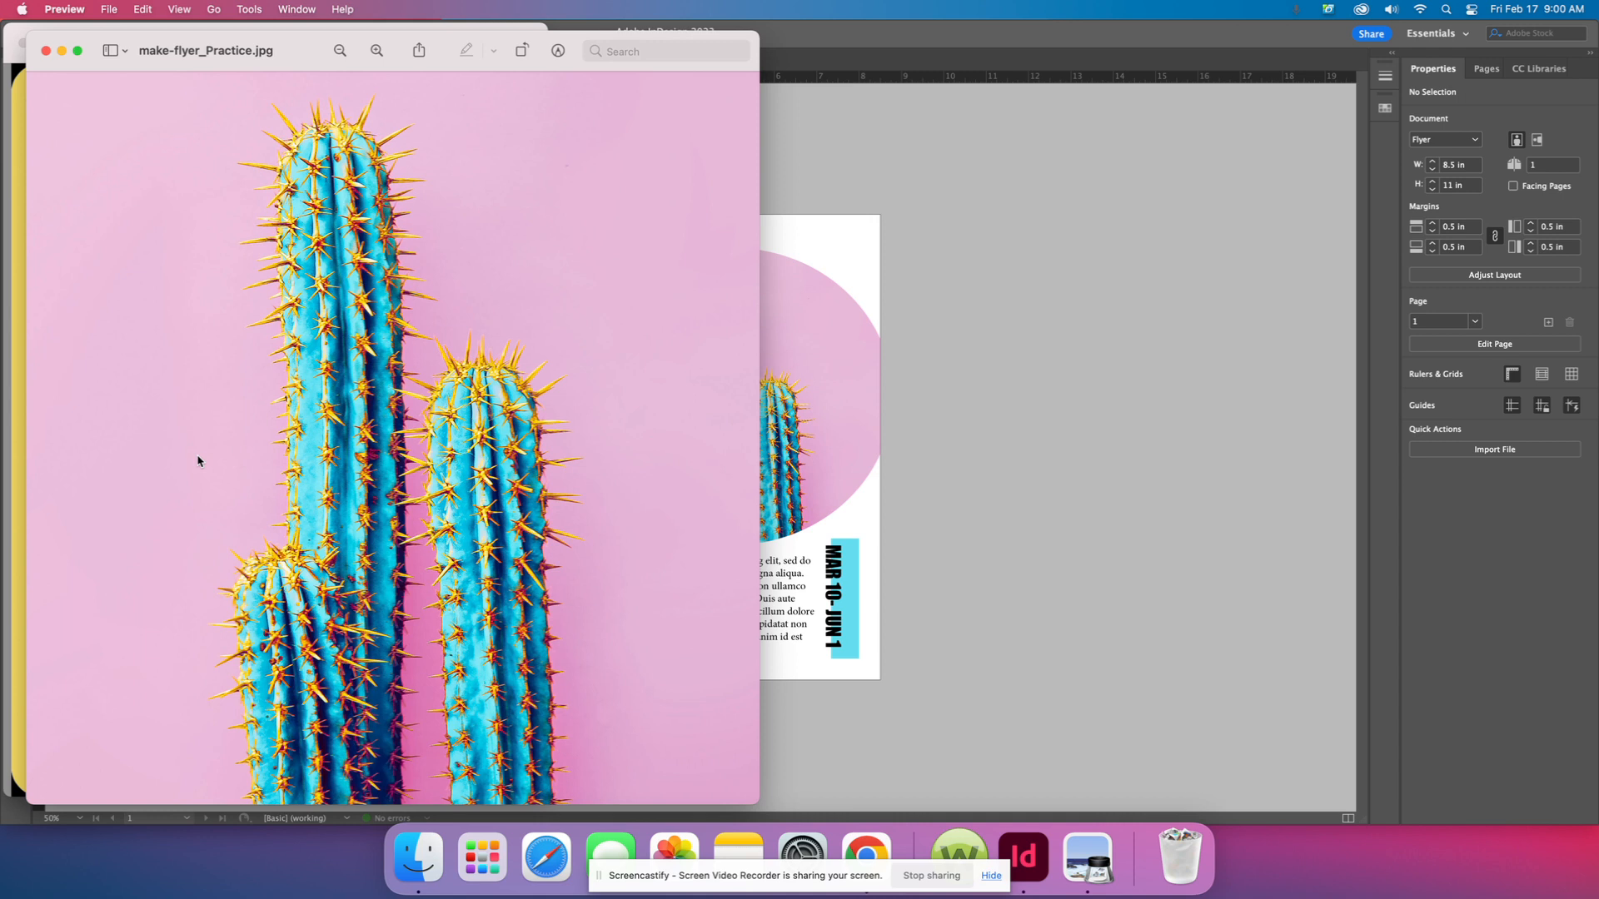
pyautogui.moveTo(175, 55); pyautogui.dragTo(265, 136)
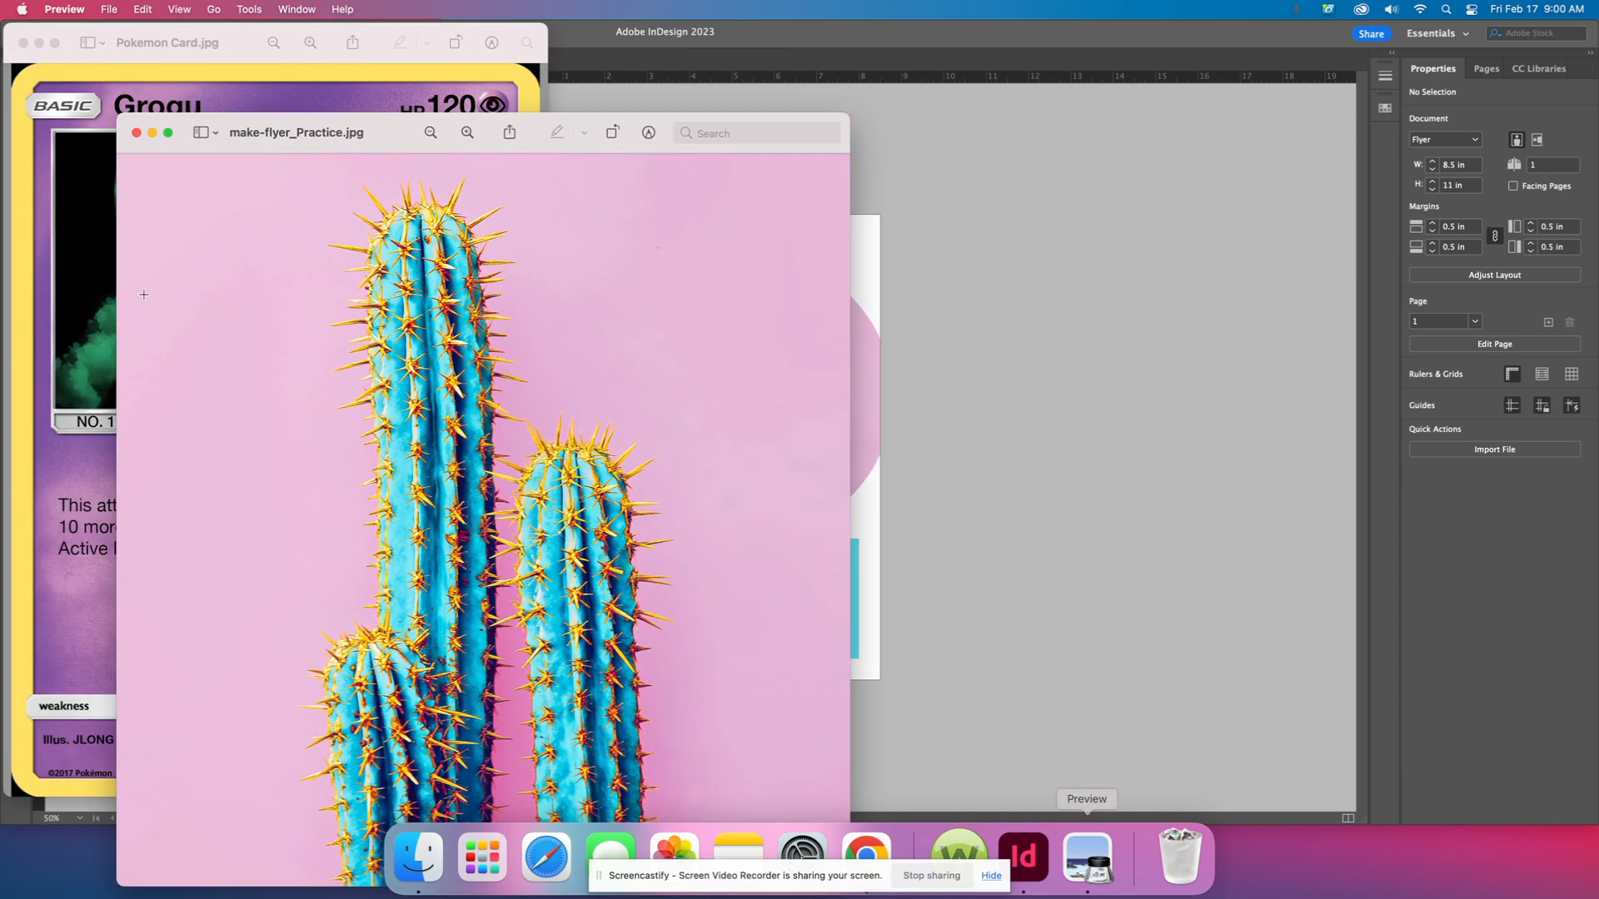
pyautogui.click(137, 133)
pyautogui.click(23, 42)
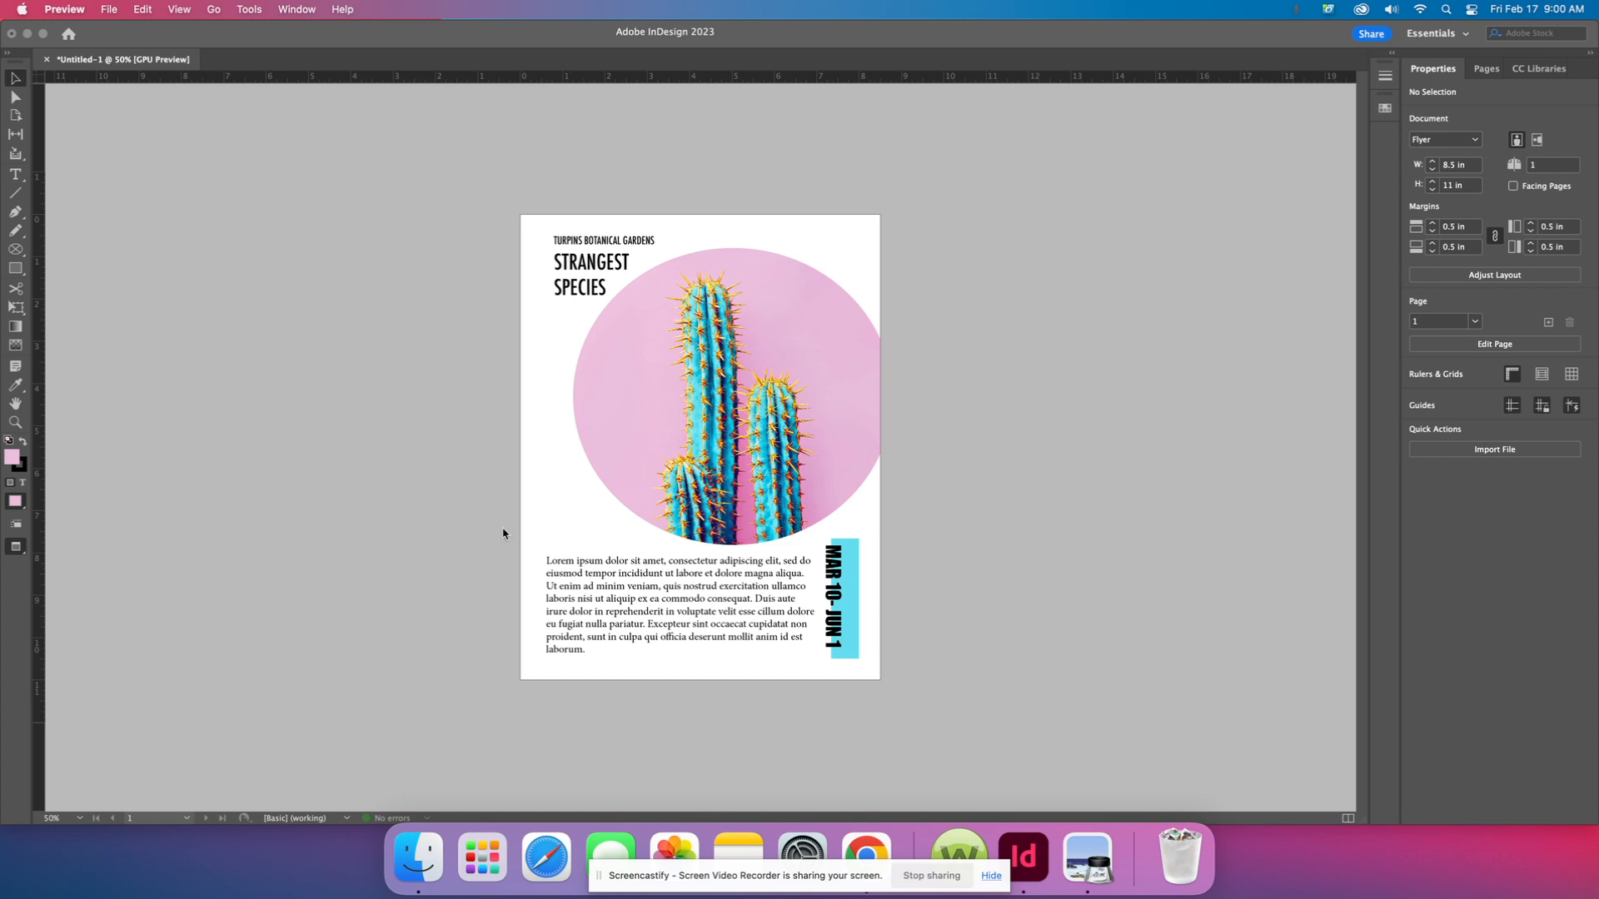
# - Switch to Chrome to close the practice image's page, and return to the sample flyer in InDesign with the screen-sharing notice hidden
pyautogui.click(862, 859)
pyautogui.click(862, 851)
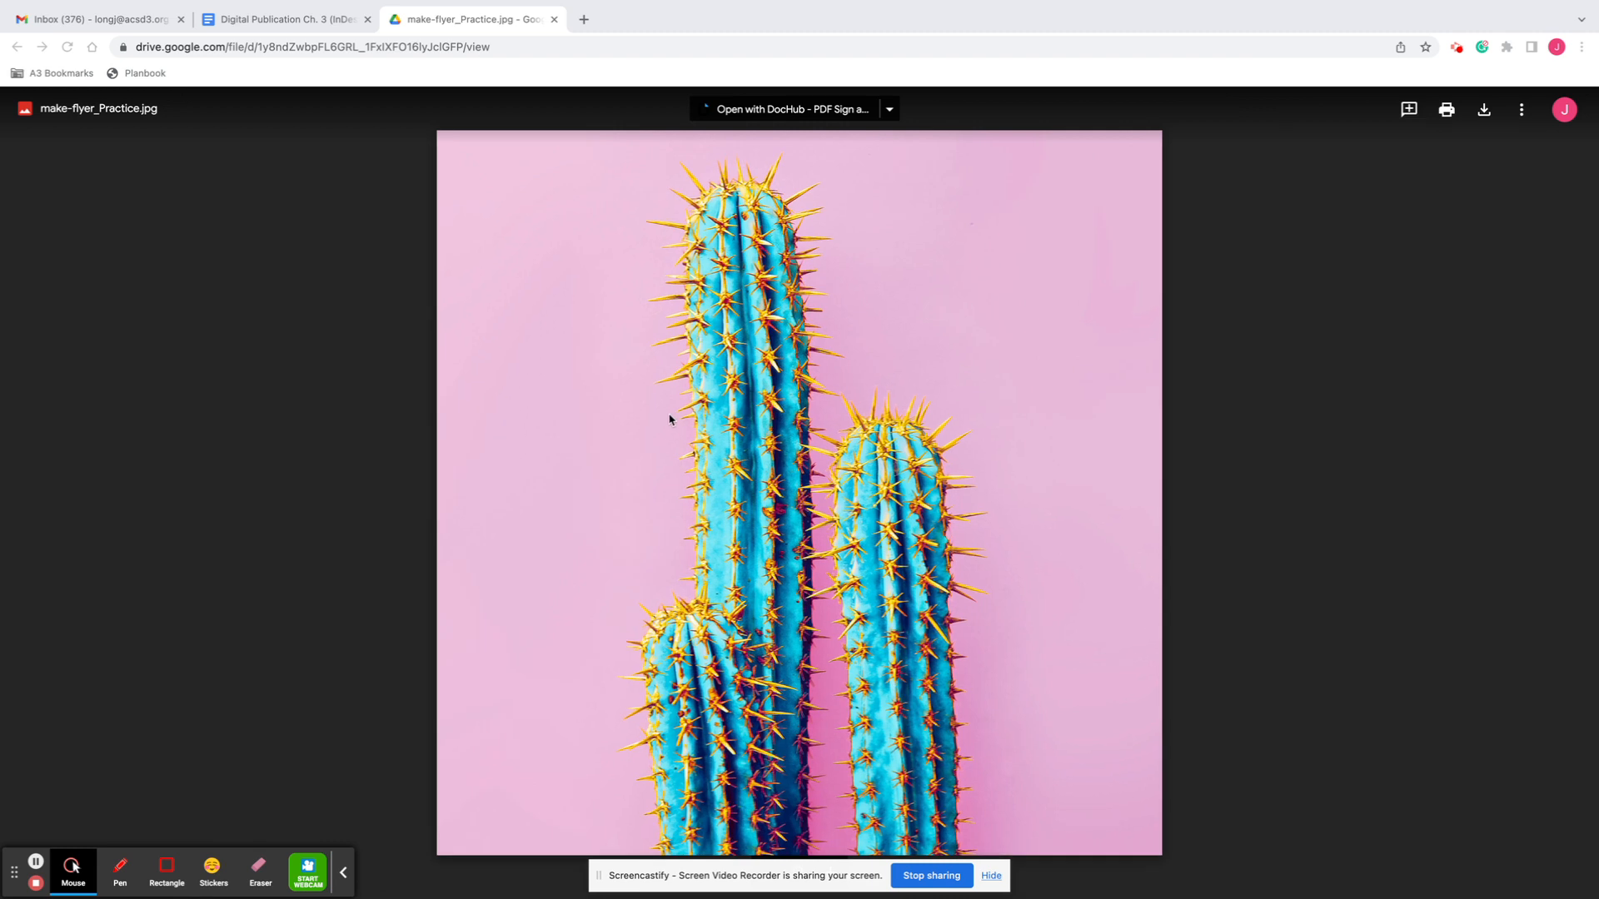
pyautogui.click(554, 20)
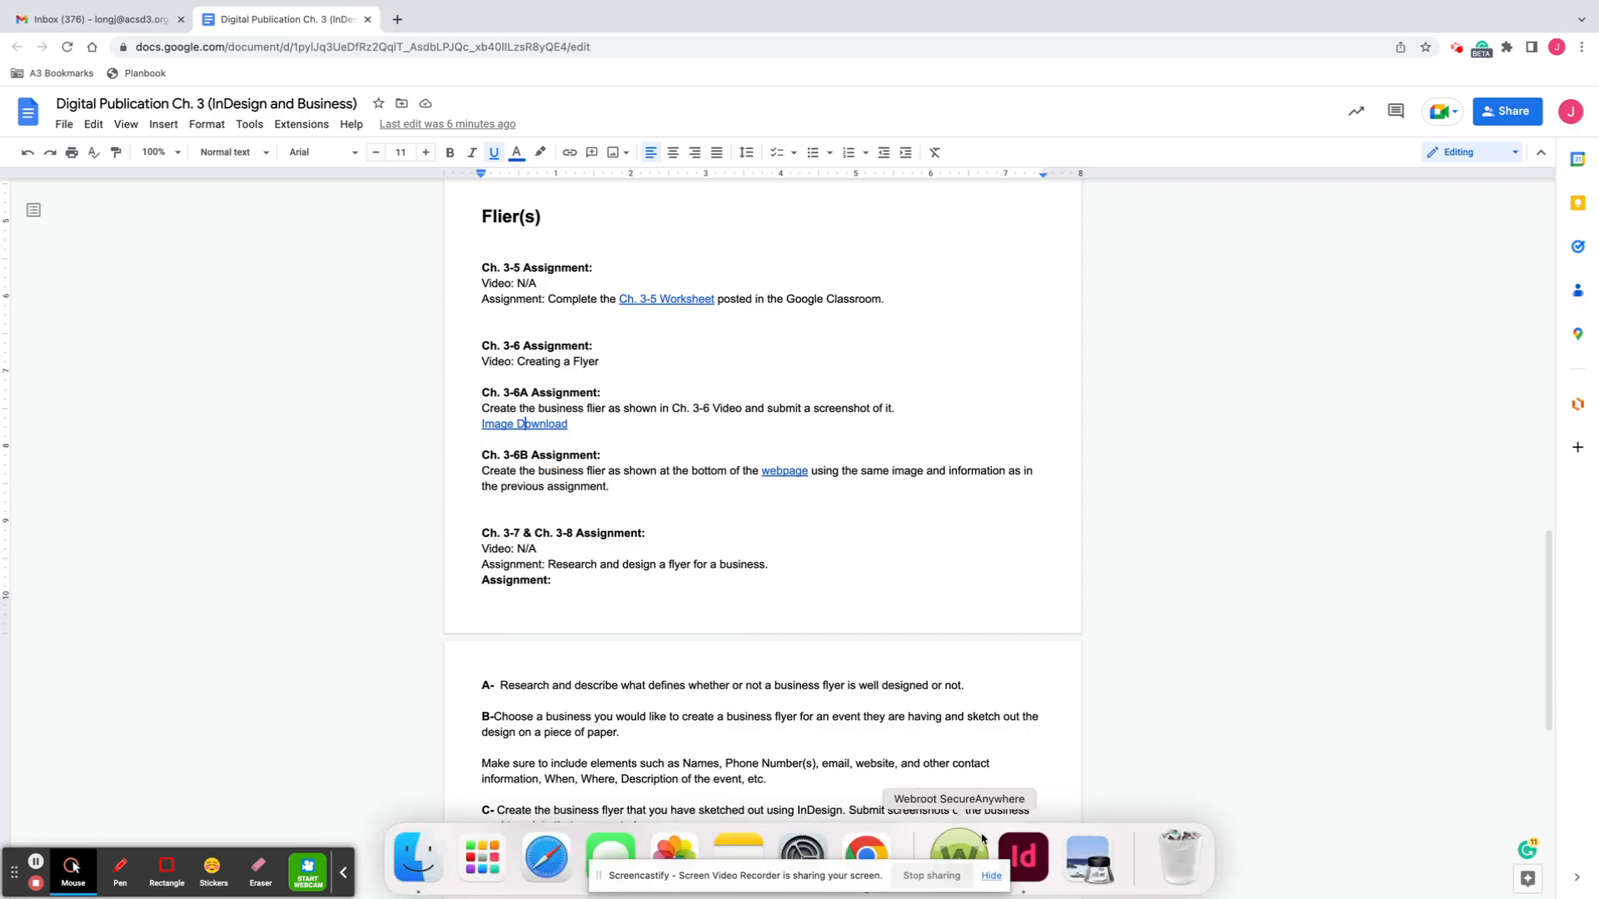
pyautogui.click(1023, 857)
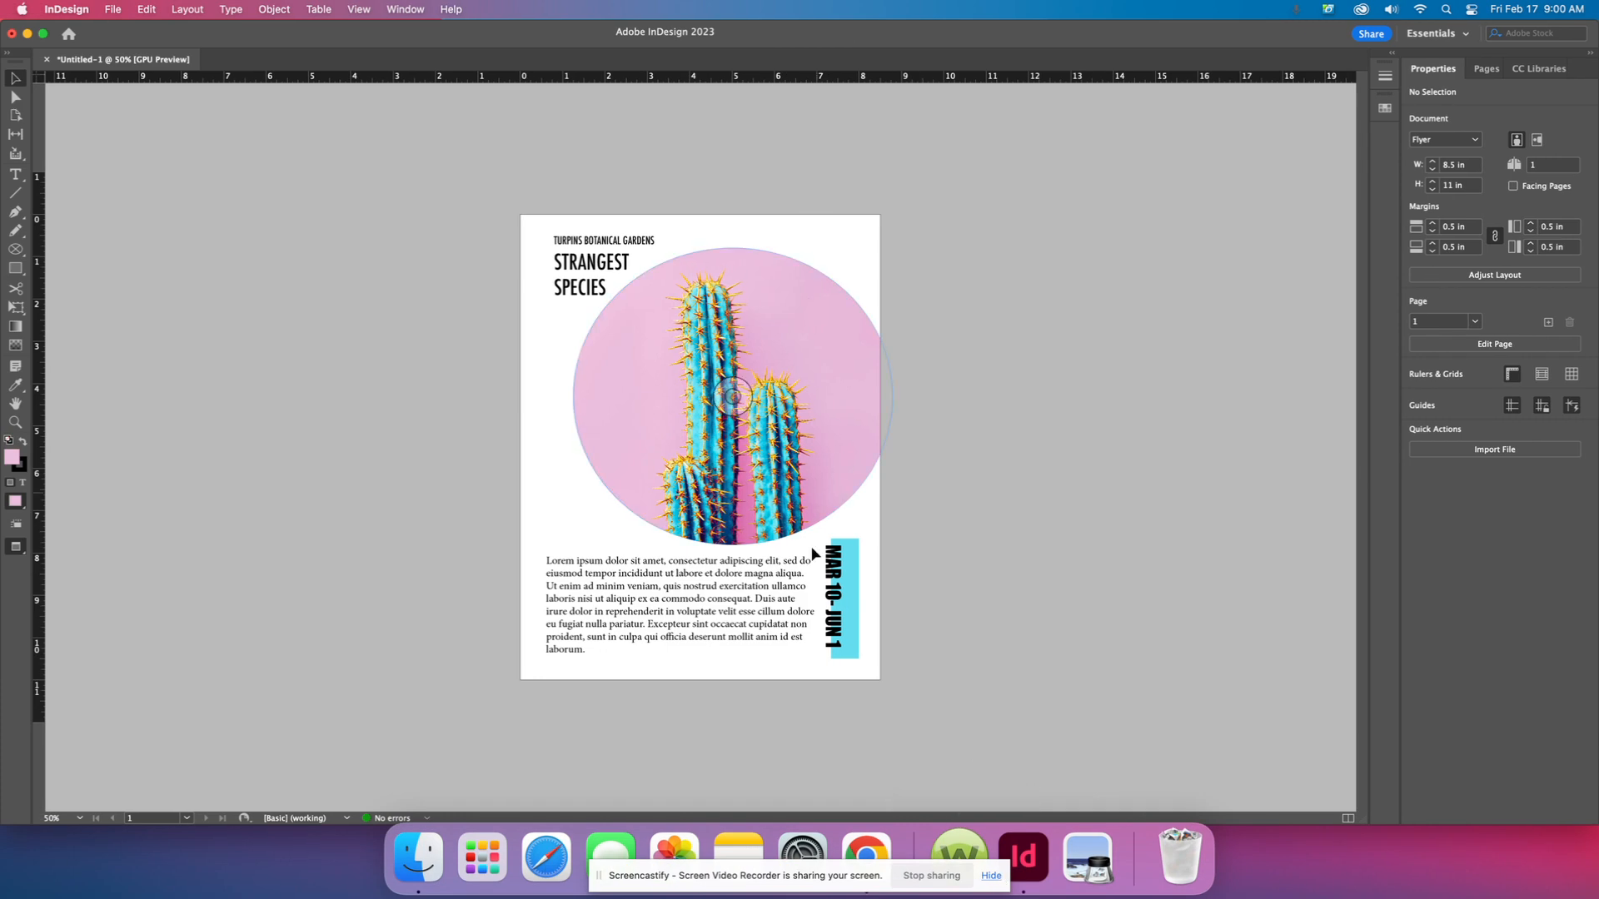
pyautogui.click(992, 877)
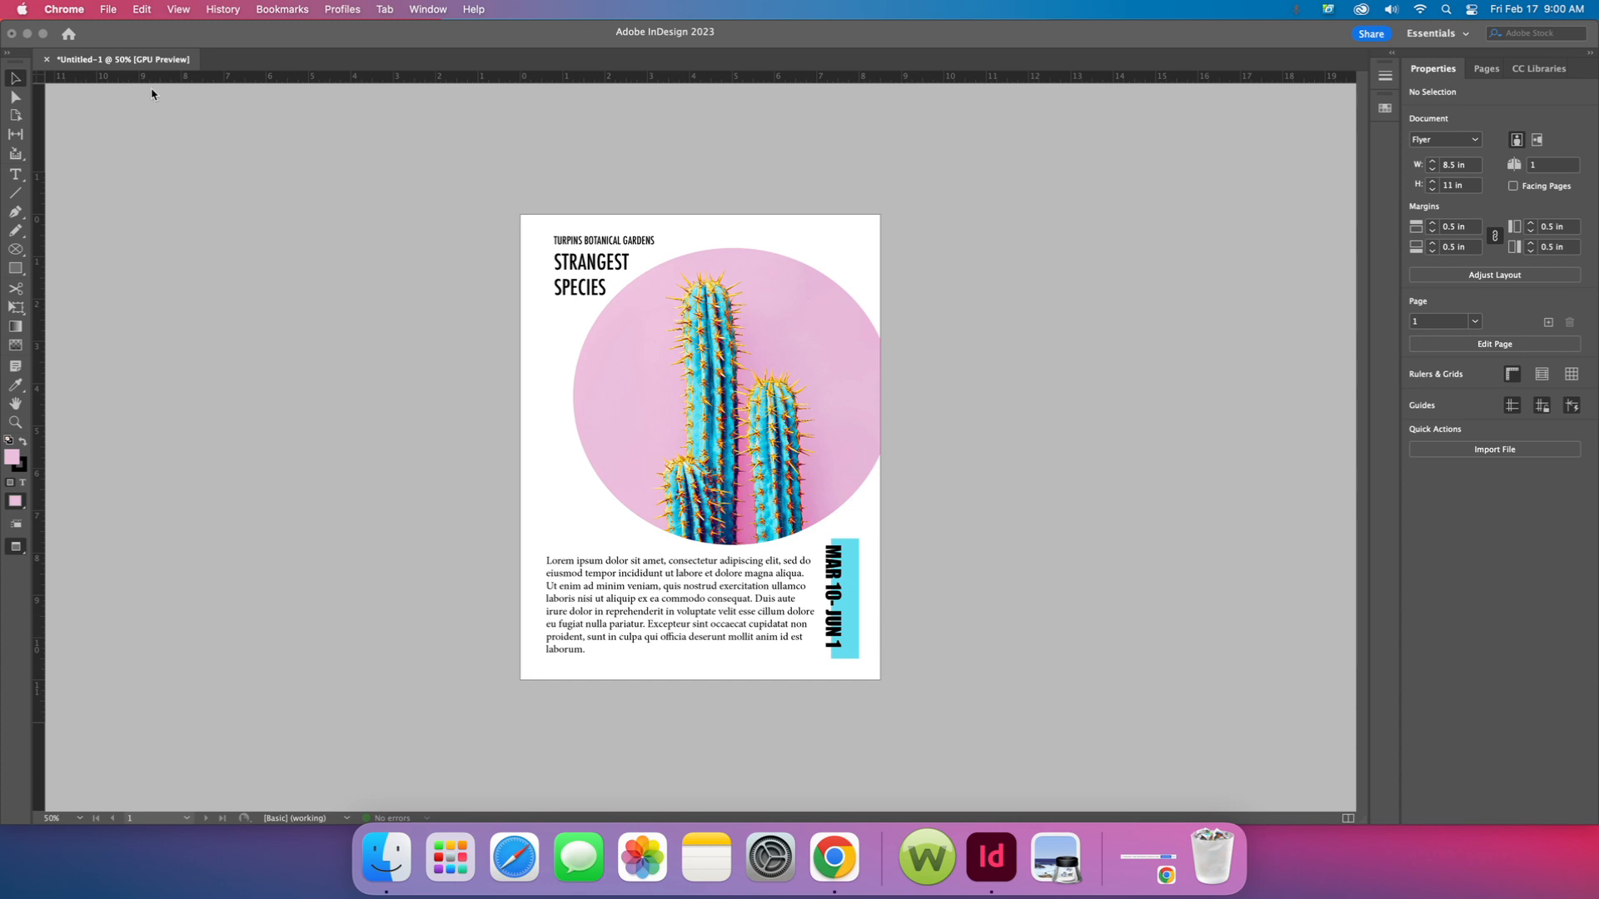
pyautogui.click(95, 48)
pyautogui.click(68, 33)
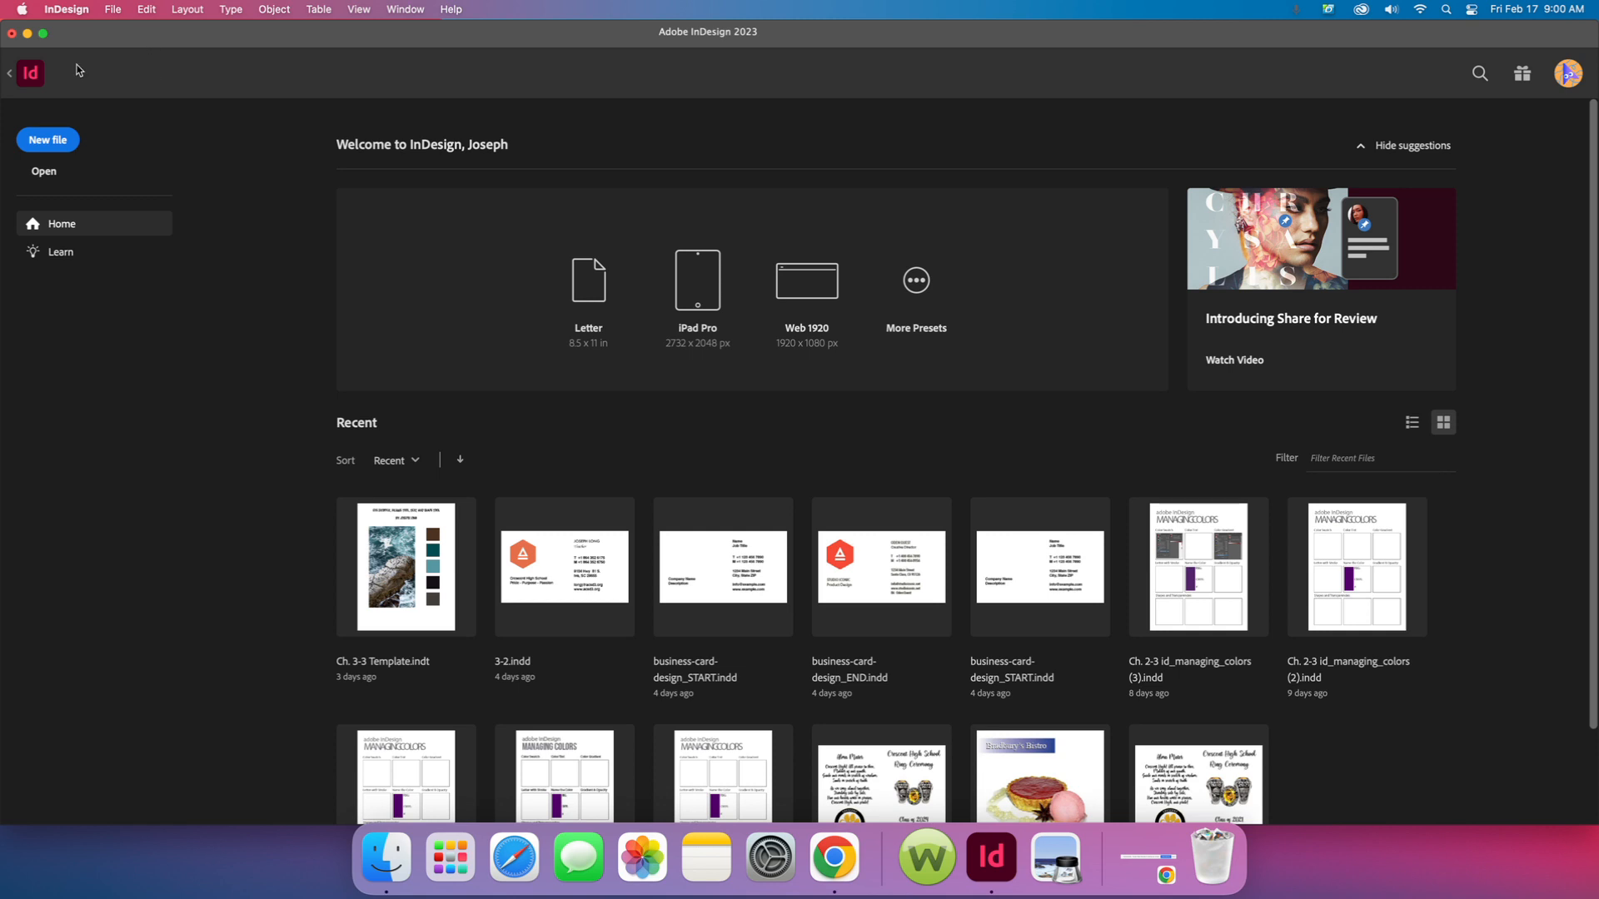
pyautogui.click(48, 140)
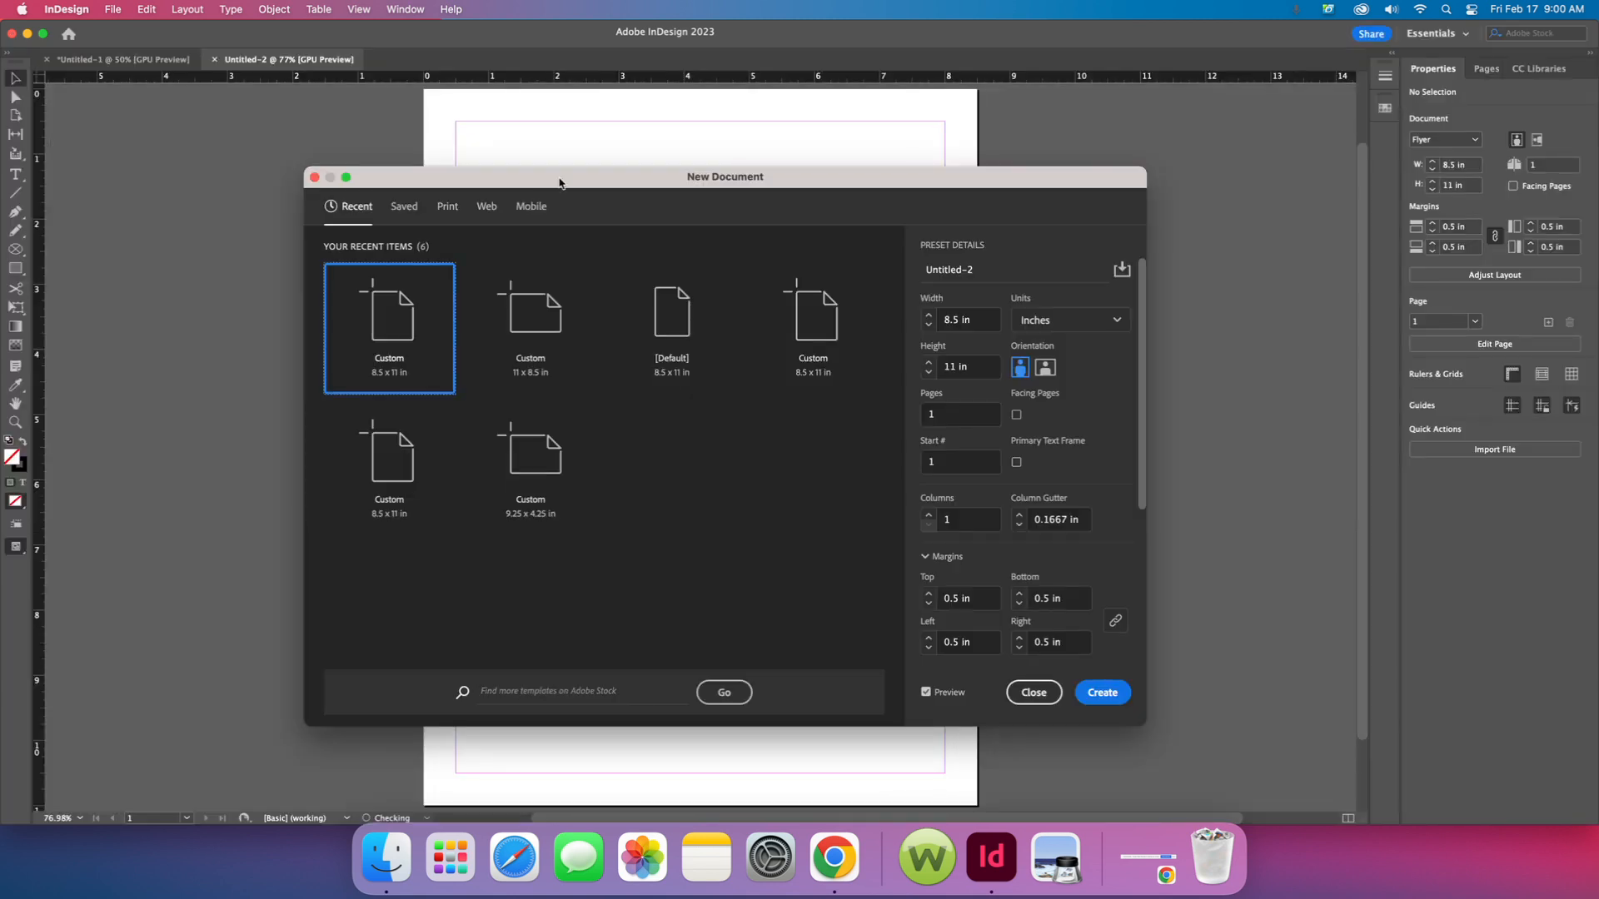
pyautogui.moveTo(771, 186); pyautogui.dragTo(781, 147)
pyautogui.click(845, 659)
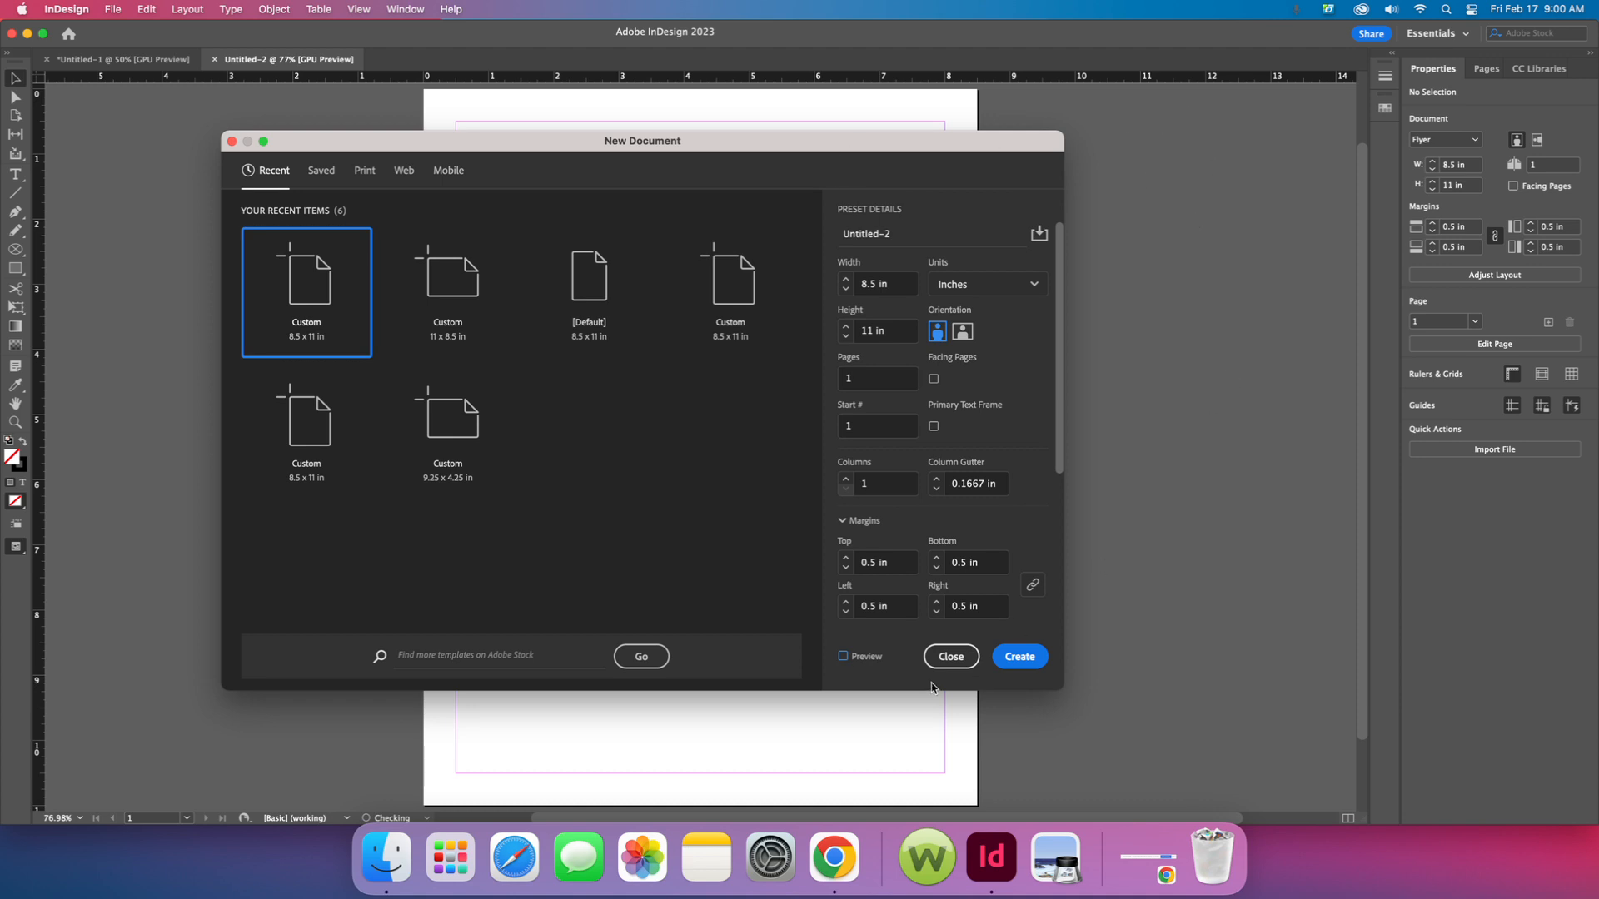
pyautogui.click(951, 656)
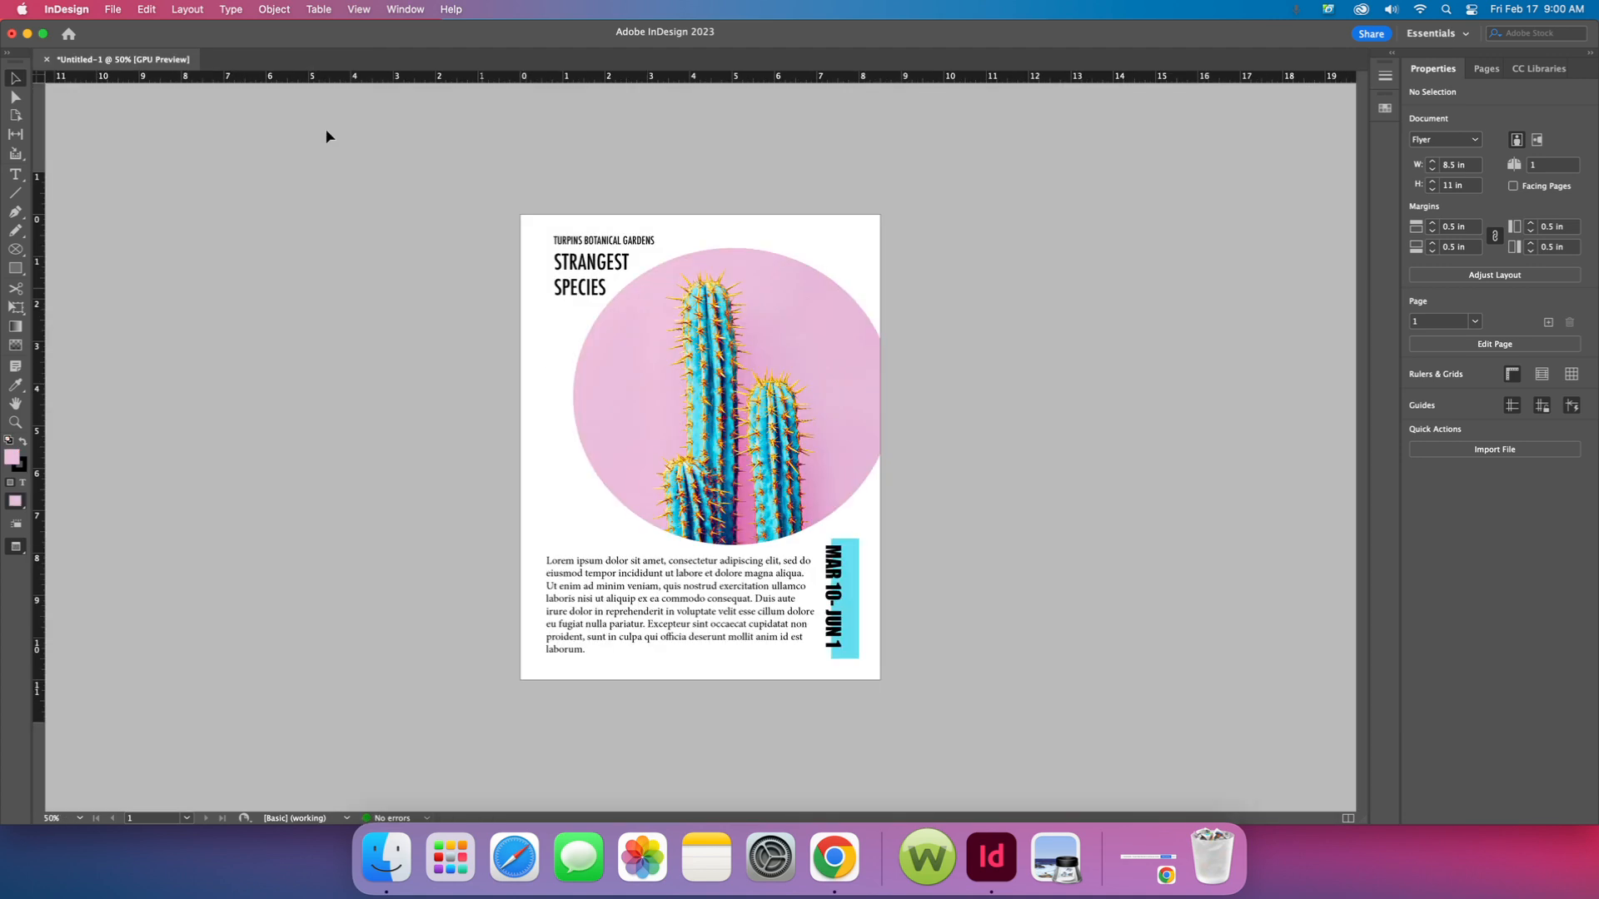
# - Create a new print document from the Letter preset, 8.5 x 11 in, with Preview enabled and Facing Pages turned off
pyautogui.click(69, 33)
pyautogui.click(59, 144)
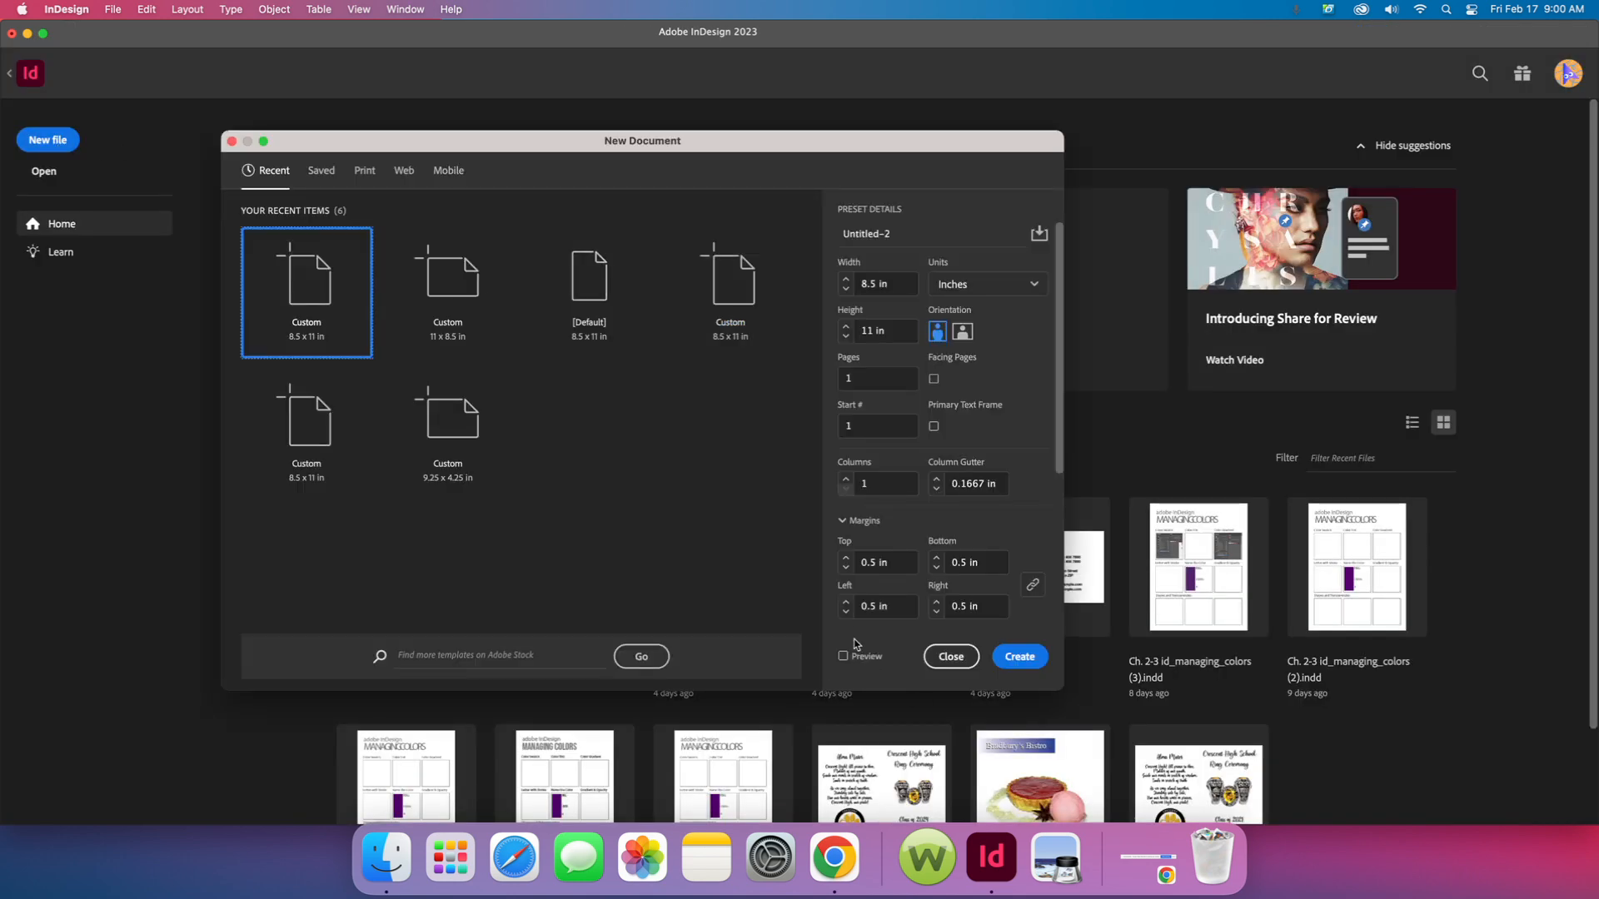
pyautogui.moveTo(876, 152); pyautogui.dragTo(909, 139)
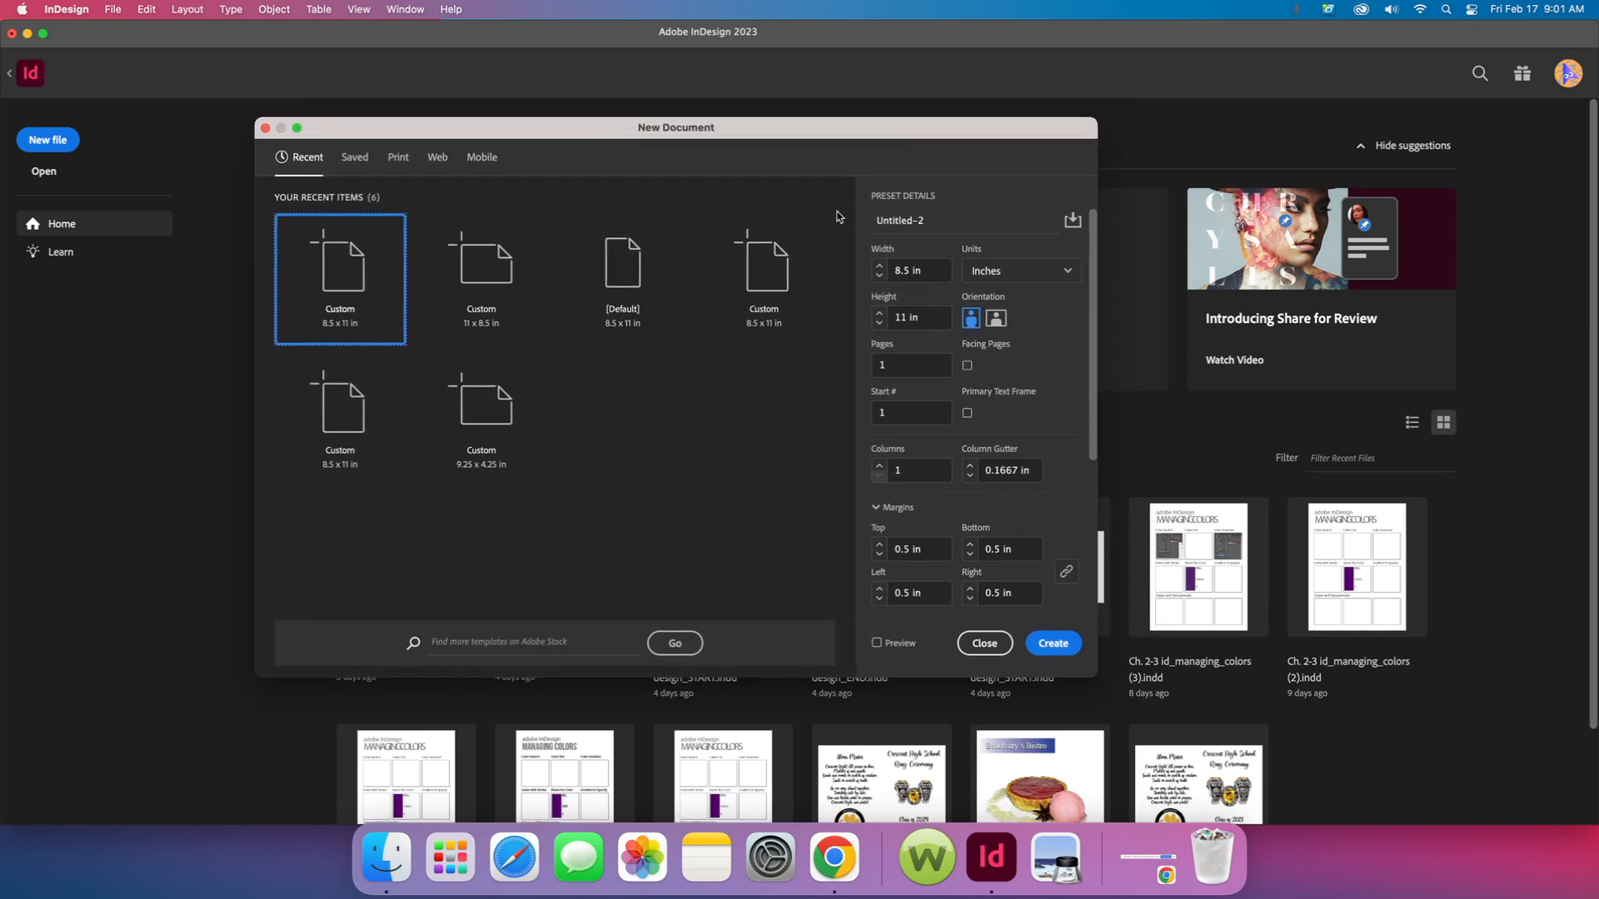
pyautogui.click(876, 643)
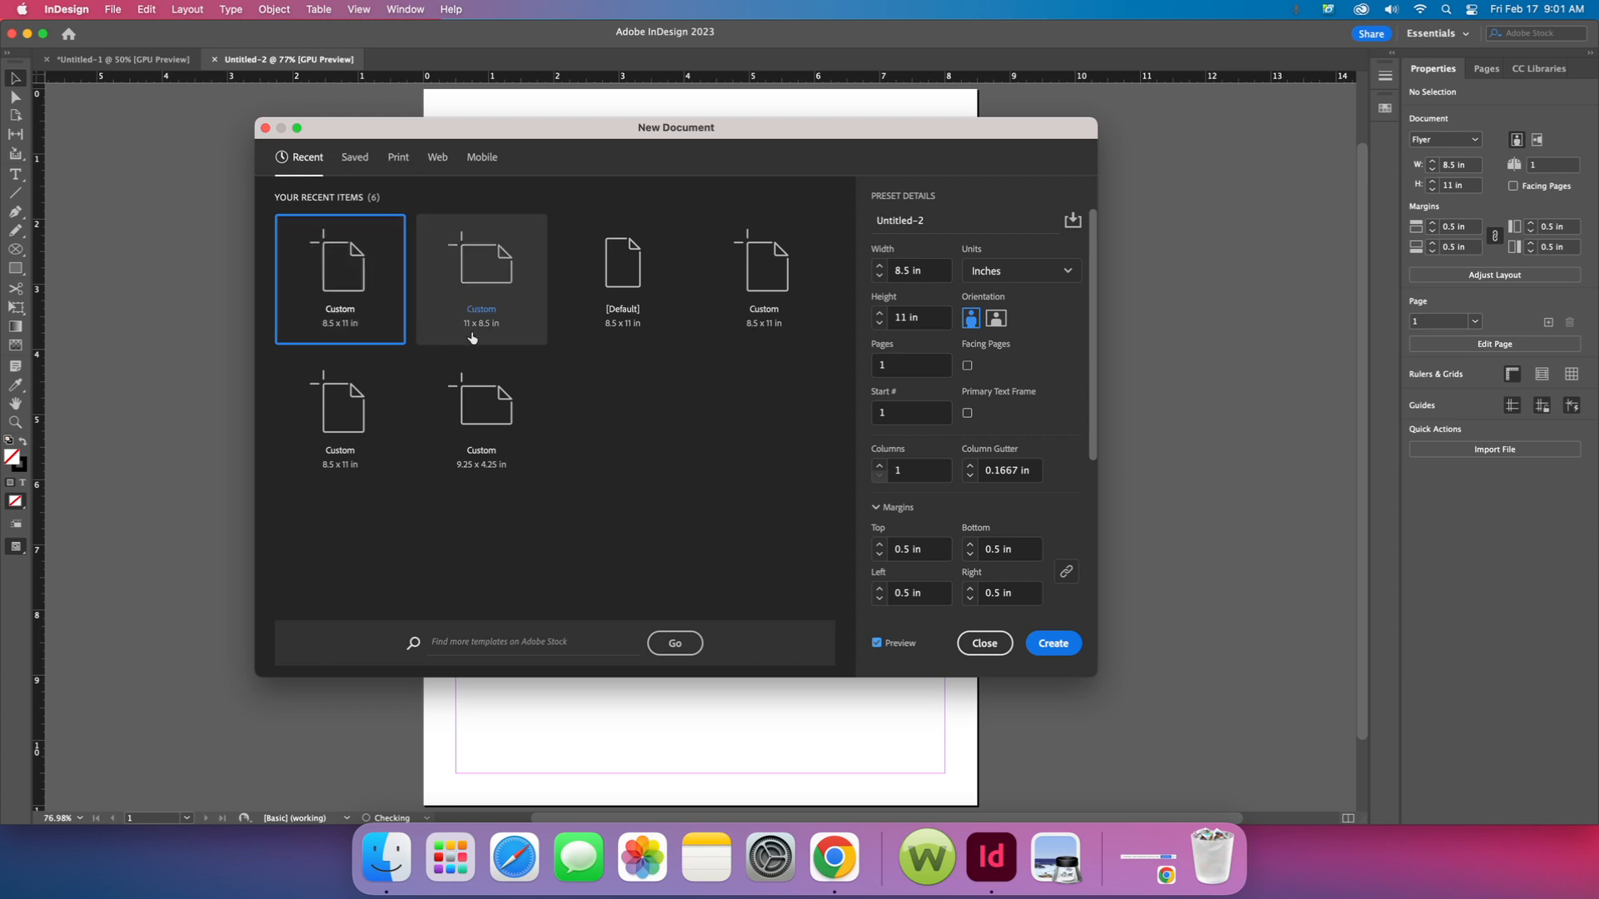
pyautogui.click(394, 158)
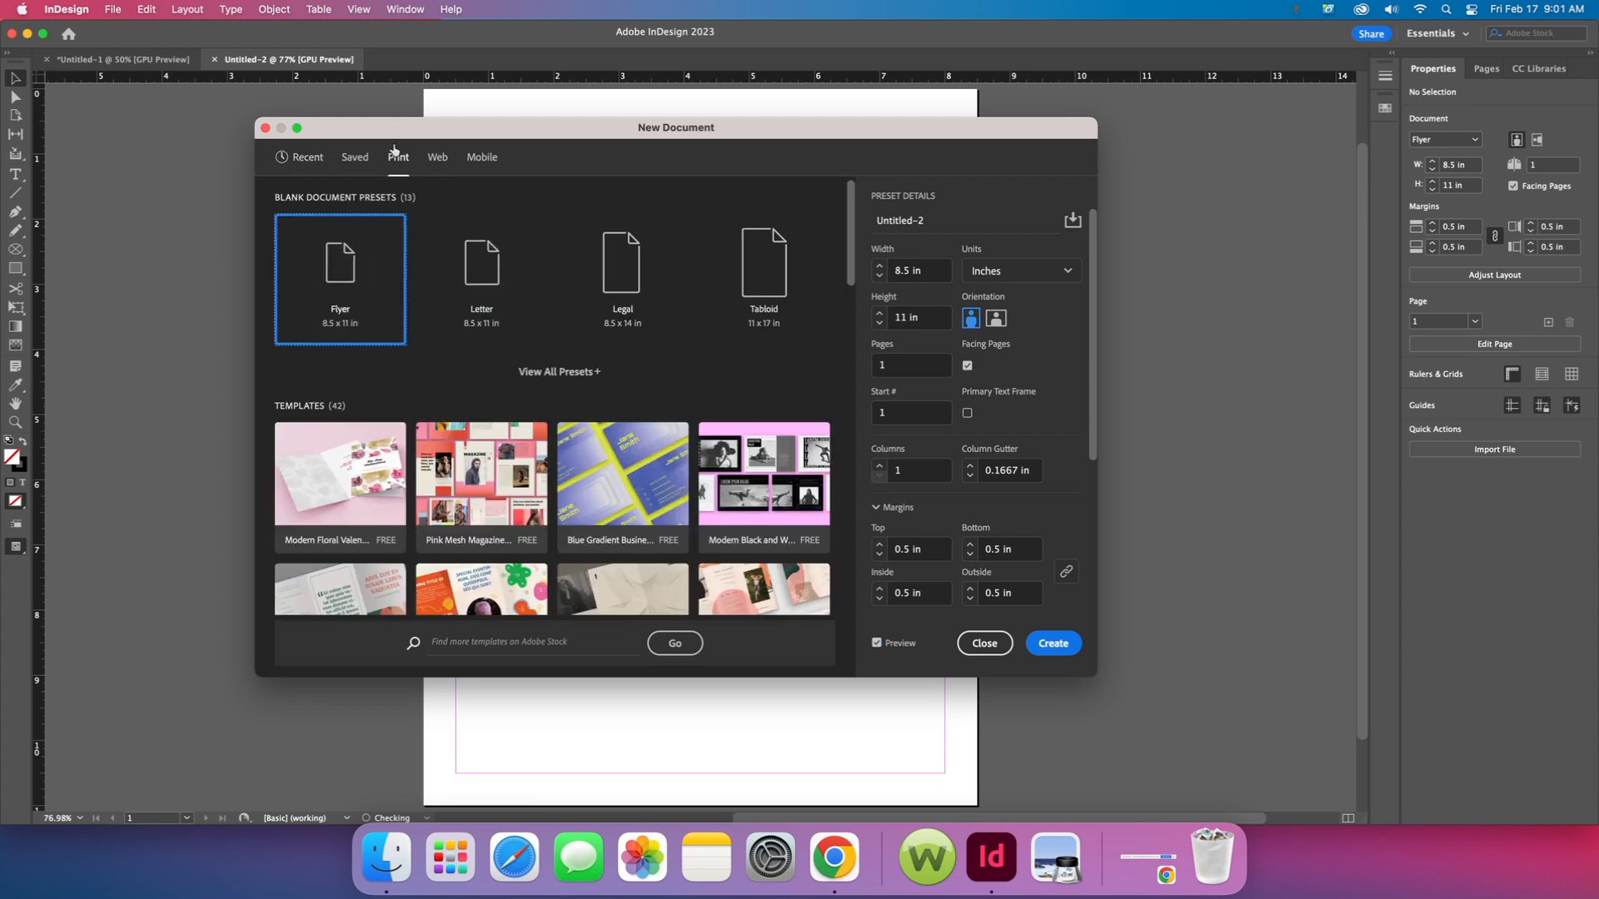
pyautogui.click(497, 316)
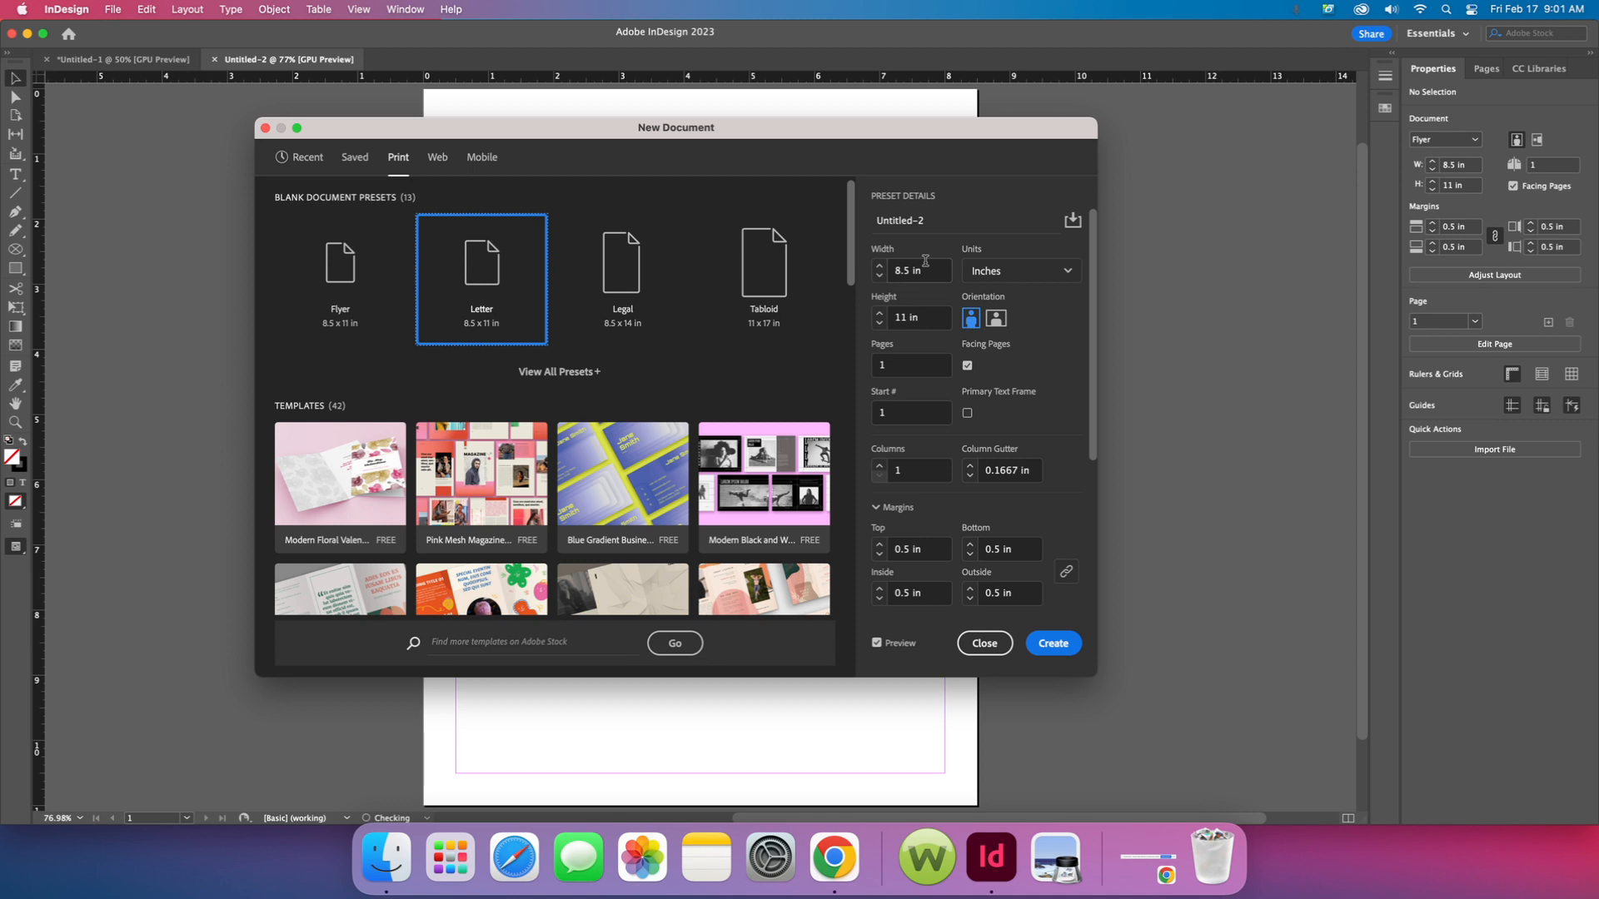
pyautogui.click(967, 367)
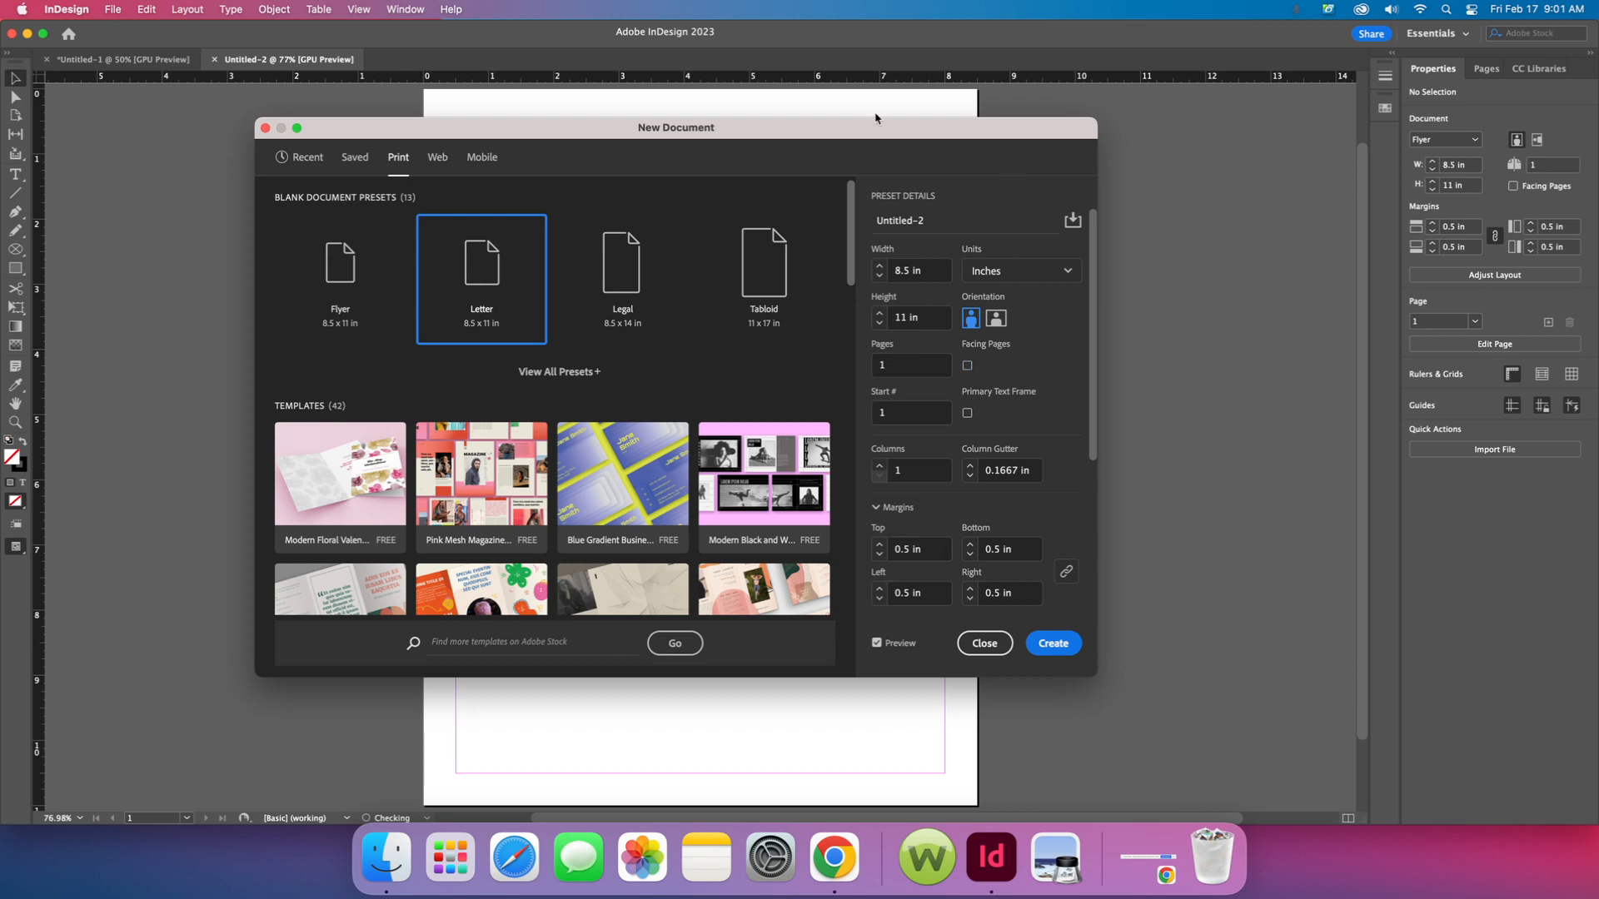
pyautogui.moveTo(882, 138); pyautogui.dragTo(877, 182)
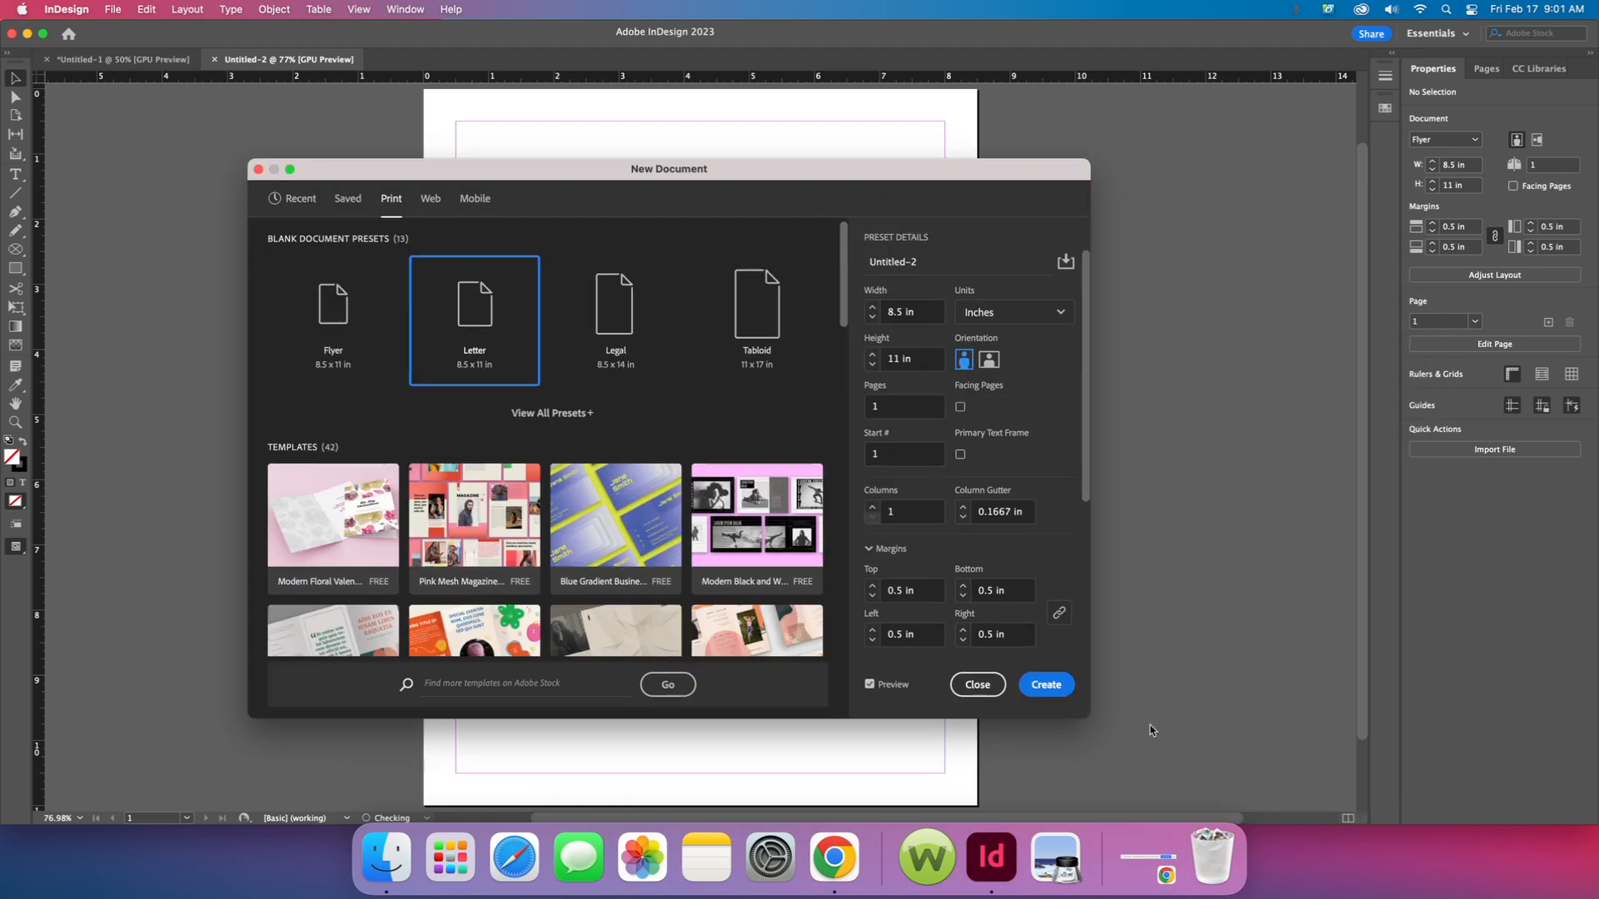
pyautogui.click(1047, 684)
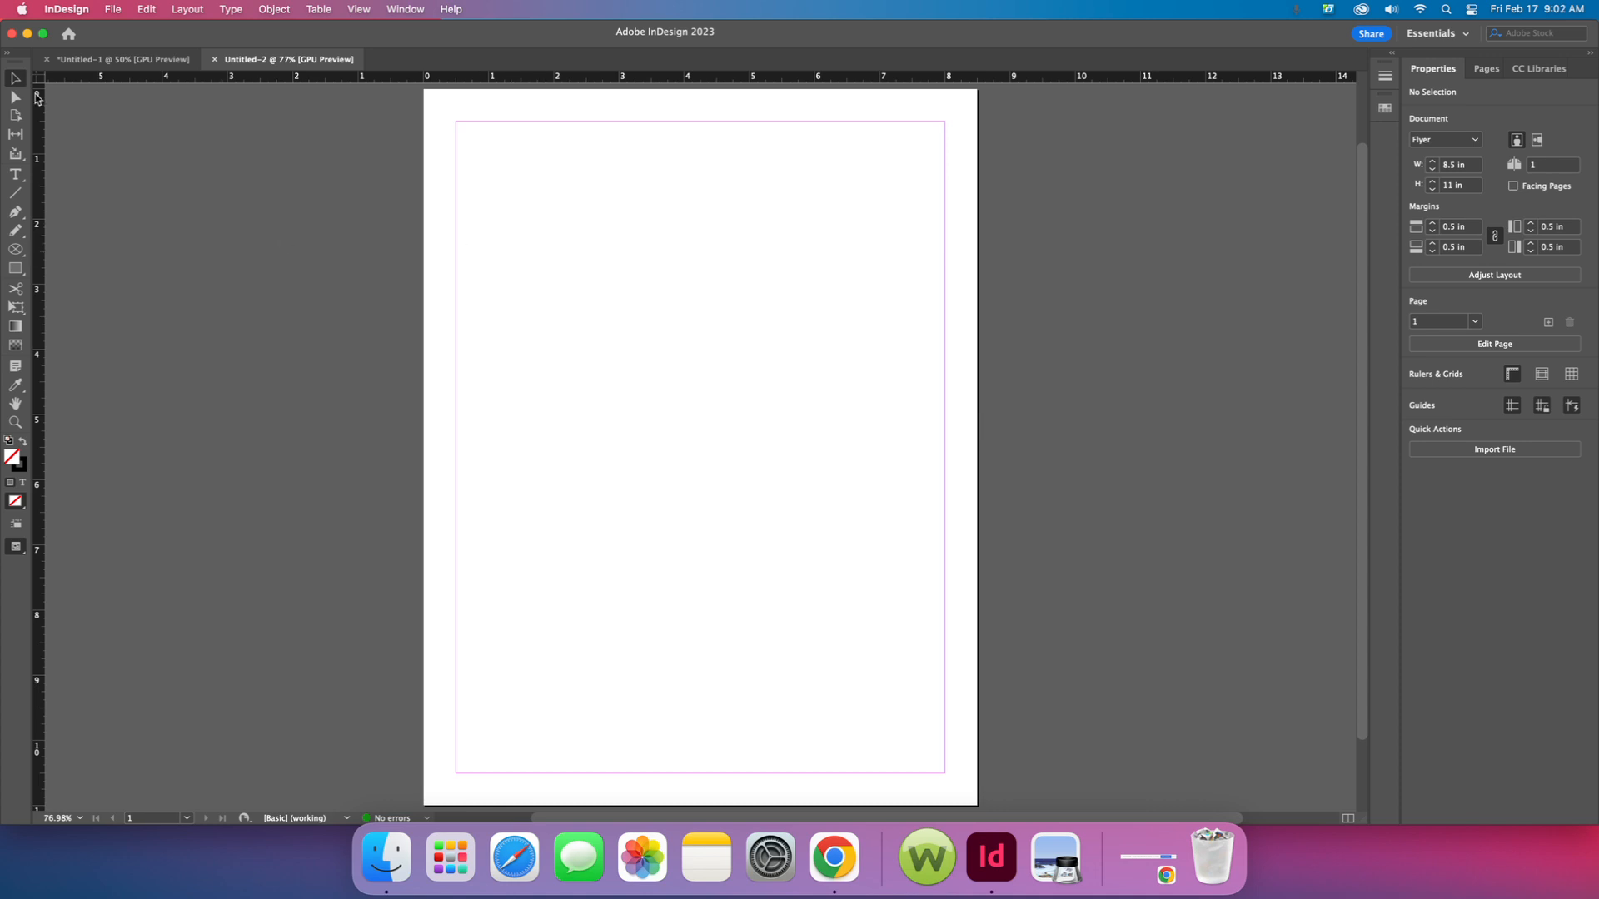
# - Draw a tall ellipse frame about 0.92 in wide and 5.58 in high near the page's left margin with the Ellipse Frame Tool
pyautogui.click(17, 252)
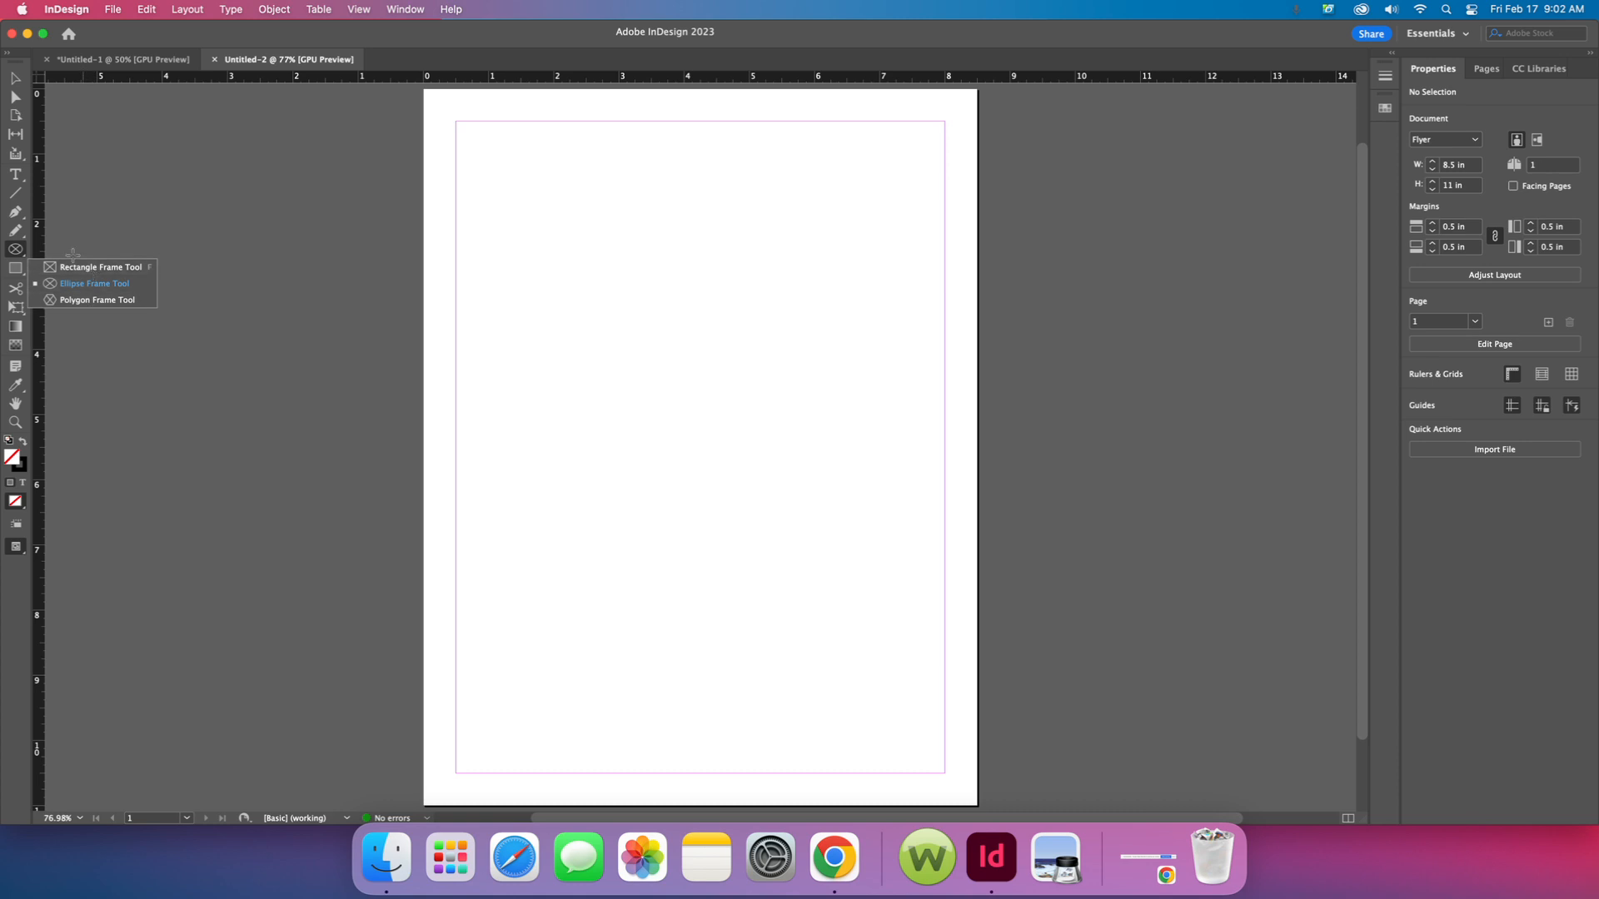
pyautogui.click(15, 250)
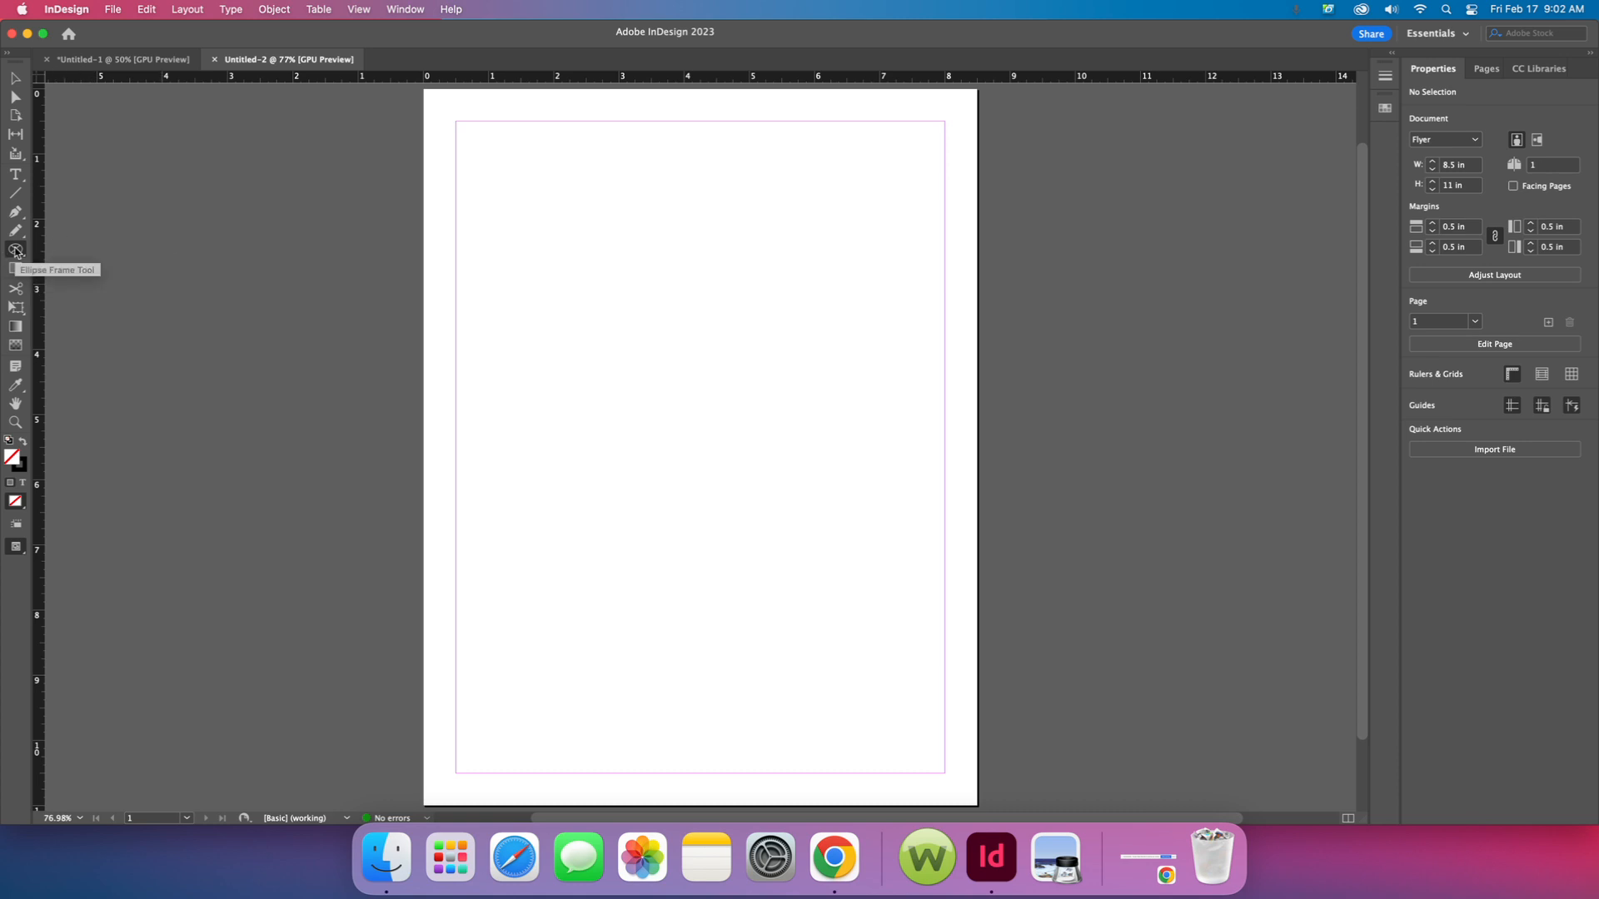
pyautogui.click(15, 249)
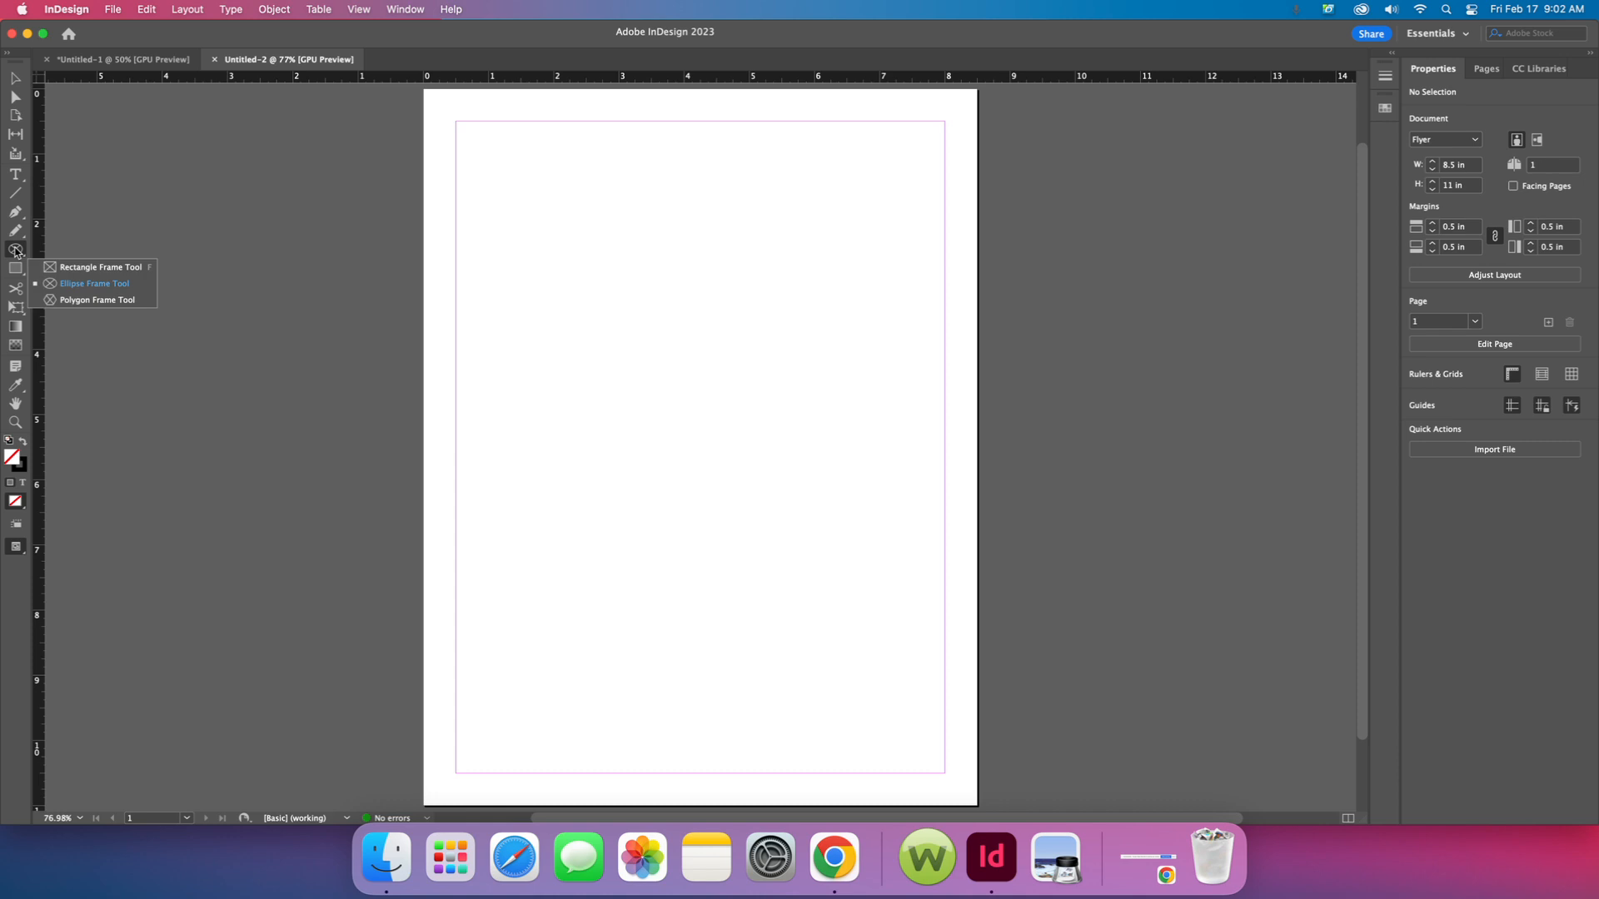
pyautogui.click(66, 288)
pyautogui.click(15, 250)
pyautogui.click(71, 285)
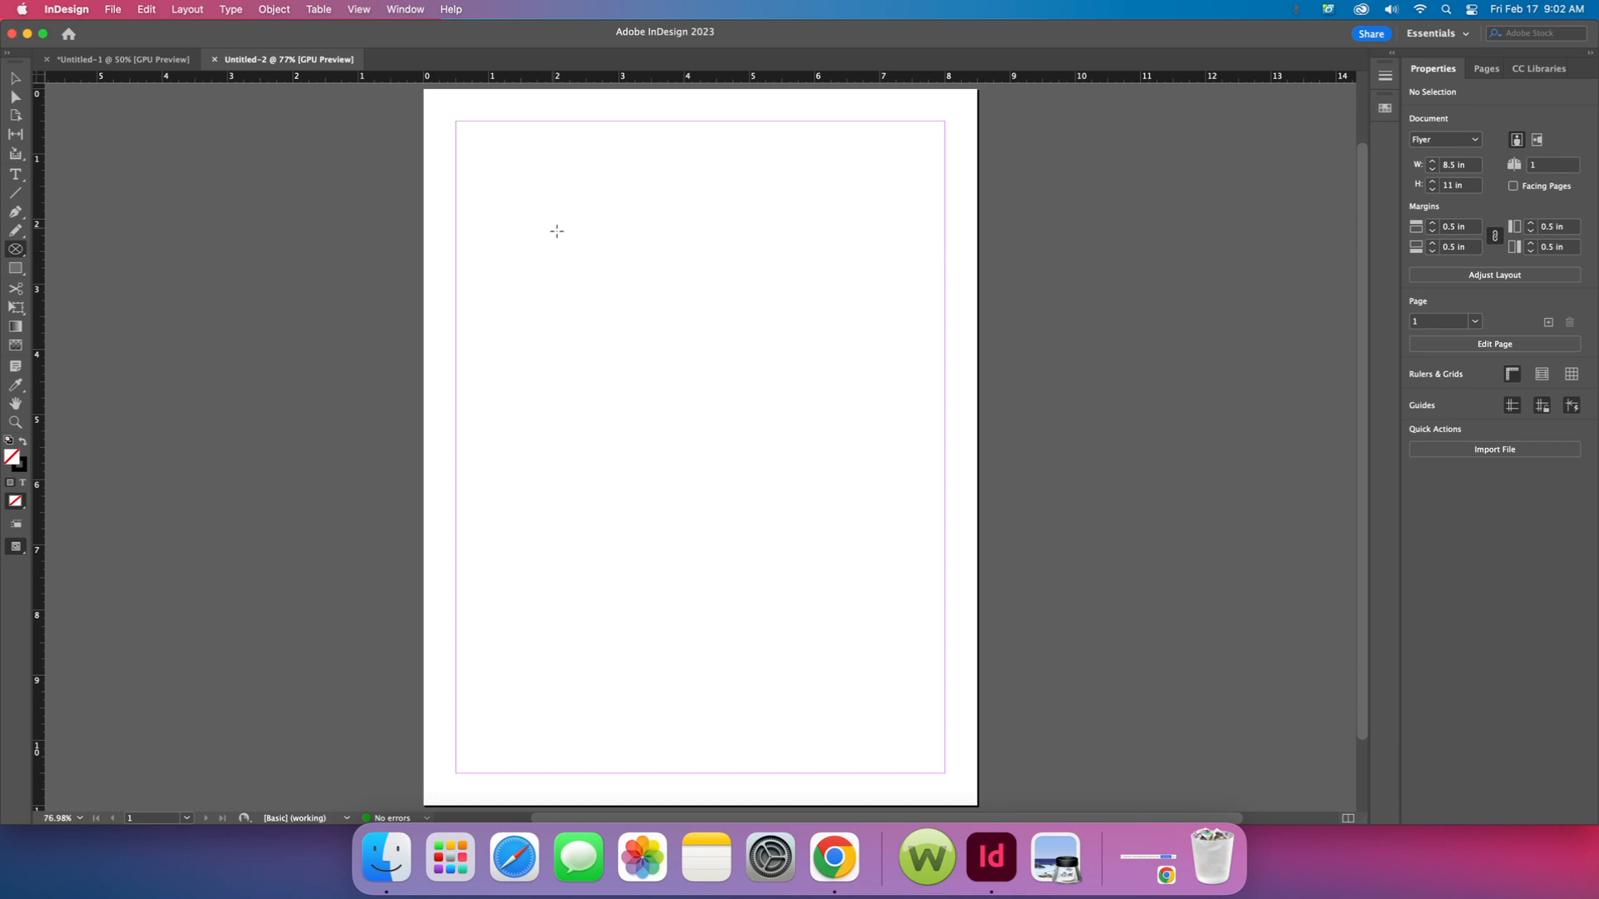
pyautogui.moveTo(505, 211); pyautogui.dragTo(565, 577)
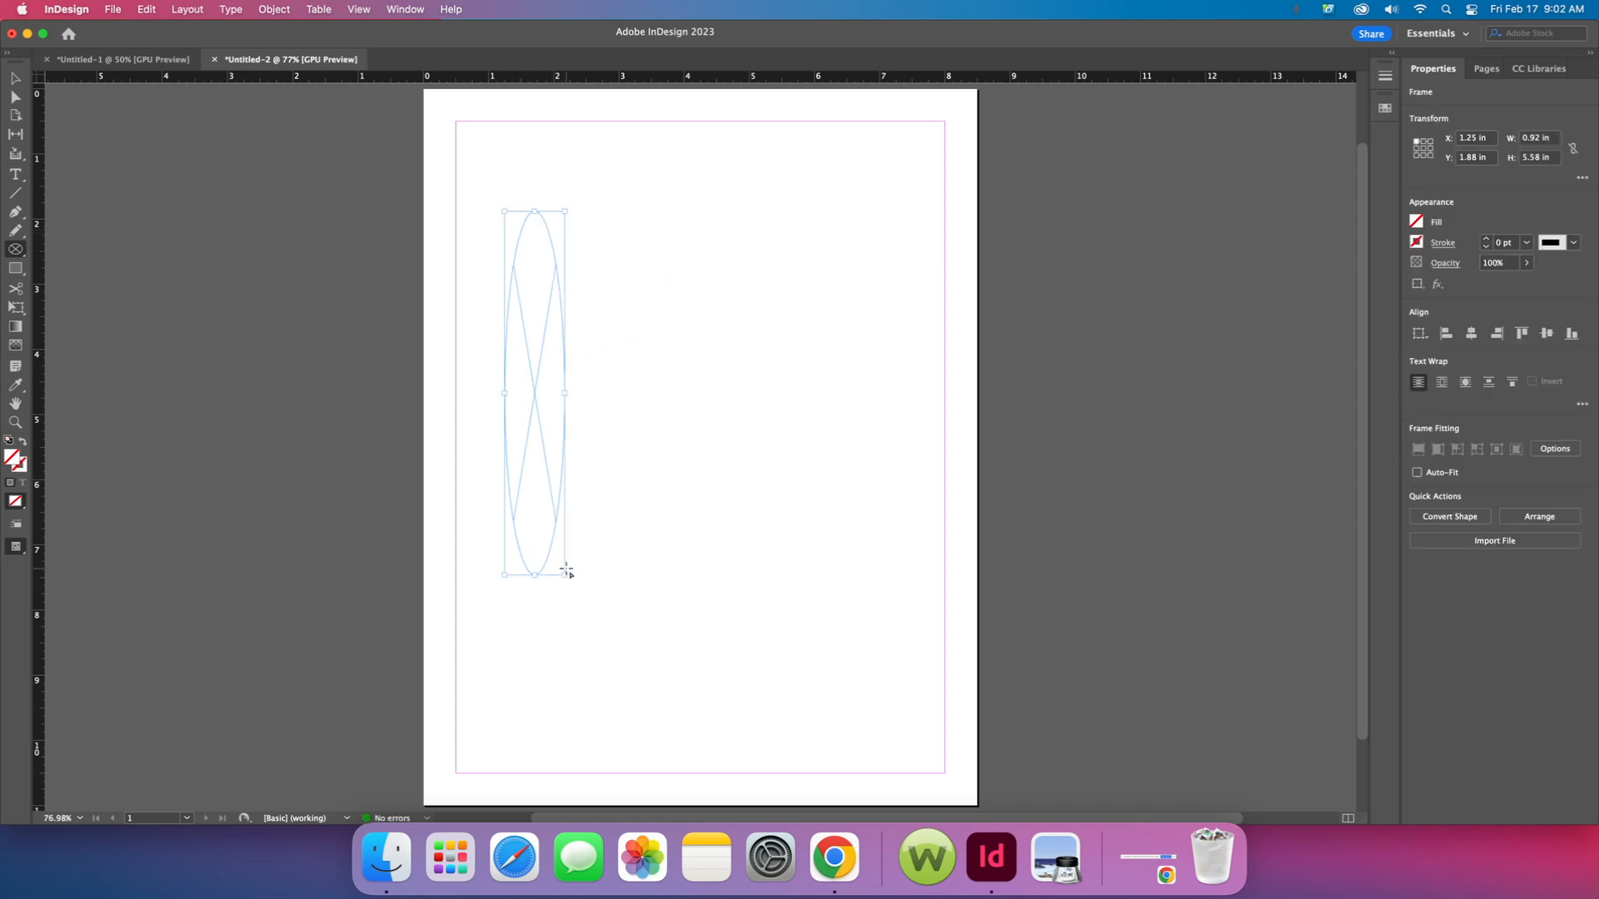
# - Undo the tall ellipse frame, and draw a circular frame about 5.74 in across on the upper part of the page
pyautogui.press('super+z')
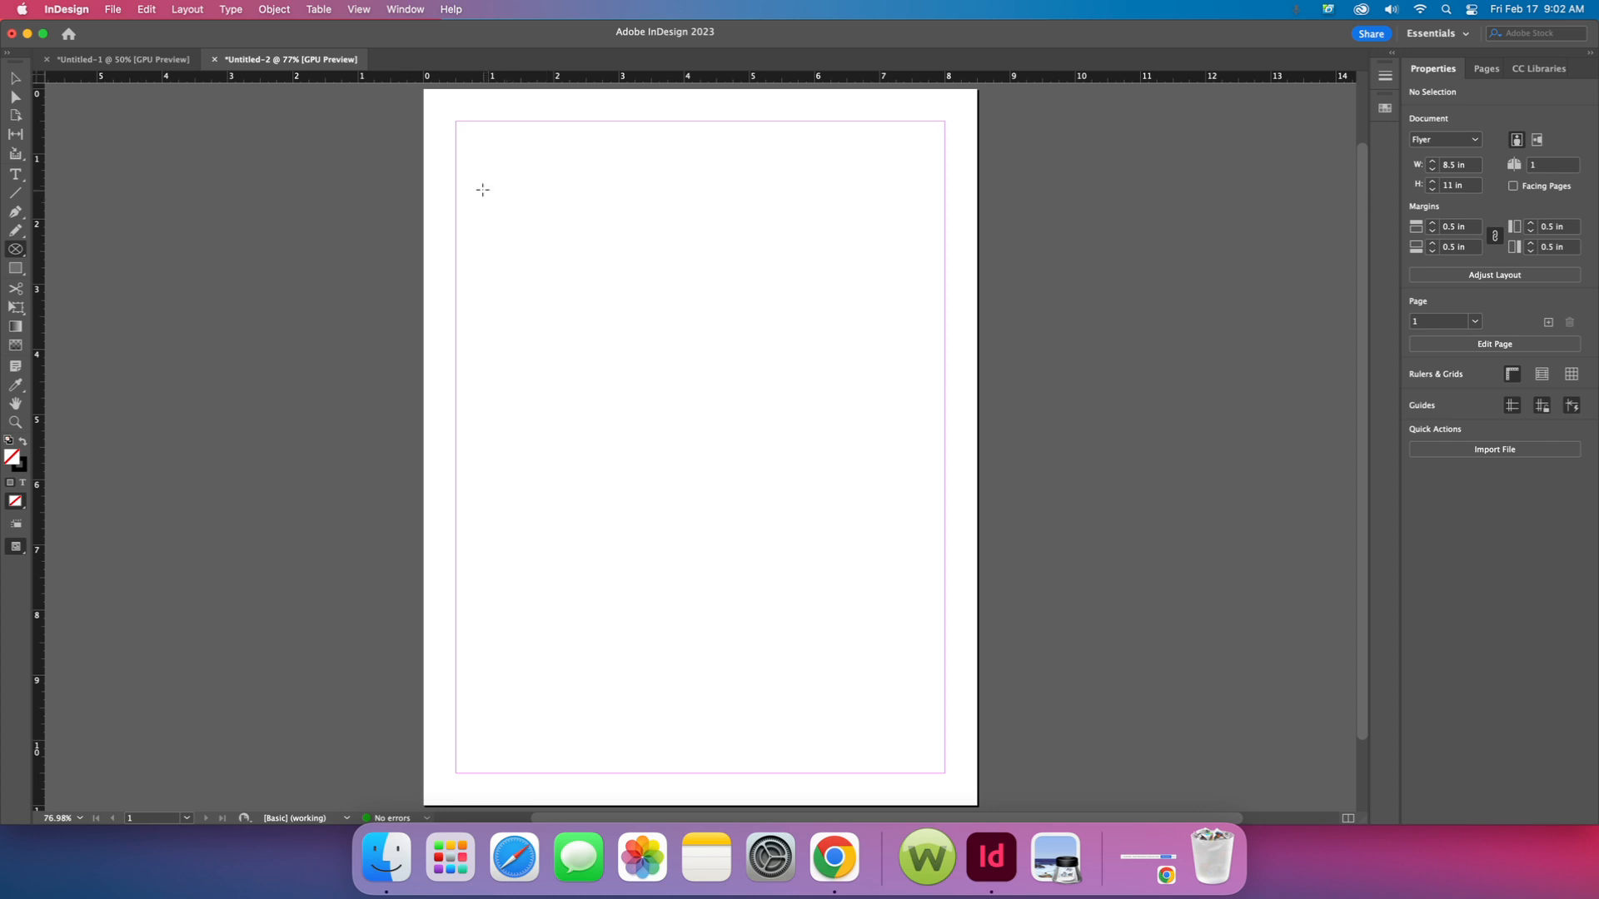
pyautogui.moveTo(482, 190); pyautogui.dragTo(856, 583)
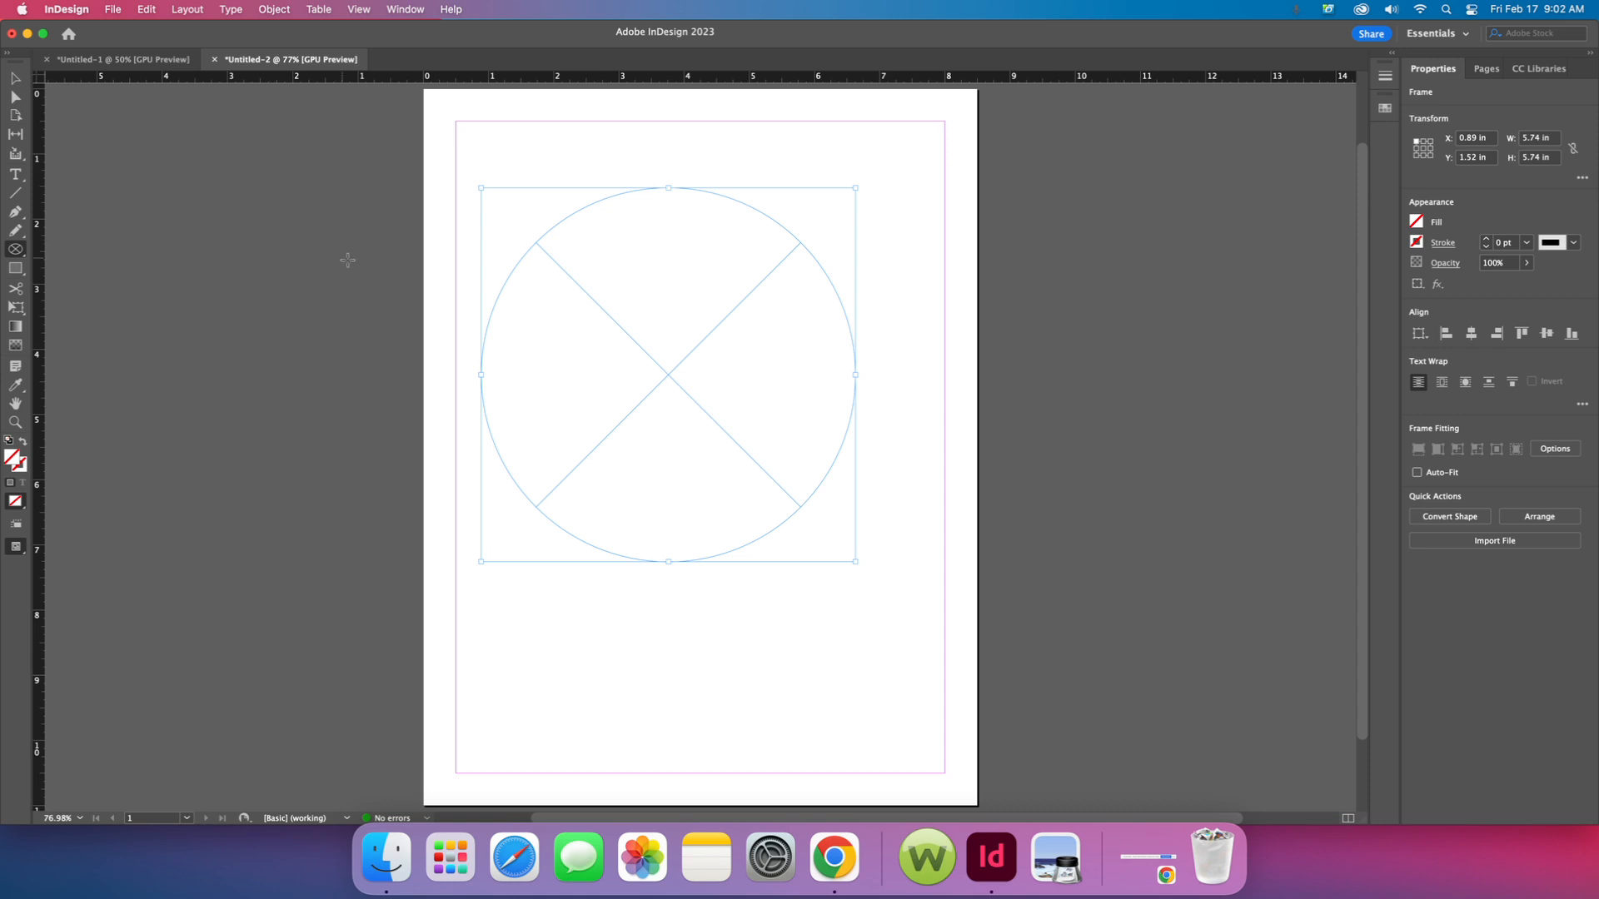
# - Place the recent image make-flyer_Practice.jpg into the circular frame
pyautogui.click(111, 12)
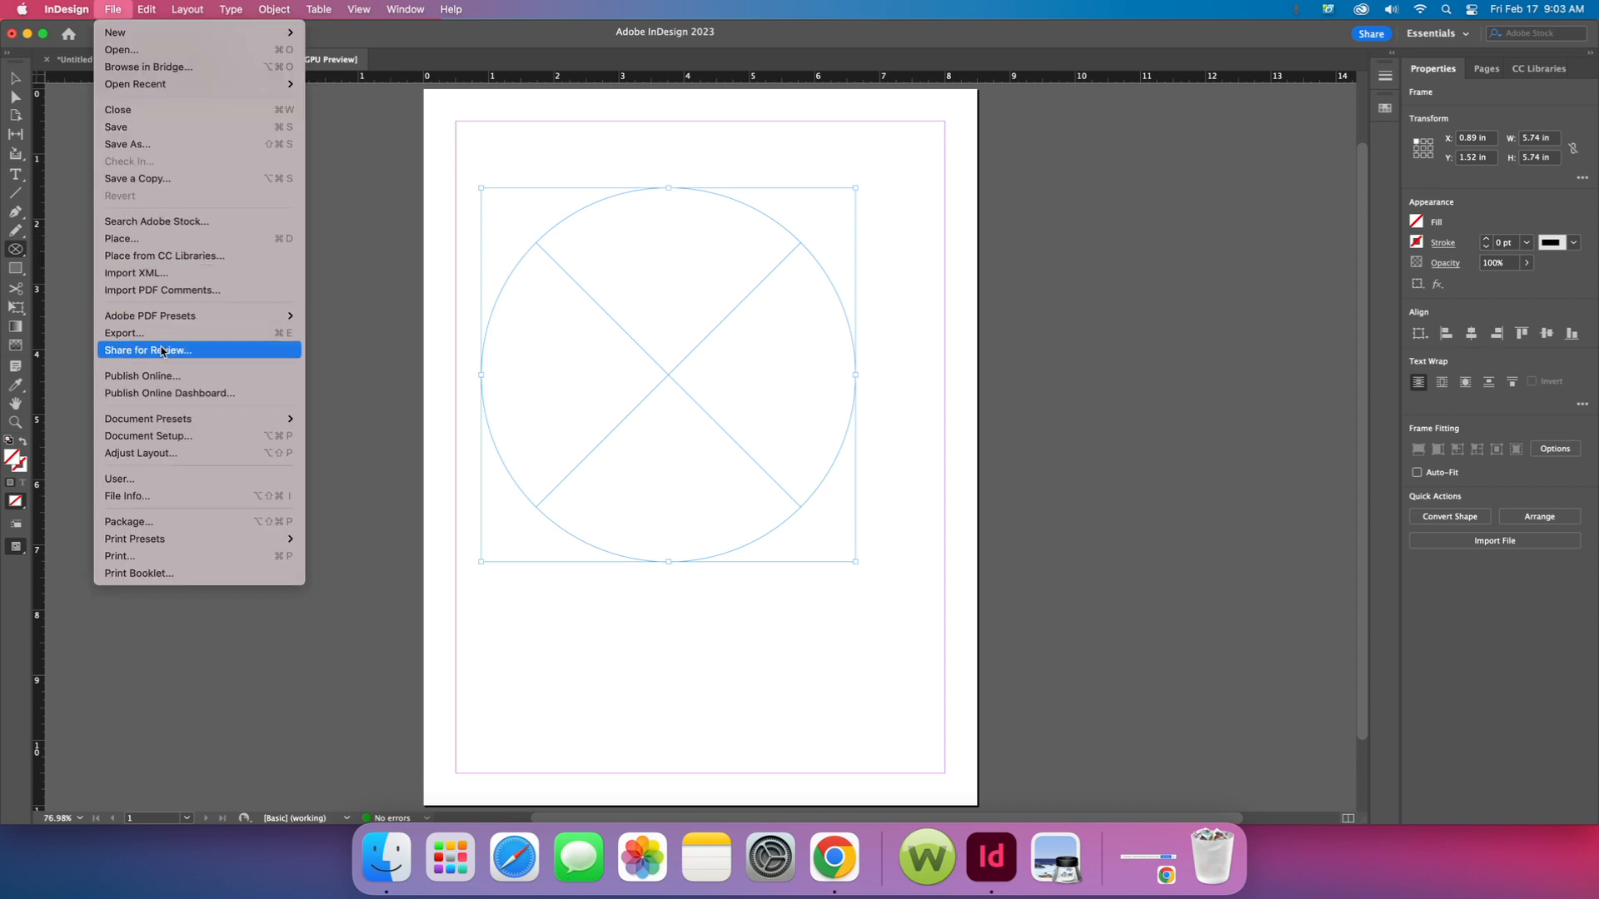
pyautogui.click(158, 239)
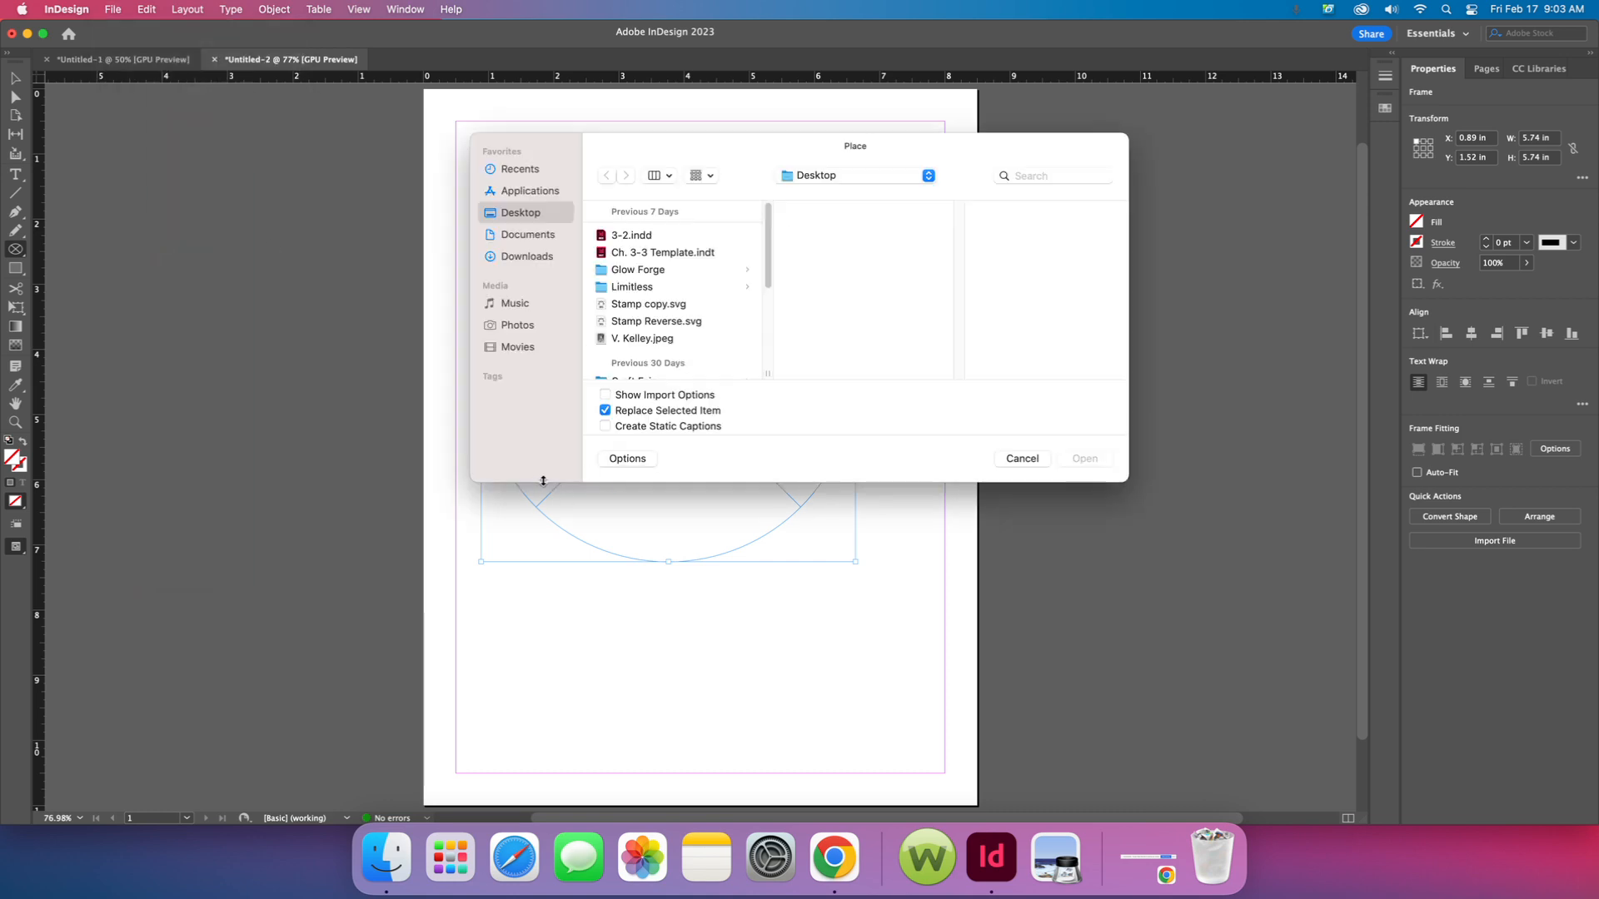
pyautogui.click(526, 171)
pyautogui.click(705, 239)
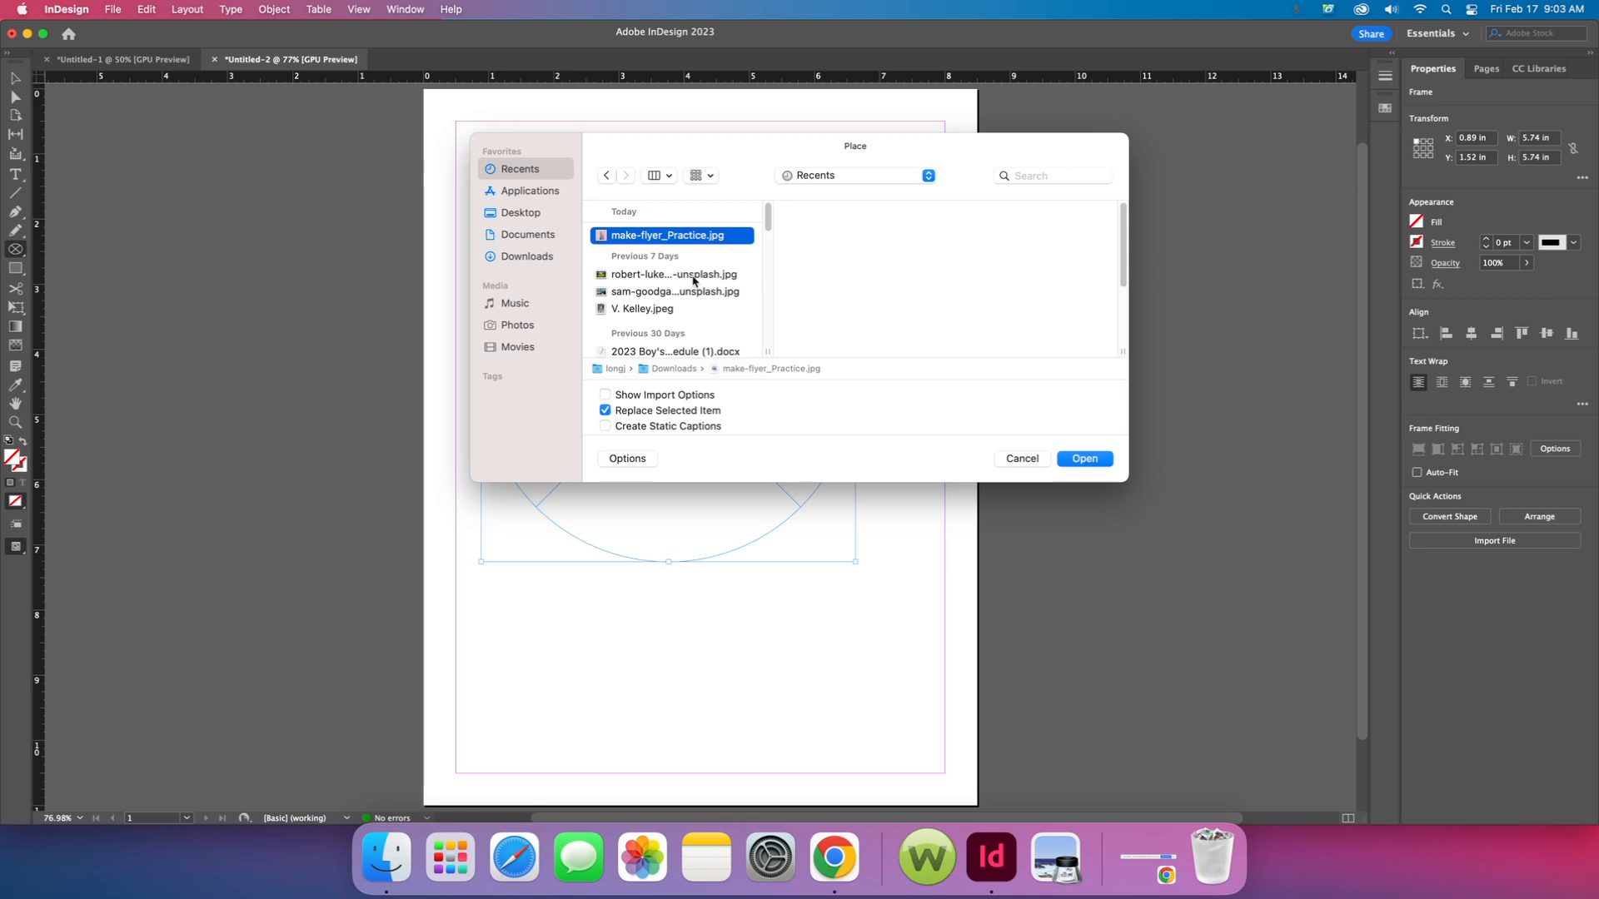
pyautogui.click(1086, 459)
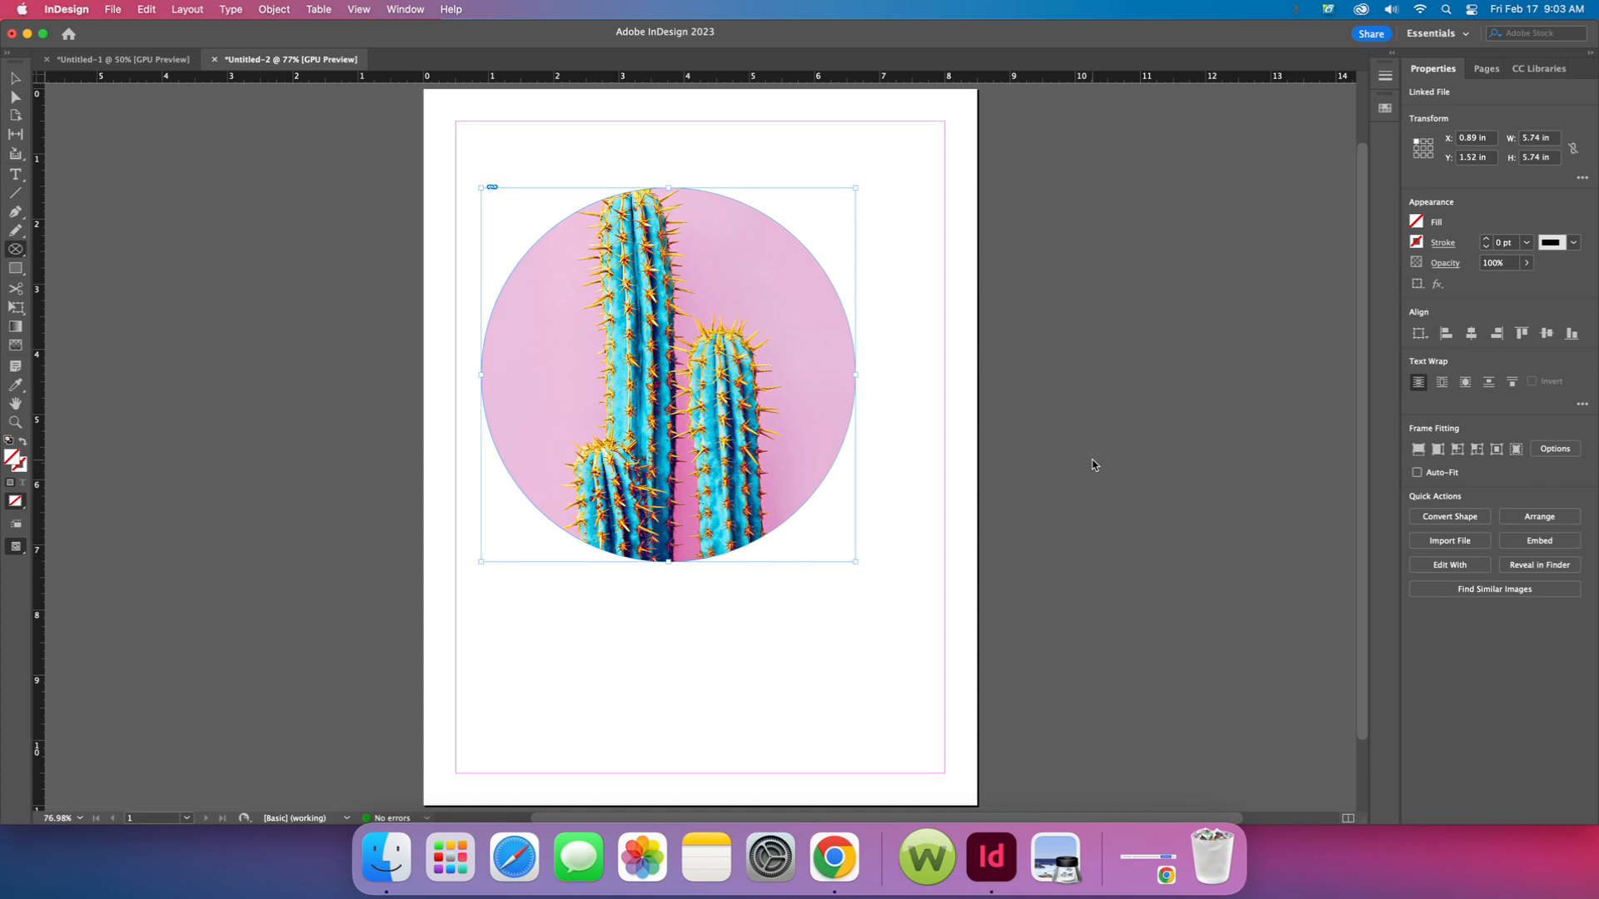
# - Try filling the circular frame proportionally with the cactus image, and revert the fitting
pyautogui.press('alt+shift+super+c')
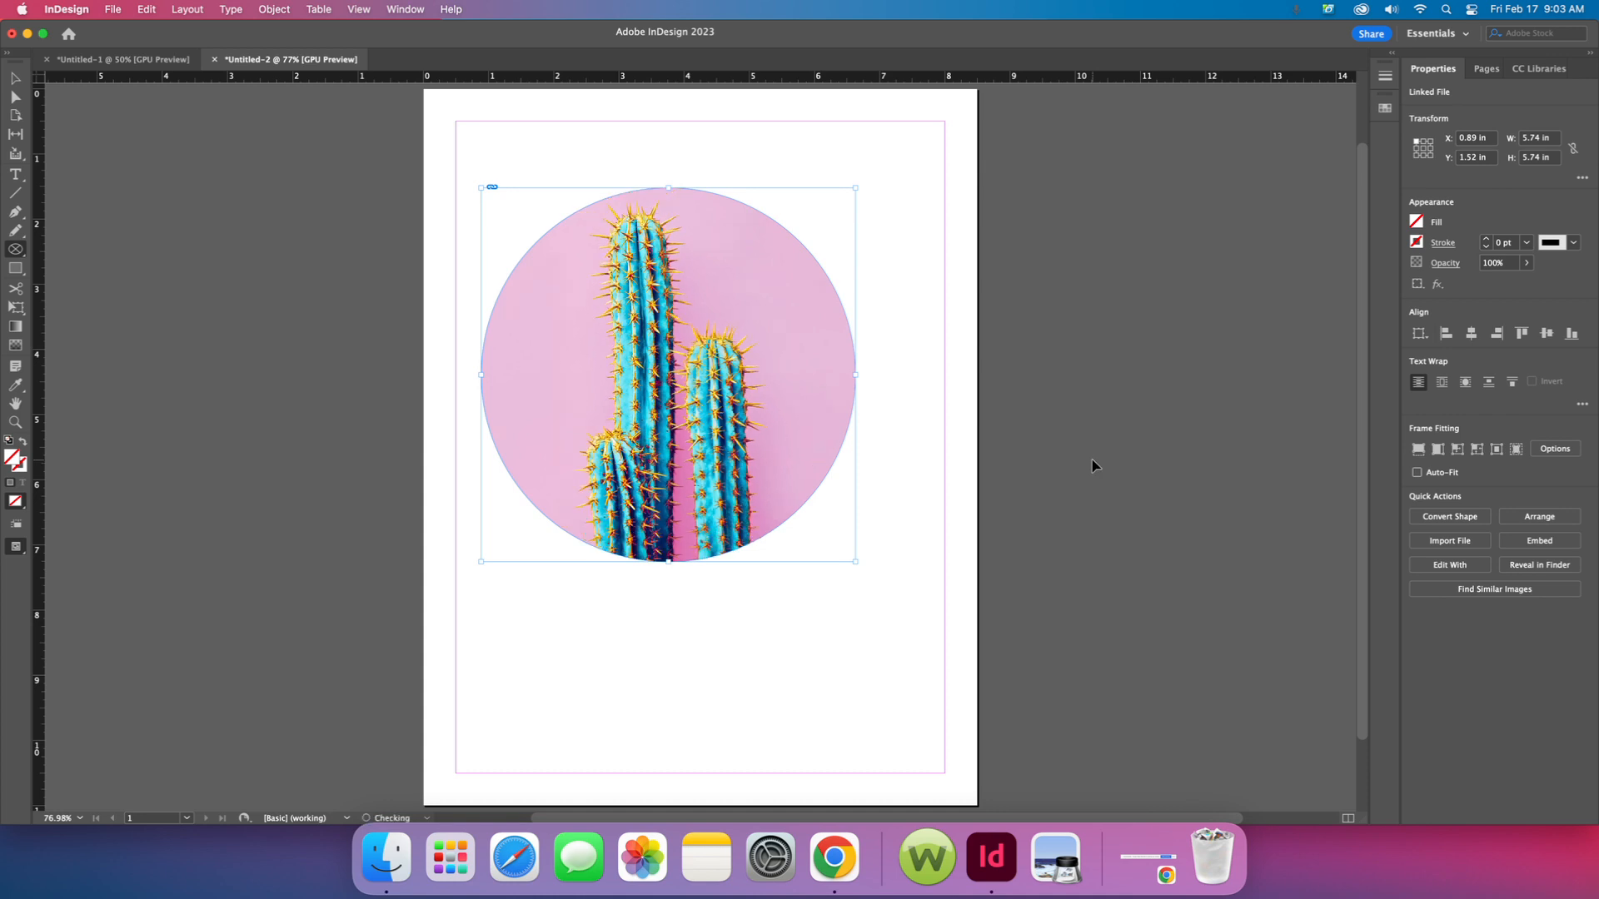
pyautogui.press('alt+super+x')
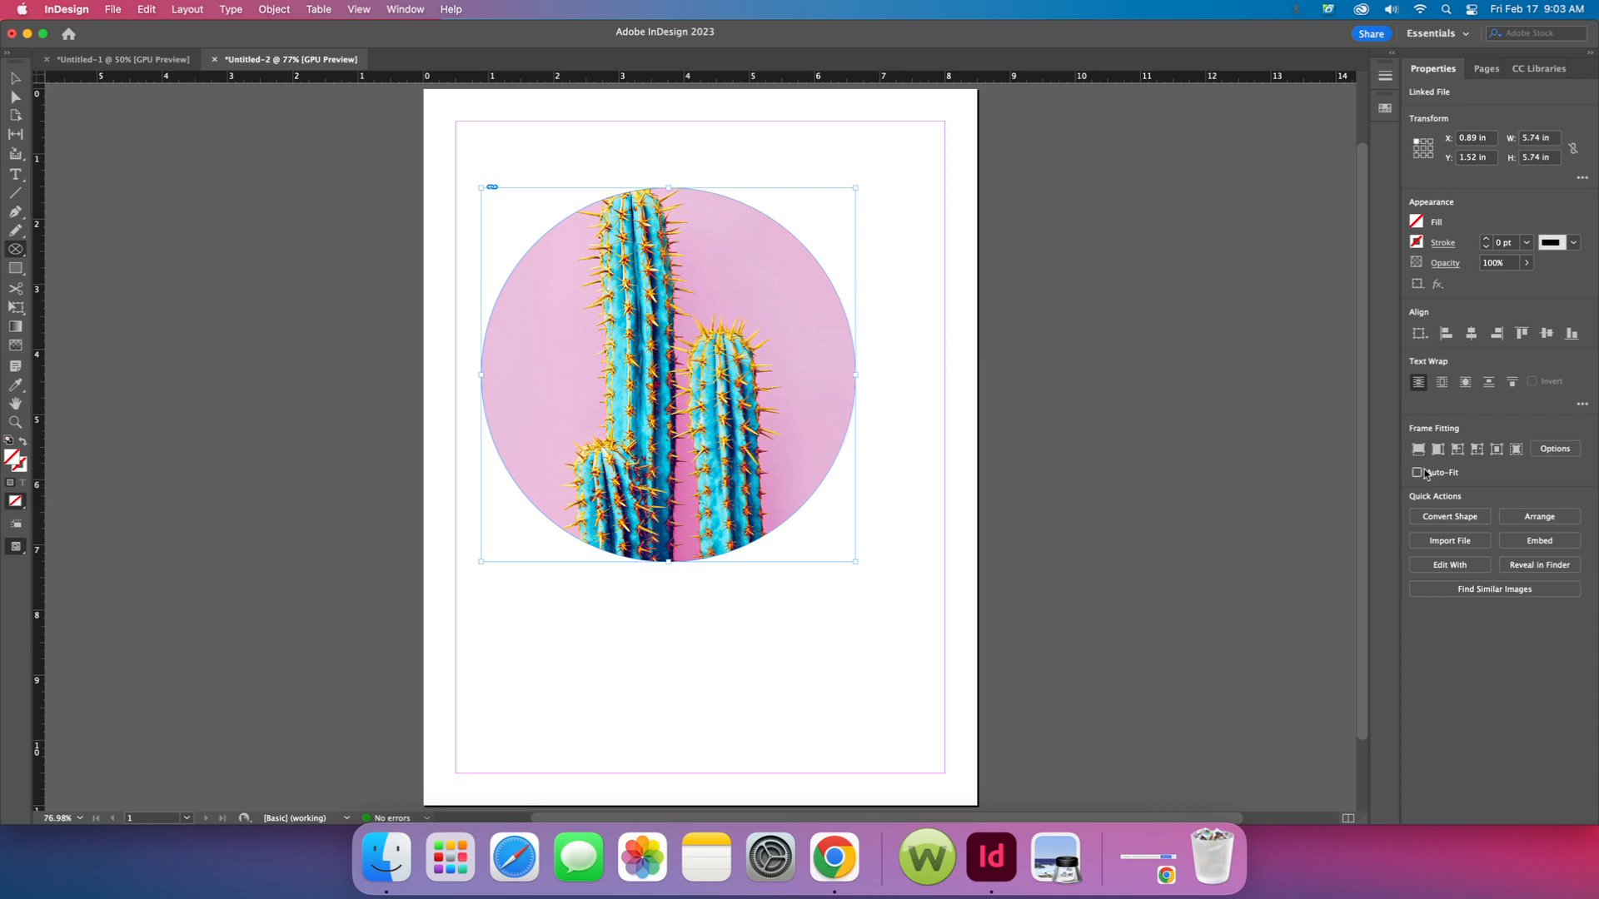
pyautogui.click(1581, 408)
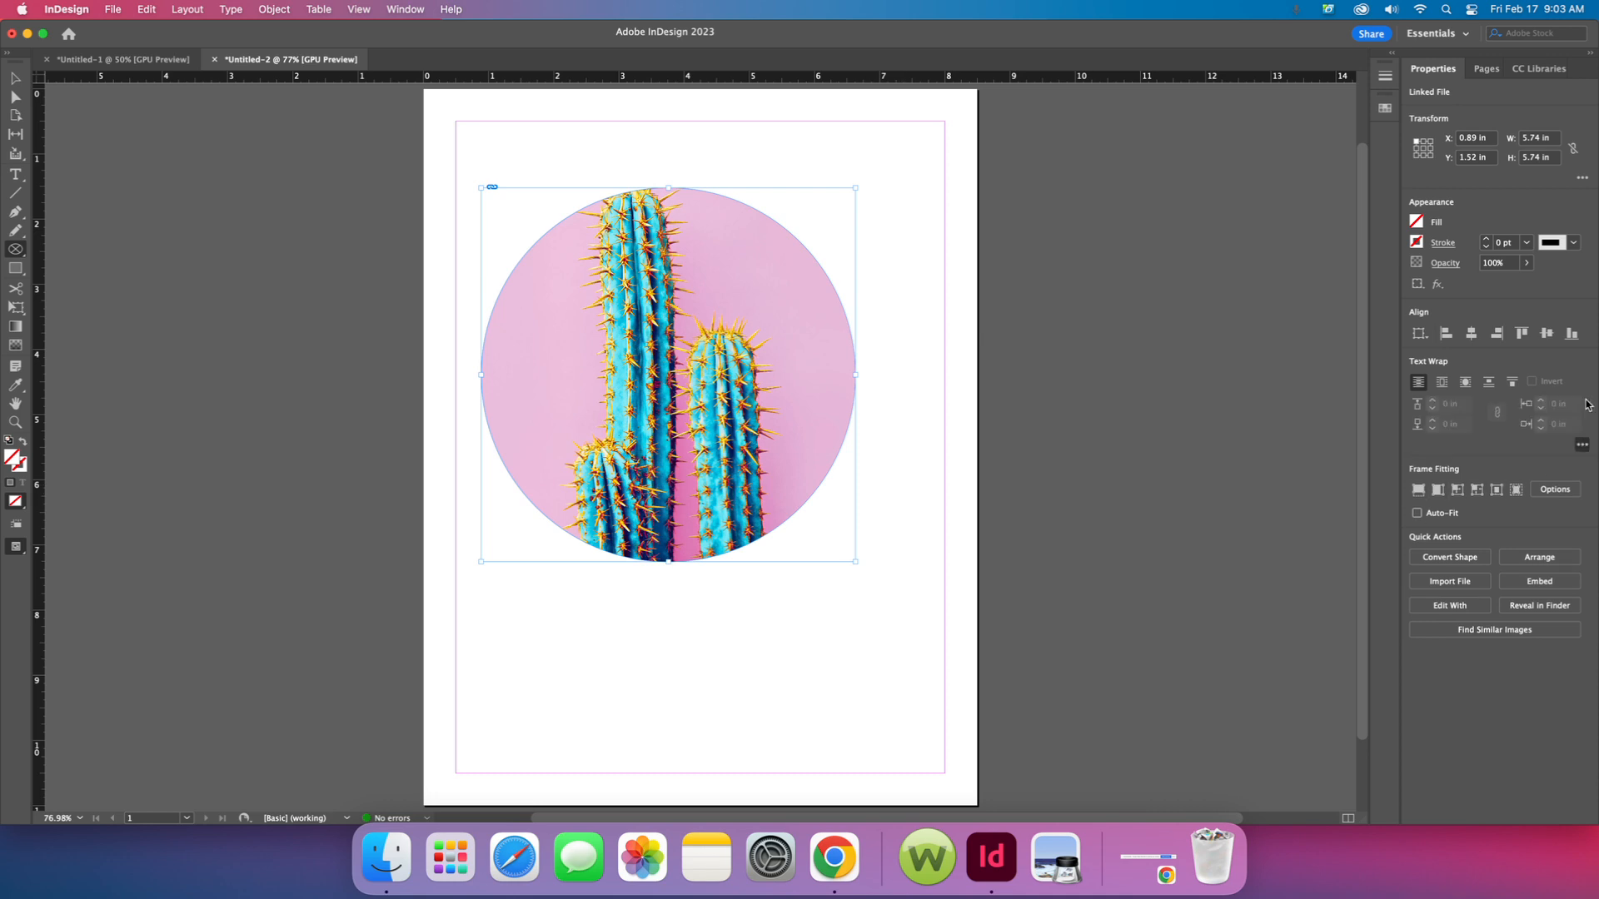
pyautogui.click(1581, 448)
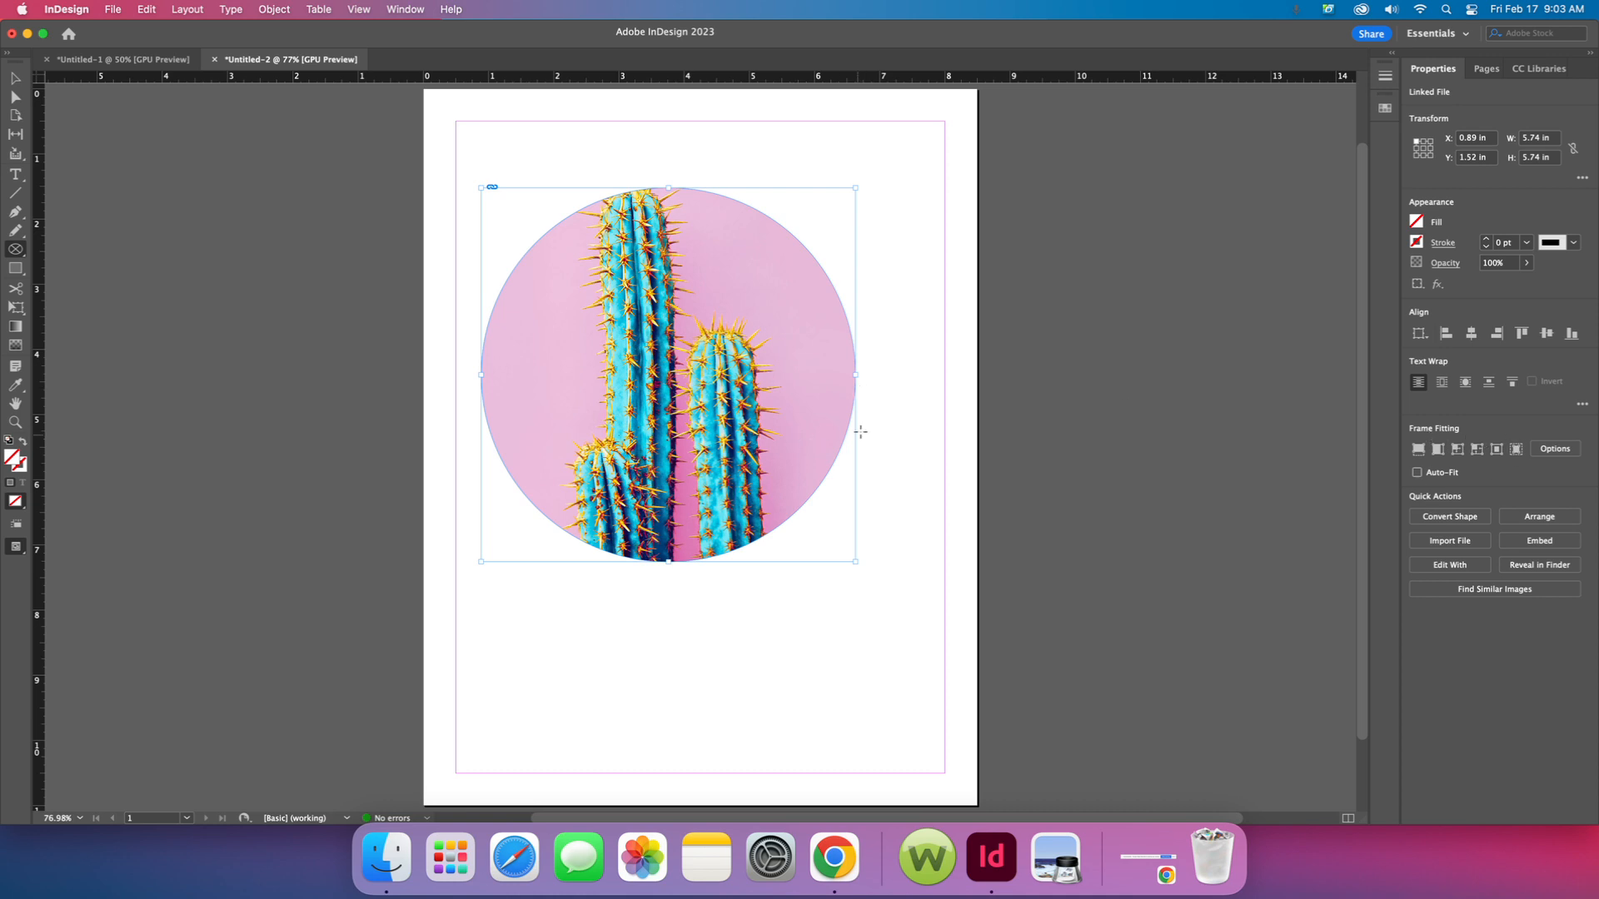
# - Compare fitting the cactus image to its frame, and fit the circular frame to the image, about 6.67 in across
pyautogui.click(1458, 450)
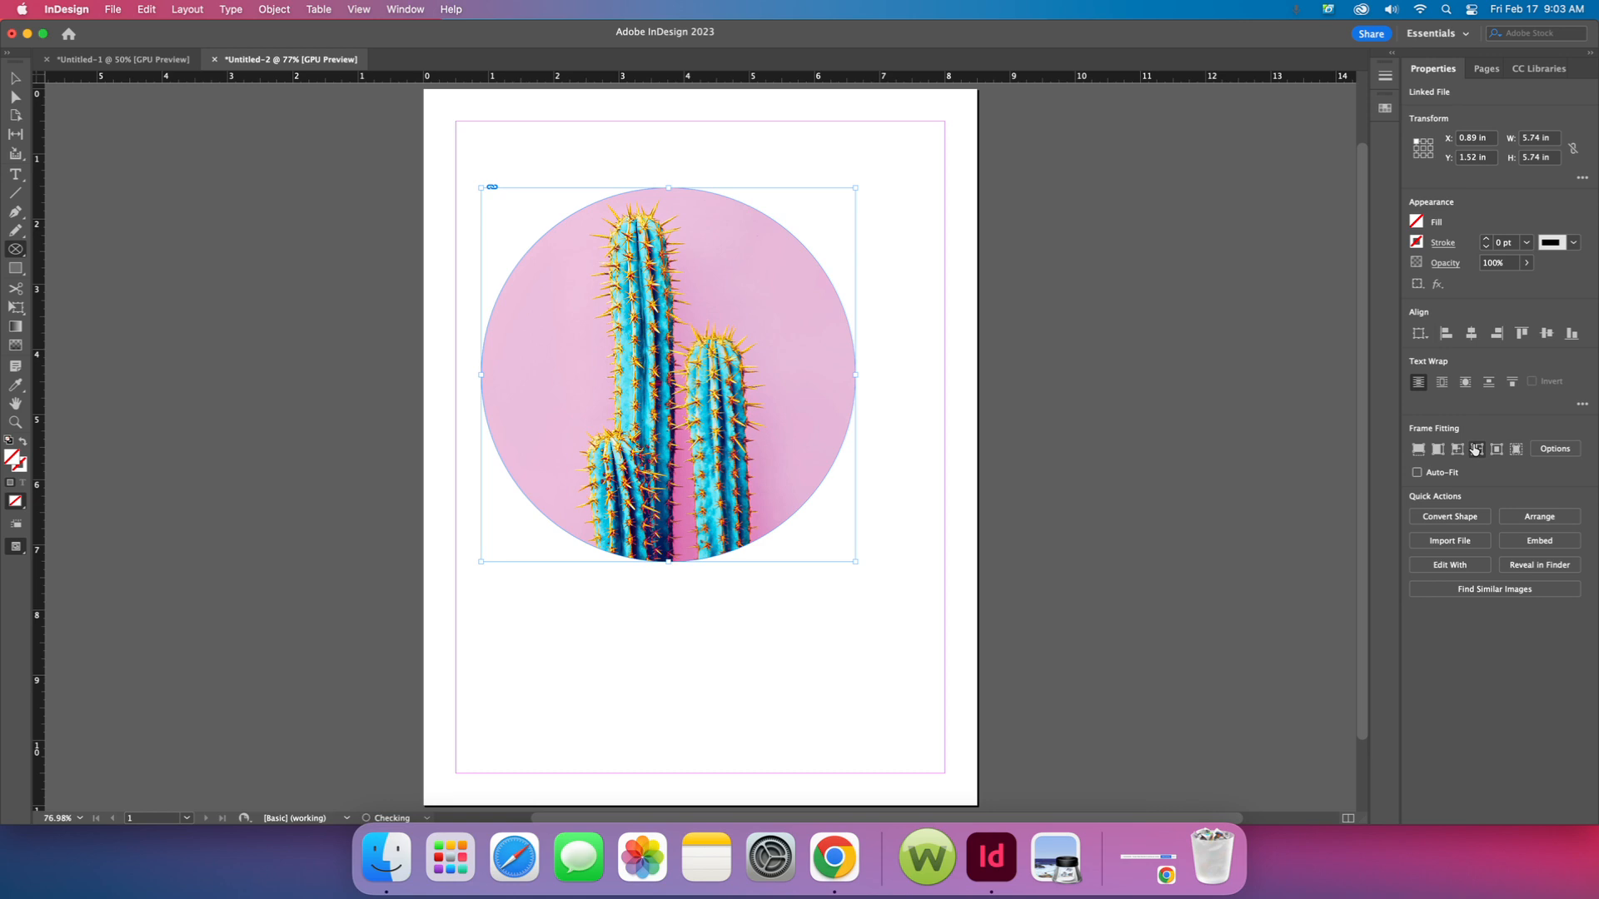
pyautogui.click(1476, 450)
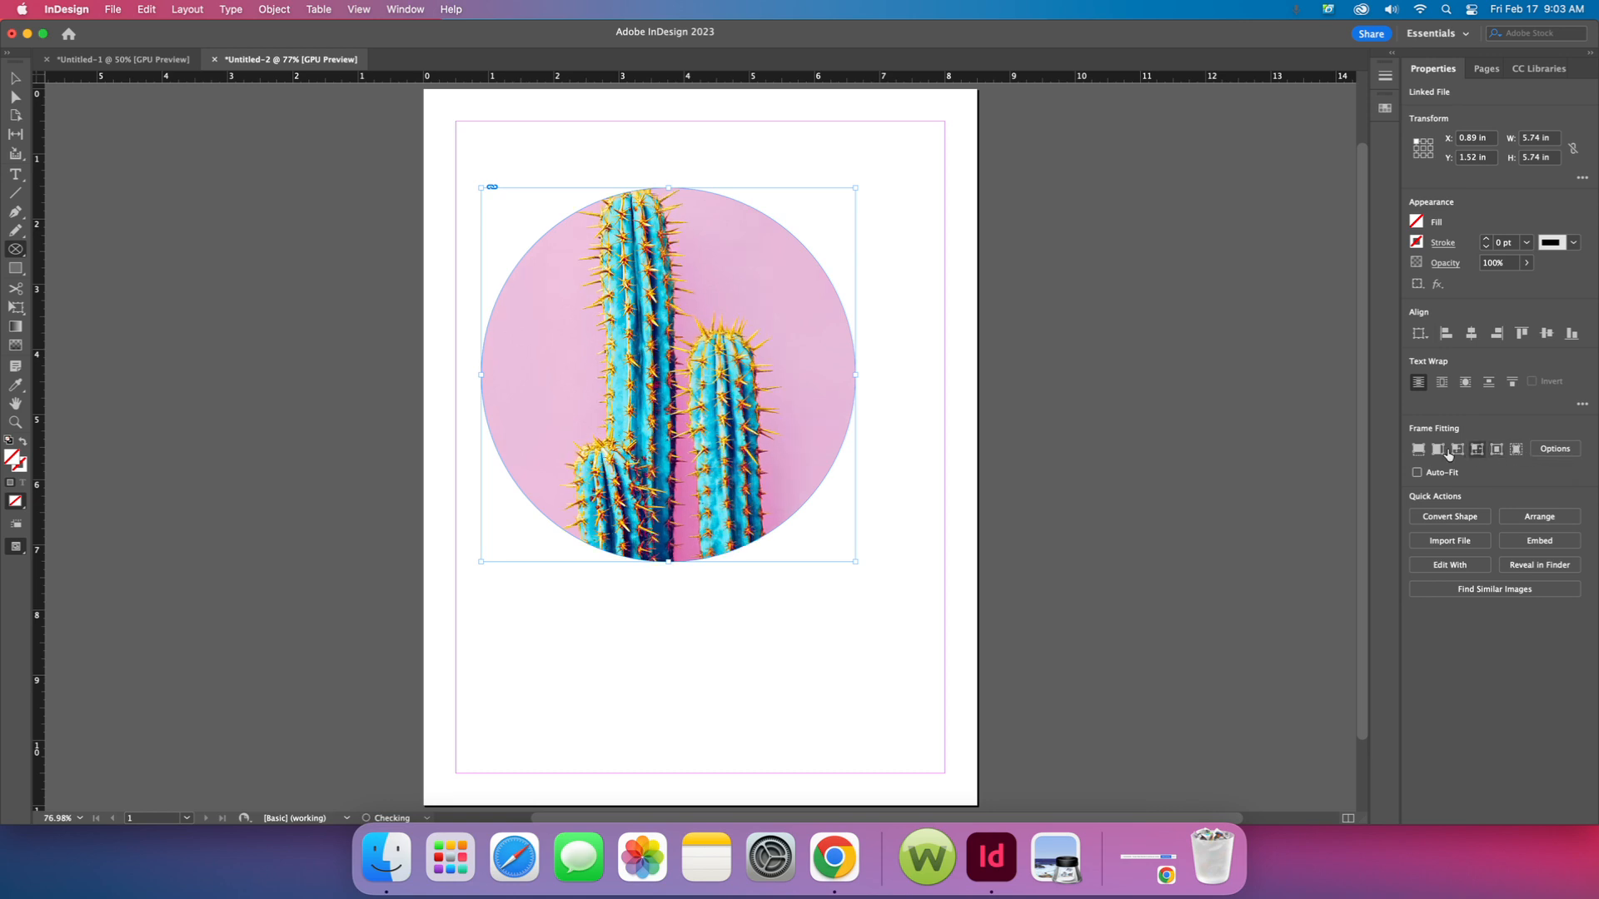
pyautogui.click(1456, 450)
pyautogui.click(1477, 450)
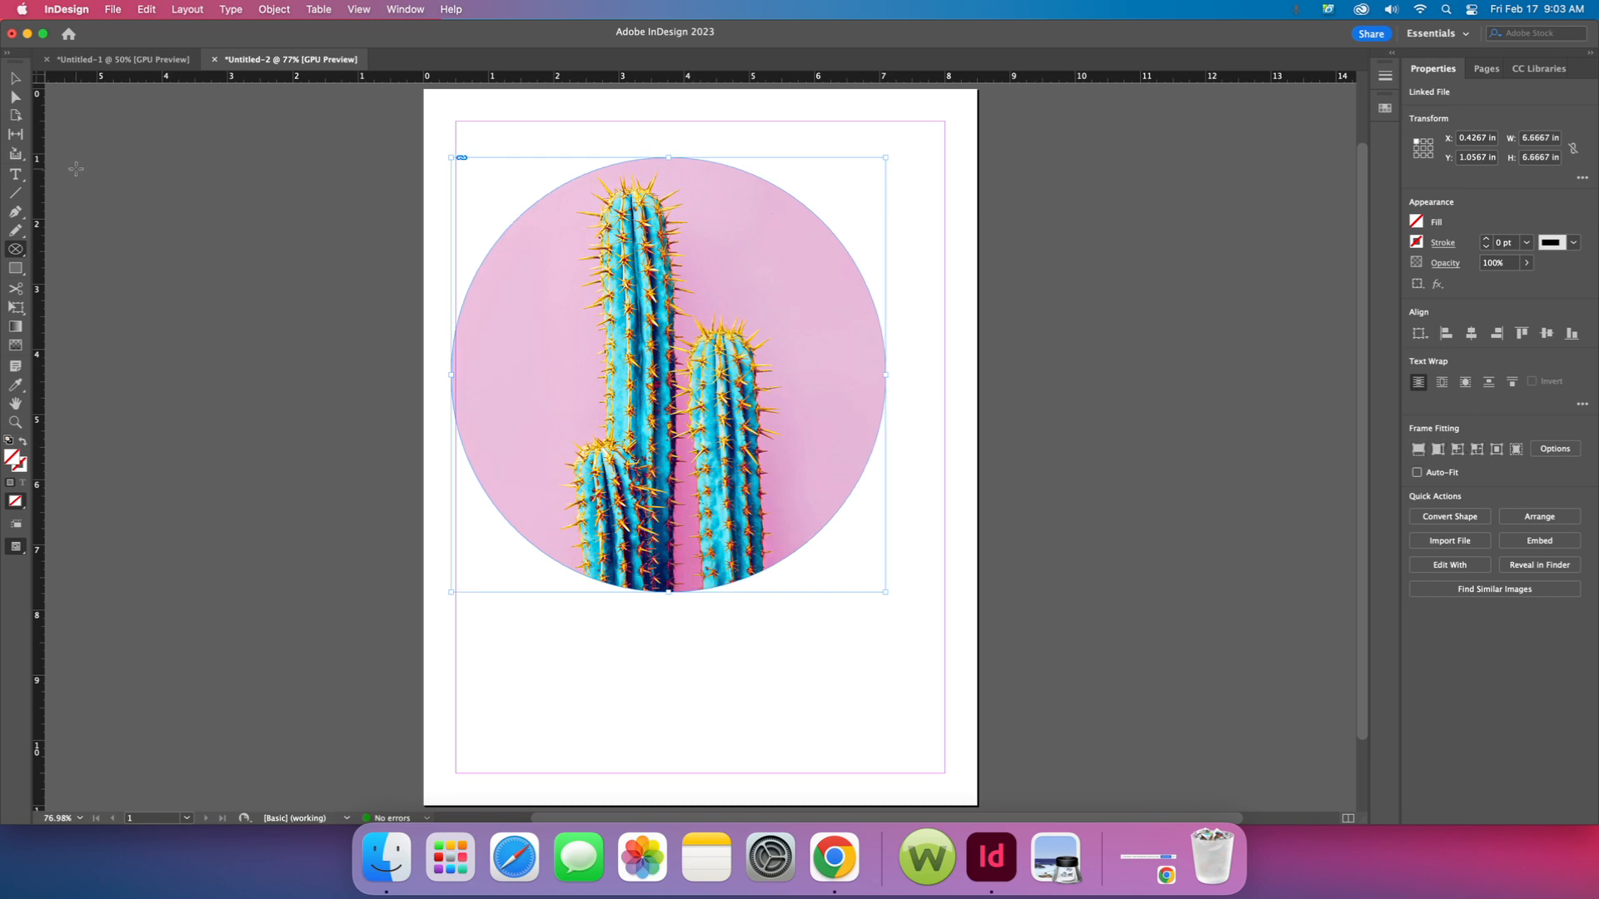
# - Try shifting the cactus image inside its circular frame with the content grabber, and reverse the shifts
pyautogui.press('v')
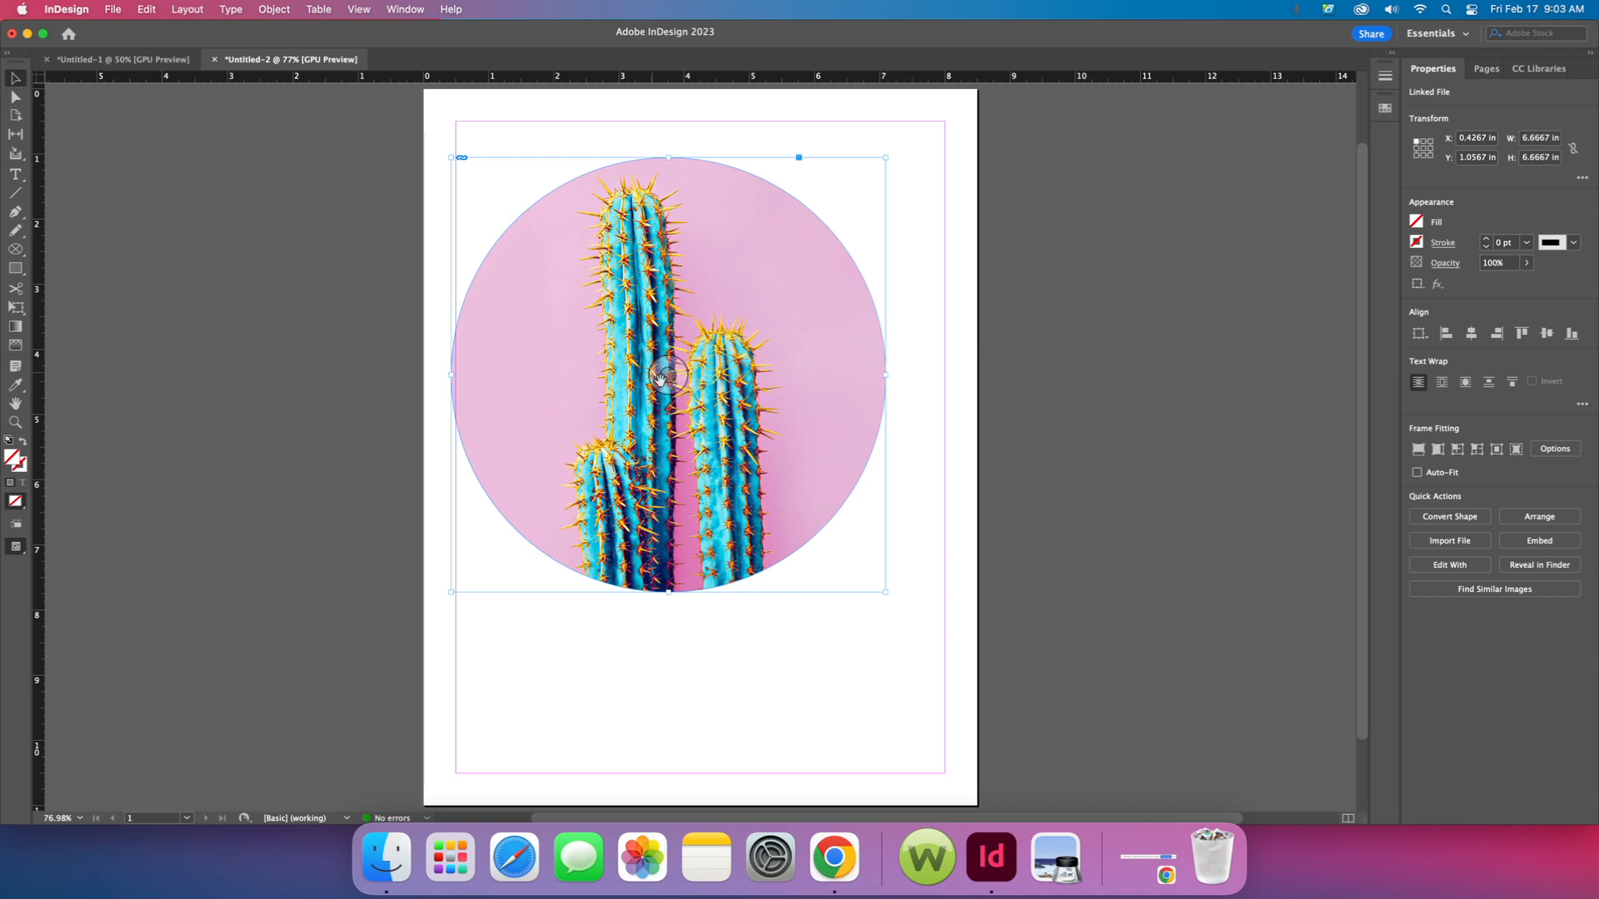
pyautogui.moveTo(674, 375); pyautogui.dragTo(616, 368)
pyautogui.scroll(2, 666, 373)
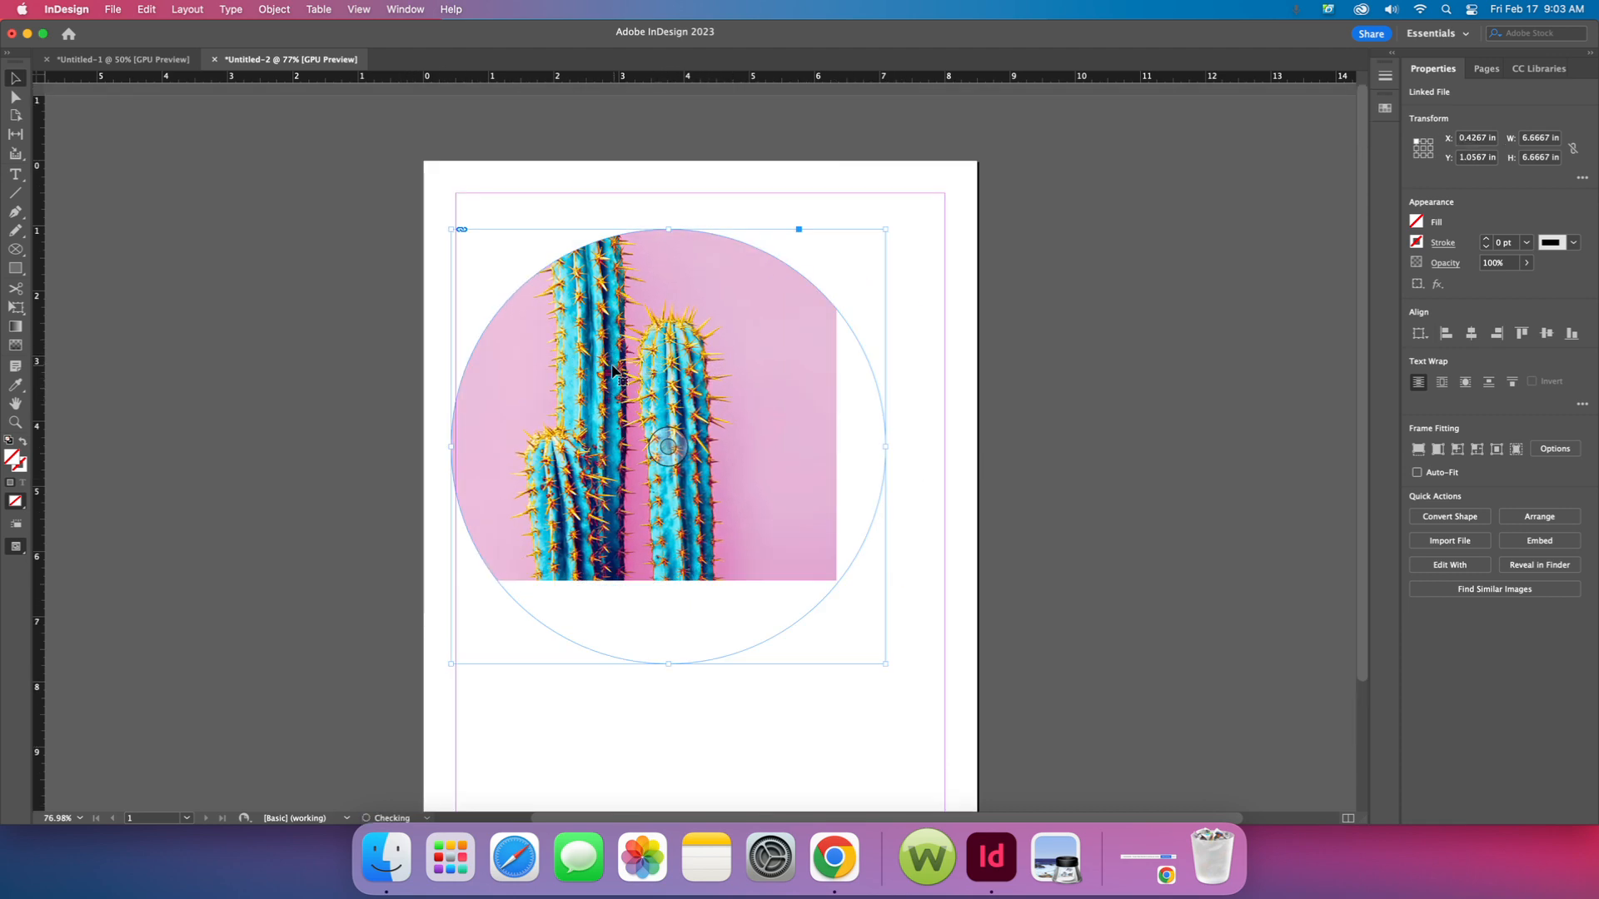
pyautogui.click(1459, 450)
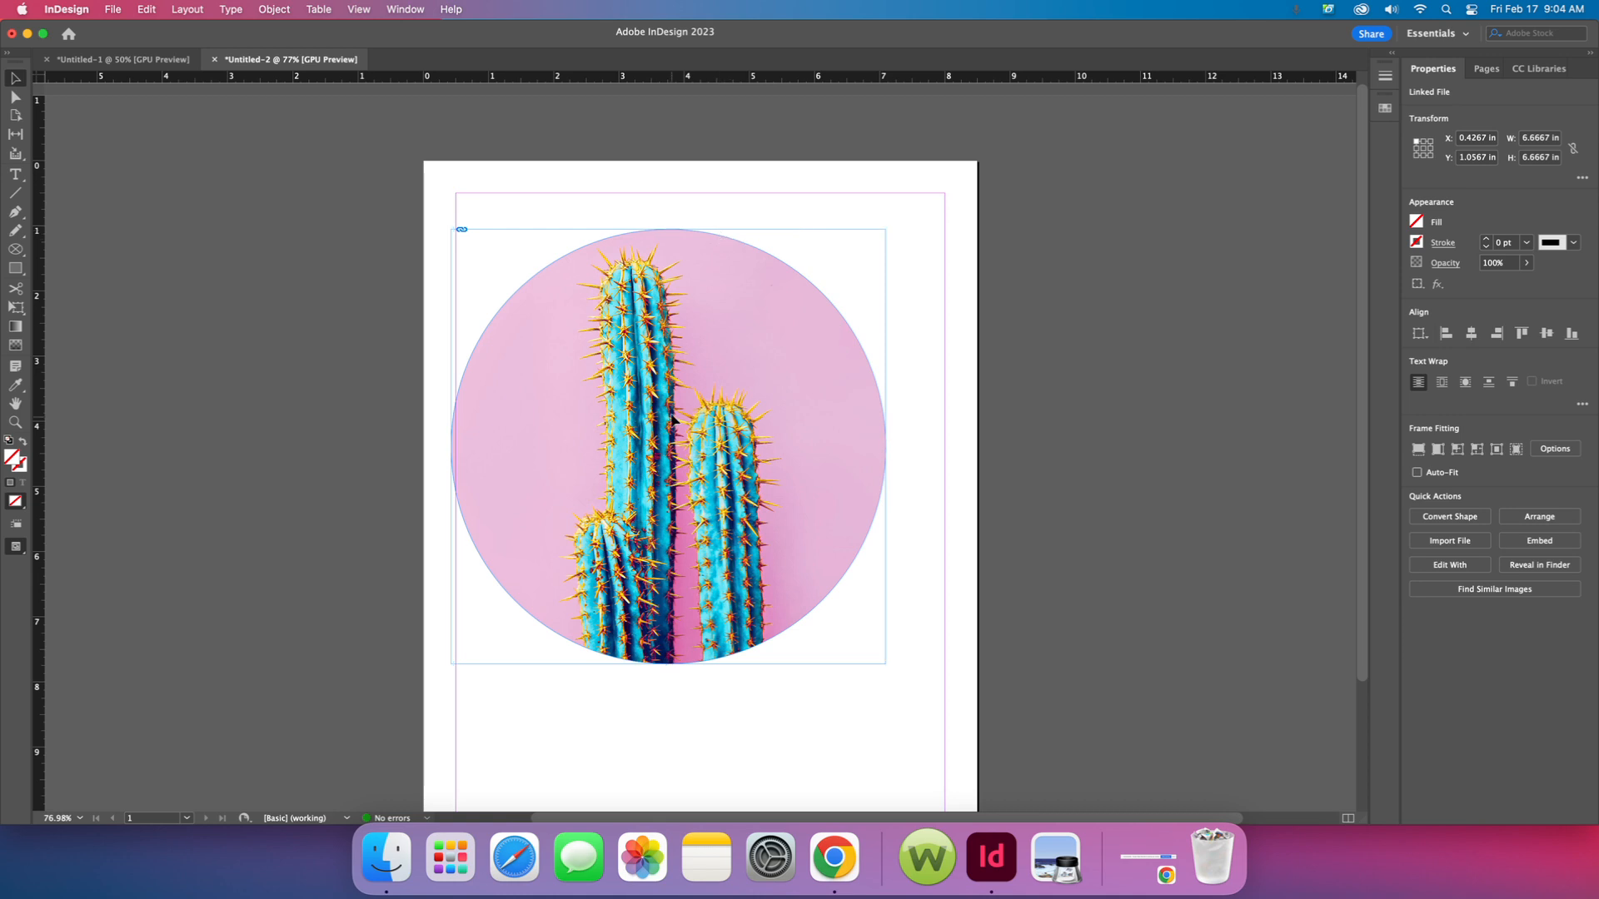
pyautogui.moveTo(667, 445); pyautogui.dragTo(627, 424)
pyautogui.press('super+z')
pyautogui.press('super+z')
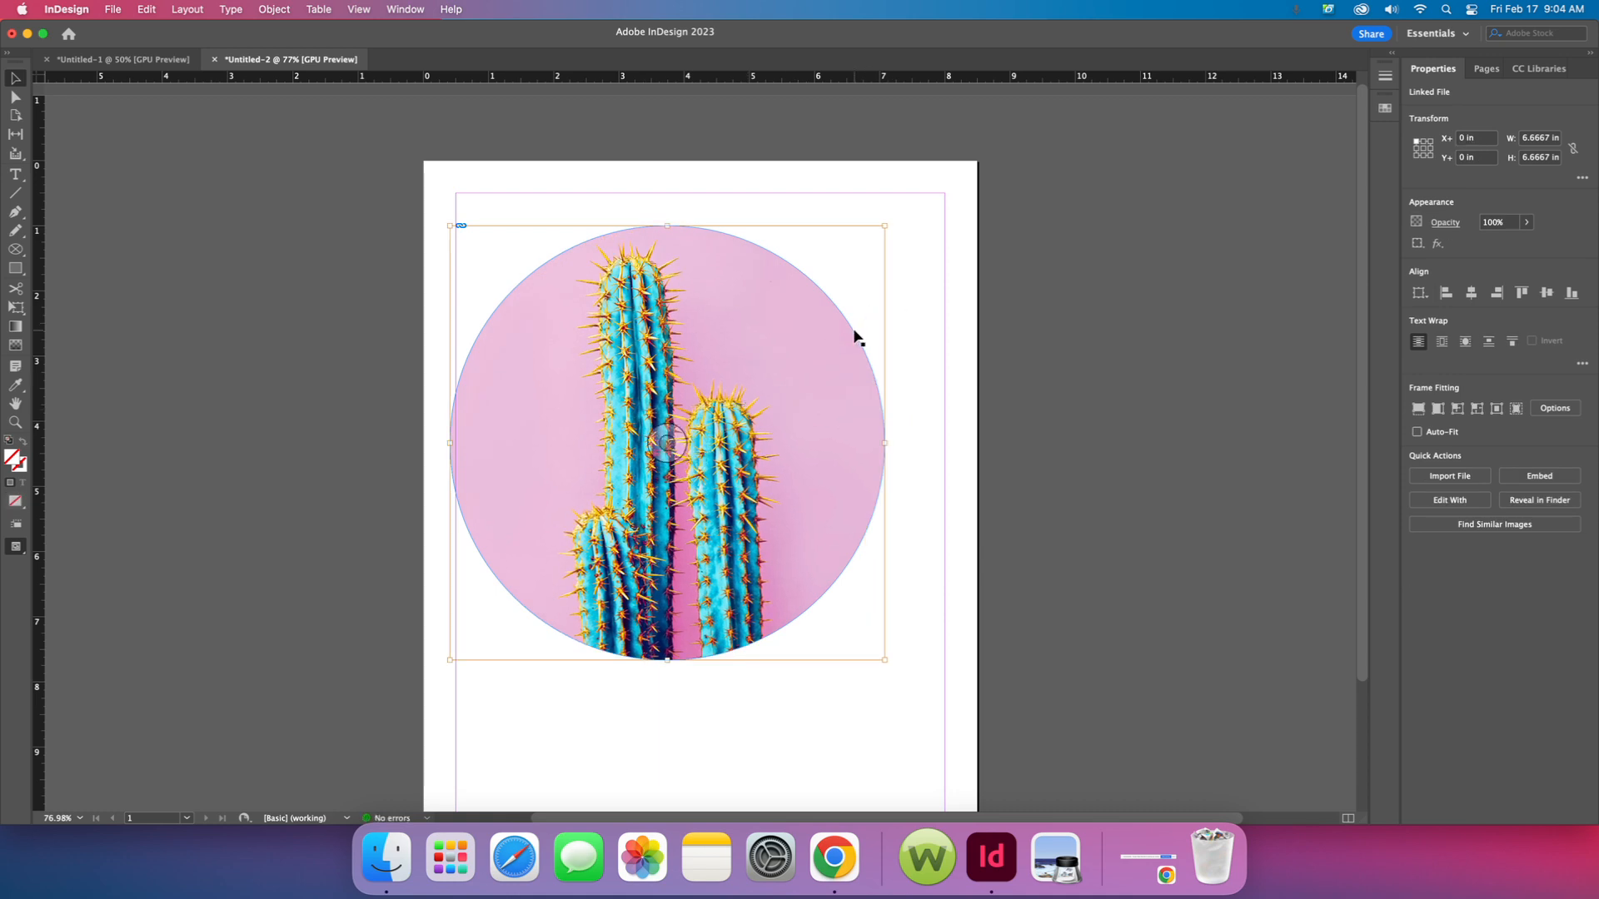
# - Move the circular cactus frame to about X 1.11 in, Y 1.58 in, and deselect it
pyautogui.moveTo(853, 331); pyautogui.dragTo(914, 306)
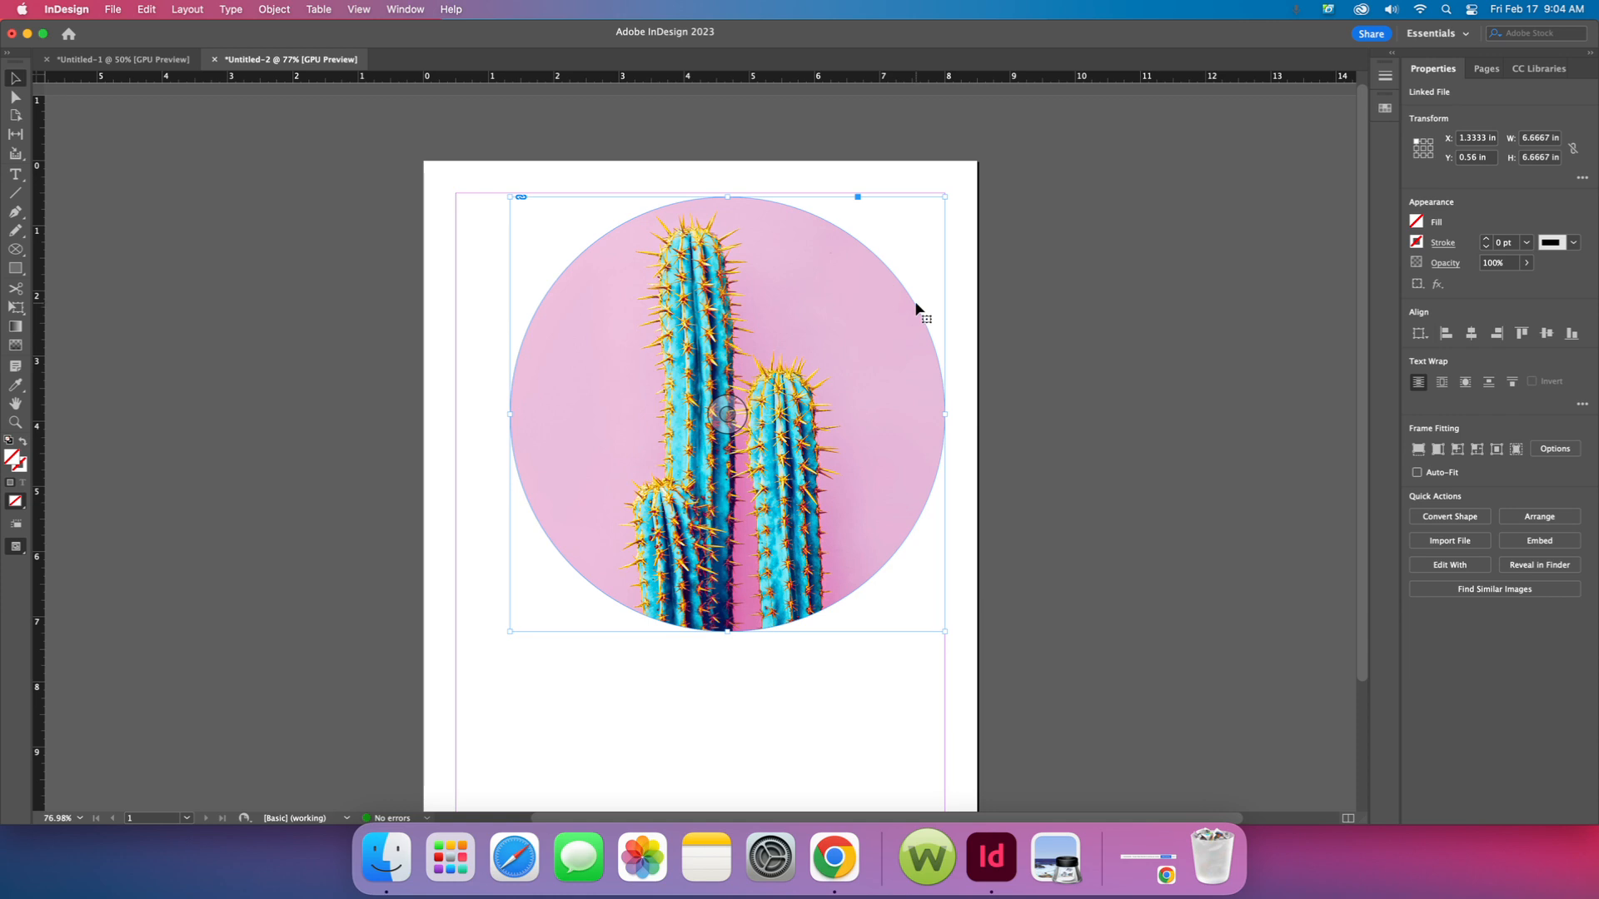
pyautogui.moveTo(917, 313); pyautogui.dragTo(884, 337)
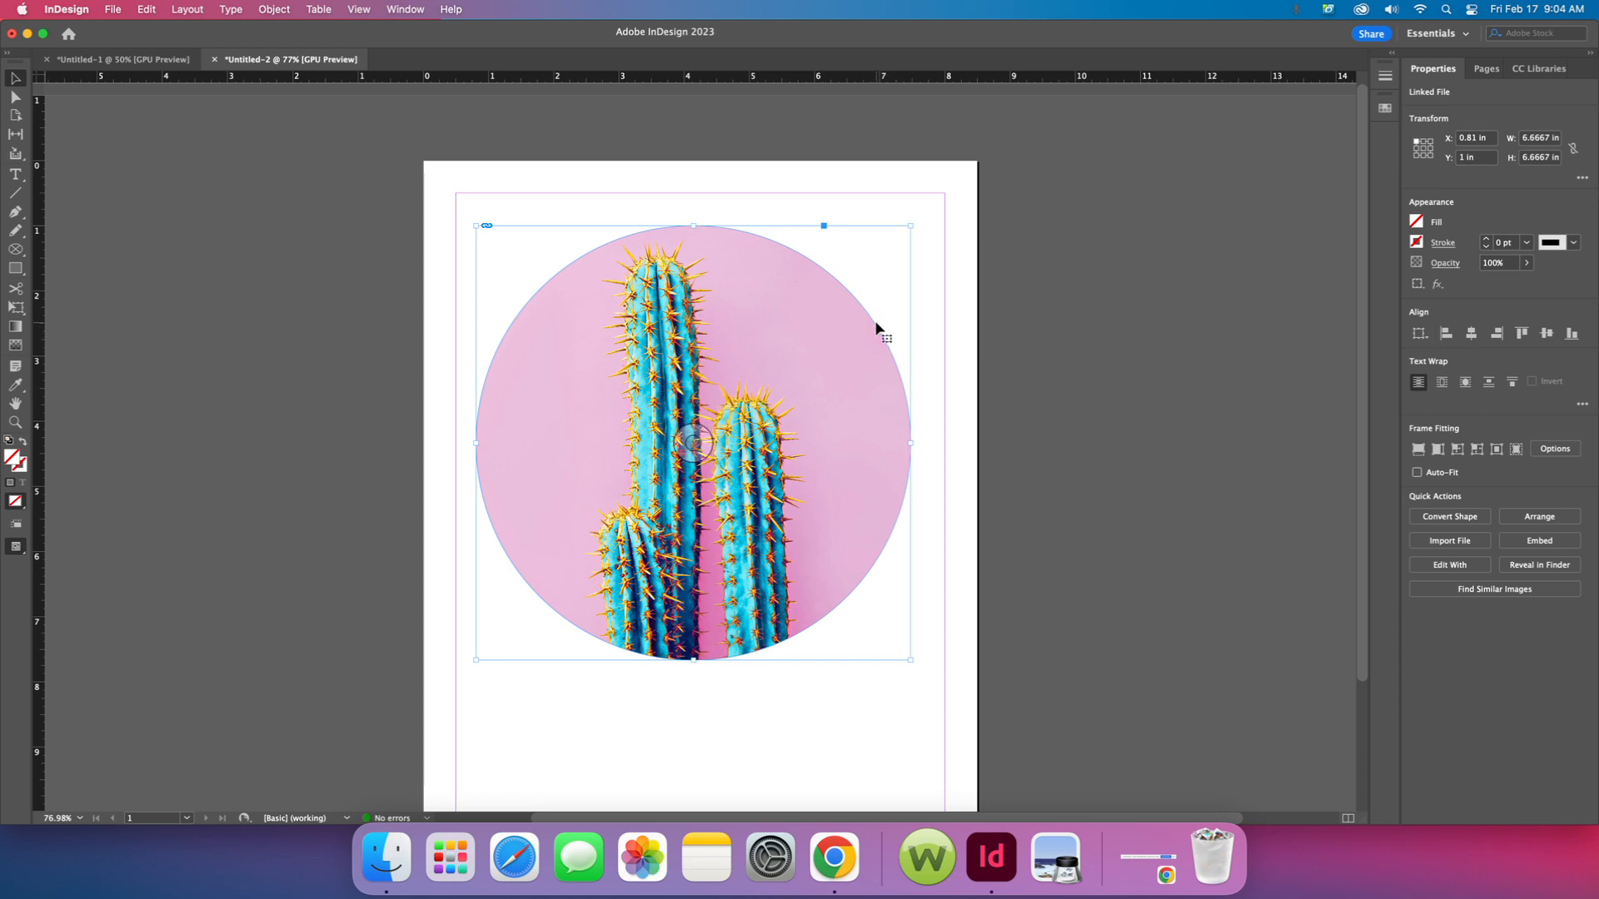
pyautogui.moveTo(876, 327); pyautogui.dragTo(897, 366)
pyautogui.scroll(1, 586, 241)
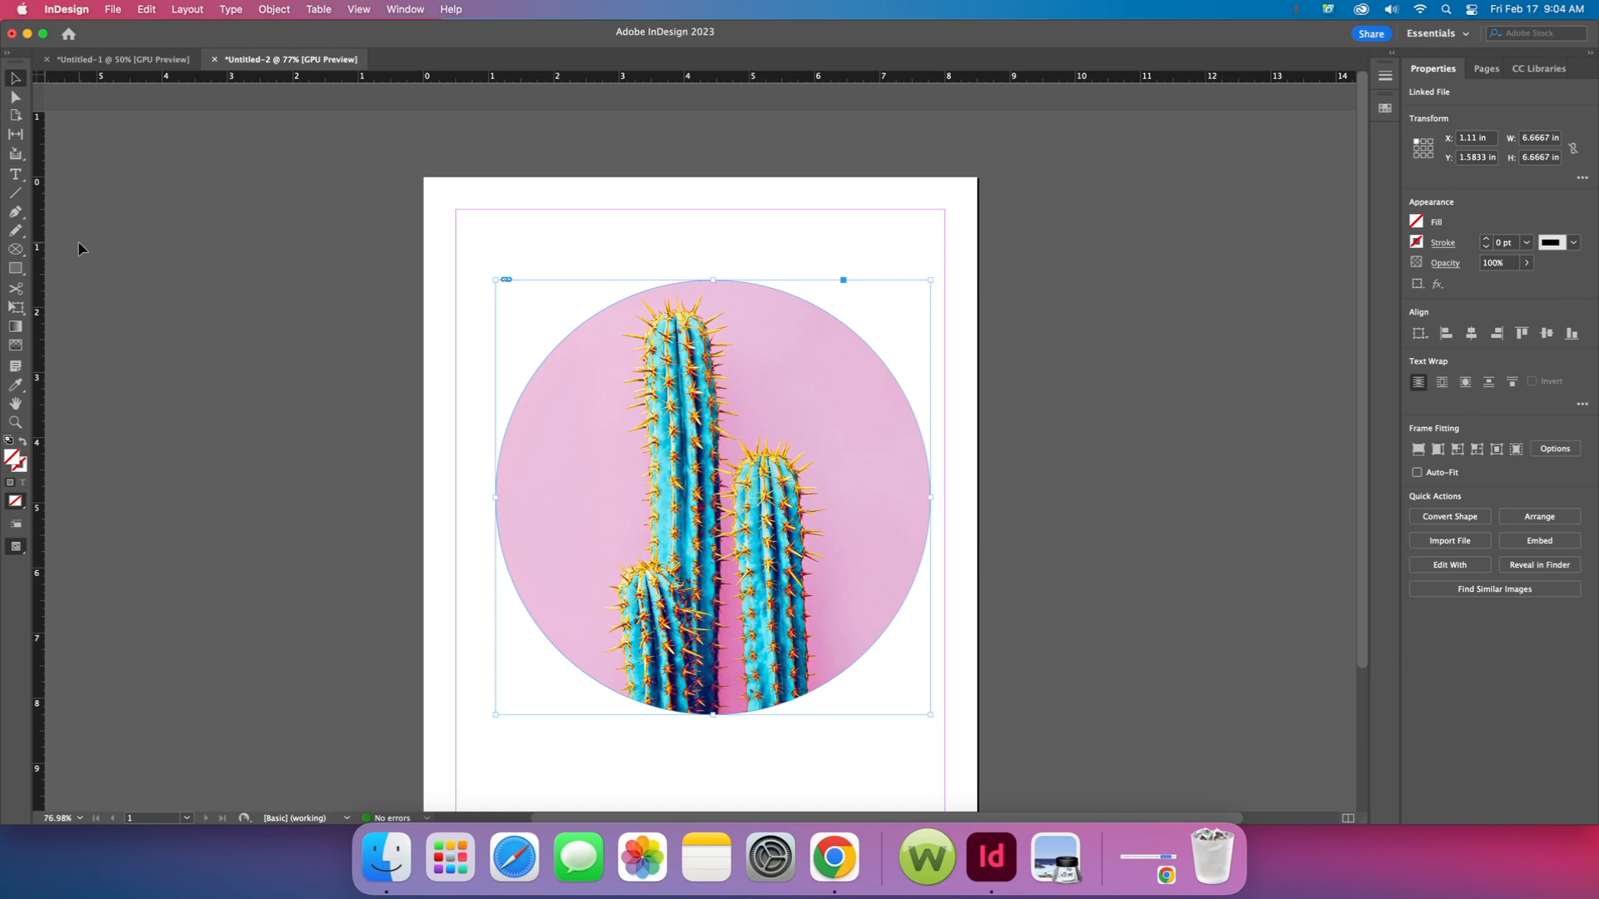
pyautogui.click(197, 262)
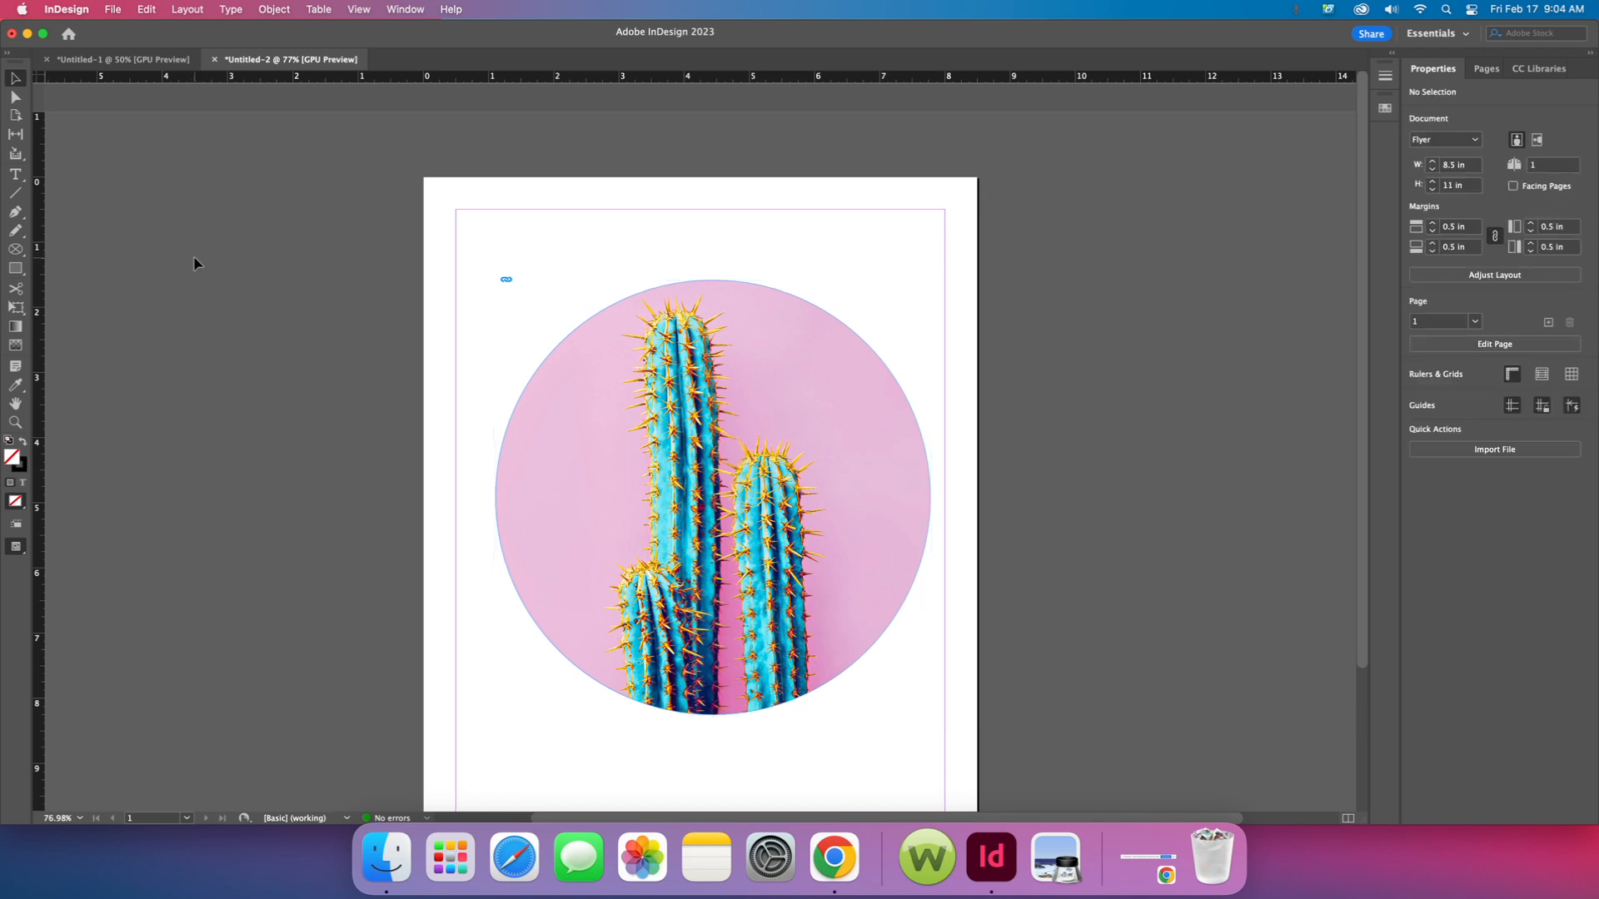
# - Create a wide text frame along the page's top margin with the lines "Turpins Botanical Gardens", "Strangest" and "Species"
pyautogui.press('t')
pyautogui.moveTo(464, 213); pyautogui.dragTo(935, 317)
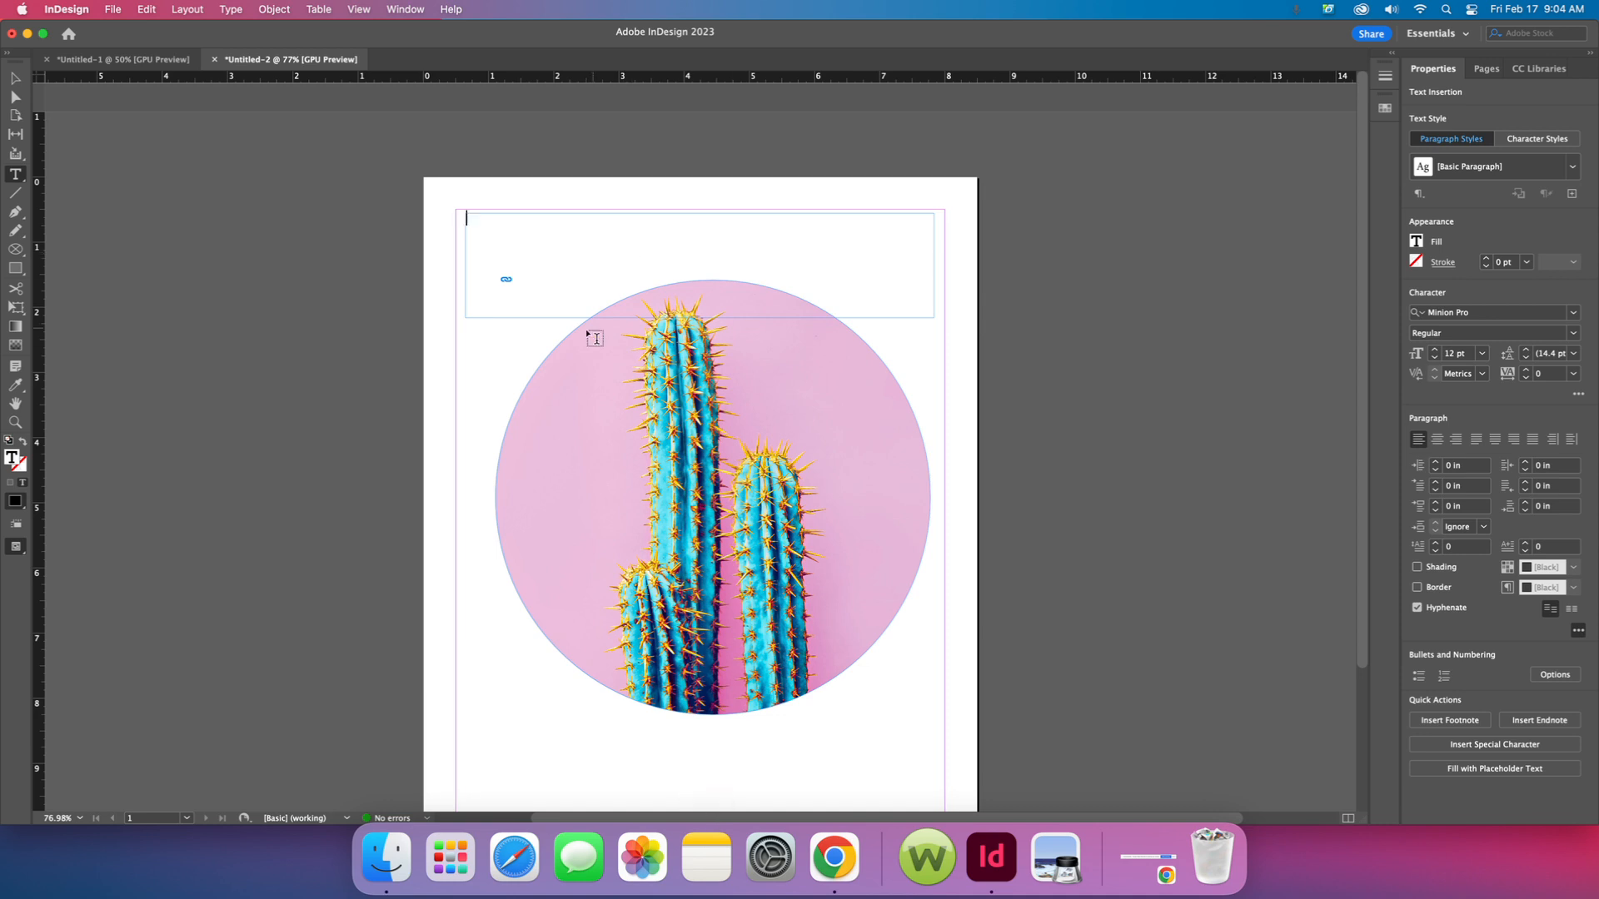
pyautogui.write('Turpins Botanical Gardens')
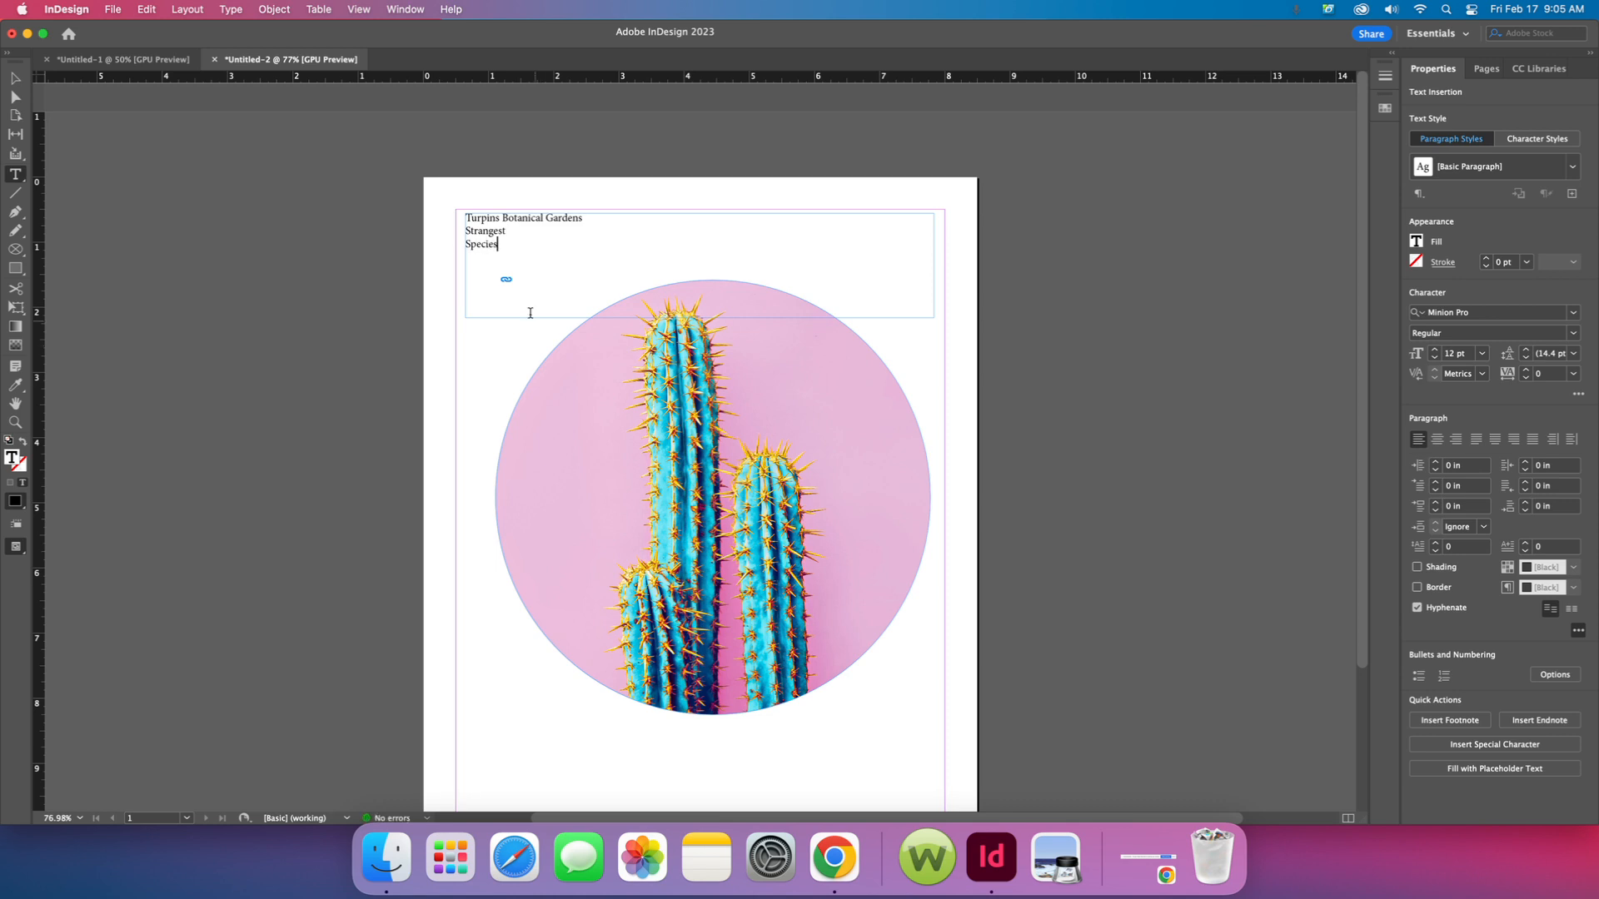
# - Compare right, center and left alignment on all three text lines, keep them left-aligned, and apply All Caps
pyautogui.press('super+a')
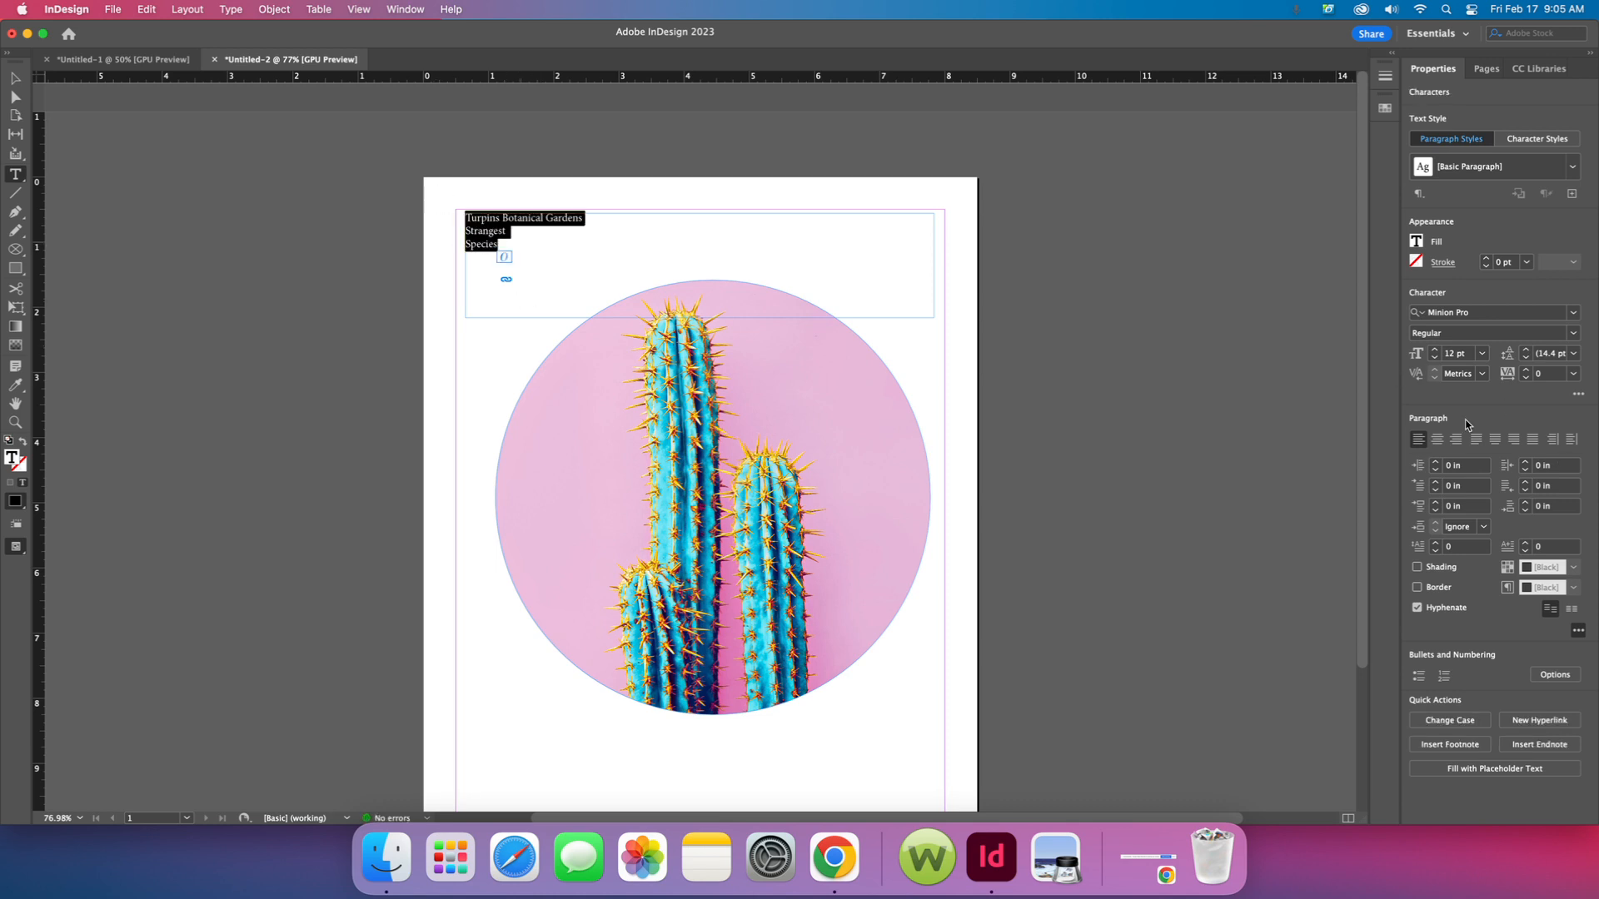
pyautogui.click(1459, 441)
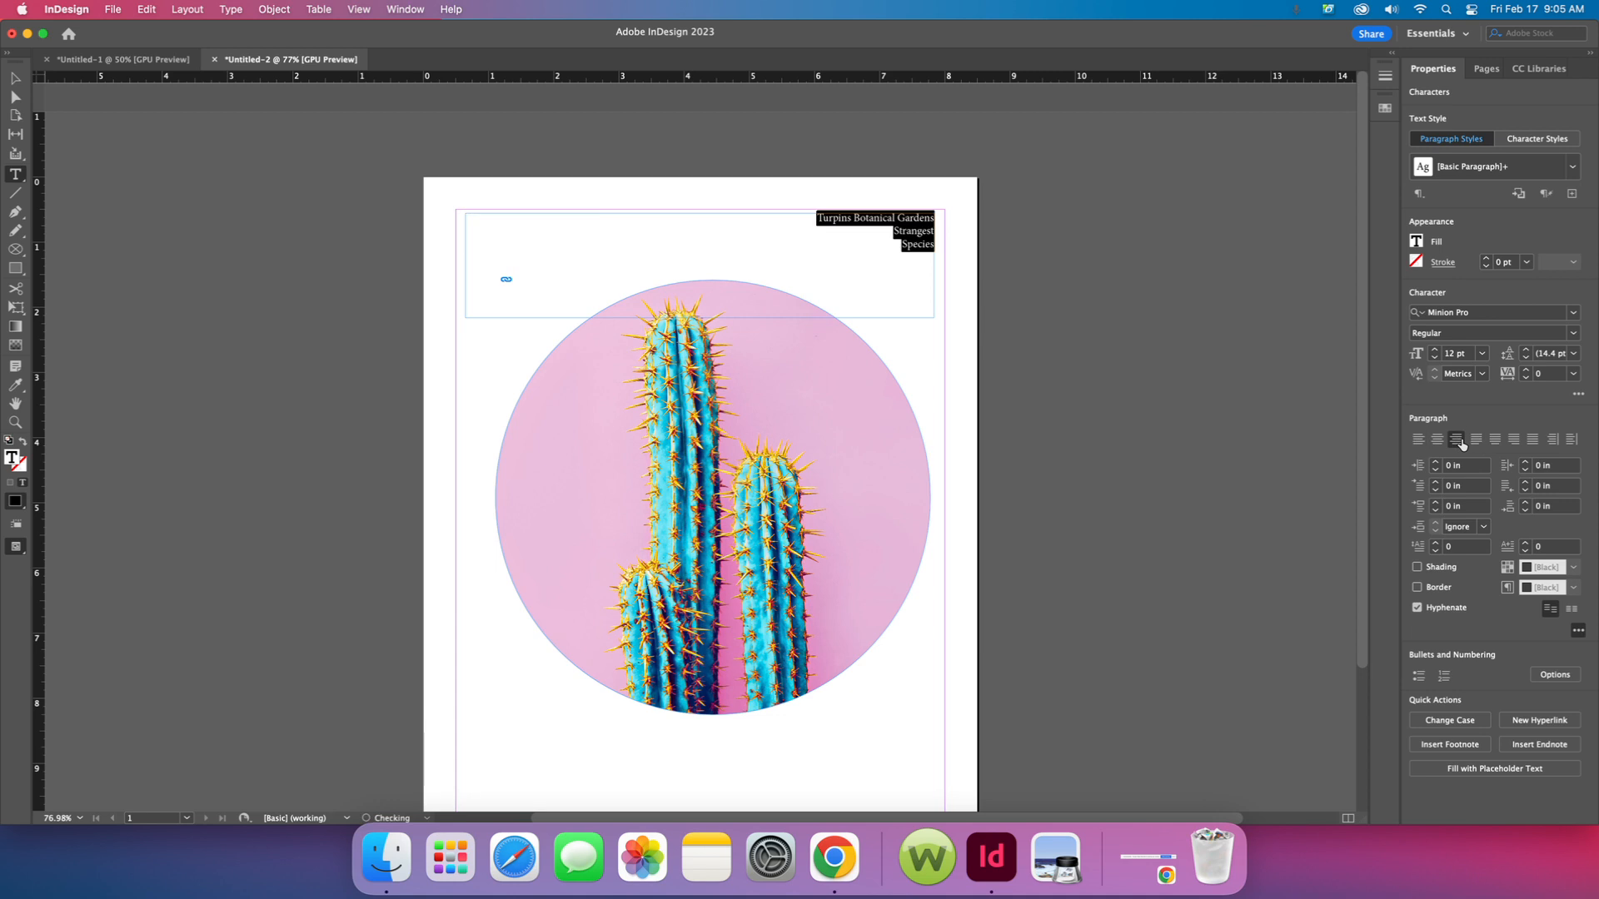
pyautogui.click(1419, 440)
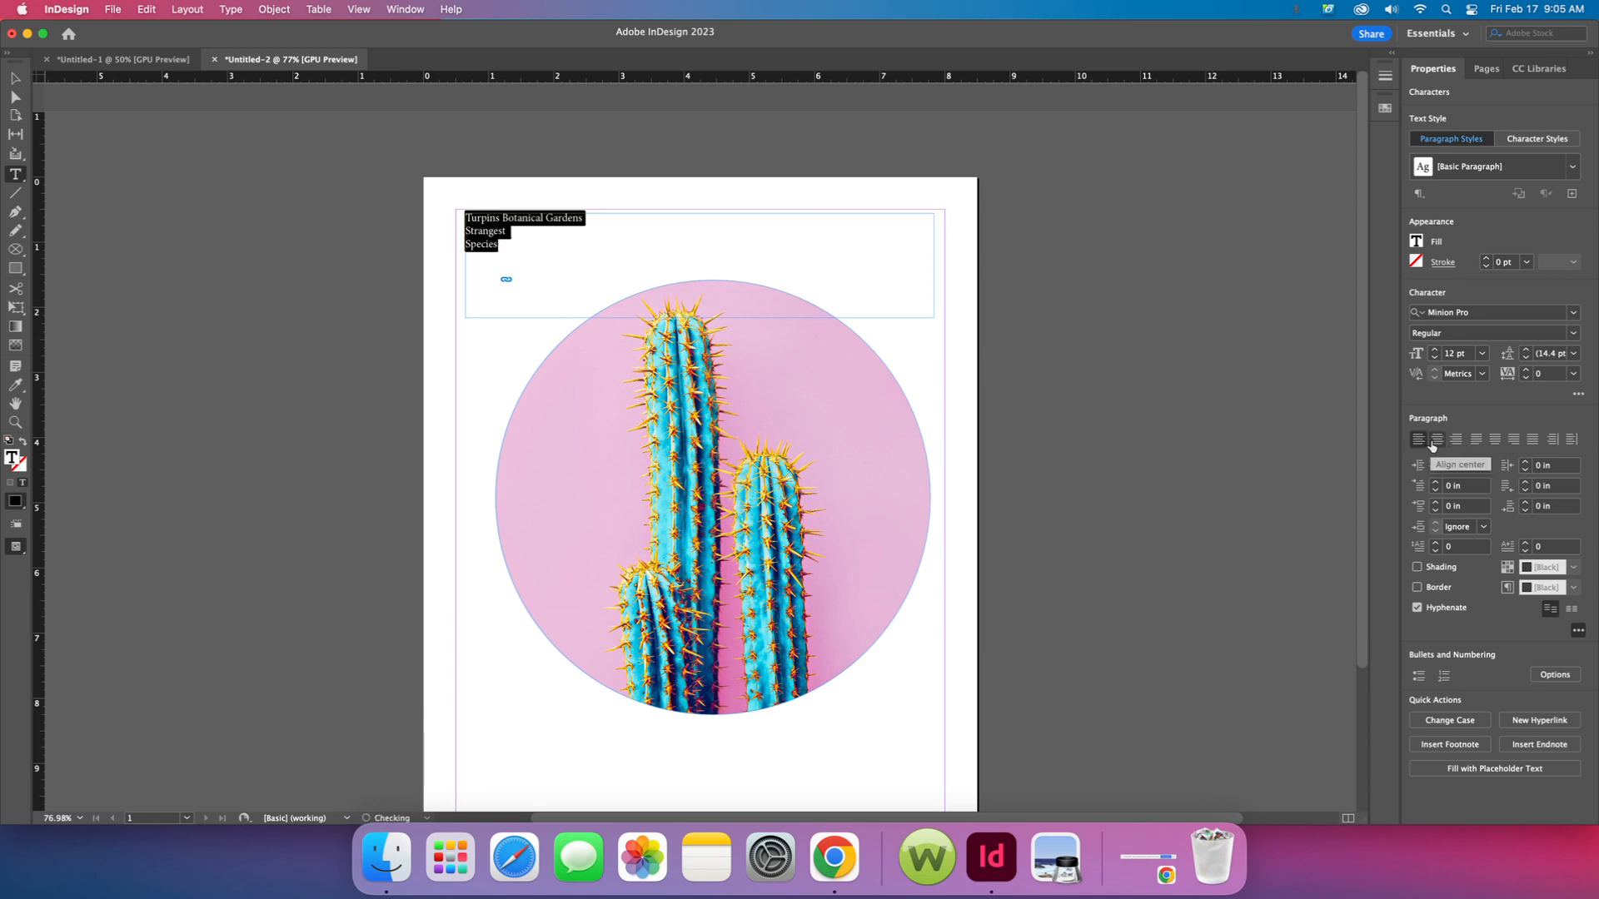
pyautogui.click(1439, 440)
pyautogui.click(1451, 442)
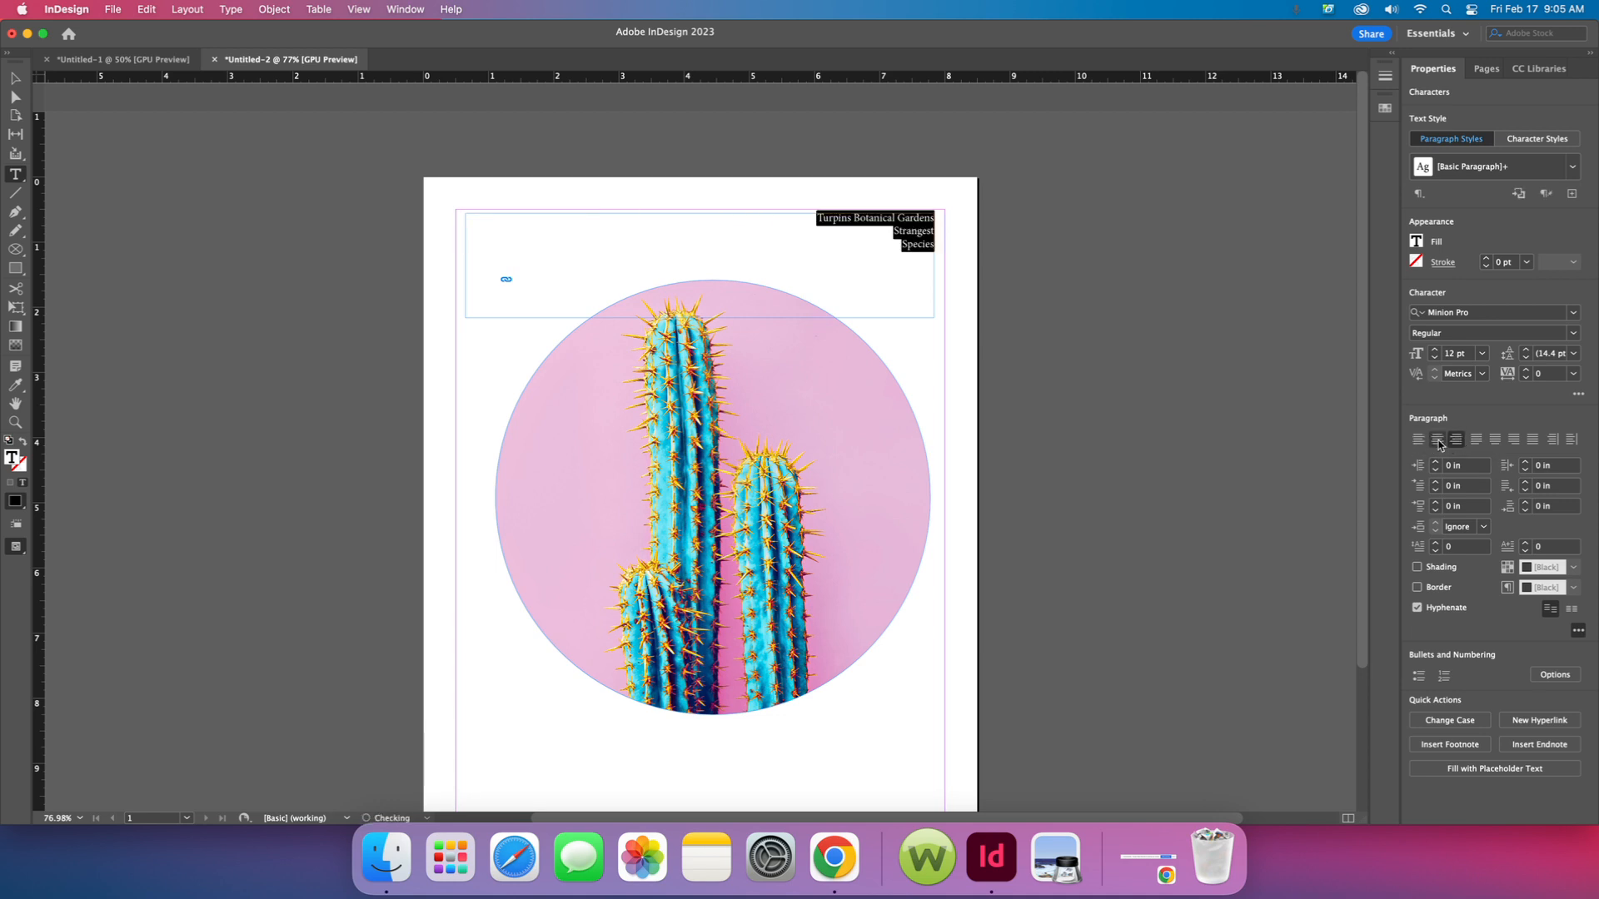
pyautogui.click(1437, 440)
pyautogui.click(1418, 441)
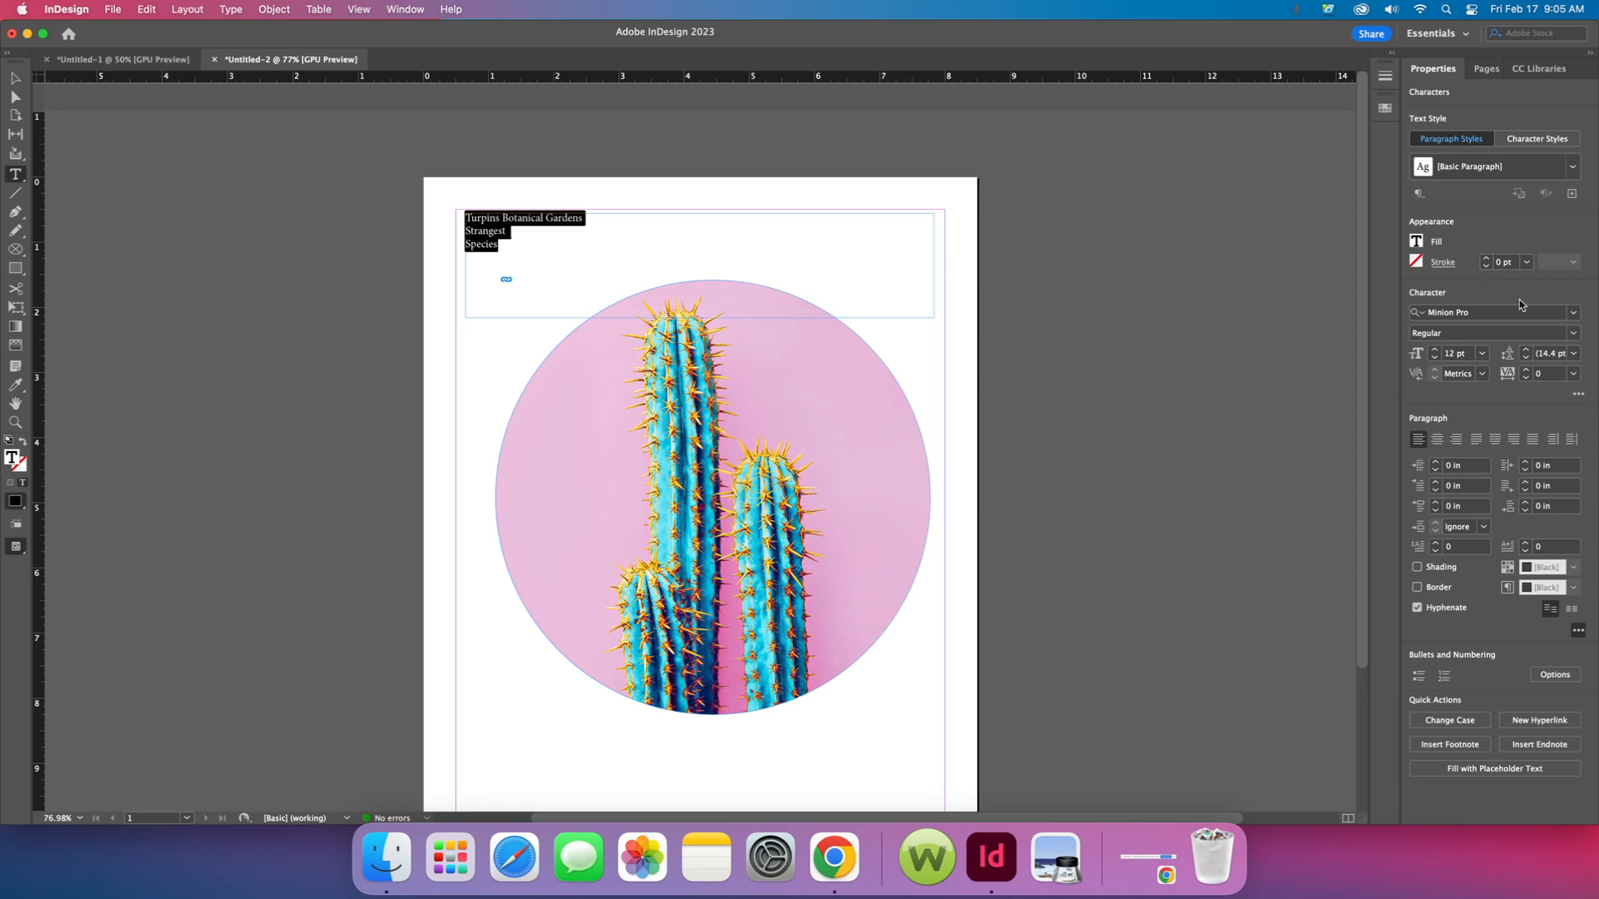
pyautogui.click(1578, 397)
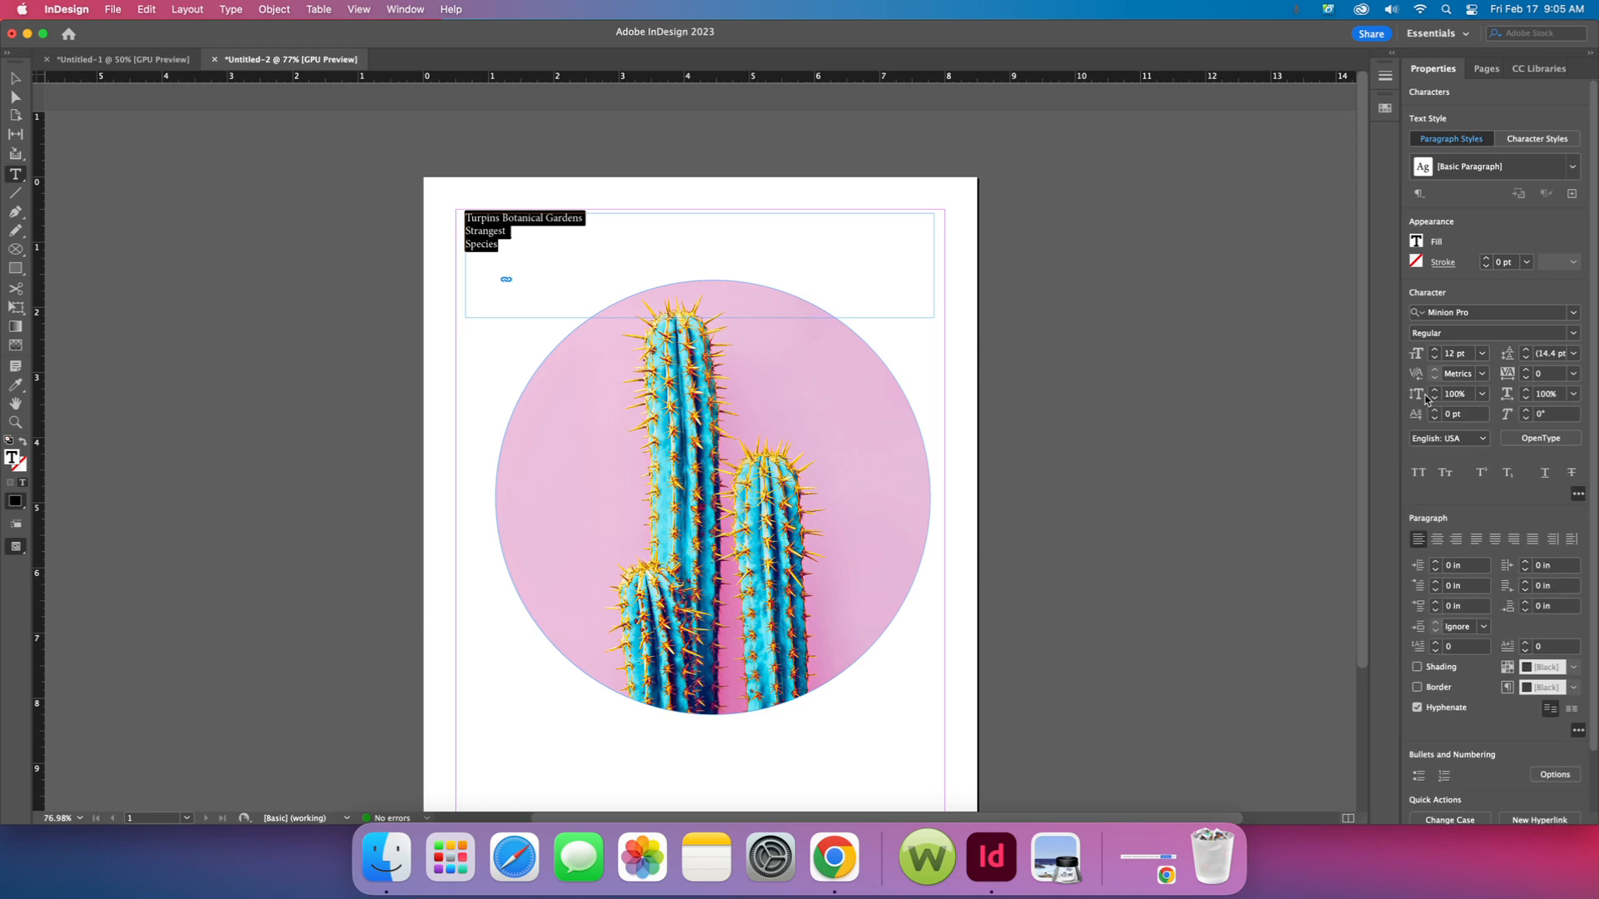
pyautogui.click(1420, 473)
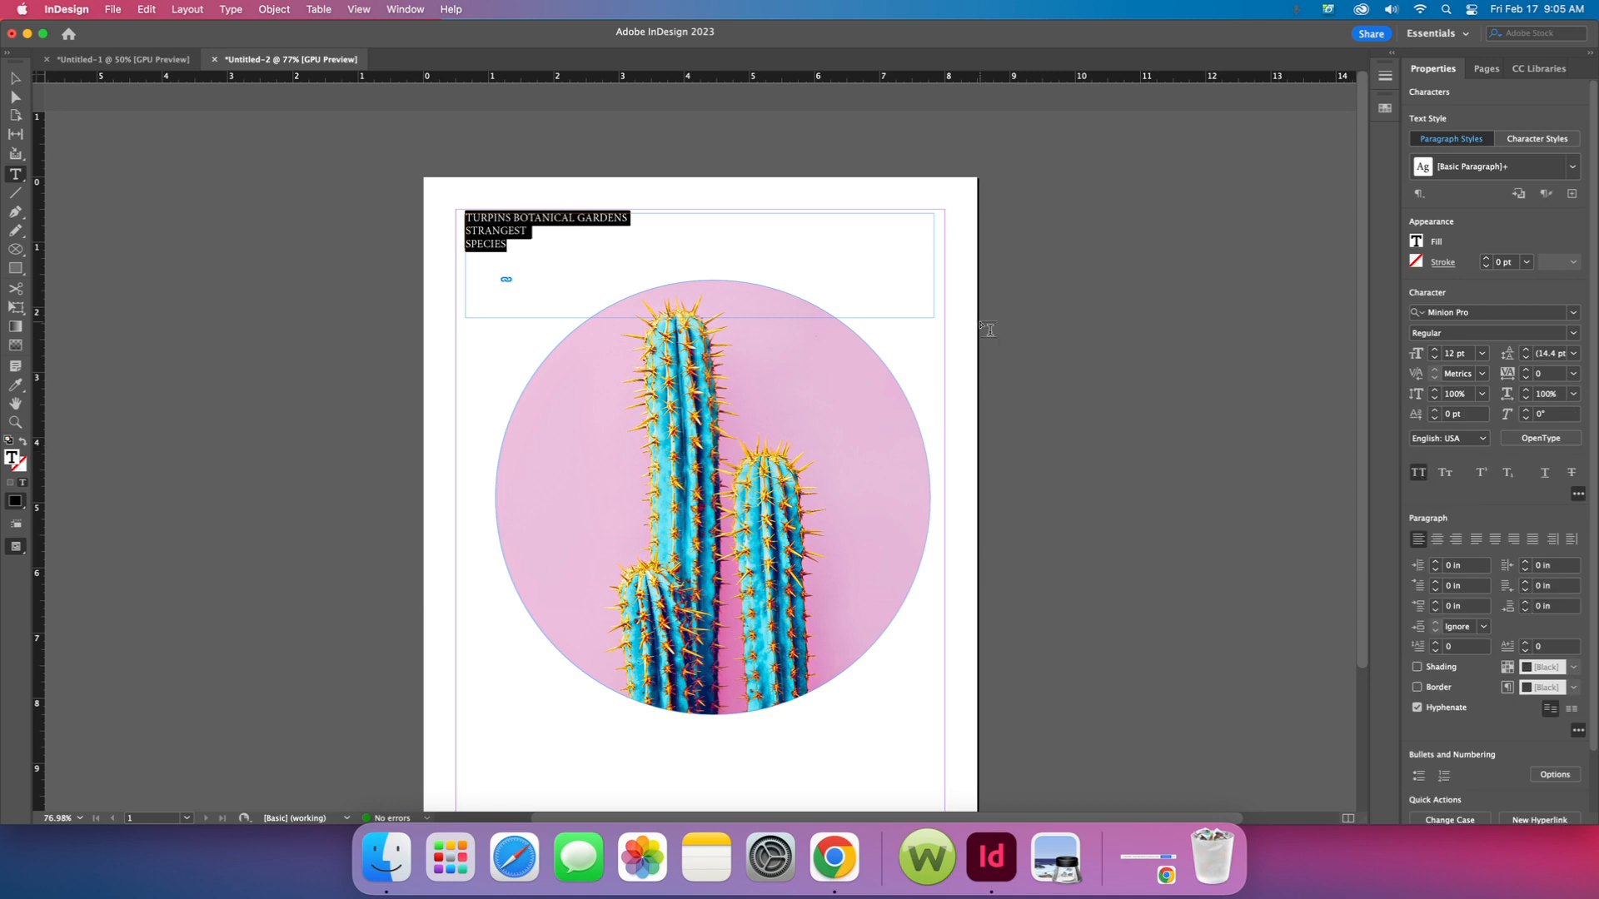
# - Set the "Turpins Botanical Gardens" line in Impact Regular at 14 pt
pyautogui.click(749, 238)
pyautogui.moveTo(640, 218); pyautogui.dragTo(483, 208)
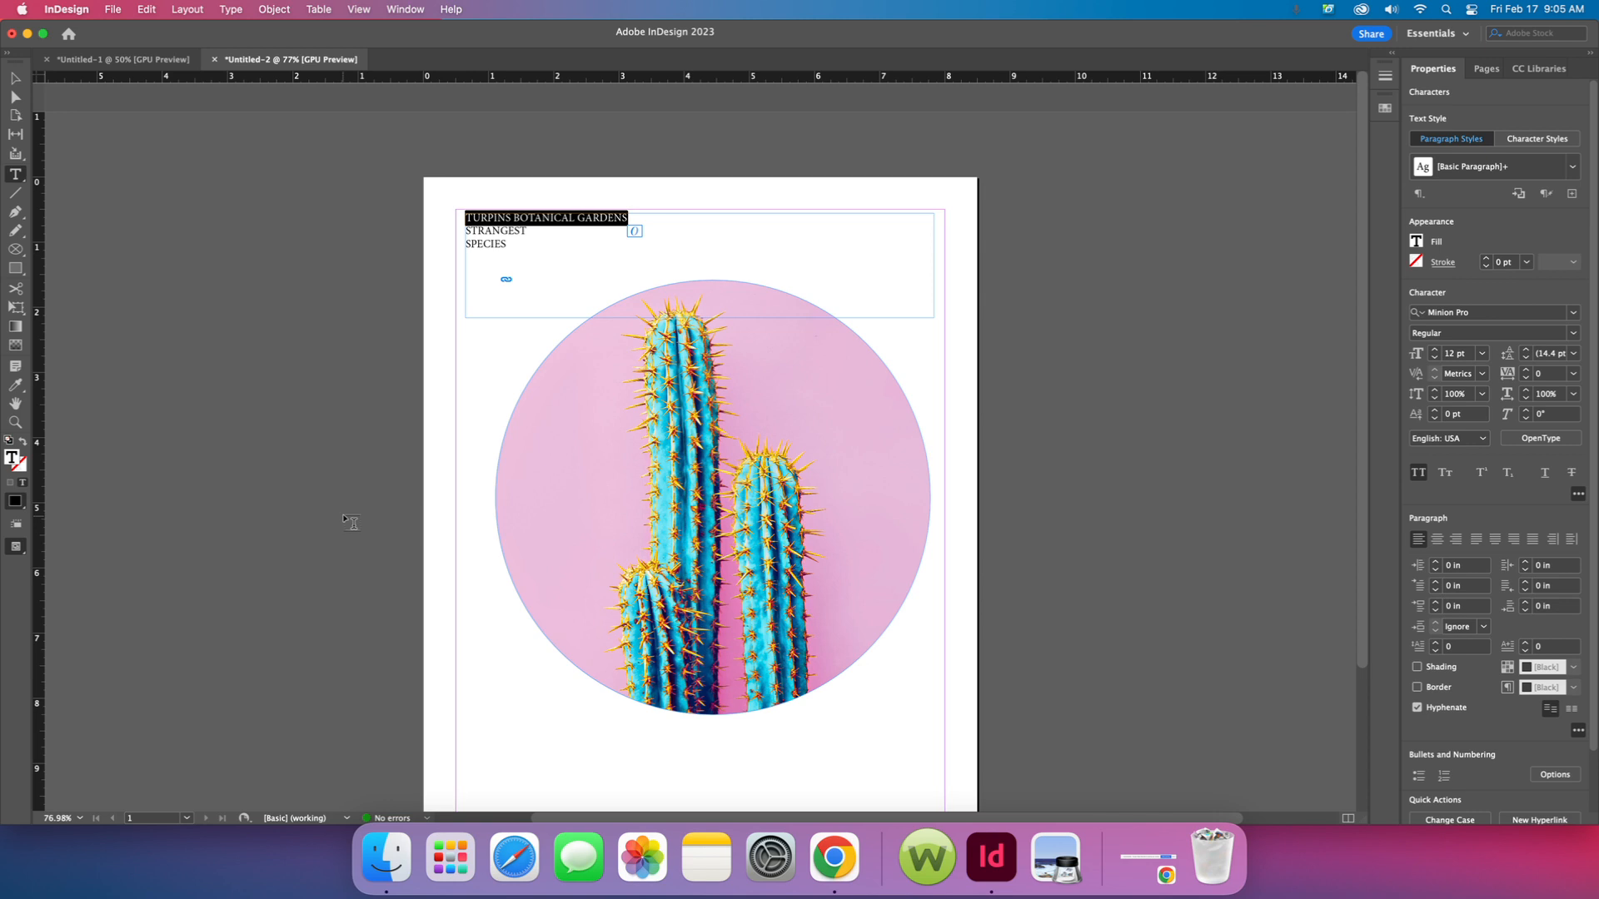
pyautogui.click(1574, 313)
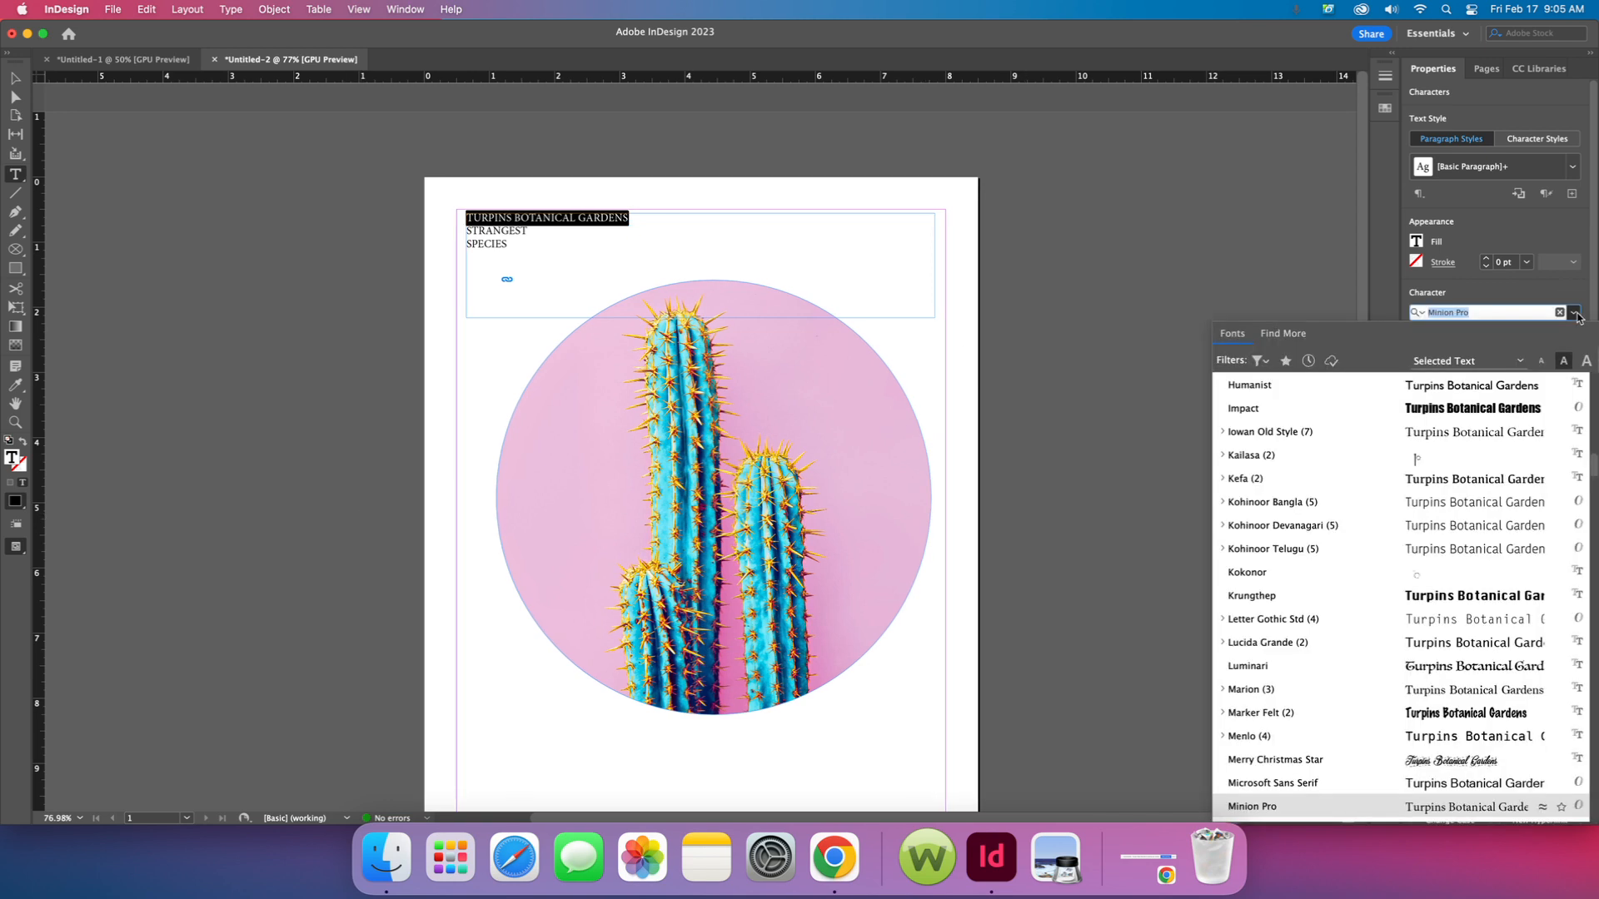
pyautogui.click(1501, 413)
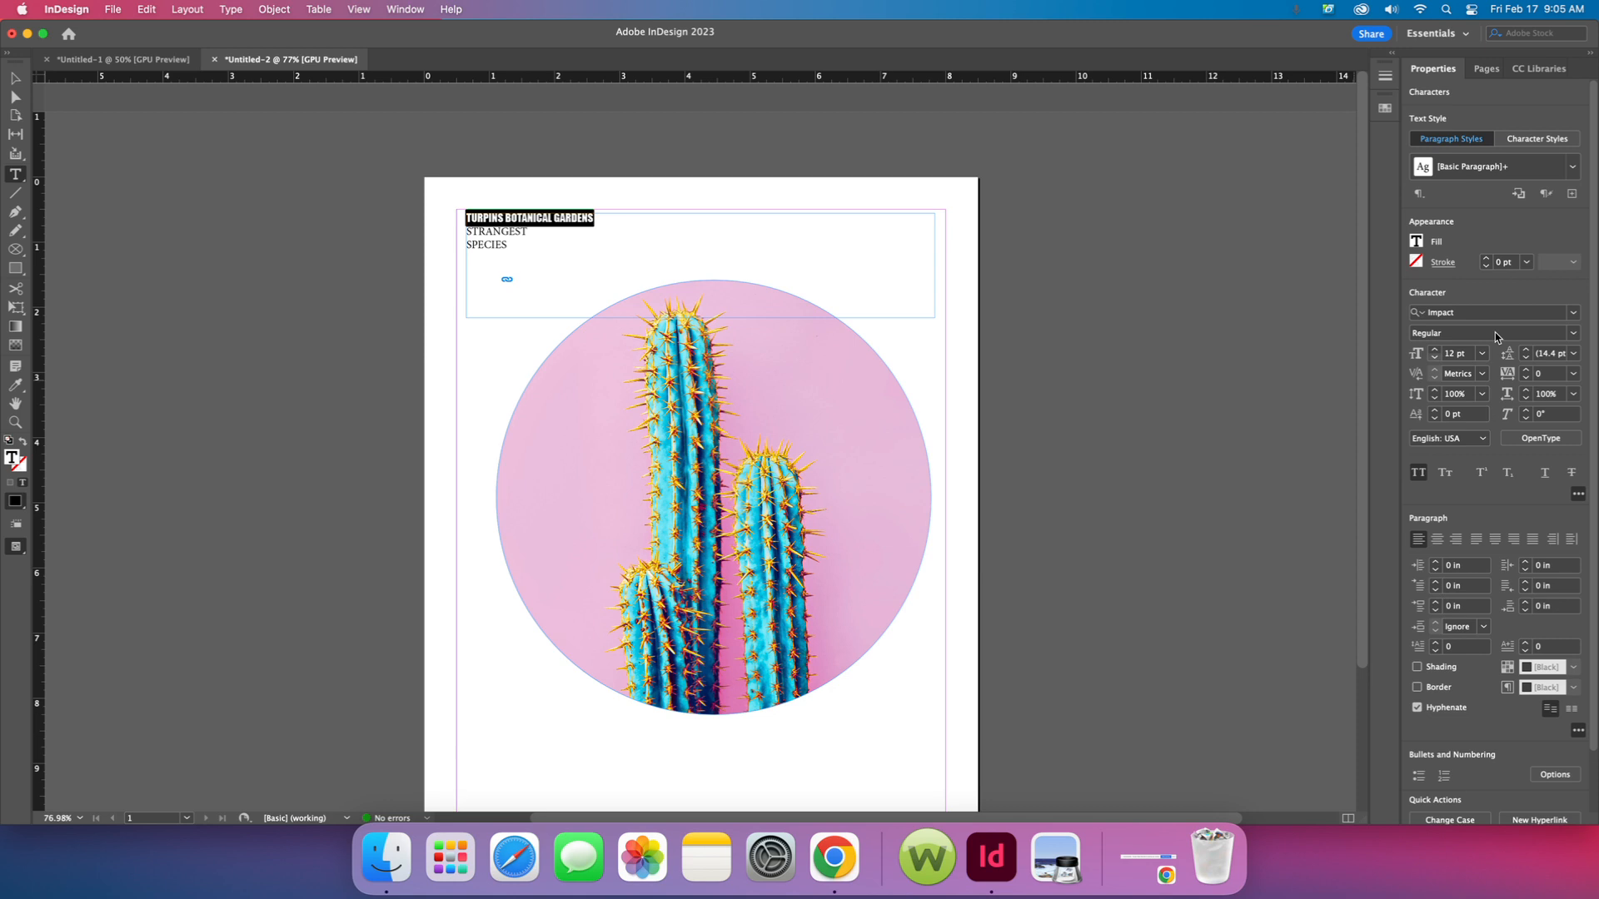
pyautogui.click(1571, 334)
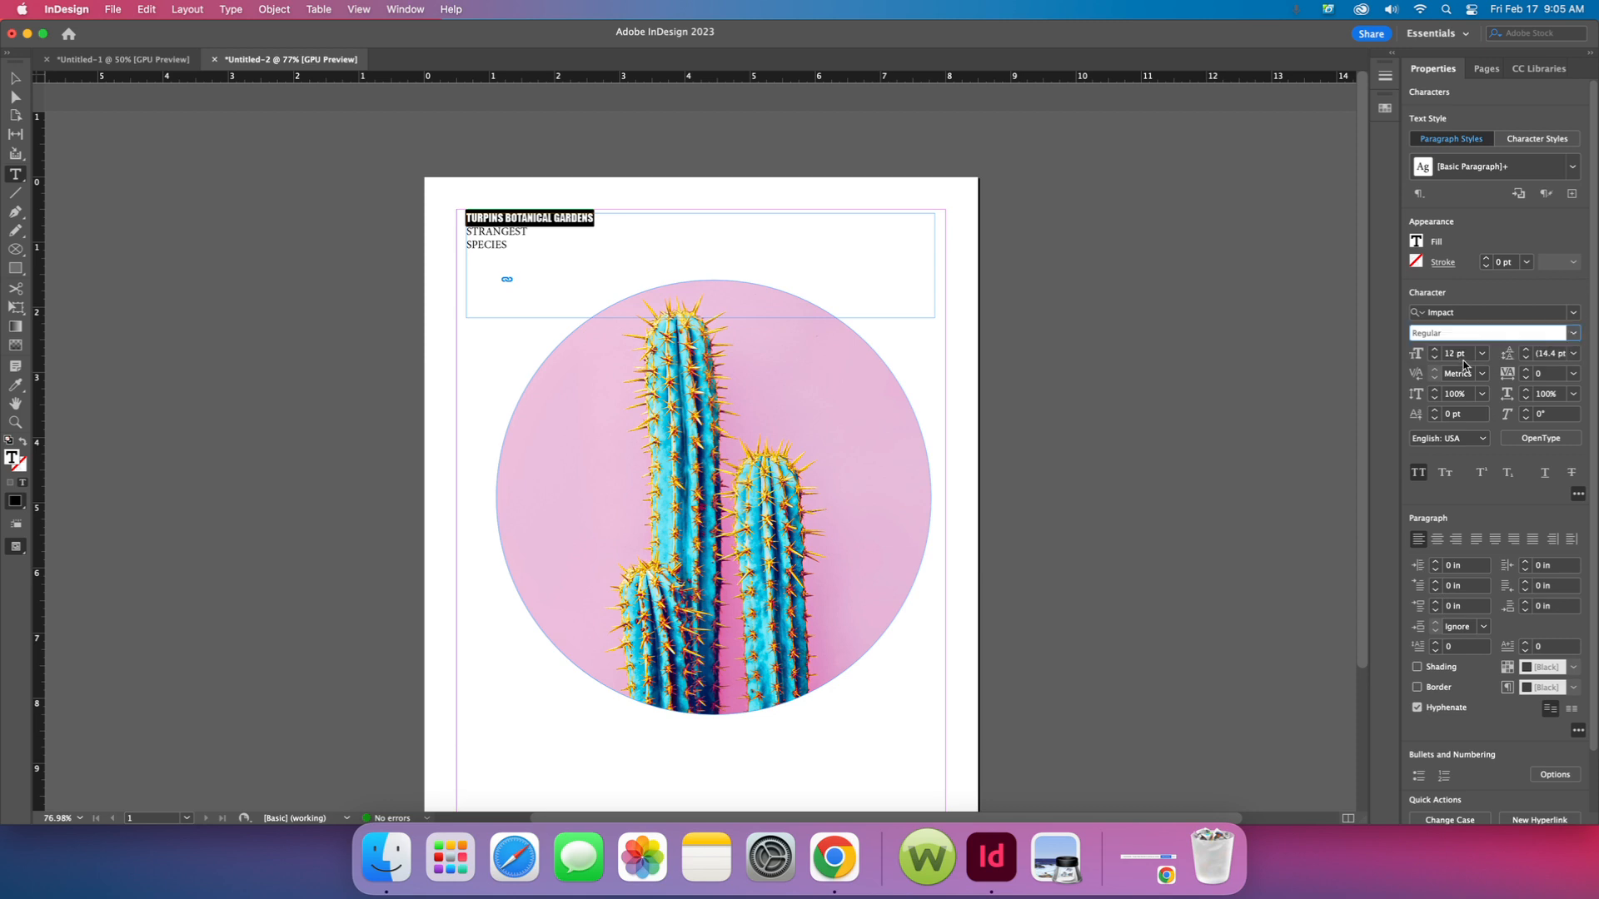
pyautogui.click(1433, 350)
pyautogui.click(1434, 350)
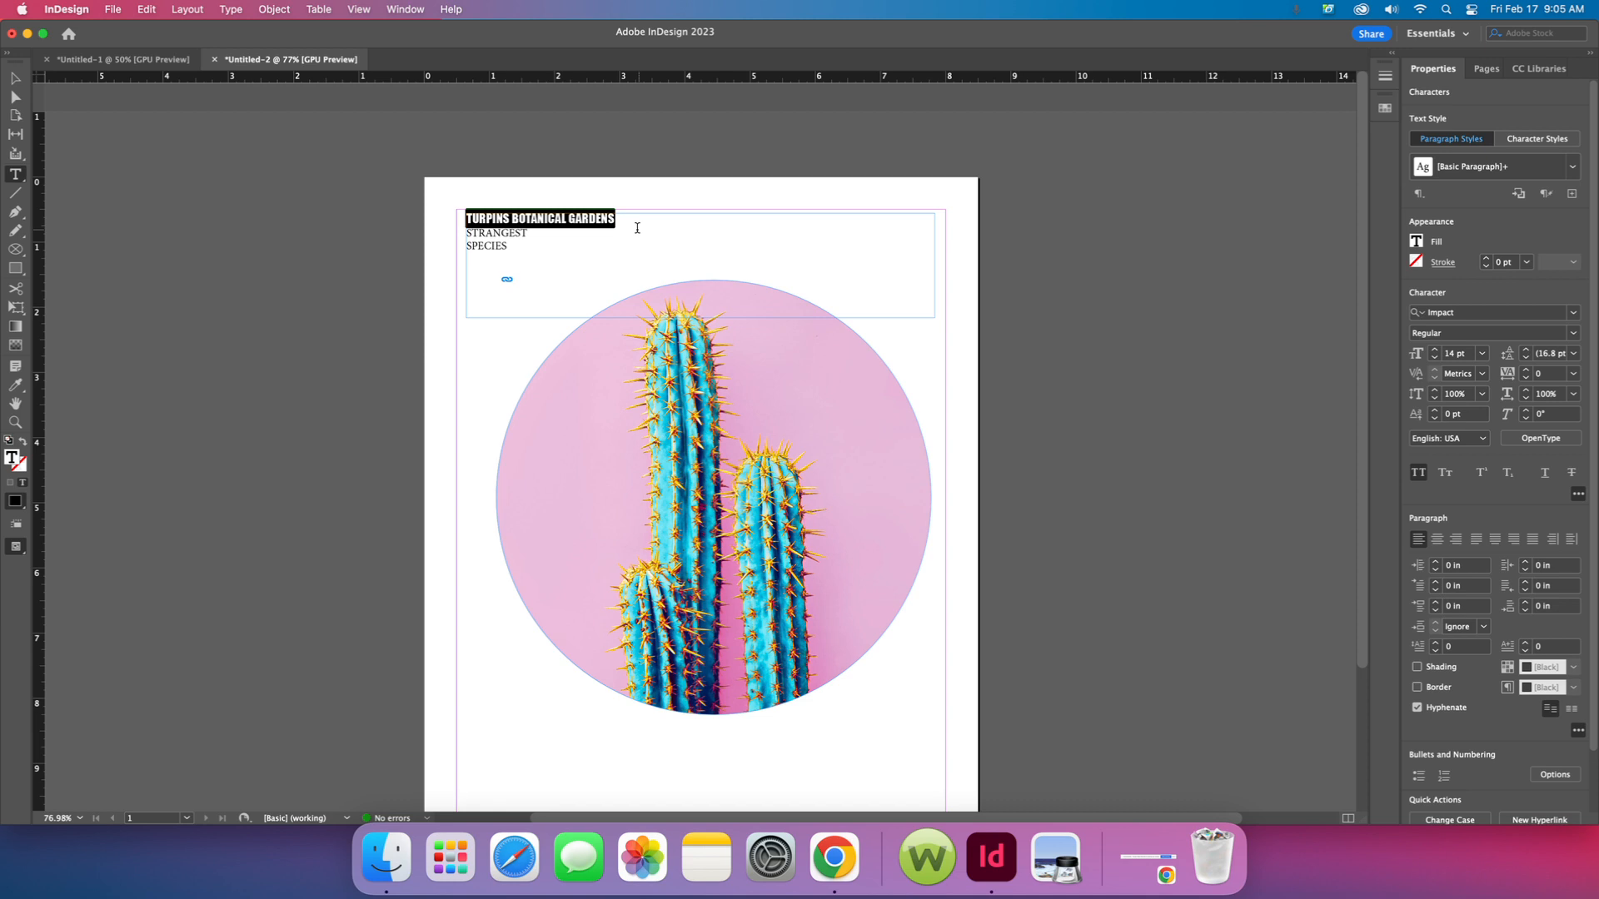
# - Set the "Strangest" and "Species" lines in Impact Regular at 18 pt
pyautogui.moveTo(635, 238); pyautogui.dragTo(459, 230)
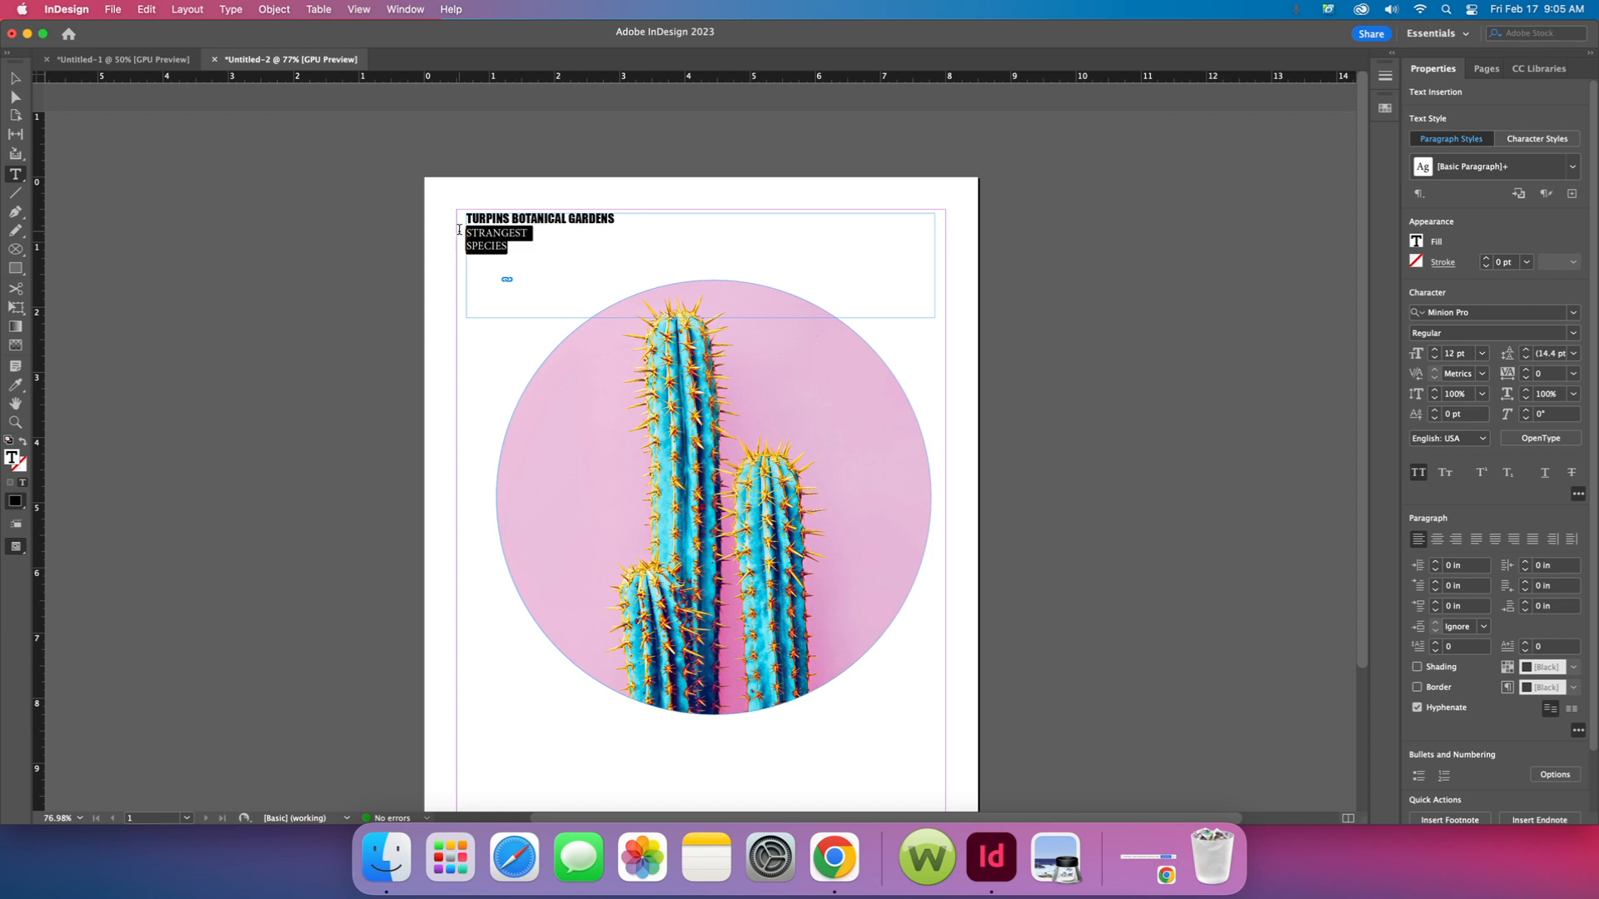
pyautogui.click(1573, 313)
pyautogui.click(1463, 408)
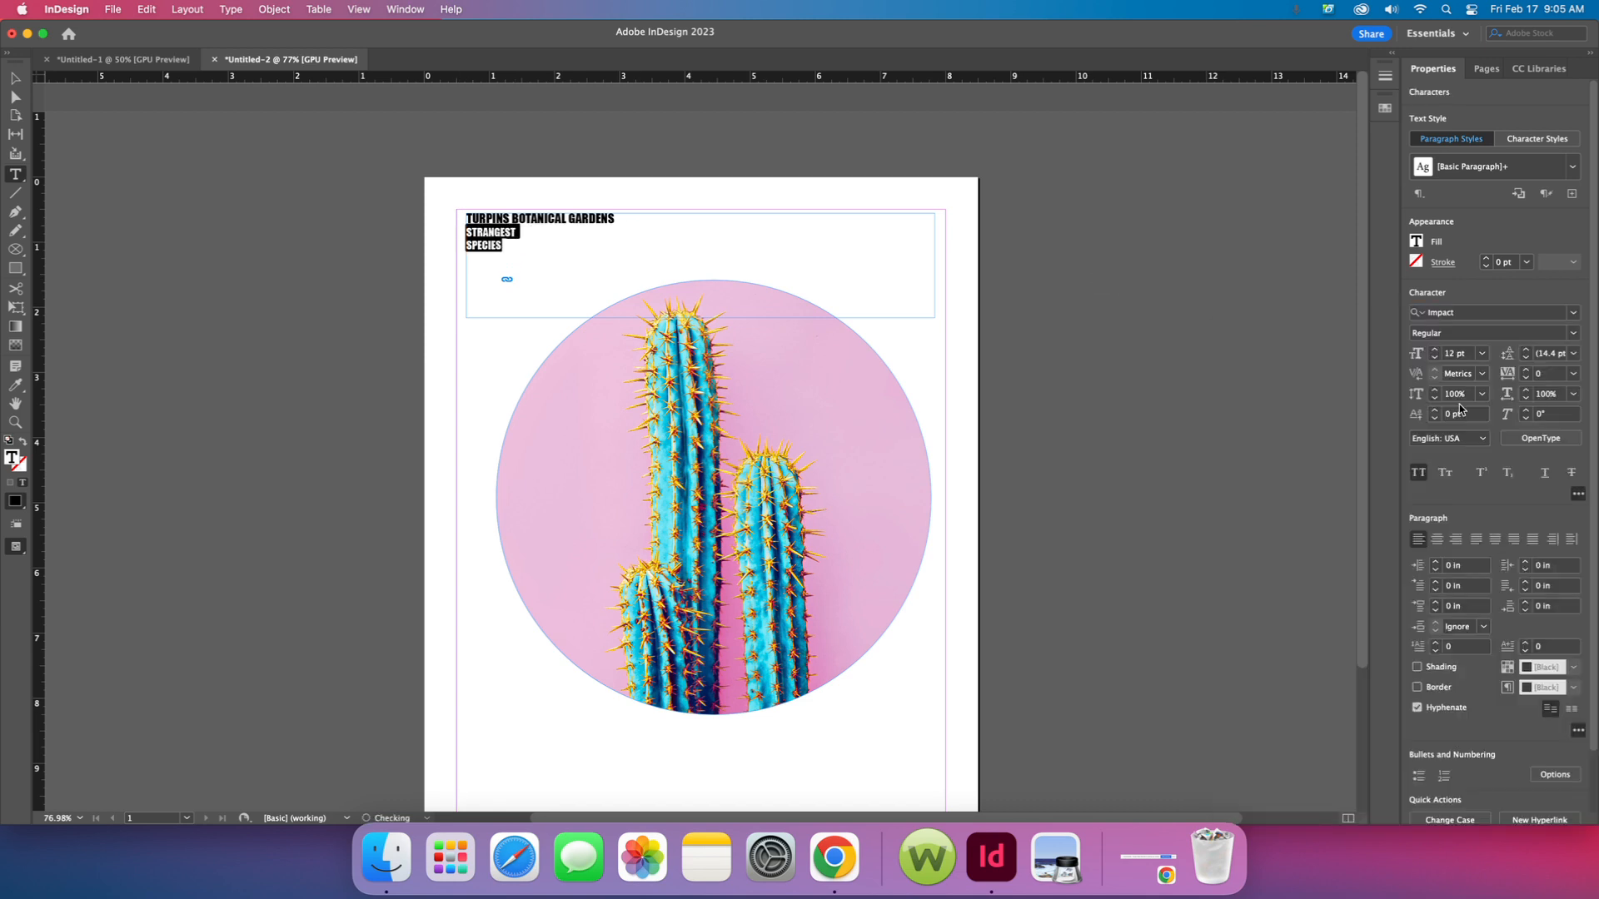
pyautogui.click(1435, 351)
pyautogui.click(1434, 350)
pyautogui.click(1434, 351)
pyautogui.click(1434, 351)
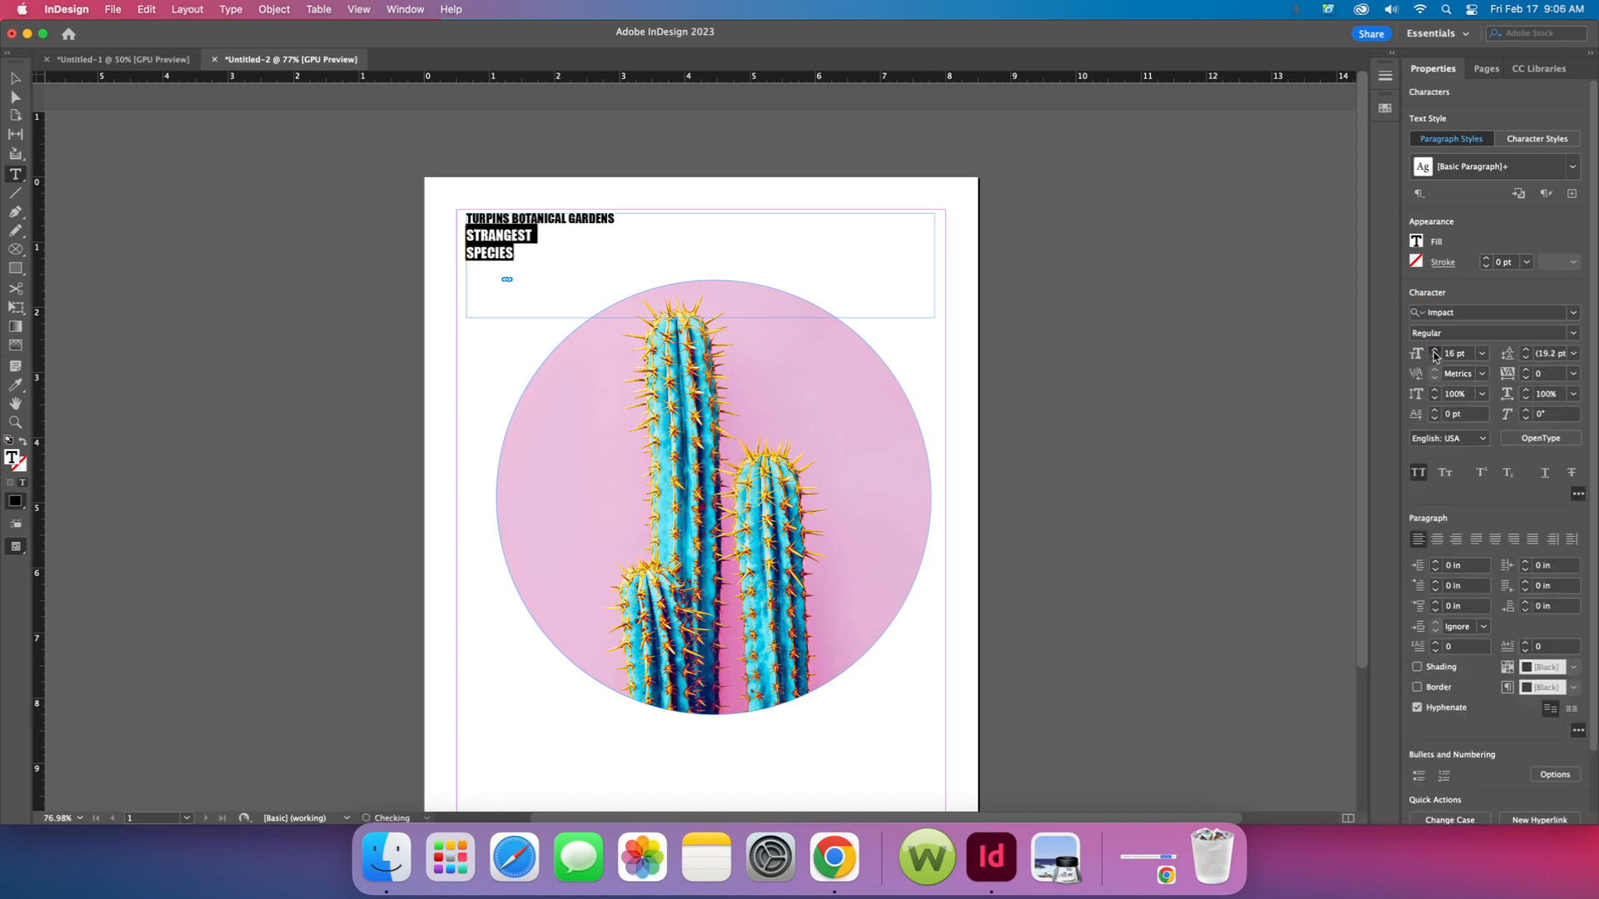
pyautogui.click(1434, 350)
pyautogui.click(1434, 351)
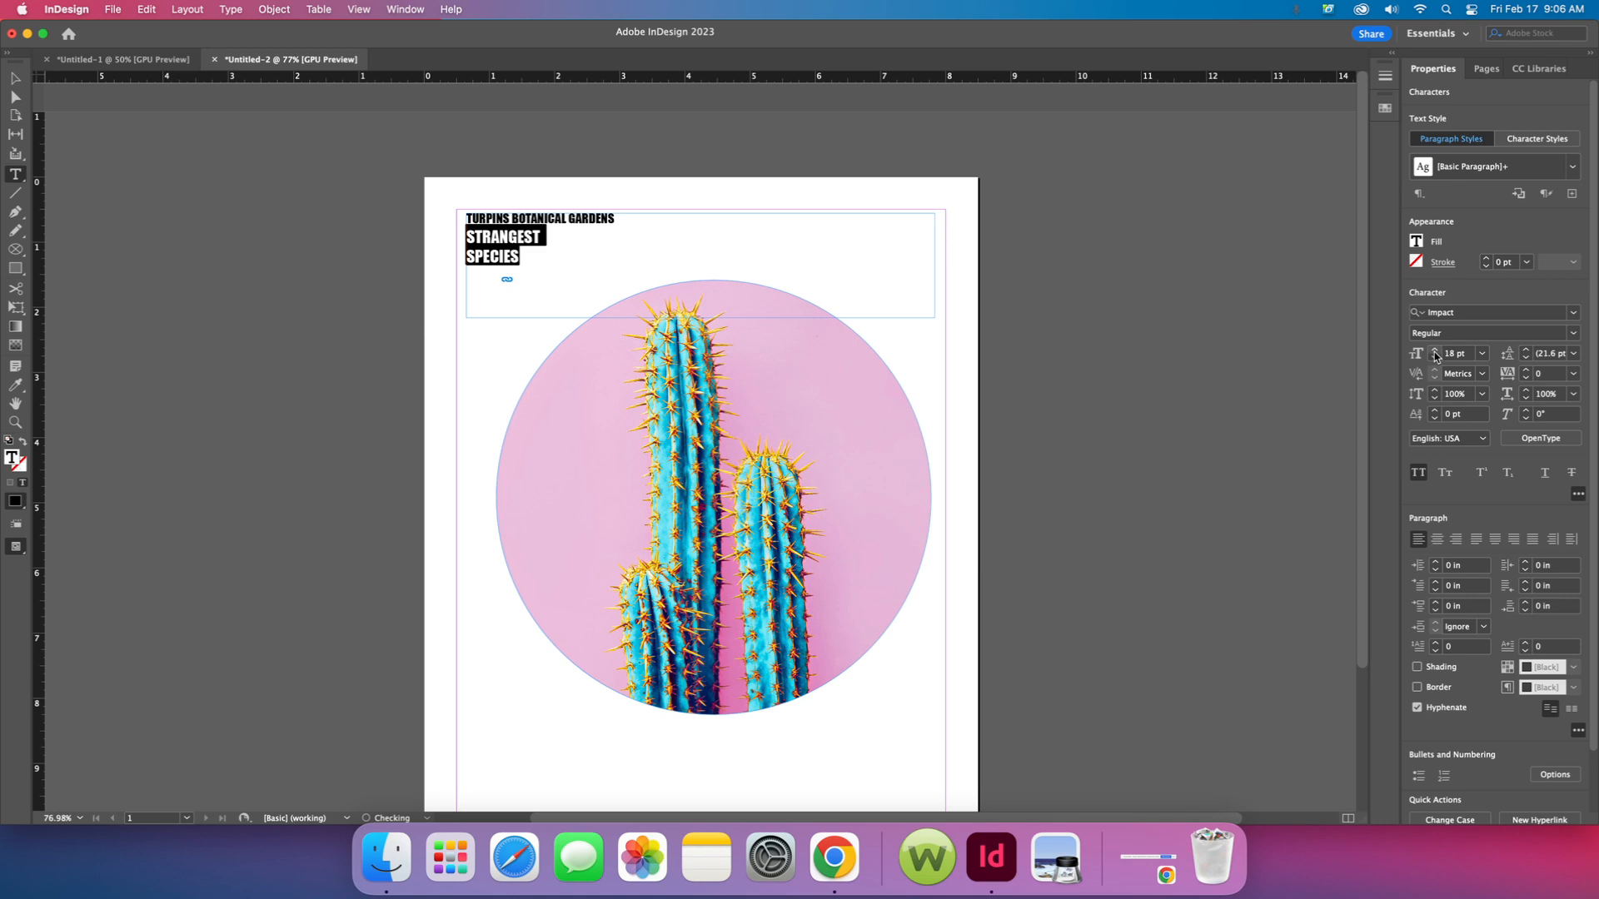
pyautogui.click(564, 259)
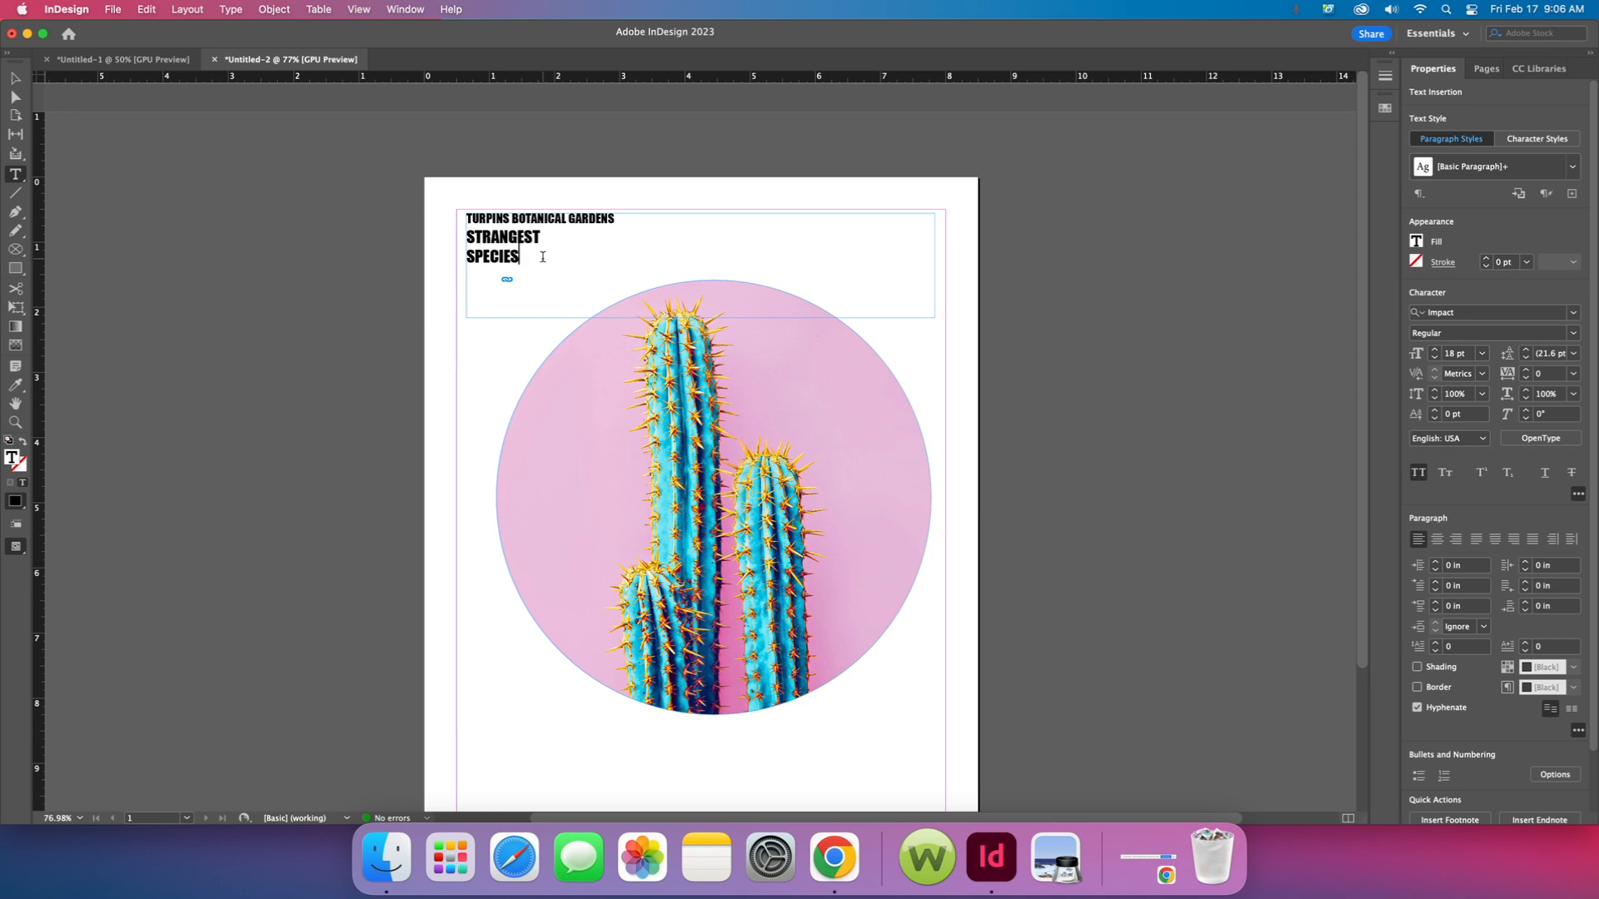
# - Set the tracking of the "Strangest" and "Species" lines to 120
pyautogui.moveTo(523, 256); pyautogui.dragTo(467, 237)
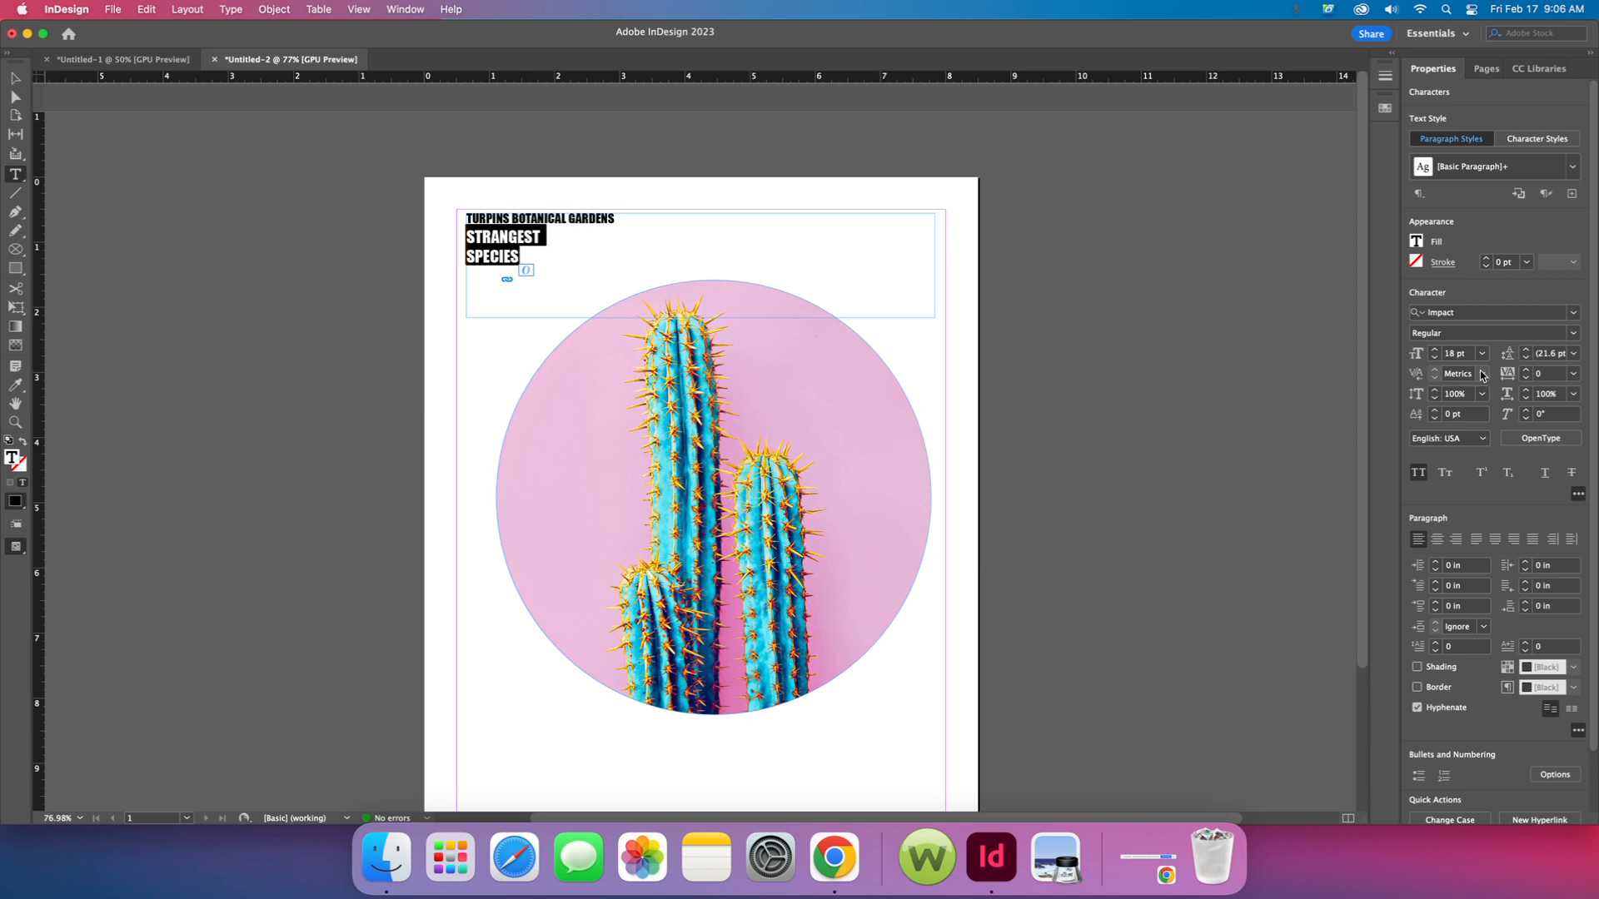
pyautogui.click(1530, 372)
pyautogui.click(1530, 373)
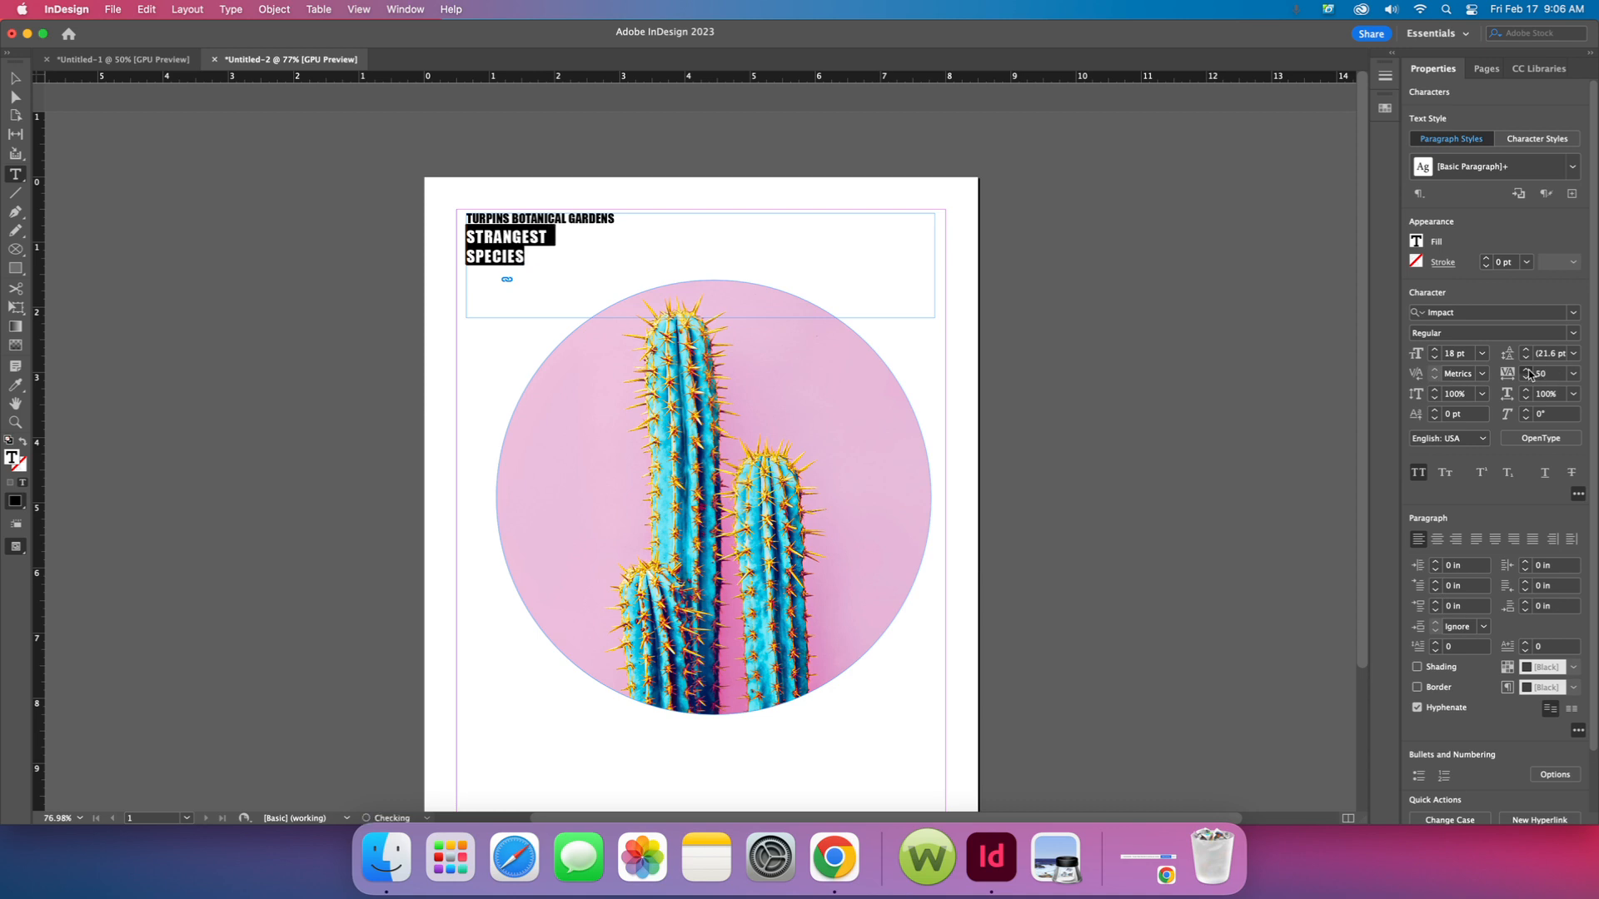
pyautogui.click(1530, 372)
pyautogui.click(1530, 372)
pyautogui.click(1530, 373)
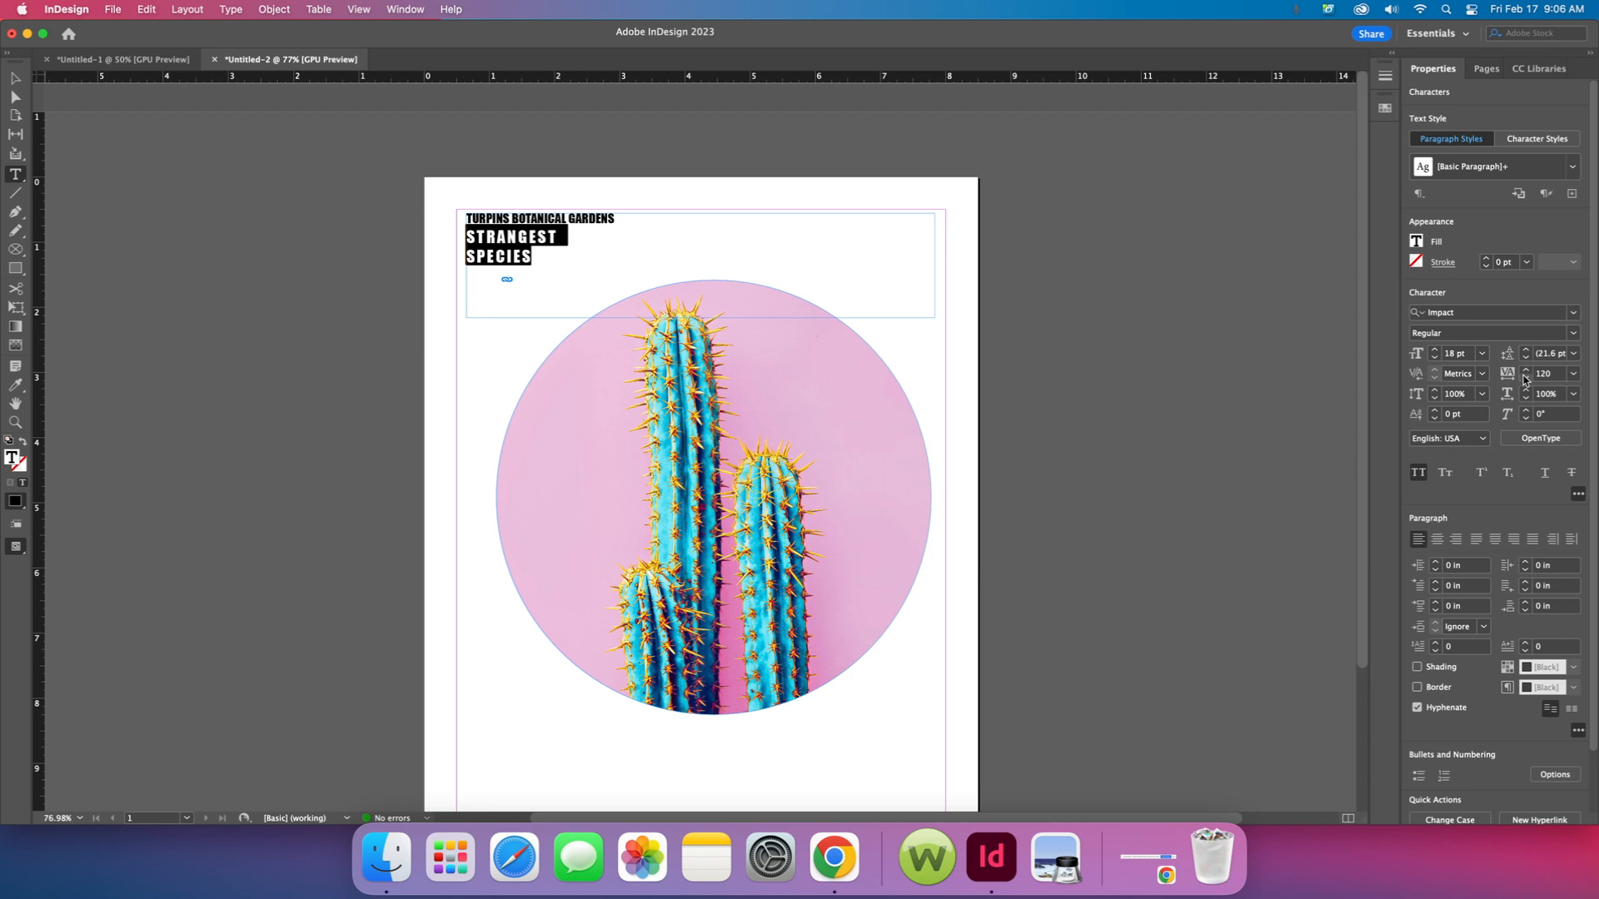
# - Increase the font size of the "Strangest" and "Species" lines to 32 pt
pyautogui.click(1435, 350)
pyautogui.click(1435, 349)
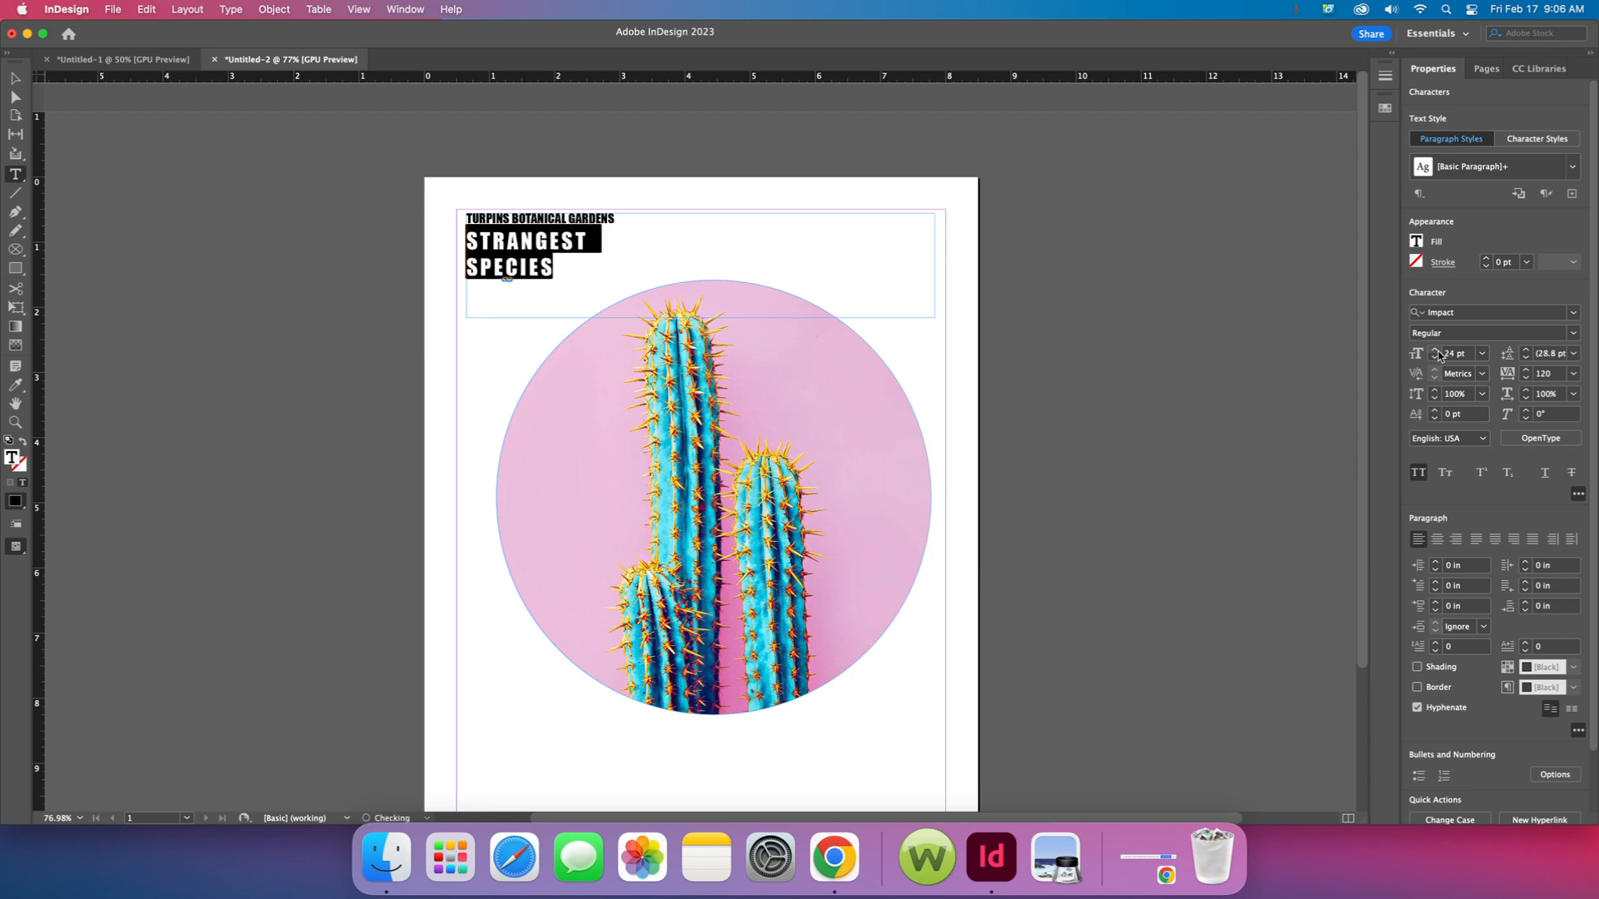
pyautogui.click(1435, 350)
pyautogui.click(1435, 349)
pyautogui.click(1435, 350)
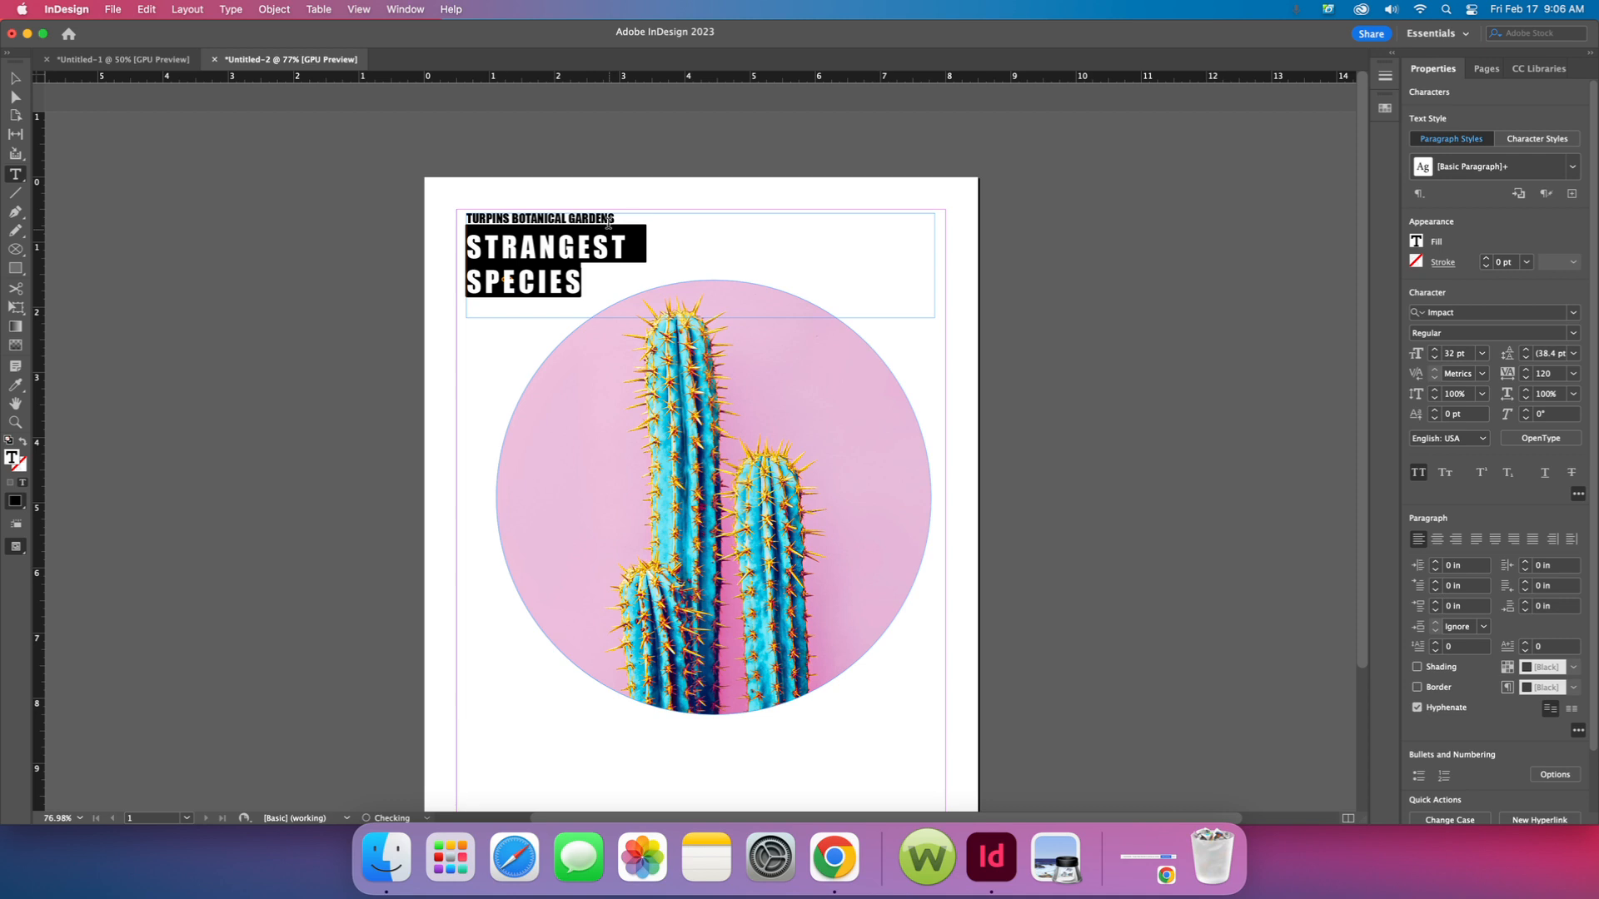
# - Increase the font size of the "Turpins Botanical Gardens" line to 18 pt
pyautogui.moveTo(614, 219); pyautogui.dragTo(458, 211)
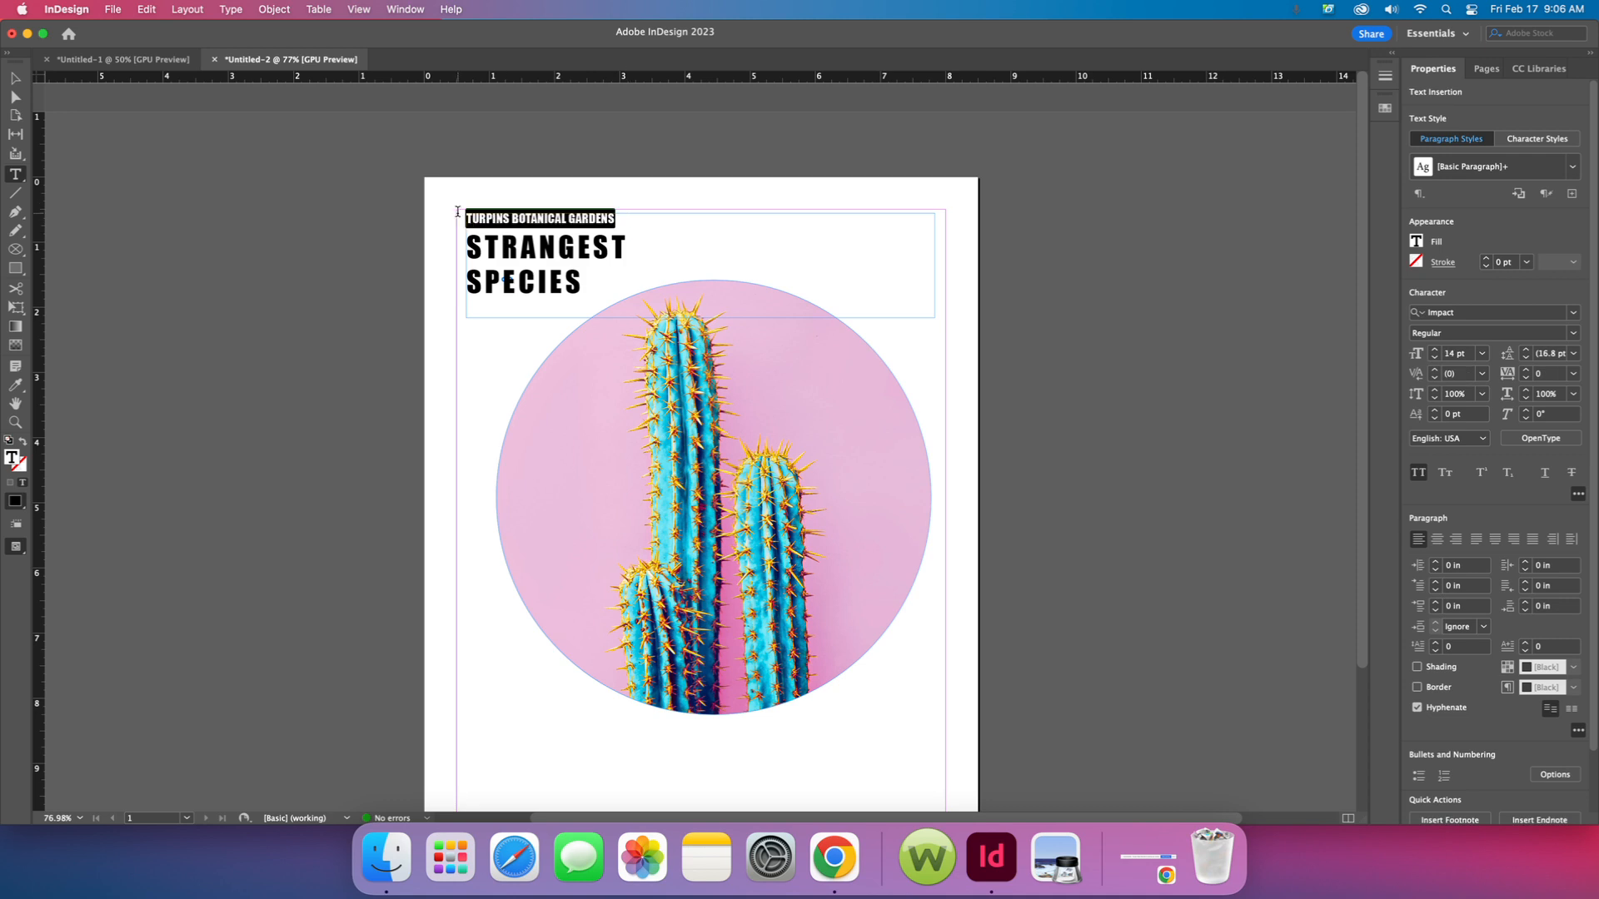
pyautogui.click(1434, 352)
pyautogui.click(1435, 351)
pyautogui.click(1434, 351)
pyautogui.click(1435, 352)
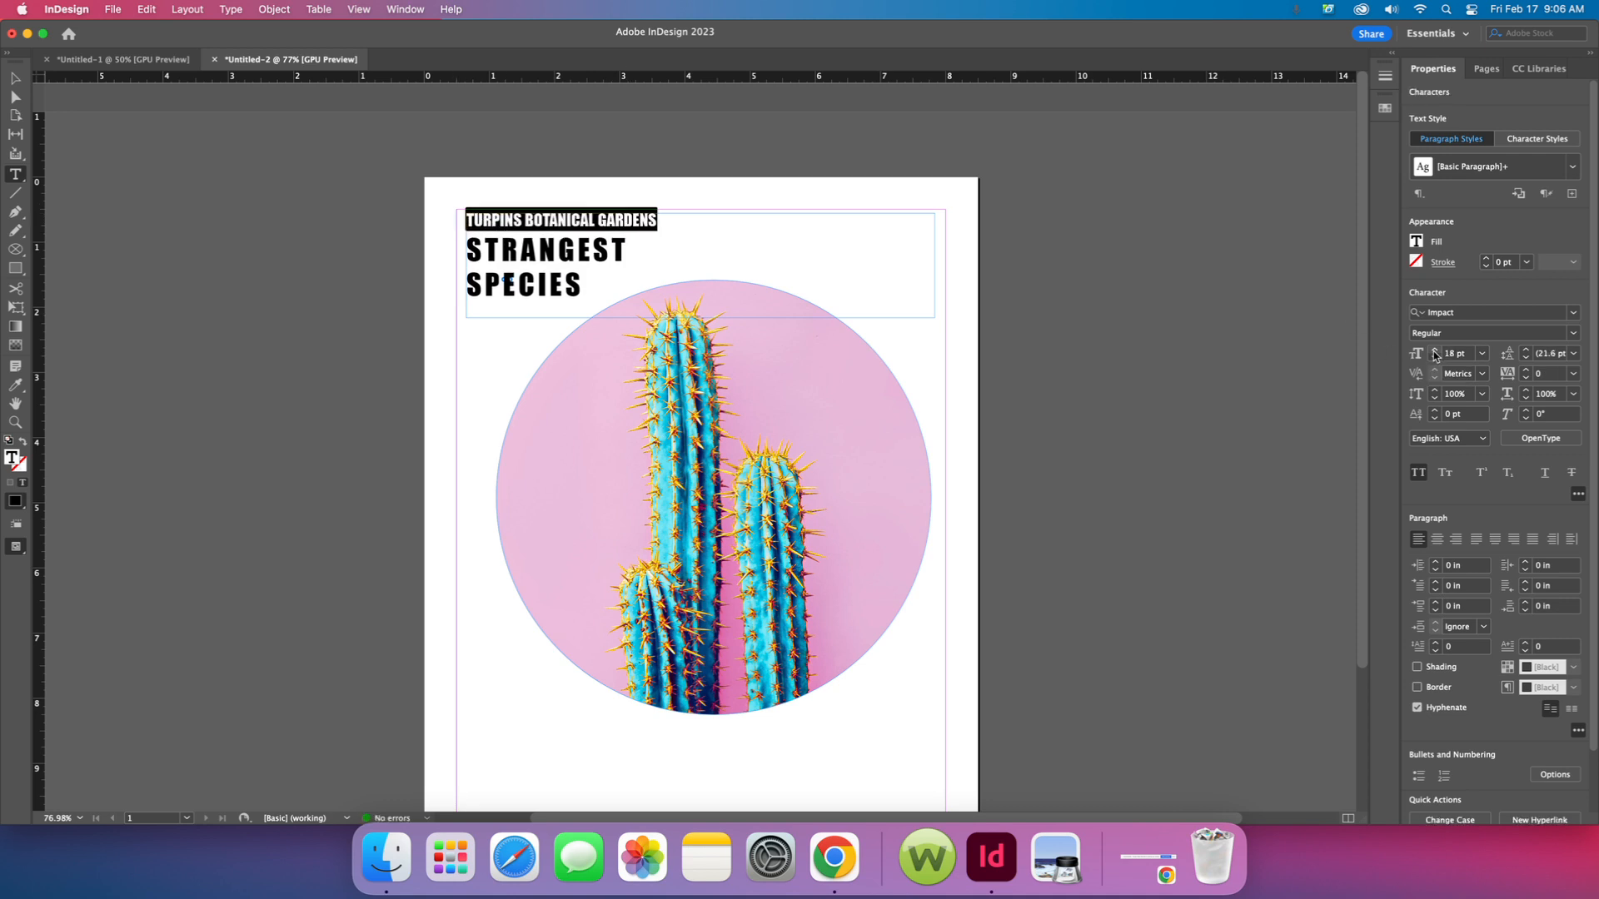
pyautogui.click(831, 266)
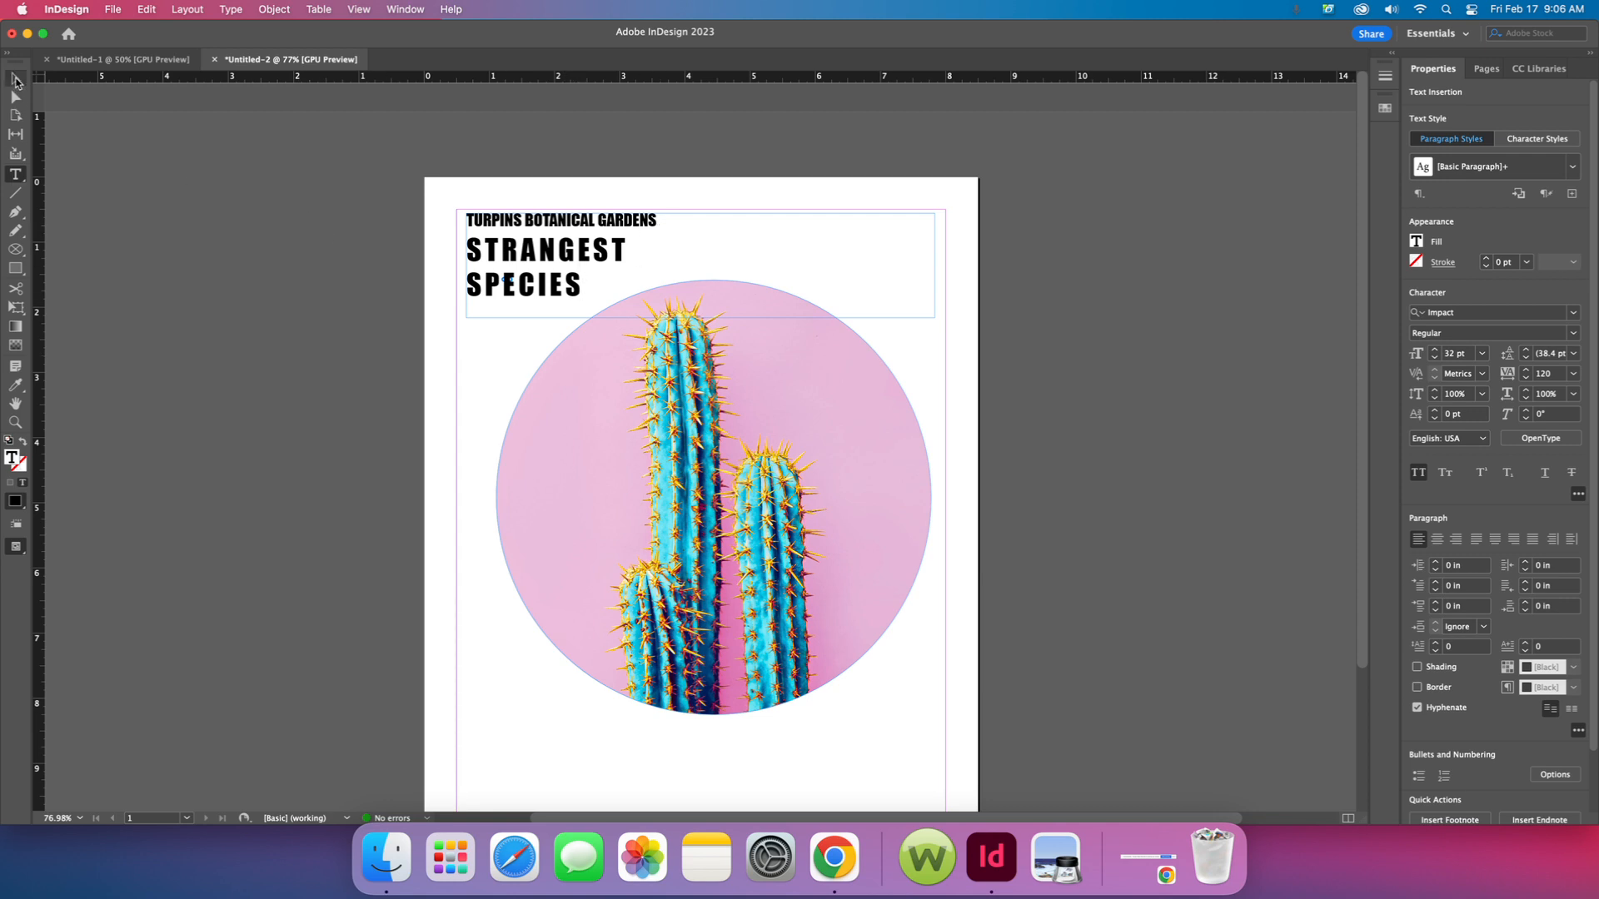
# - Move the headline text frame into the page's upper-left margin corner at X 0.5 in, Y 0.5 in
pyautogui.press('Escape')
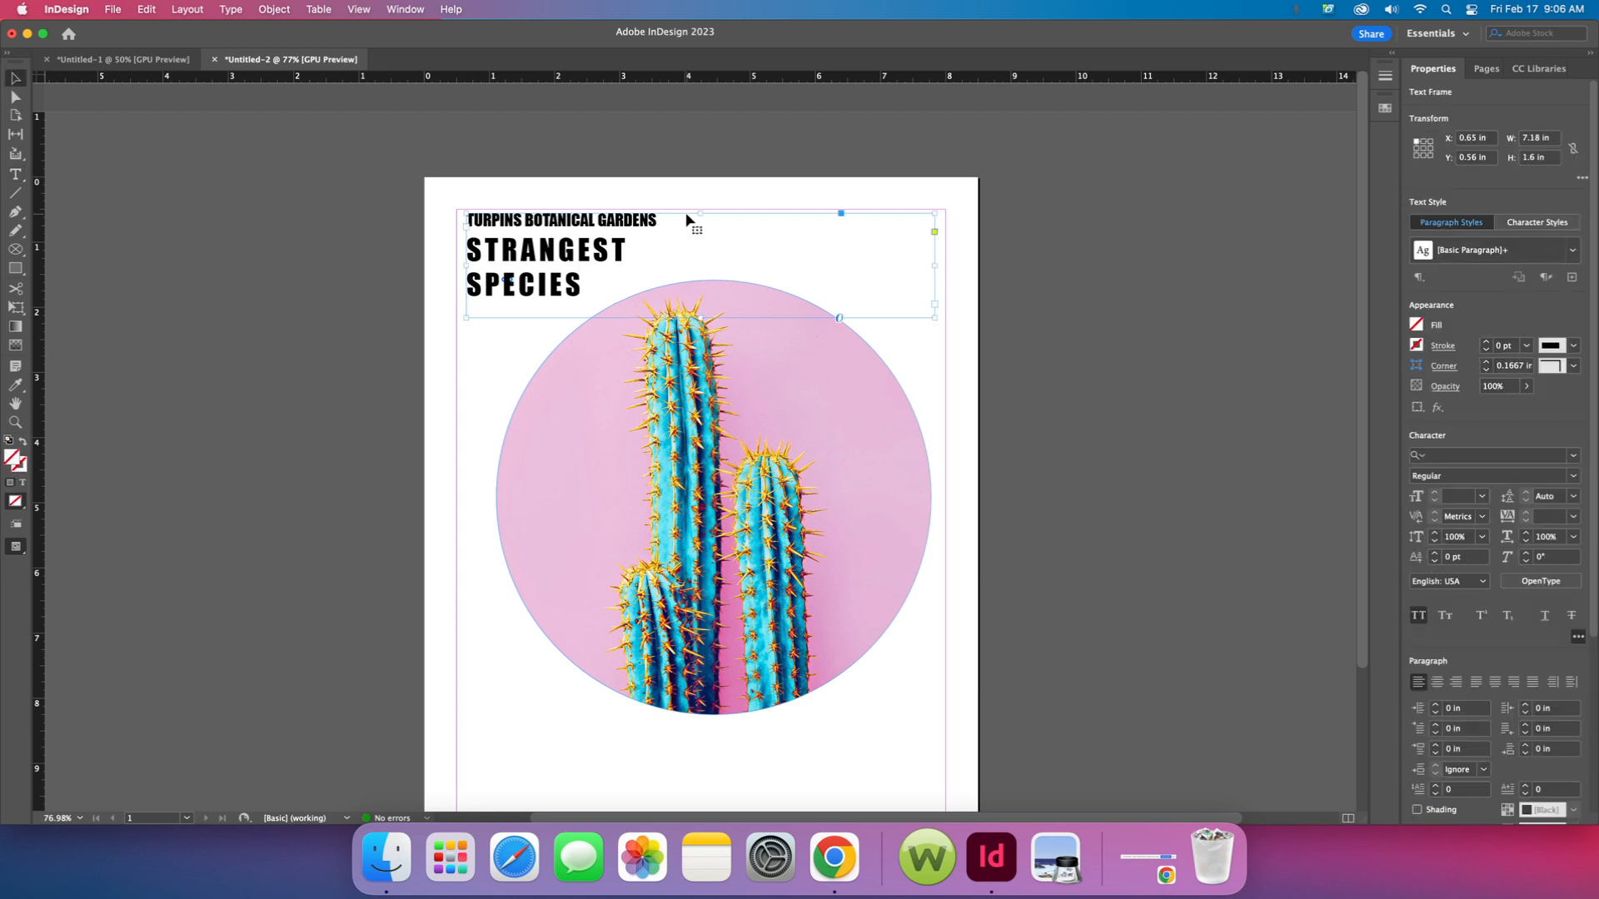
pyautogui.moveTo(687, 219); pyautogui.dragTo(676, 219)
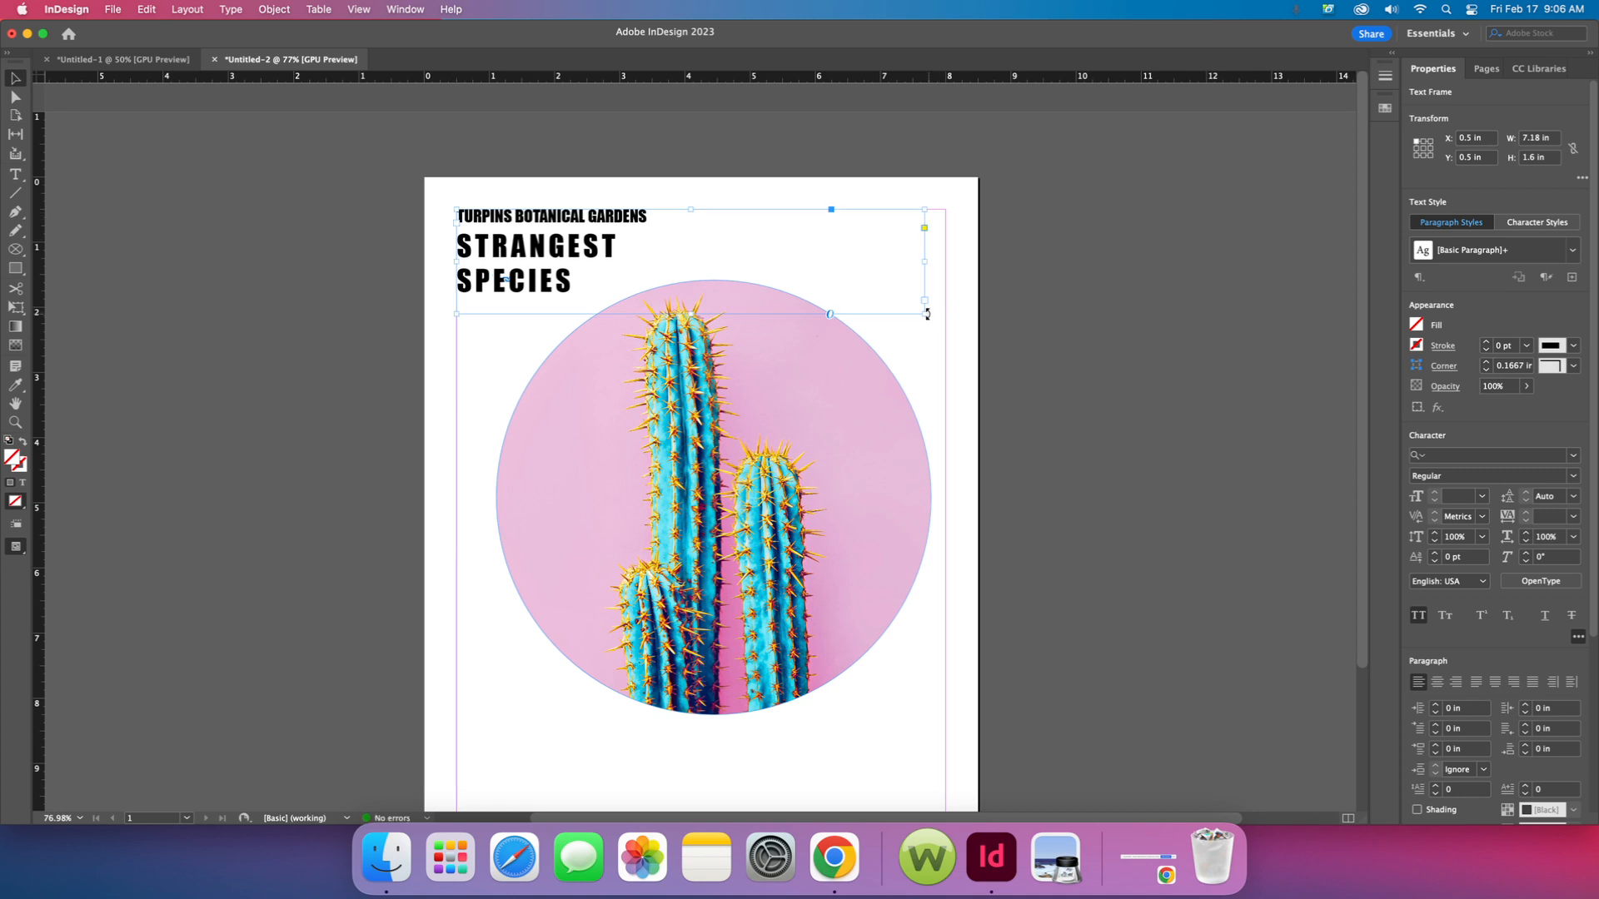
# - Move the circular cactus frame to about X 1.33 in, Y 1.38 in, enlarge it to about 7.5 in across, and refit the image
pyautogui.click(829, 403)
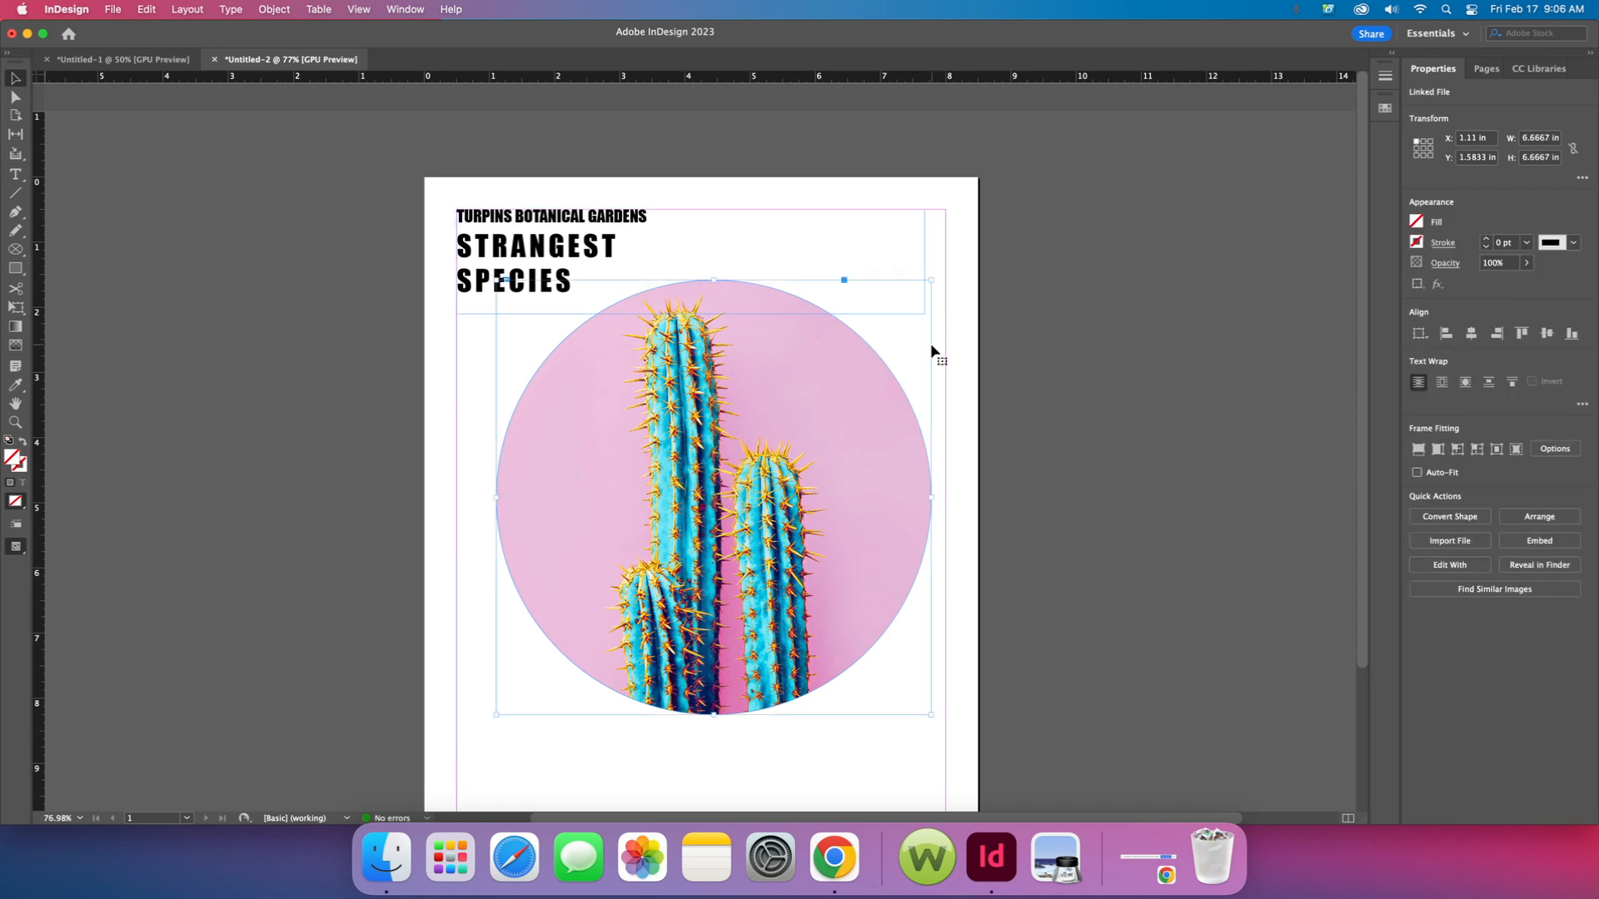
pyautogui.moveTo(931, 343); pyautogui.dragTo(942, 332)
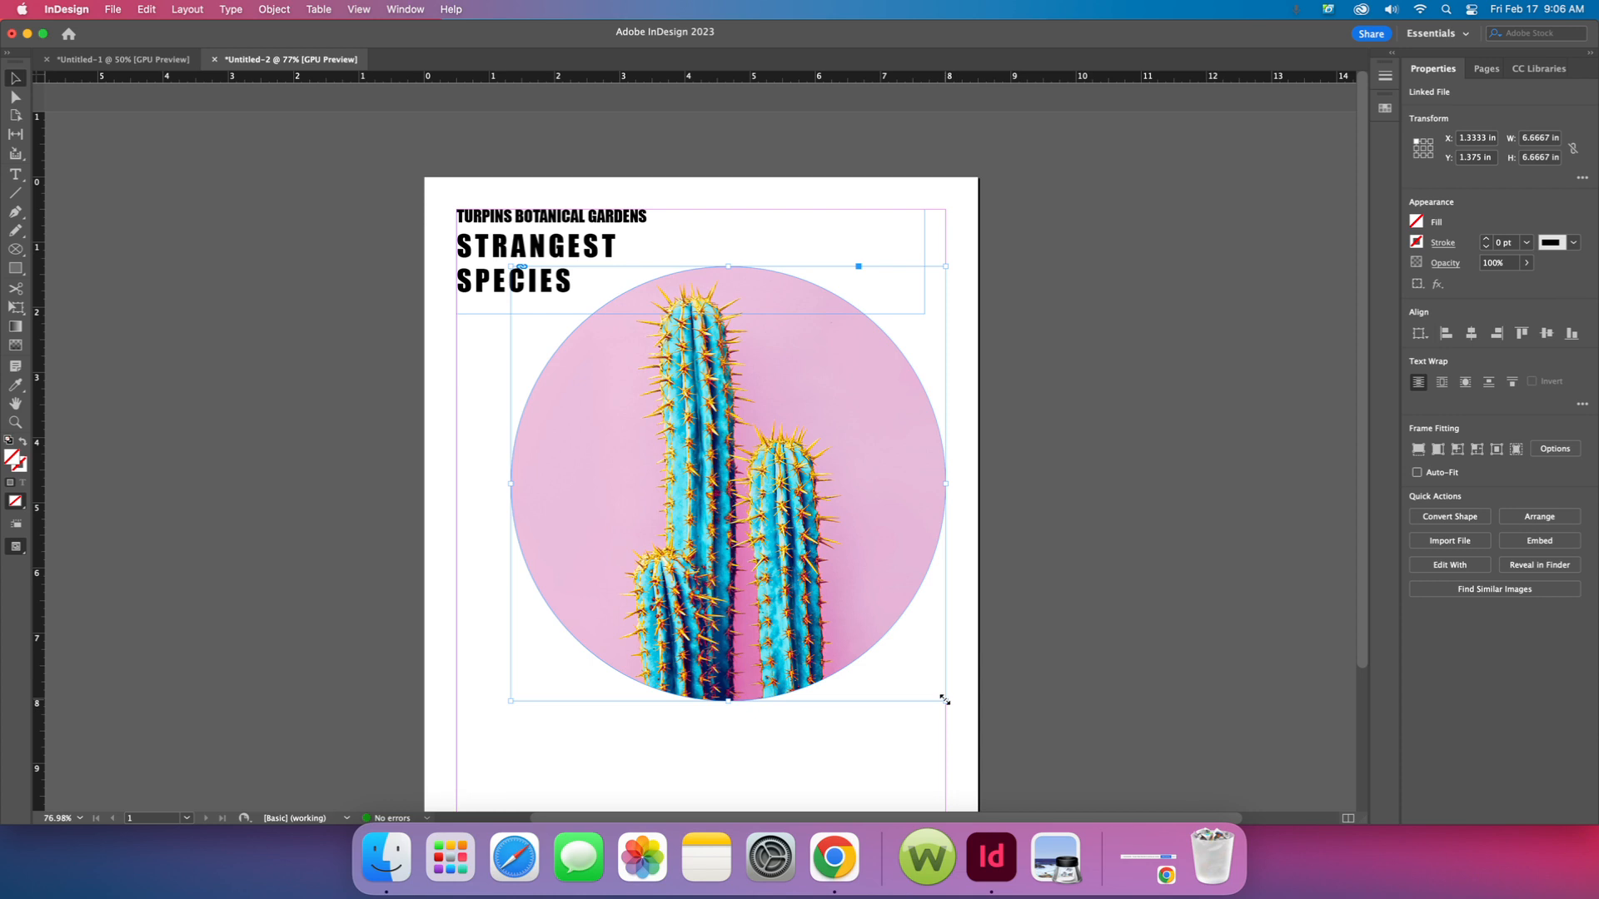
pyautogui.moveTo(944, 702); pyautogui.dragTo(999, 755)
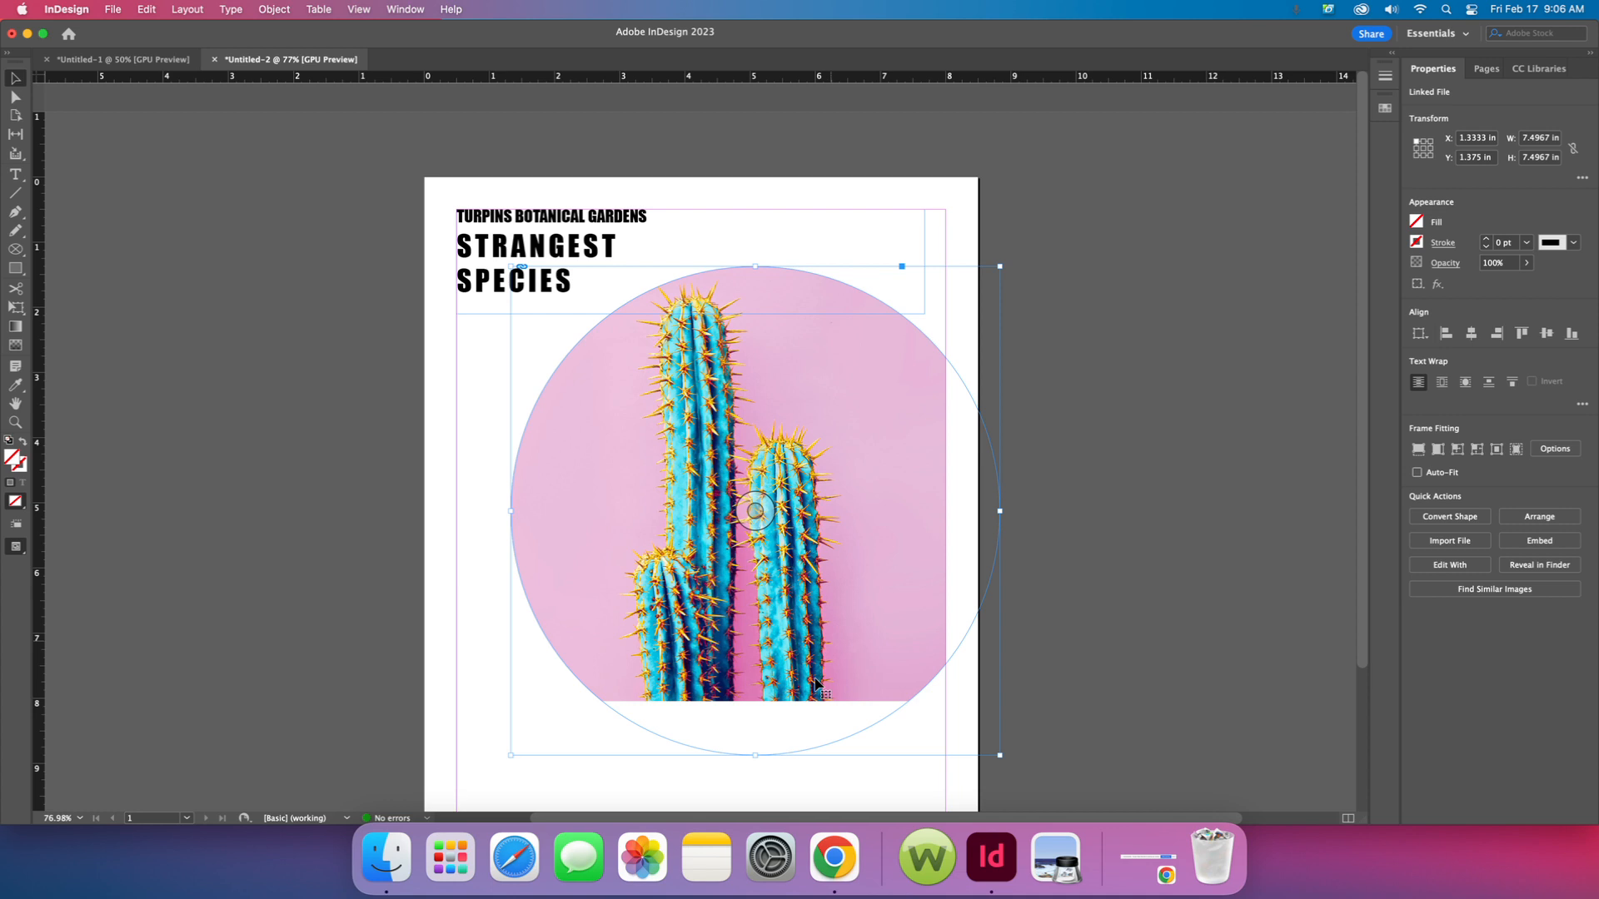
pyautogui.click(1456, 451)
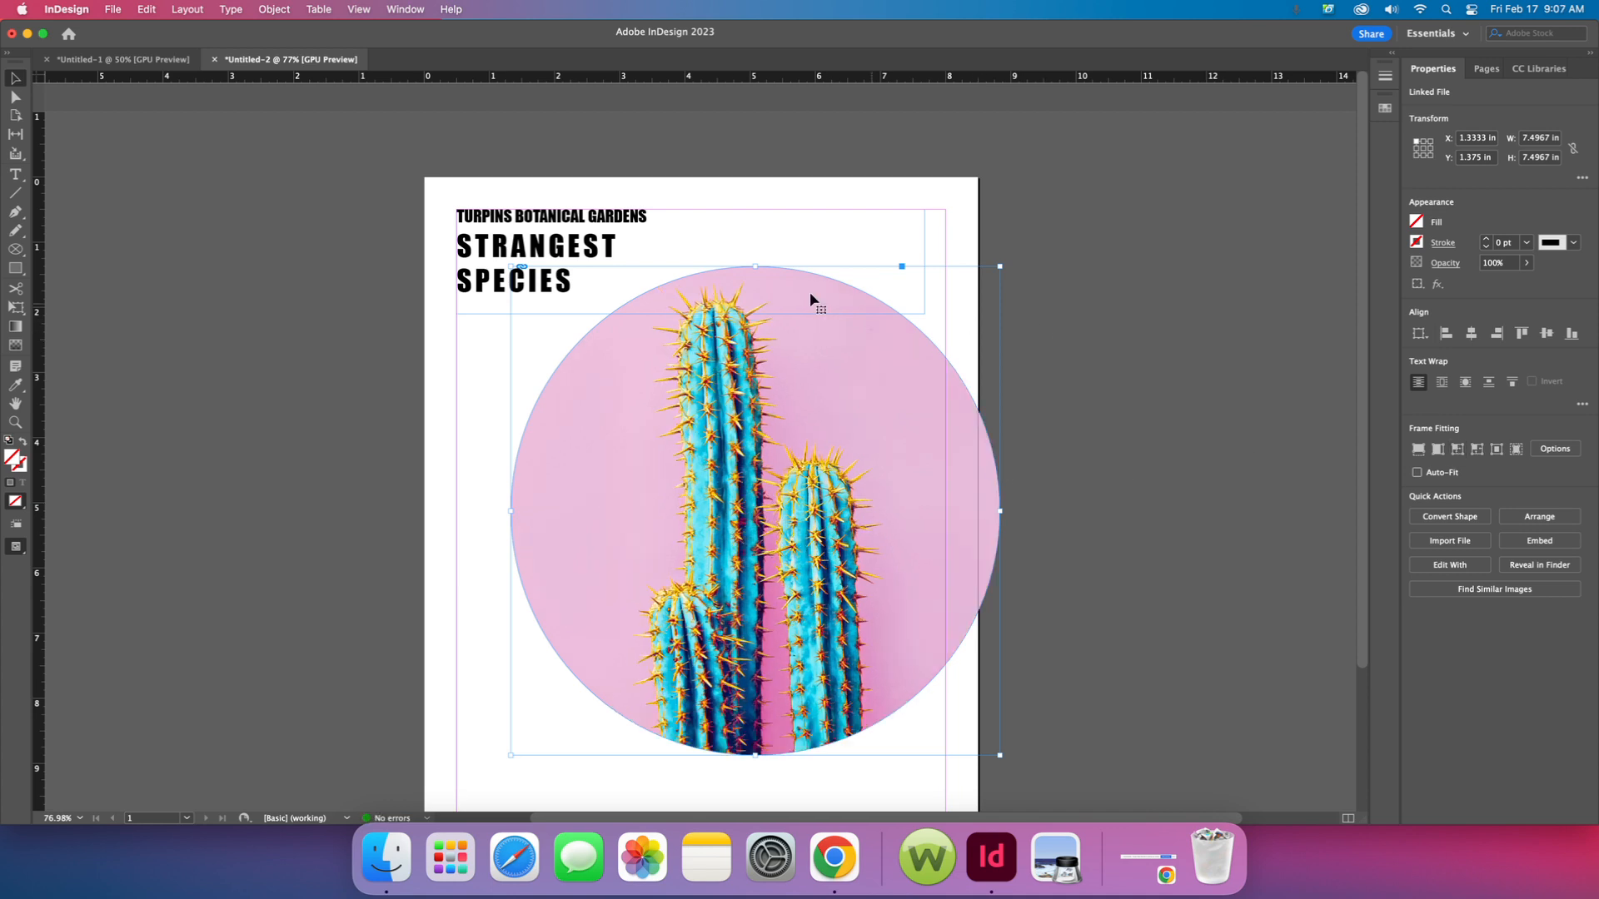
# - Extend the cactus frame up and to the left to about 8.08 by 7.79 in, refit the image, and deselect it
pyautogui.moveTo(507, 265); pyautogui.dragTo(473, 248)
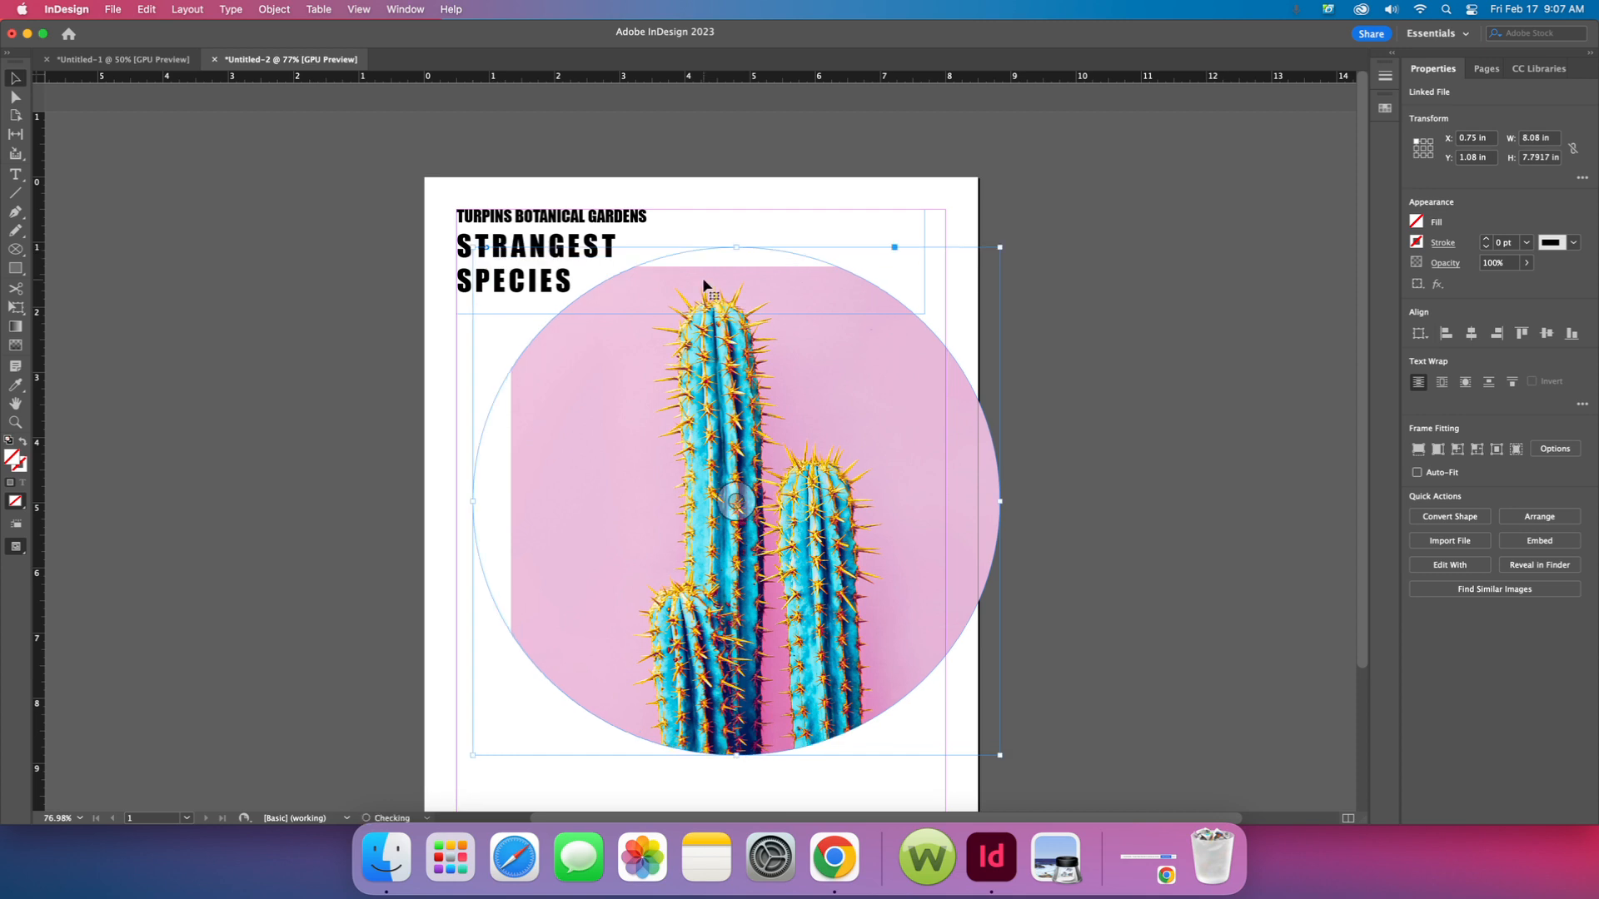
pyautogui.click(1457, 449)
pyautogui.click(1218, 401)
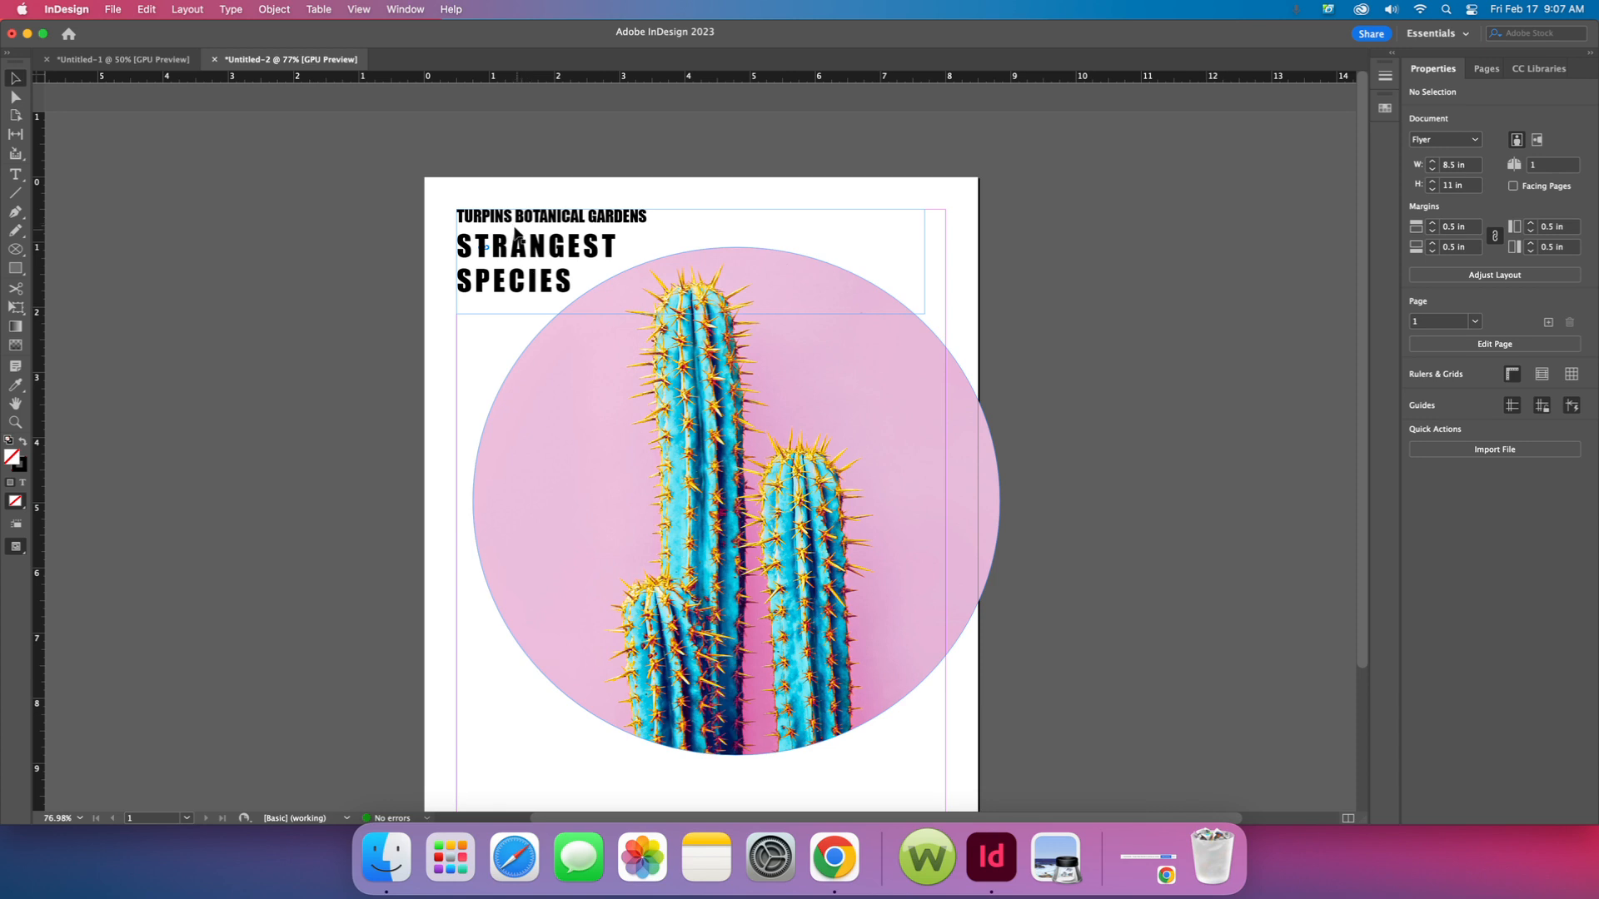
# - Shift the headline text frame slightly inward to about X 0.57 in, Y 0.63 in
pyautogui.click(517, 259)
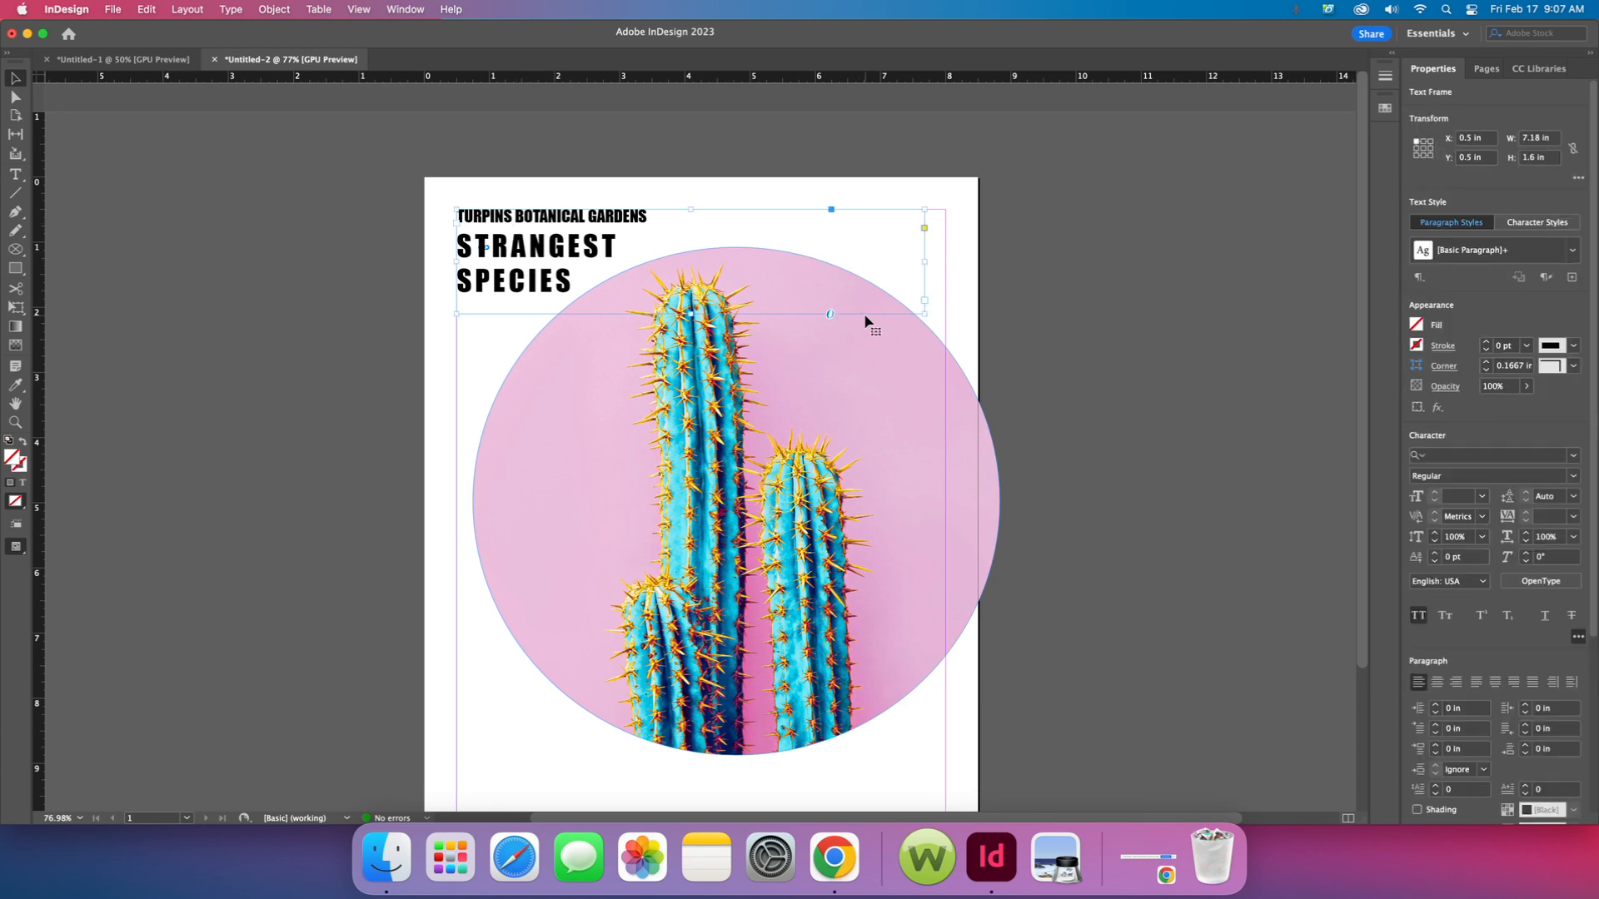
pyautogui.moveTo(863, 314); pyautogui.dragTo(868, 322)
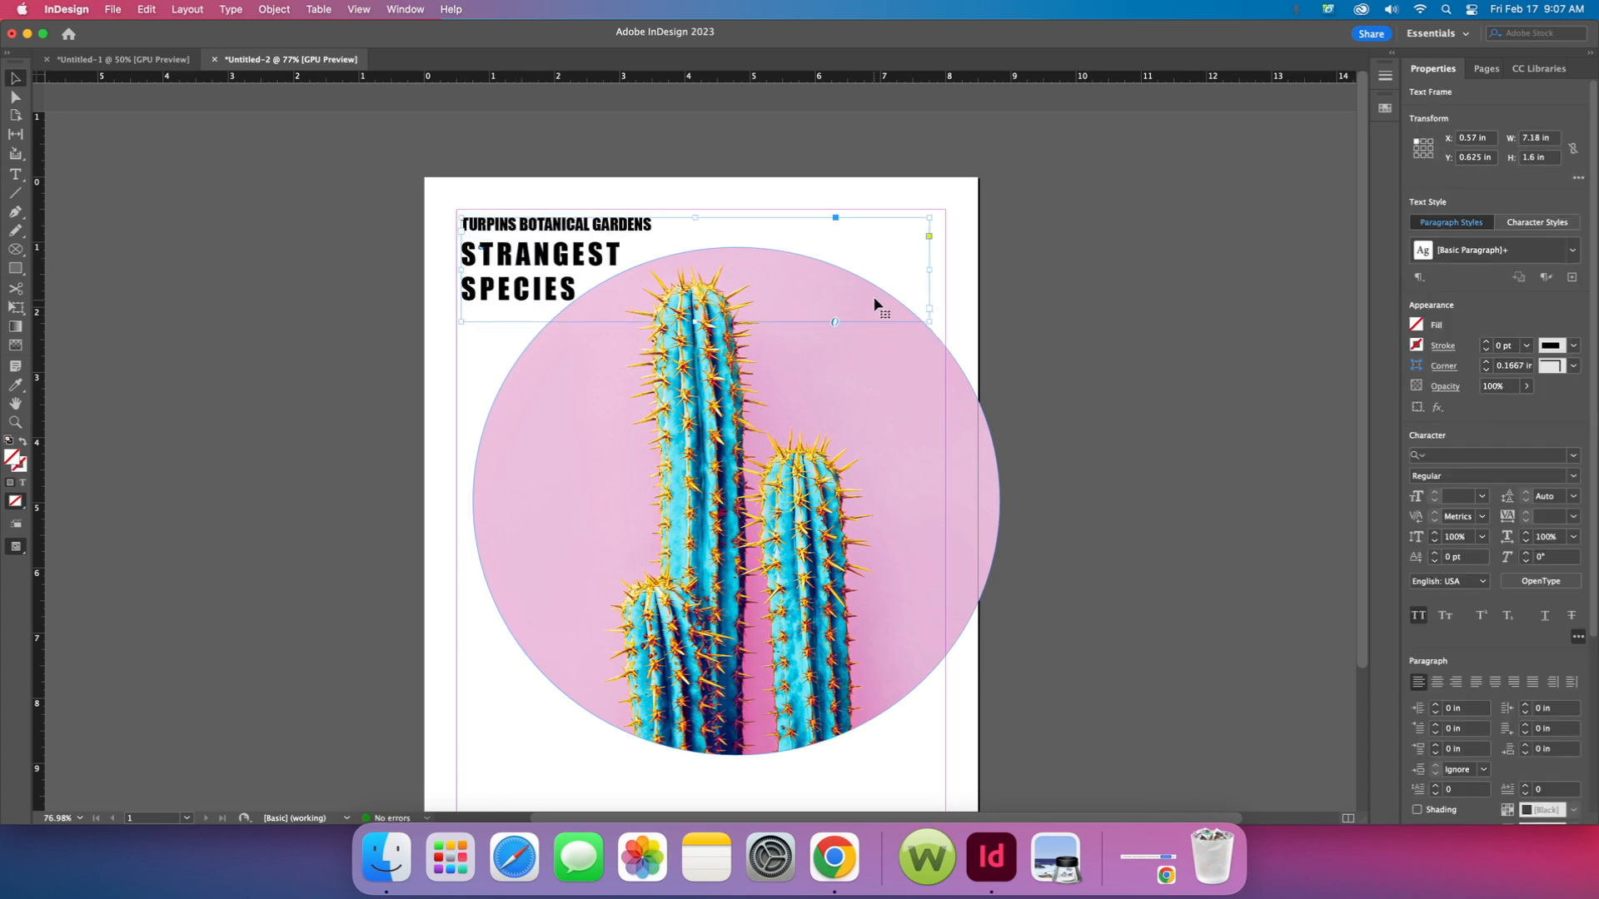
# - Reduce the cactus frame to about 7.64 by 7.37 in, move it right to about X 1.11 in, and deselect it
pyautogui.hscroll(-1, 1038, 453)
pyautogui.scroll(-4, 1116, 537)
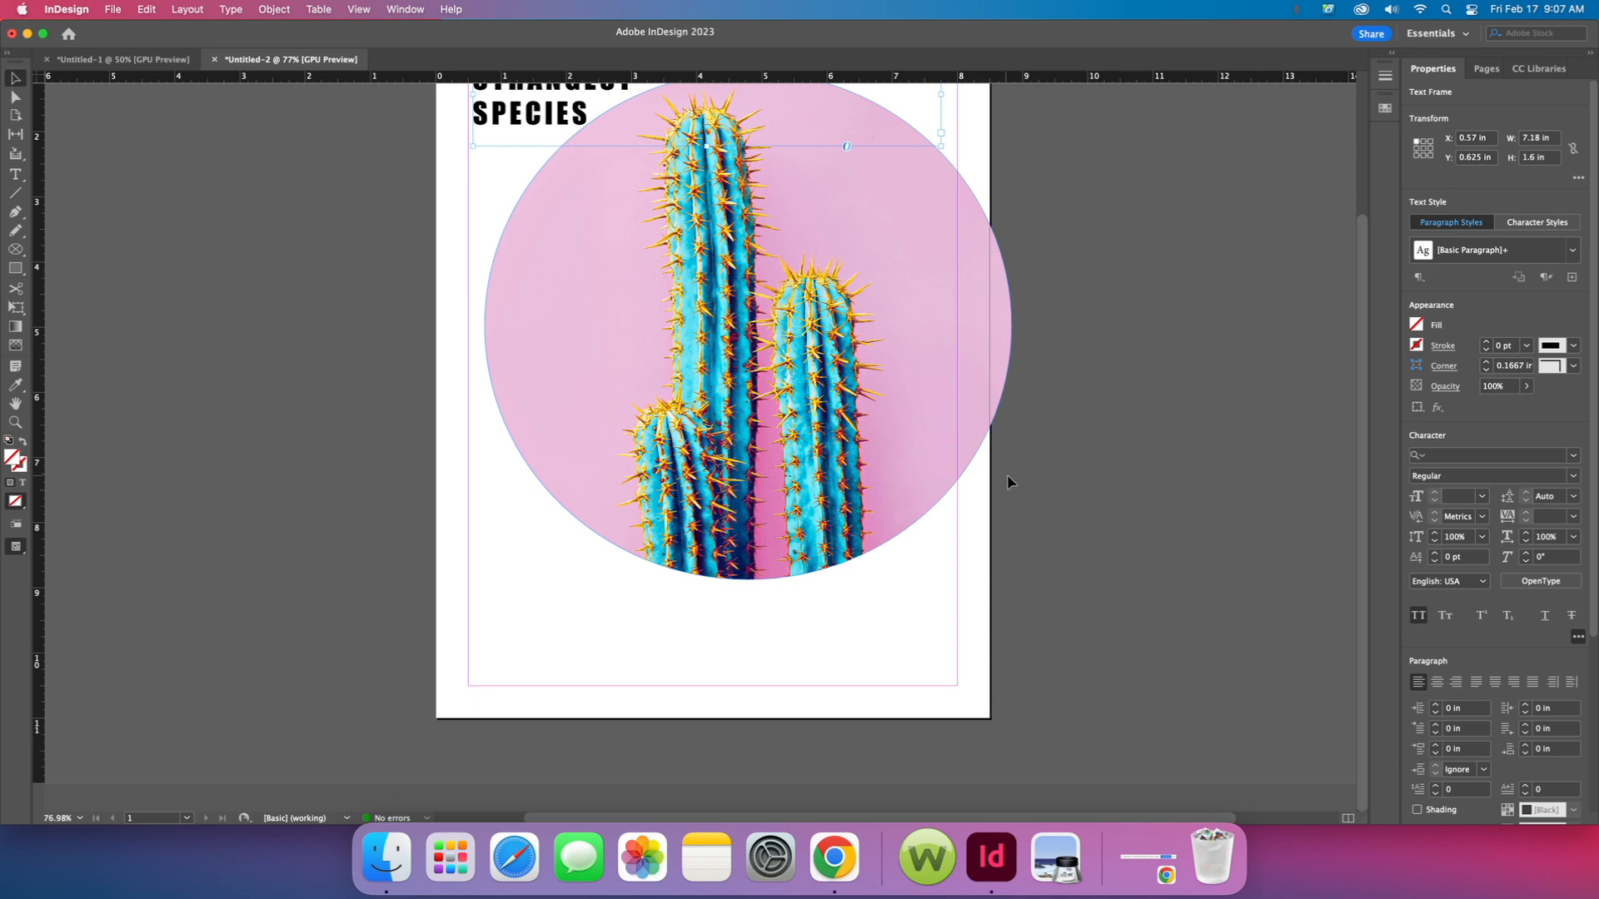
pyautogui.click(1010, 578)
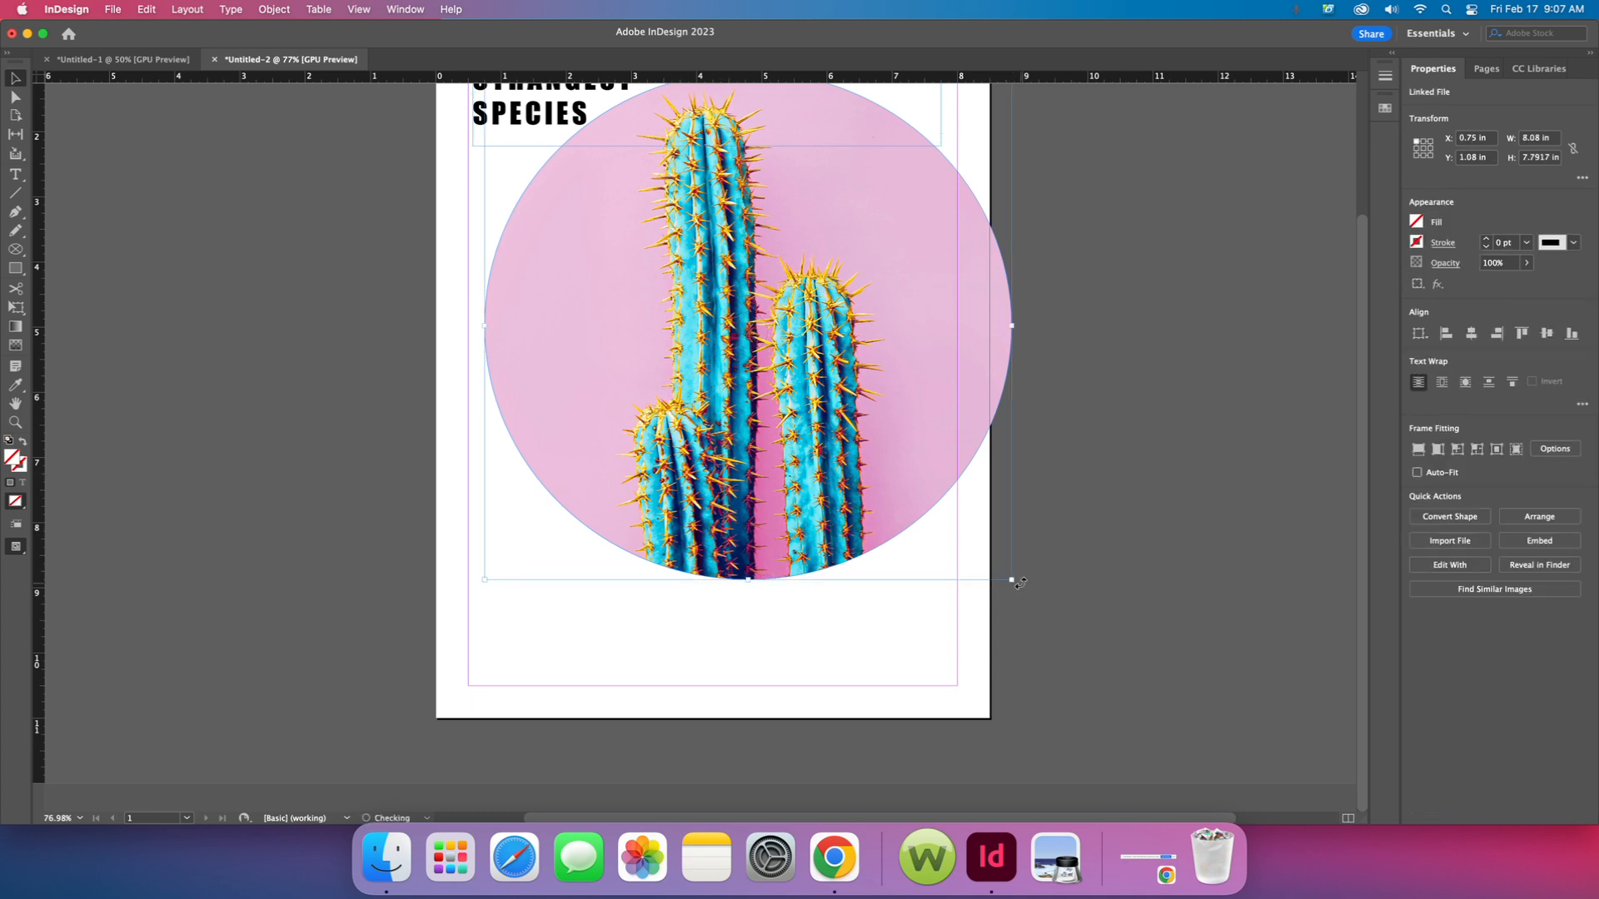
pyautogui.moveTo(1012, 581); pyautogui.dragTo(982, 551)
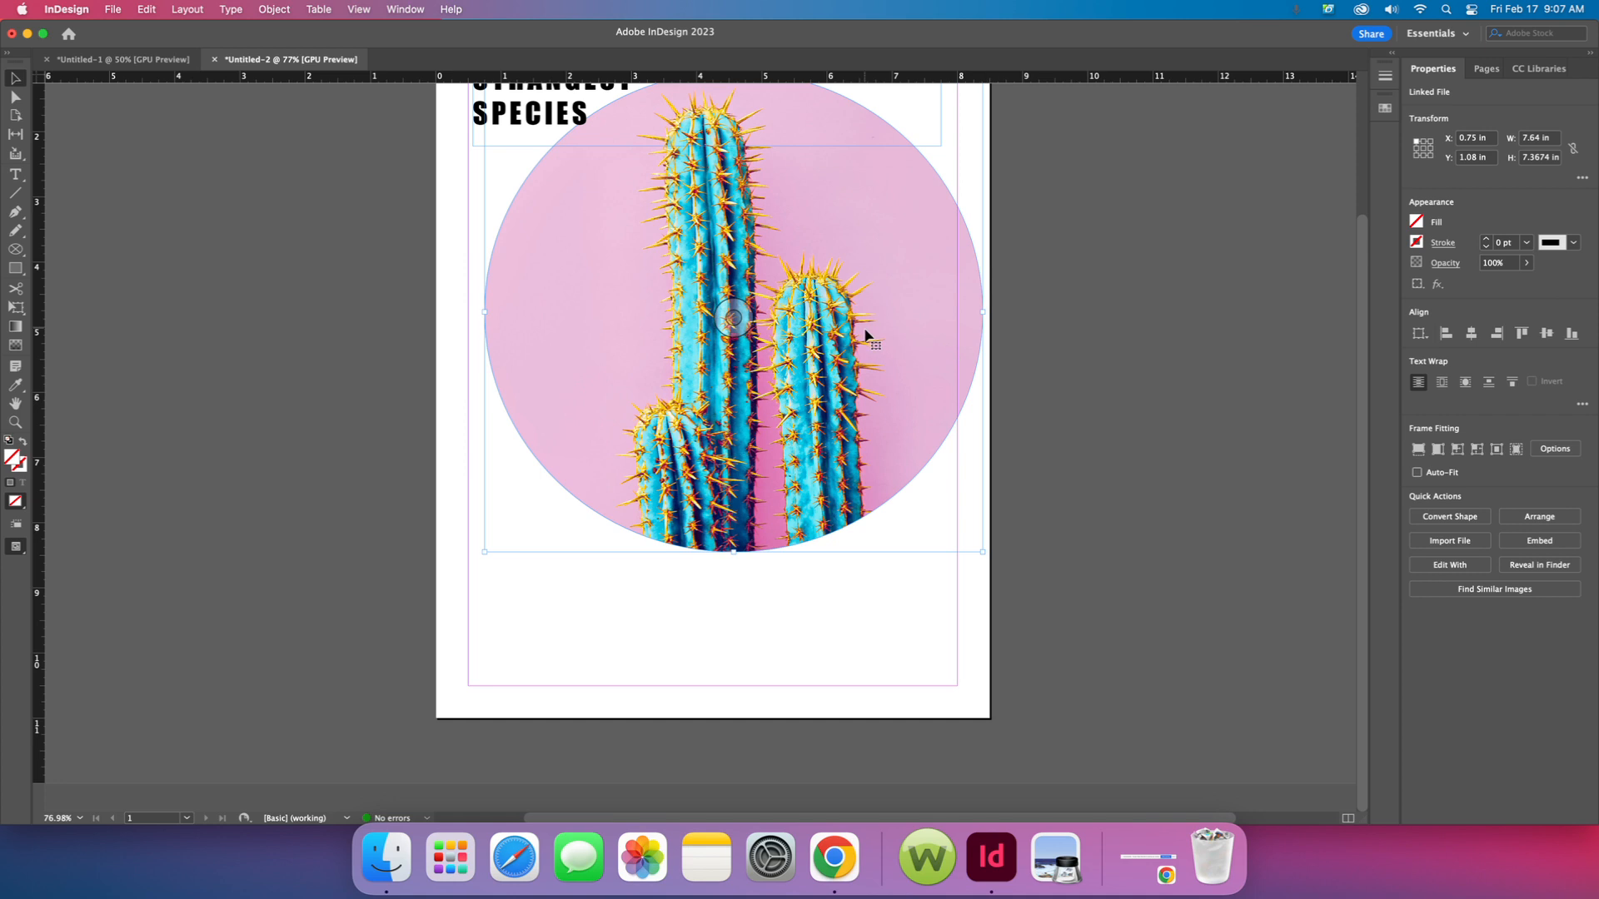
pyautogui.moveTo(984, 431); pyautogui.dragTo(1006, 433)
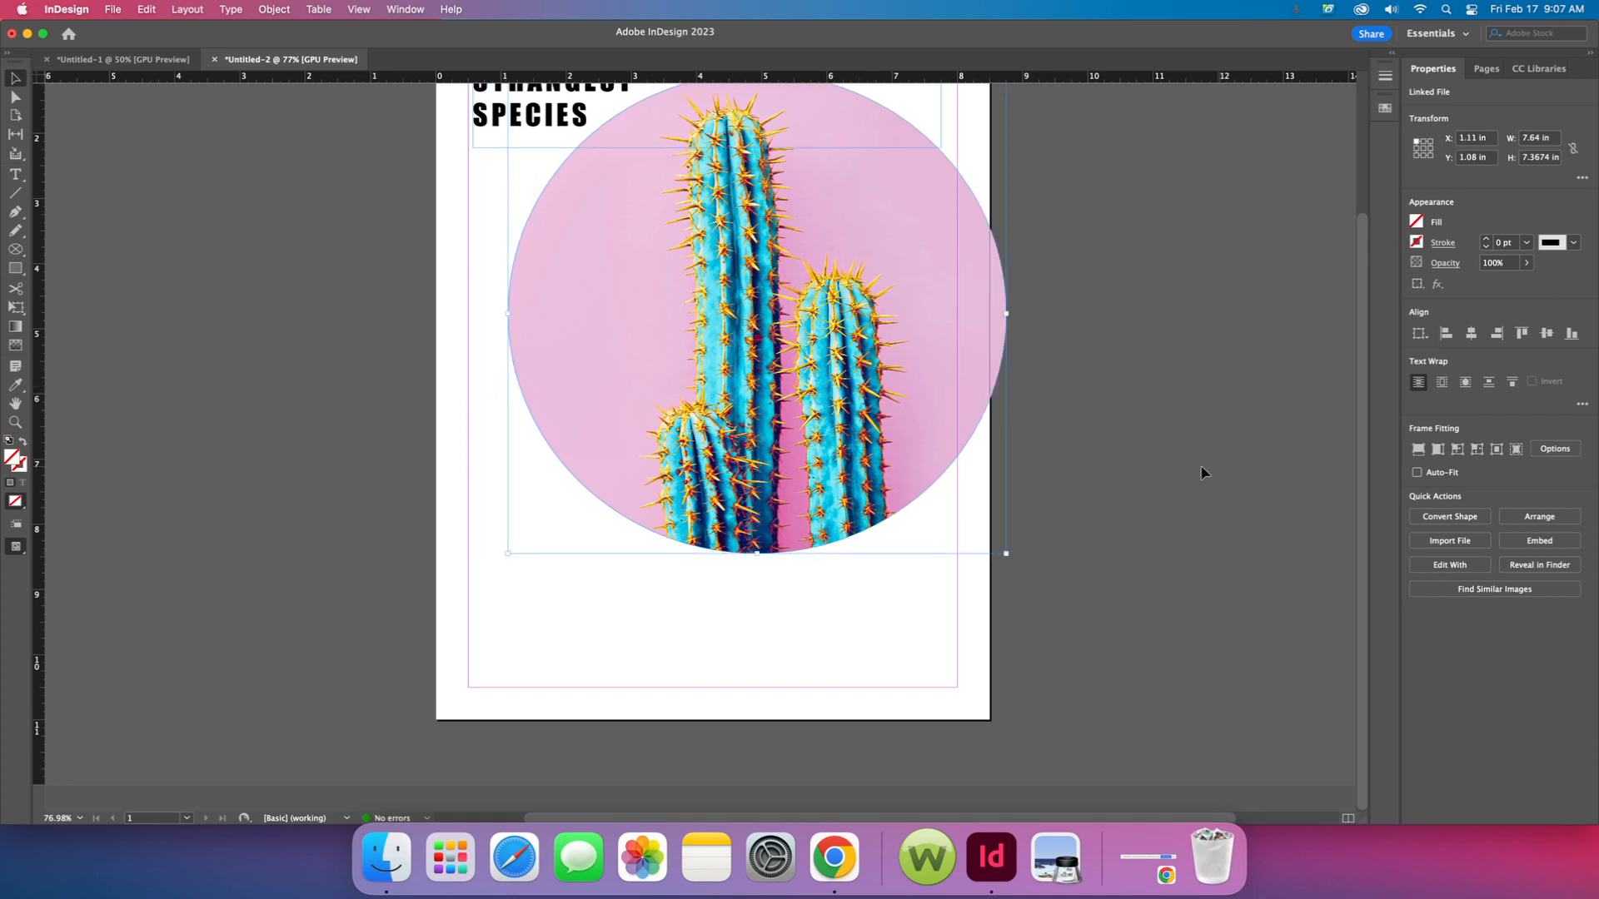
pyautogui.click(1203, 503)
# - Create a text frame spanning the side margins from the cactus circle's lower edge to the page's bottom margin
pyautogui.scroll(1, 1166, 463)
pyautogui.scroll(3, 1166, 463)
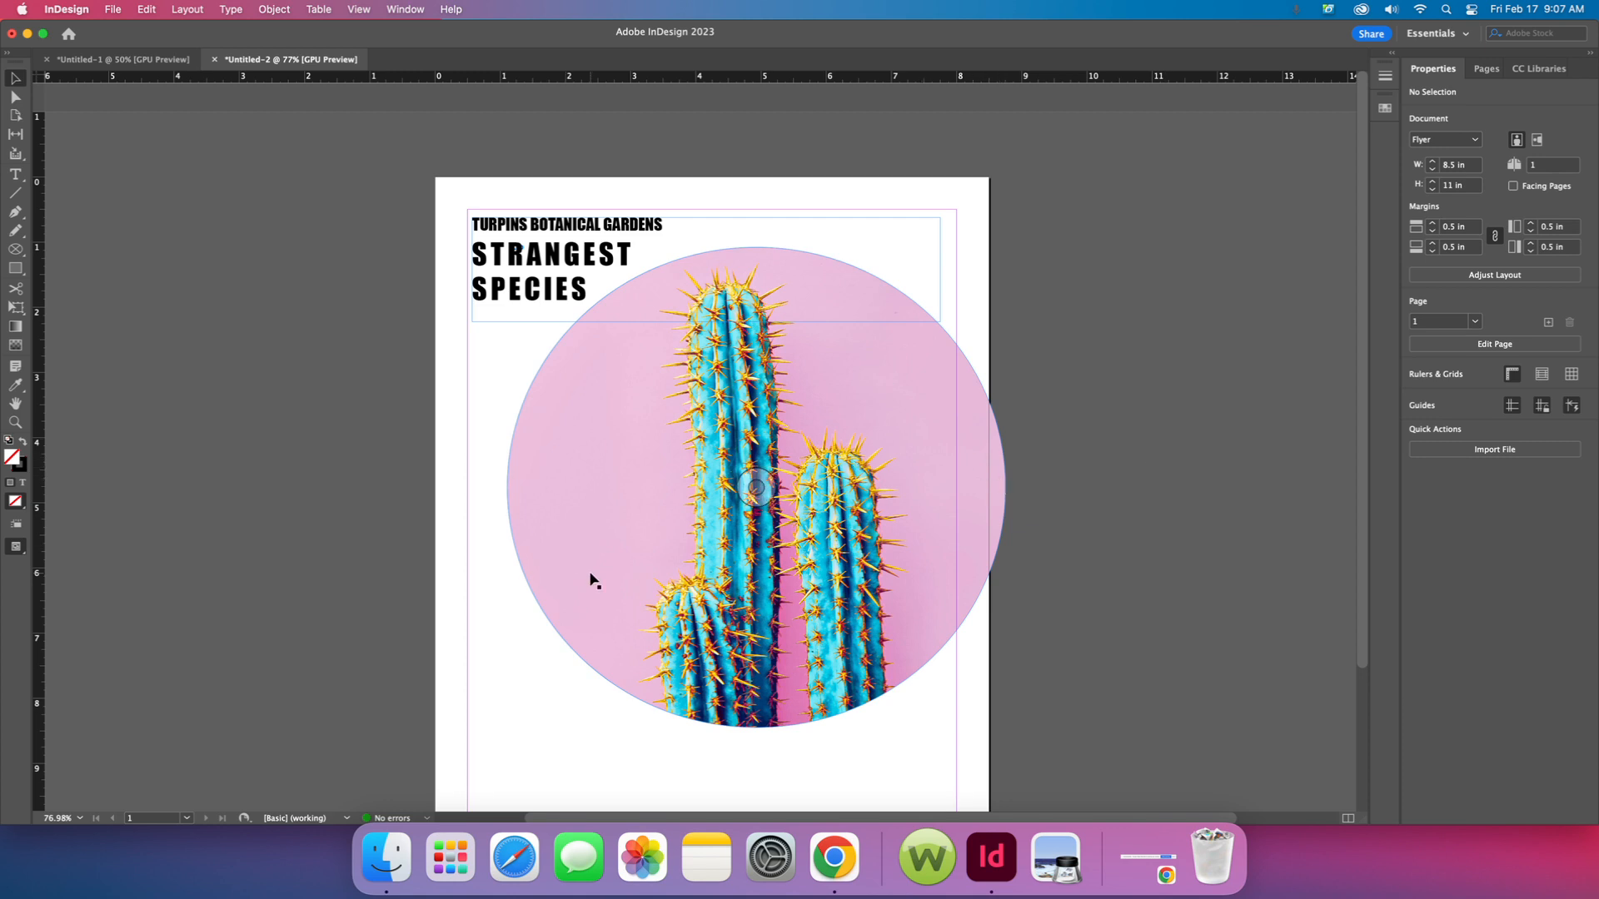
pyautogui.scroll(-5, 593, 581)
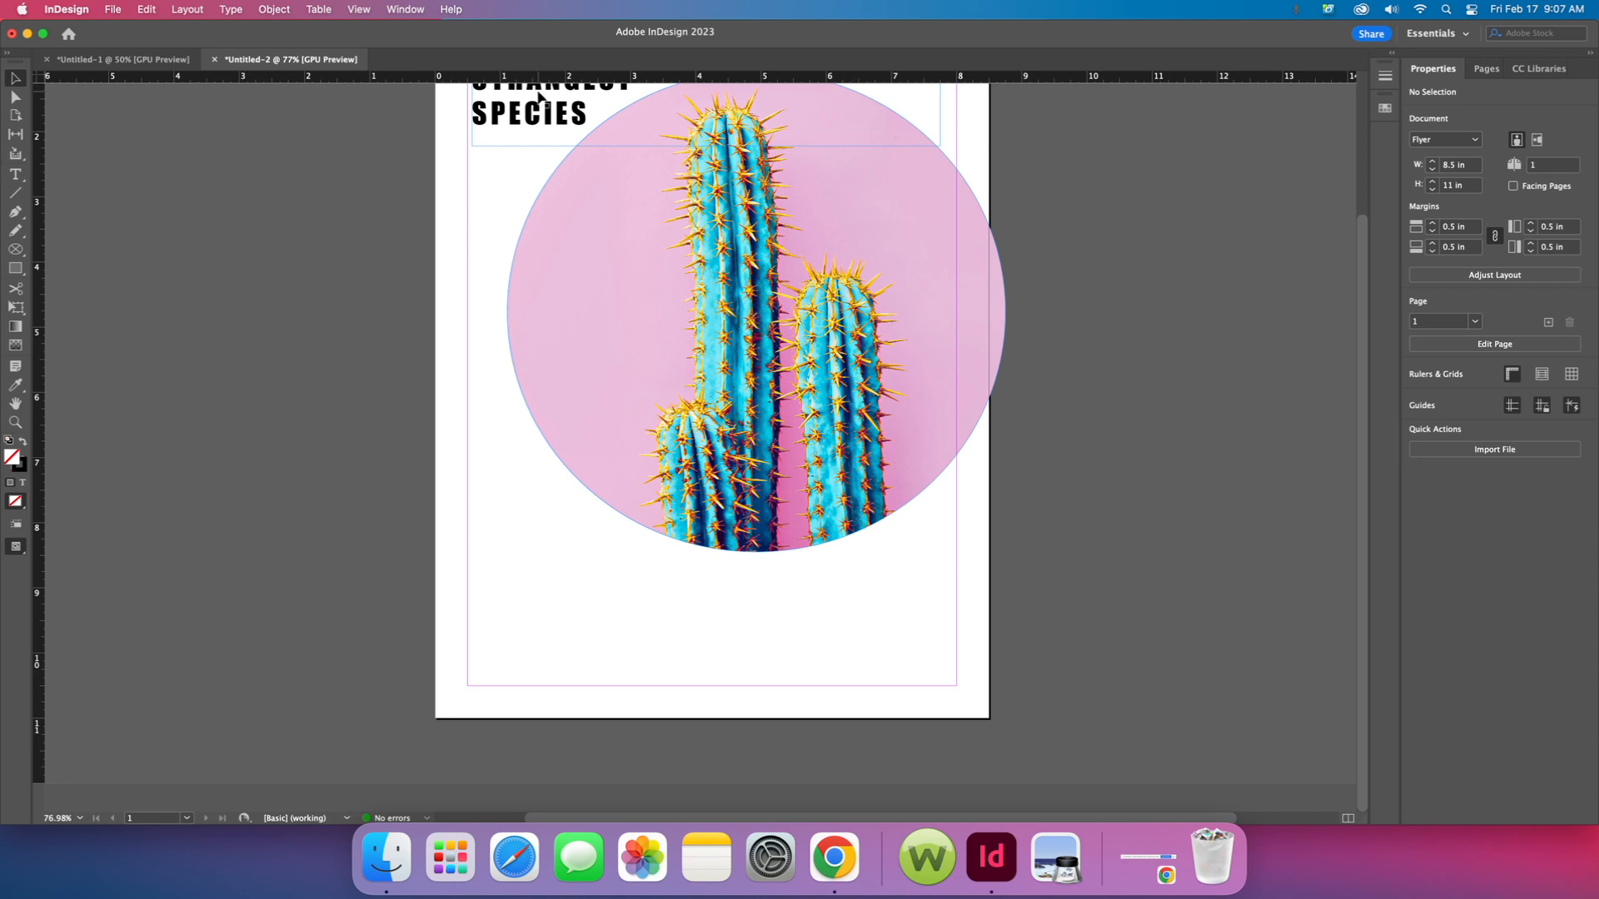
pyautogui.click(15, 174)
pyautogui.moveTo(468, 536); pyautogui.dragTo(956, 682)
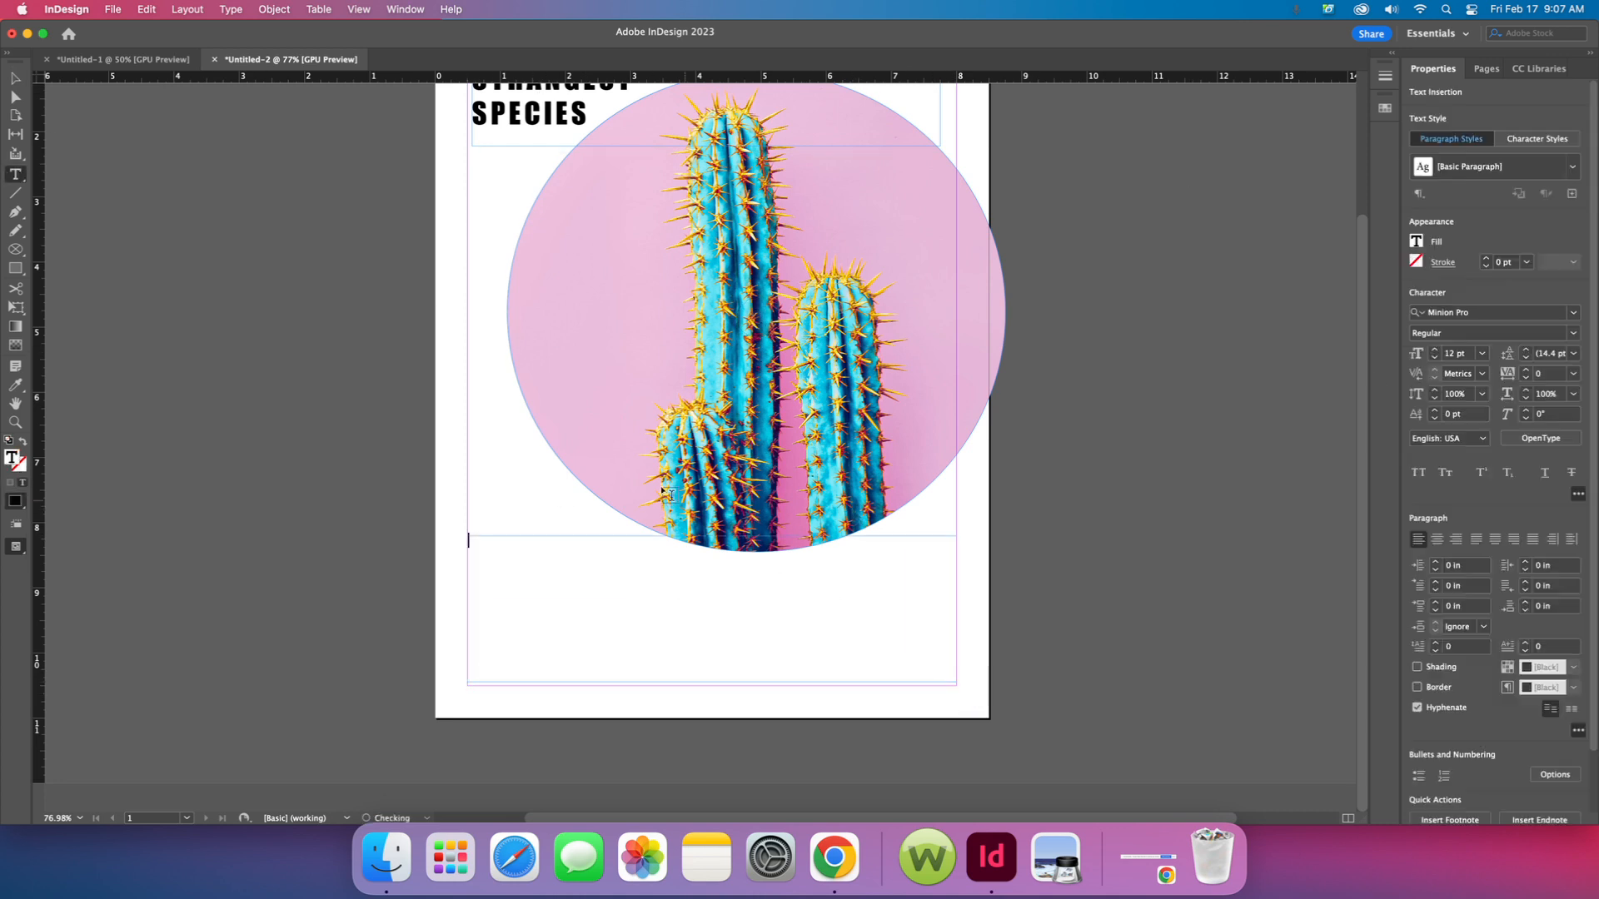
# - Switch to Google Chrome and search the web for "lorem ipsum" in a new tab
pyautogui.click(834, 858)
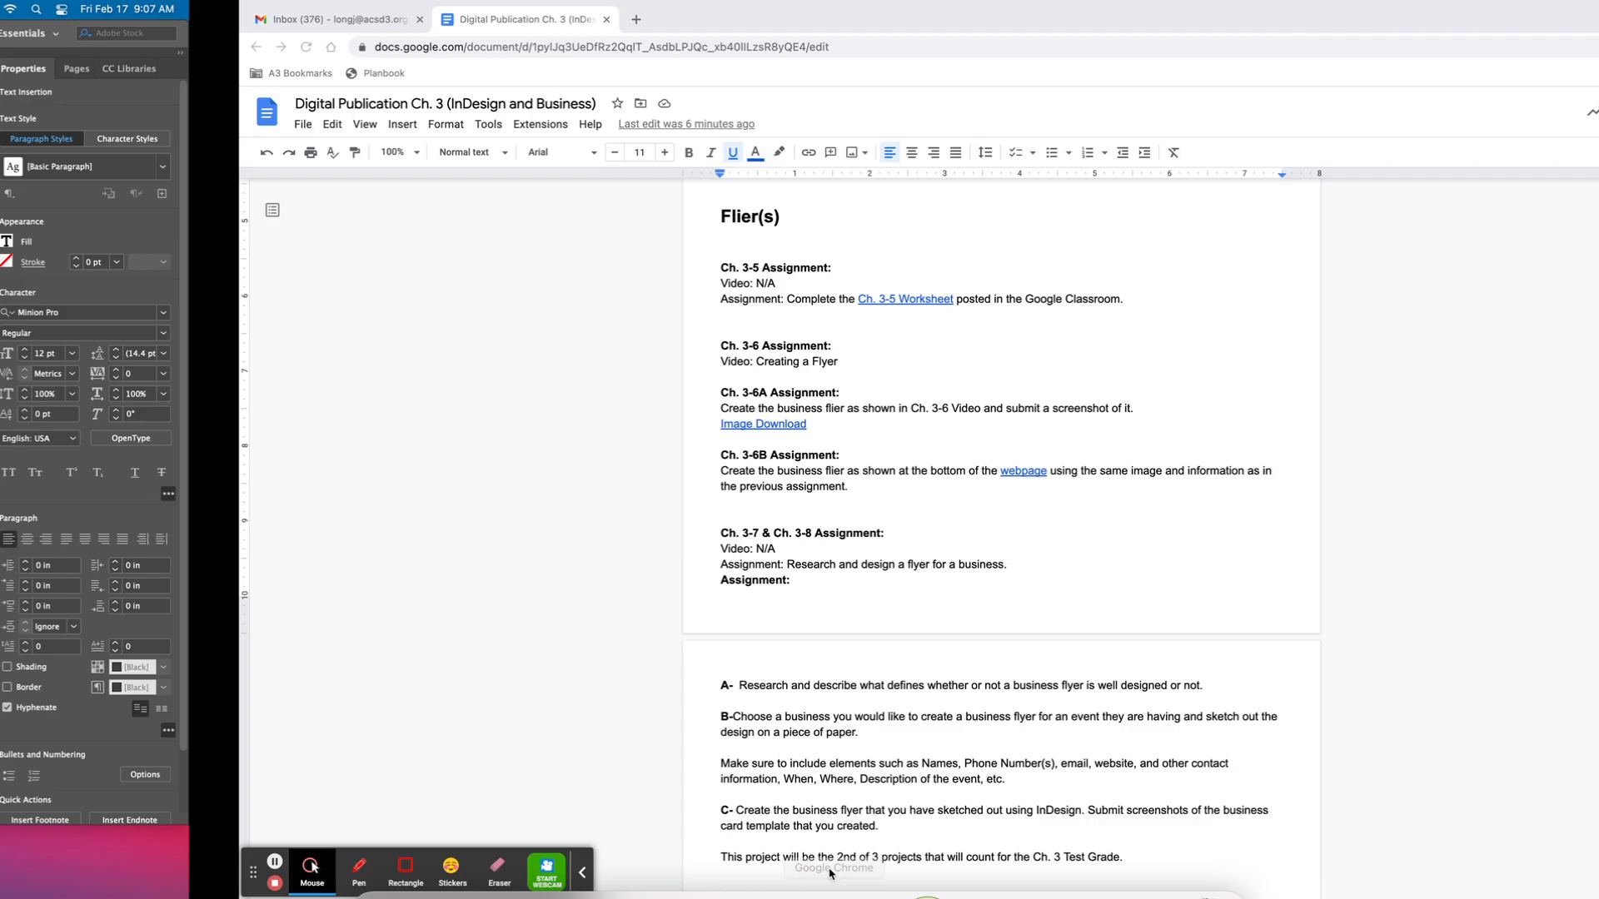
pyautogui.click(397, 19)
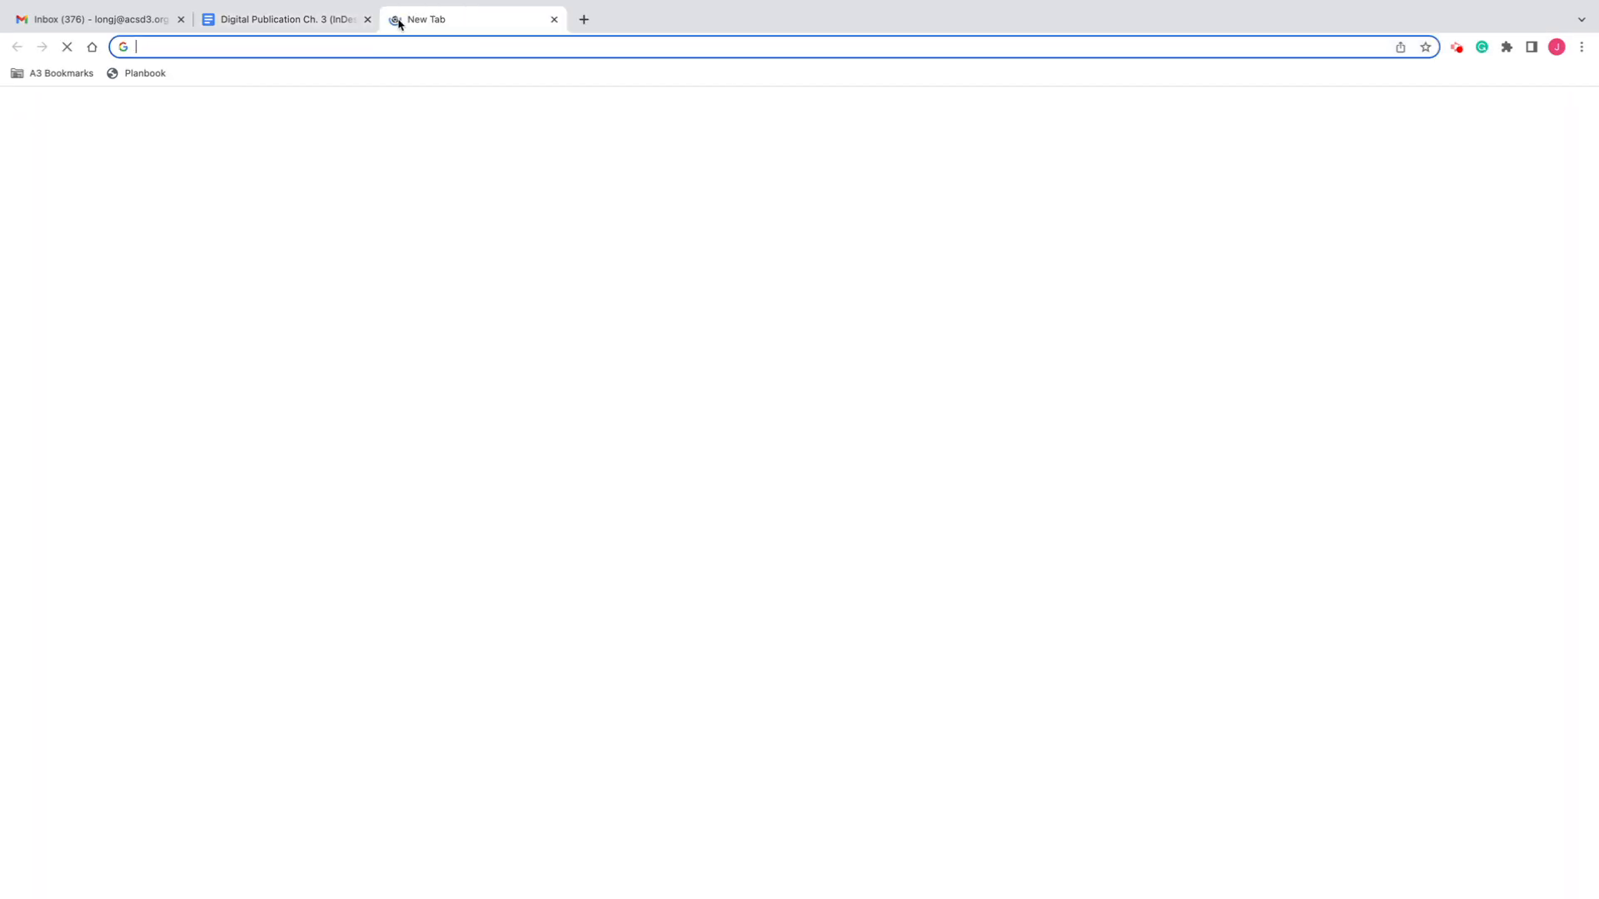
pyautogui.write('lor')
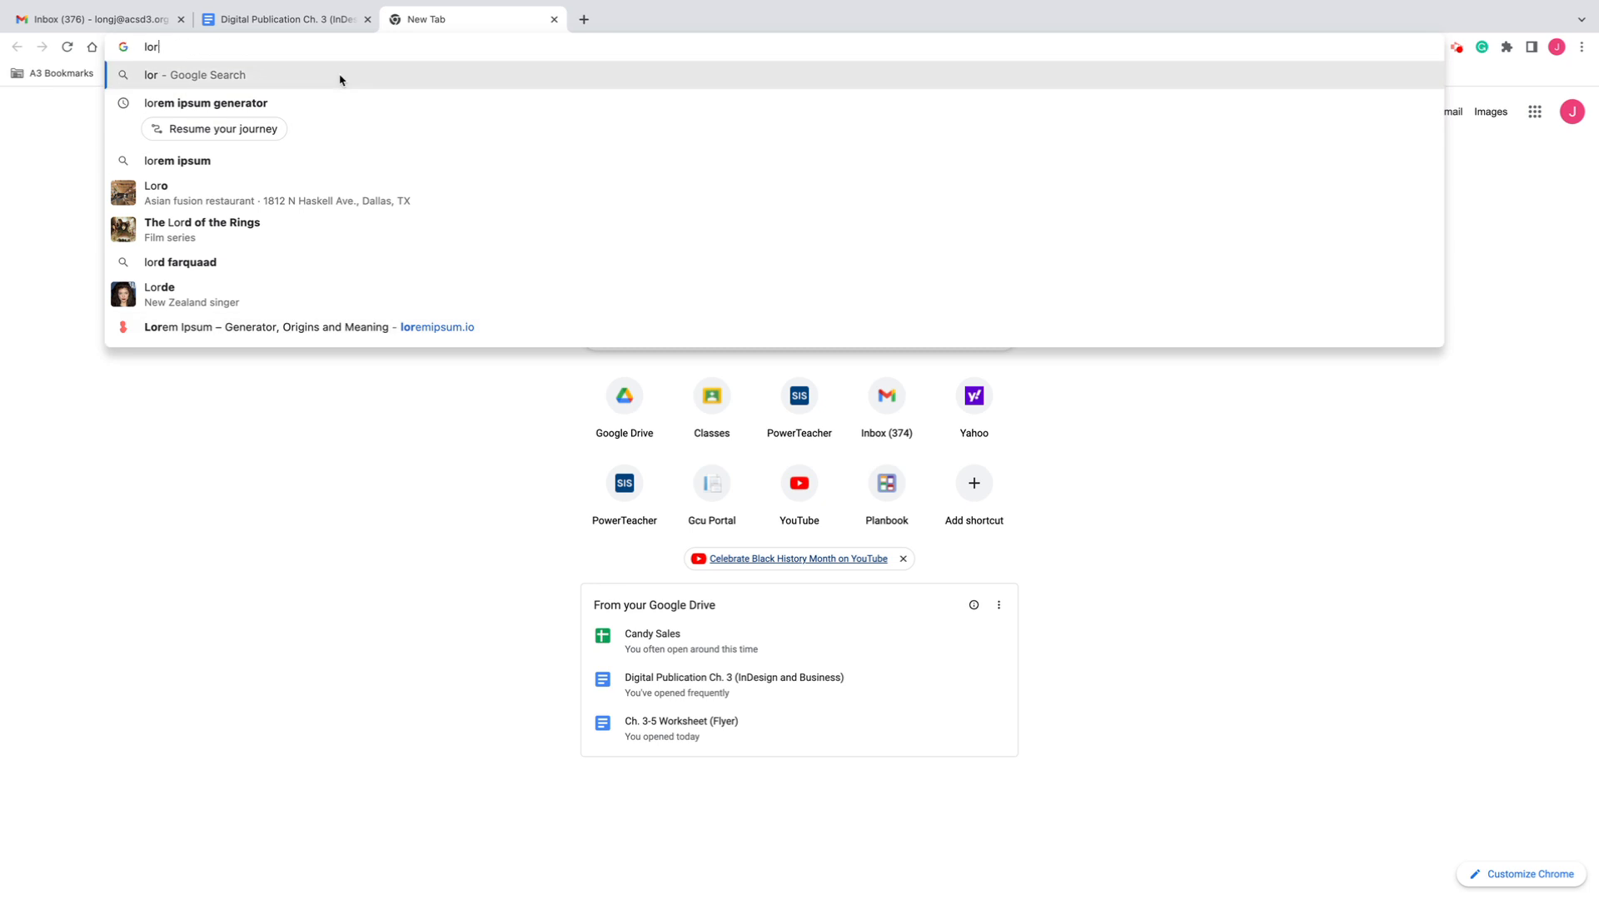
pyautogui.write('em')
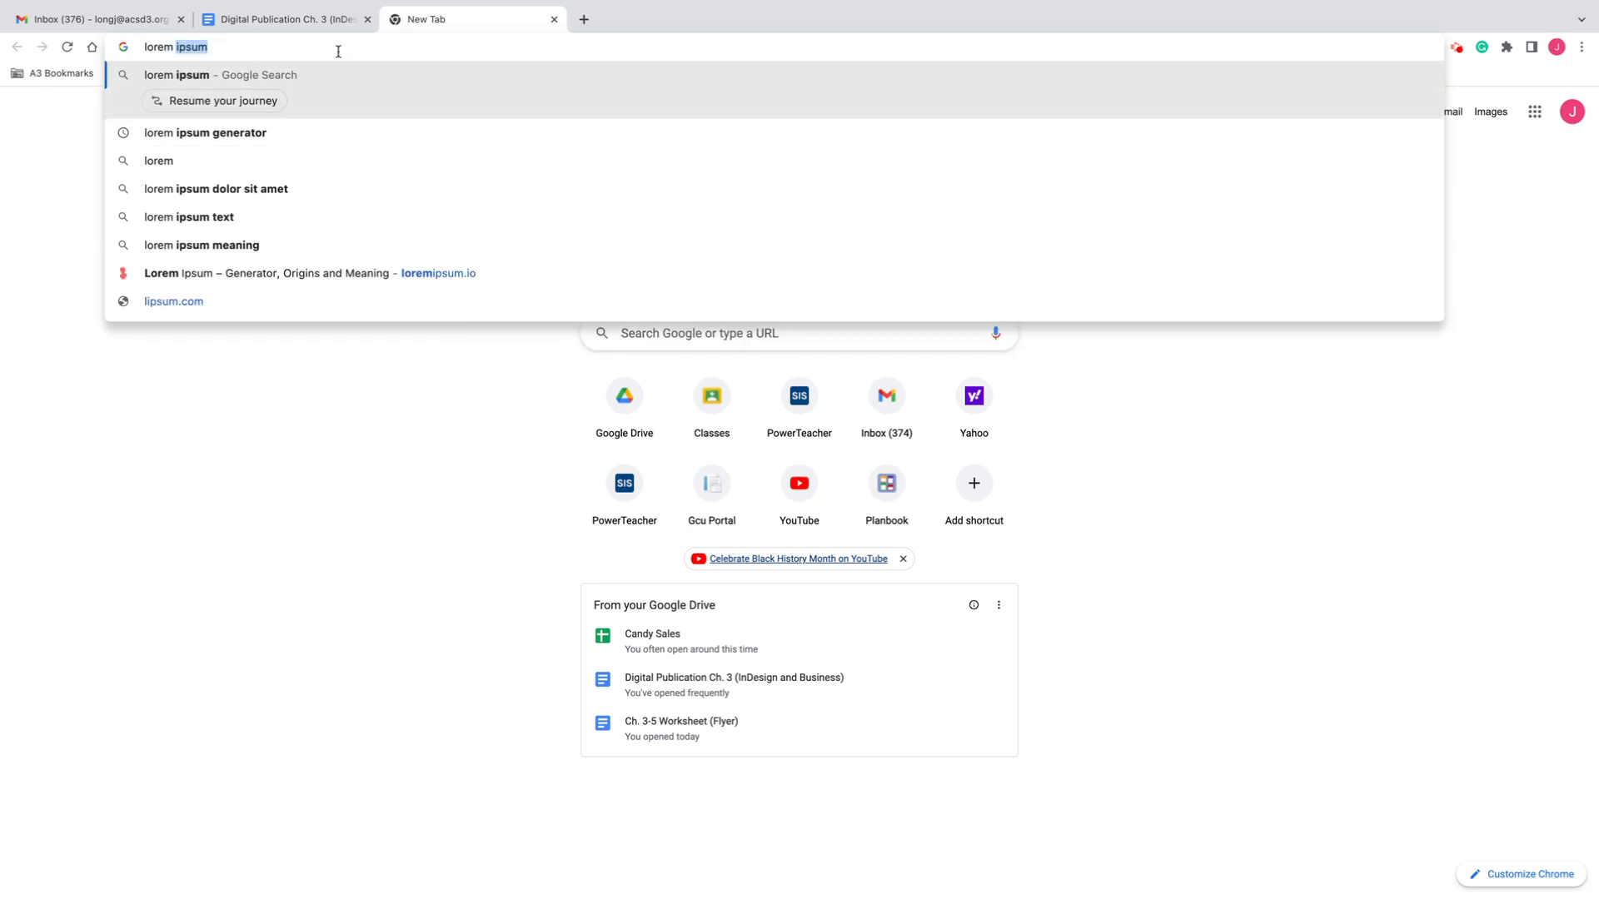
pyautogui.press('Return')
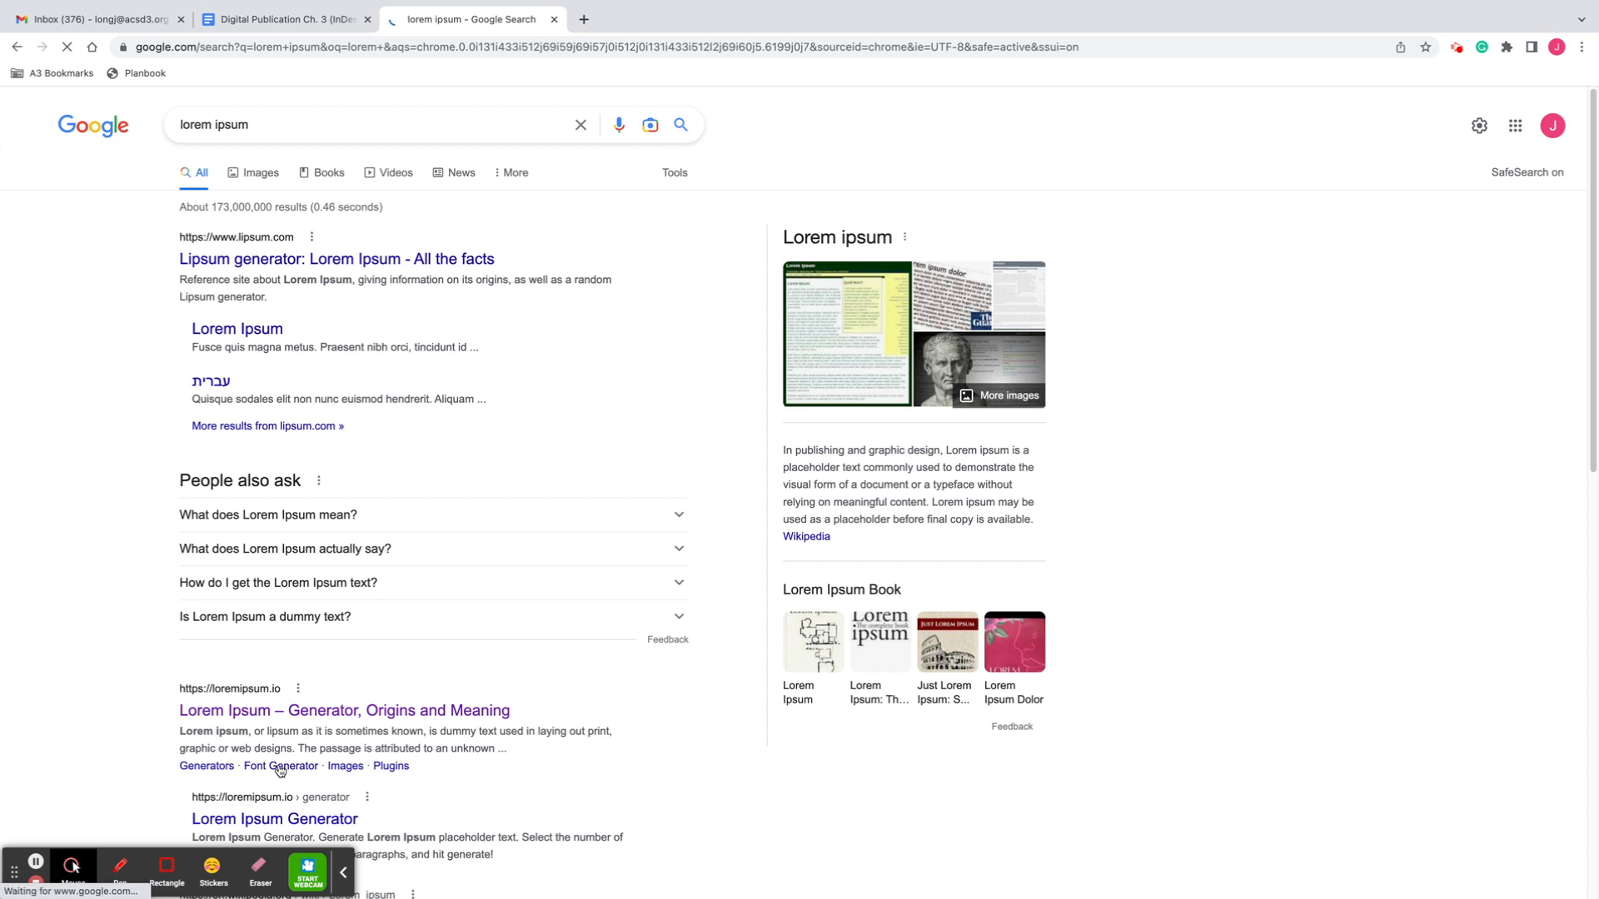
# - Open the loremipsum.io site and copy its complete sample lorem ipsum paragraph
pyautogui.click(233, 712)
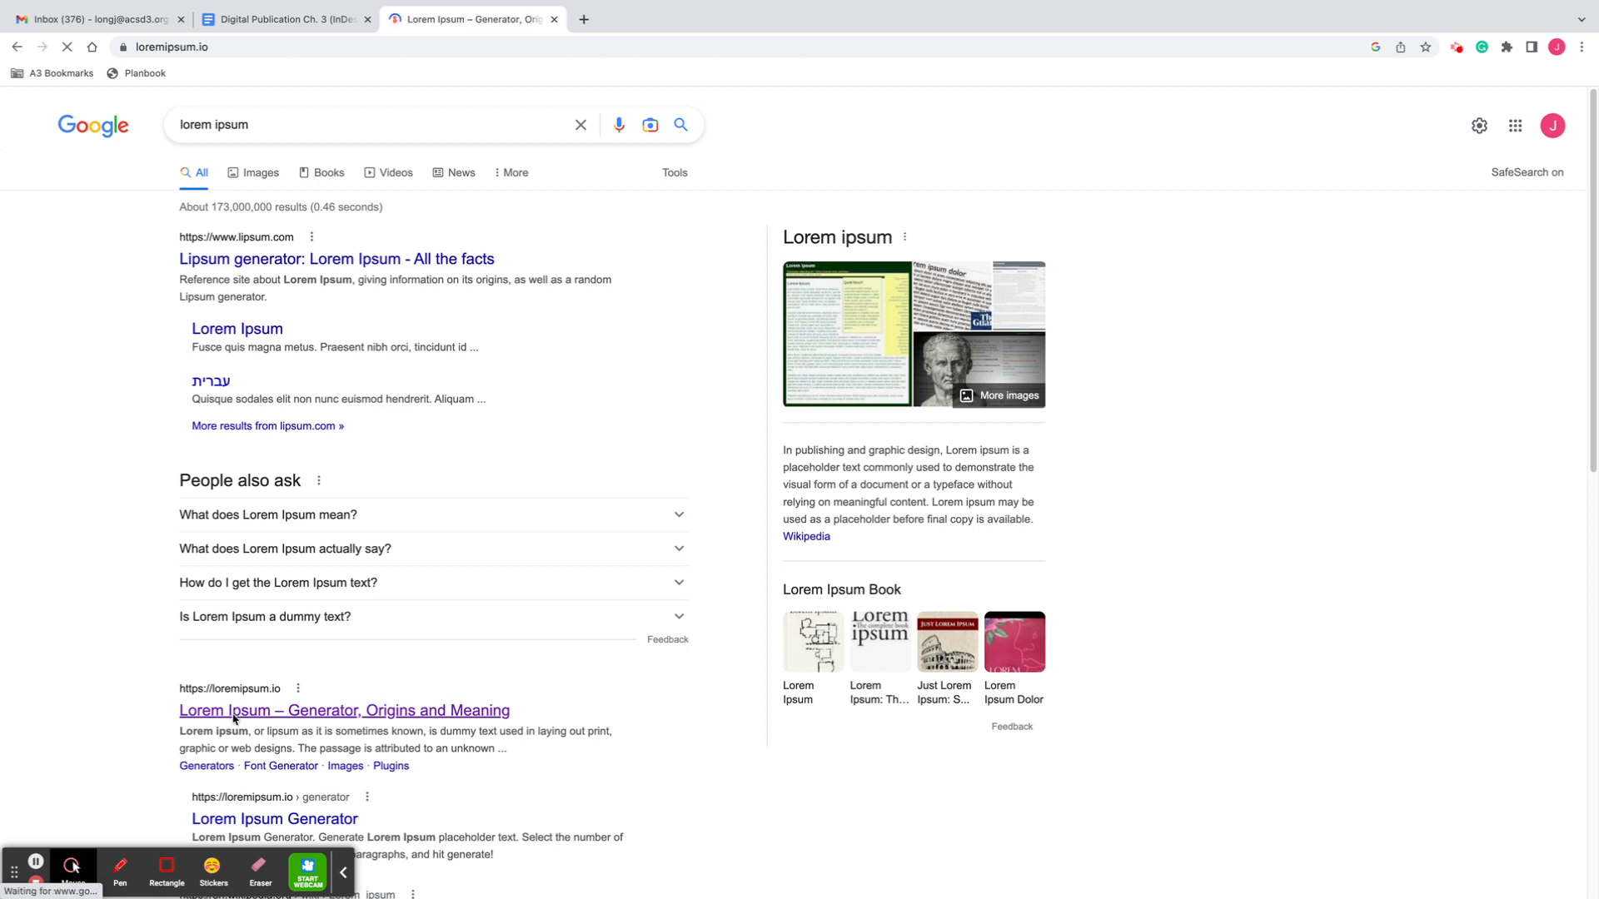
pyautogui.scroll(-7, 317, 457)
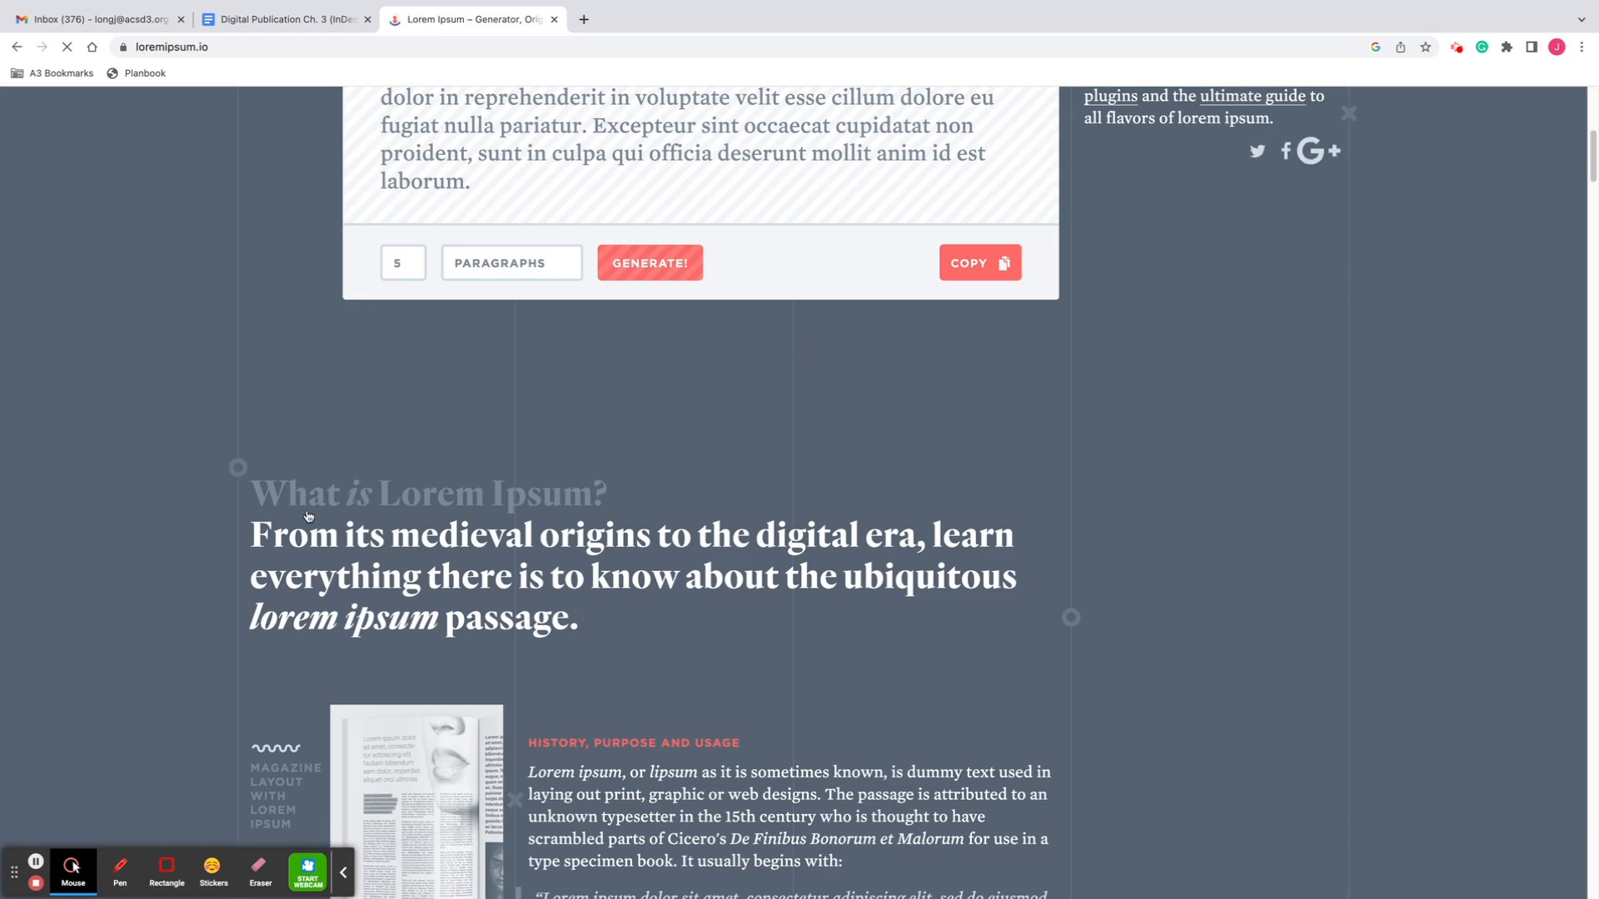
pyautogui.scroll(4, 317, 457)
pyautogui.moveTo(491, 536); pyautogui.dragTo(370, 323)
pyautogui.rightClick(455, 347)
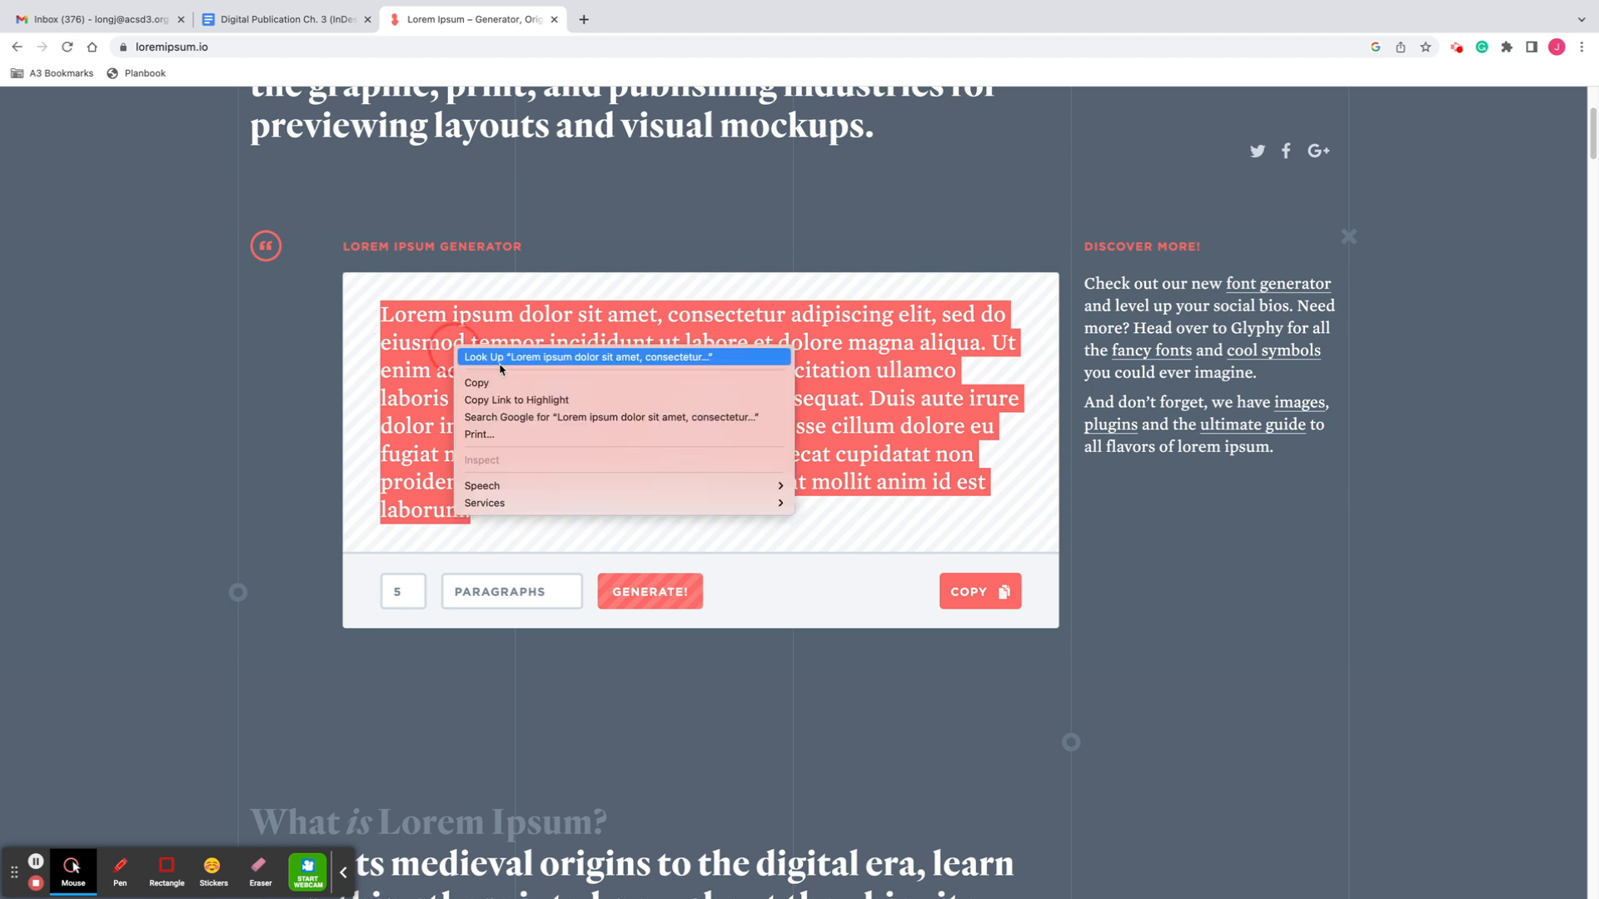
pyautogui.click(500, 385)
# - Switch to InDesign, paste the paragraph into the empty text frame, and lower the frame's upper edge to just below the cactus circle
pyautogui.moveTo(831, 885)
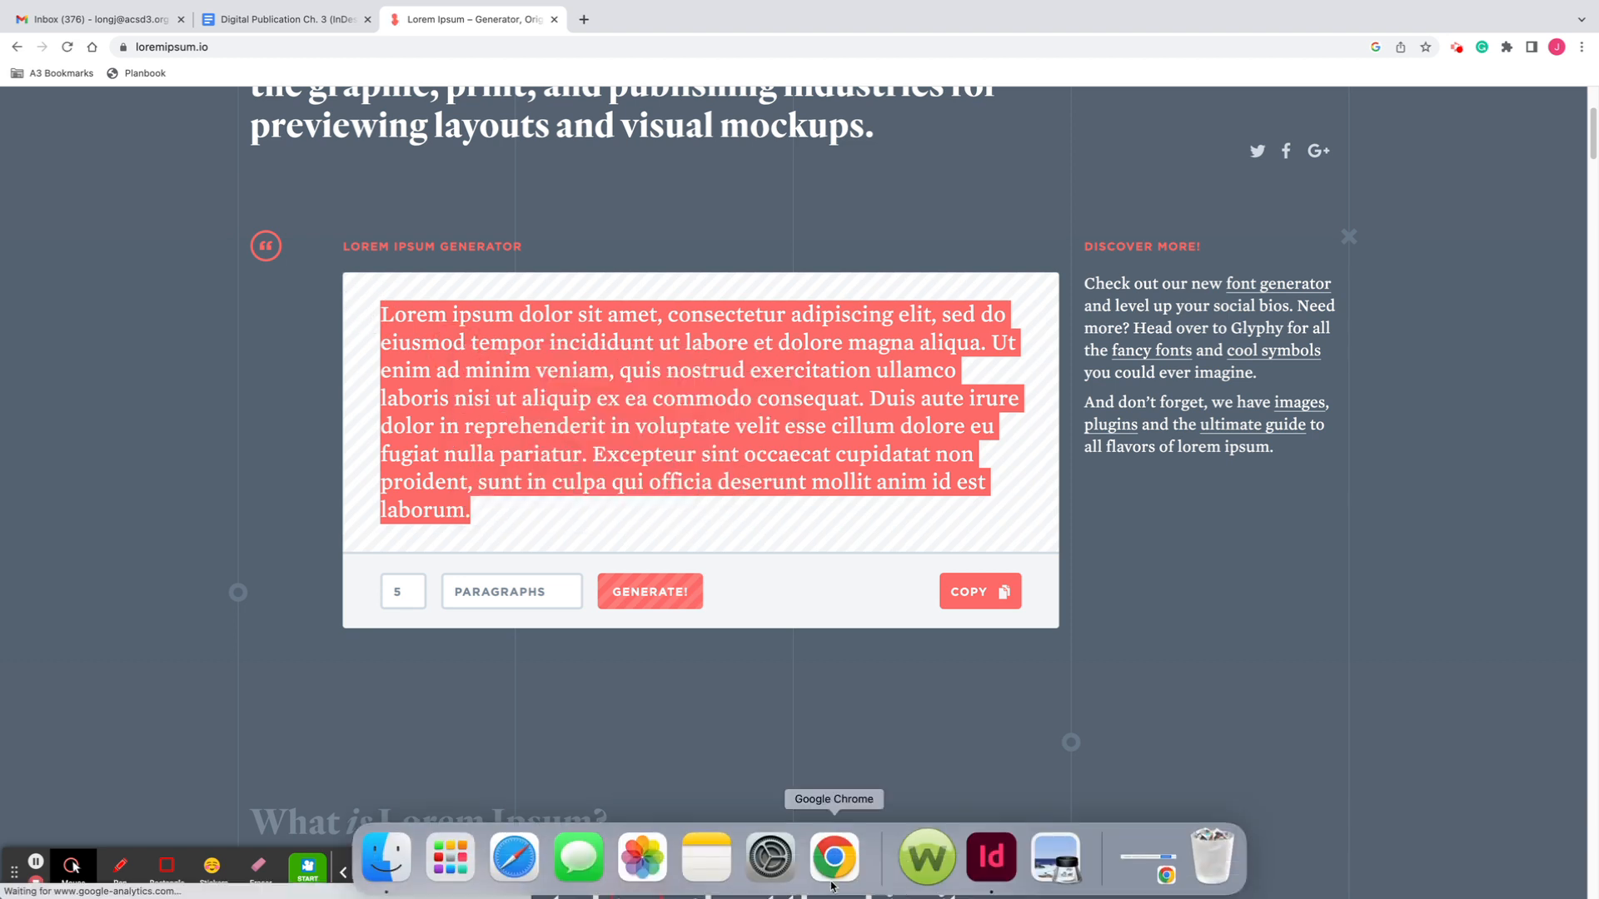
pyautogui.click(991, 858)
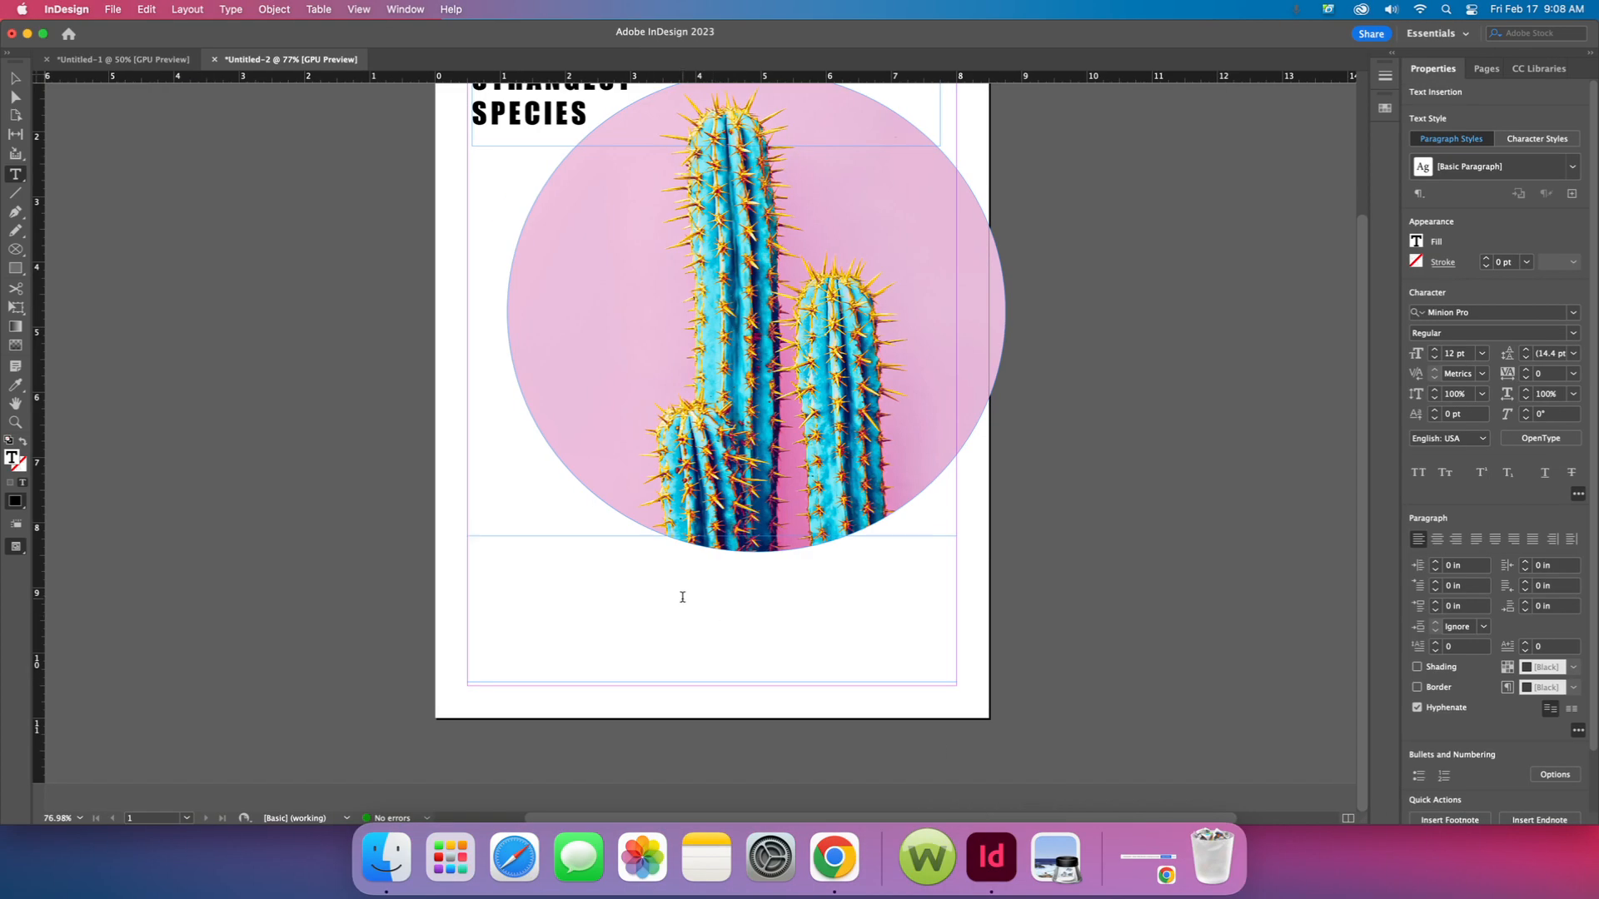
pyautogui.press('super+v')
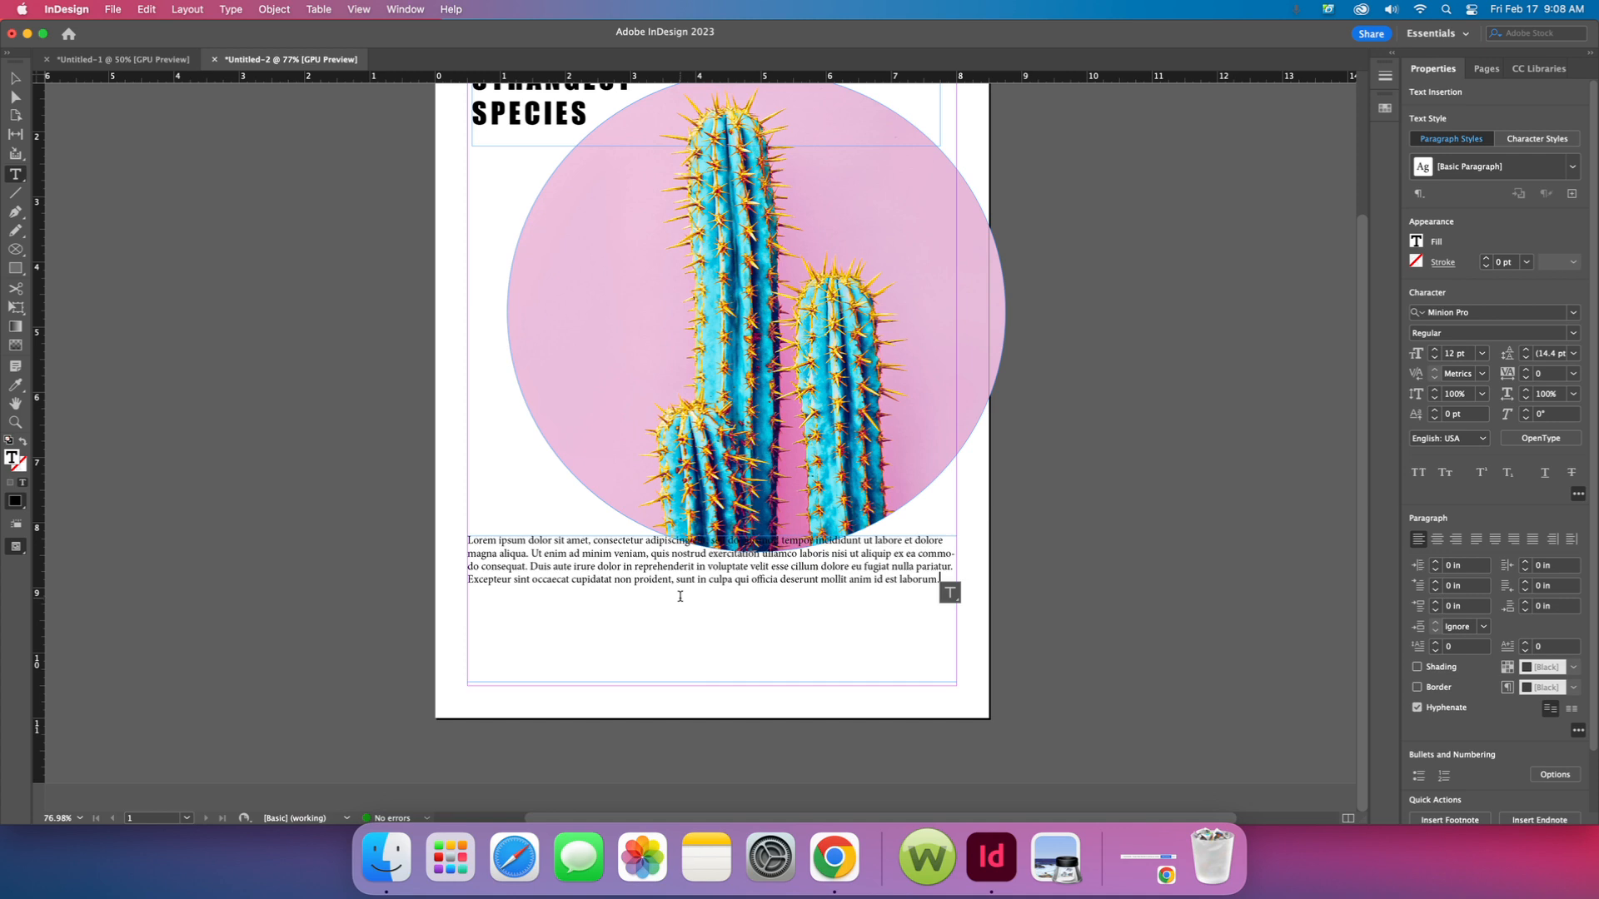
pyautogui.click(15, 77)
pyautogui.moveTo(713, 538); pyautogui.dragTo(713, 557)
# - Set the whole lorem ipsum paragraph to 17 pt and deselect it
pyautogui.tripleClick(917, 619)
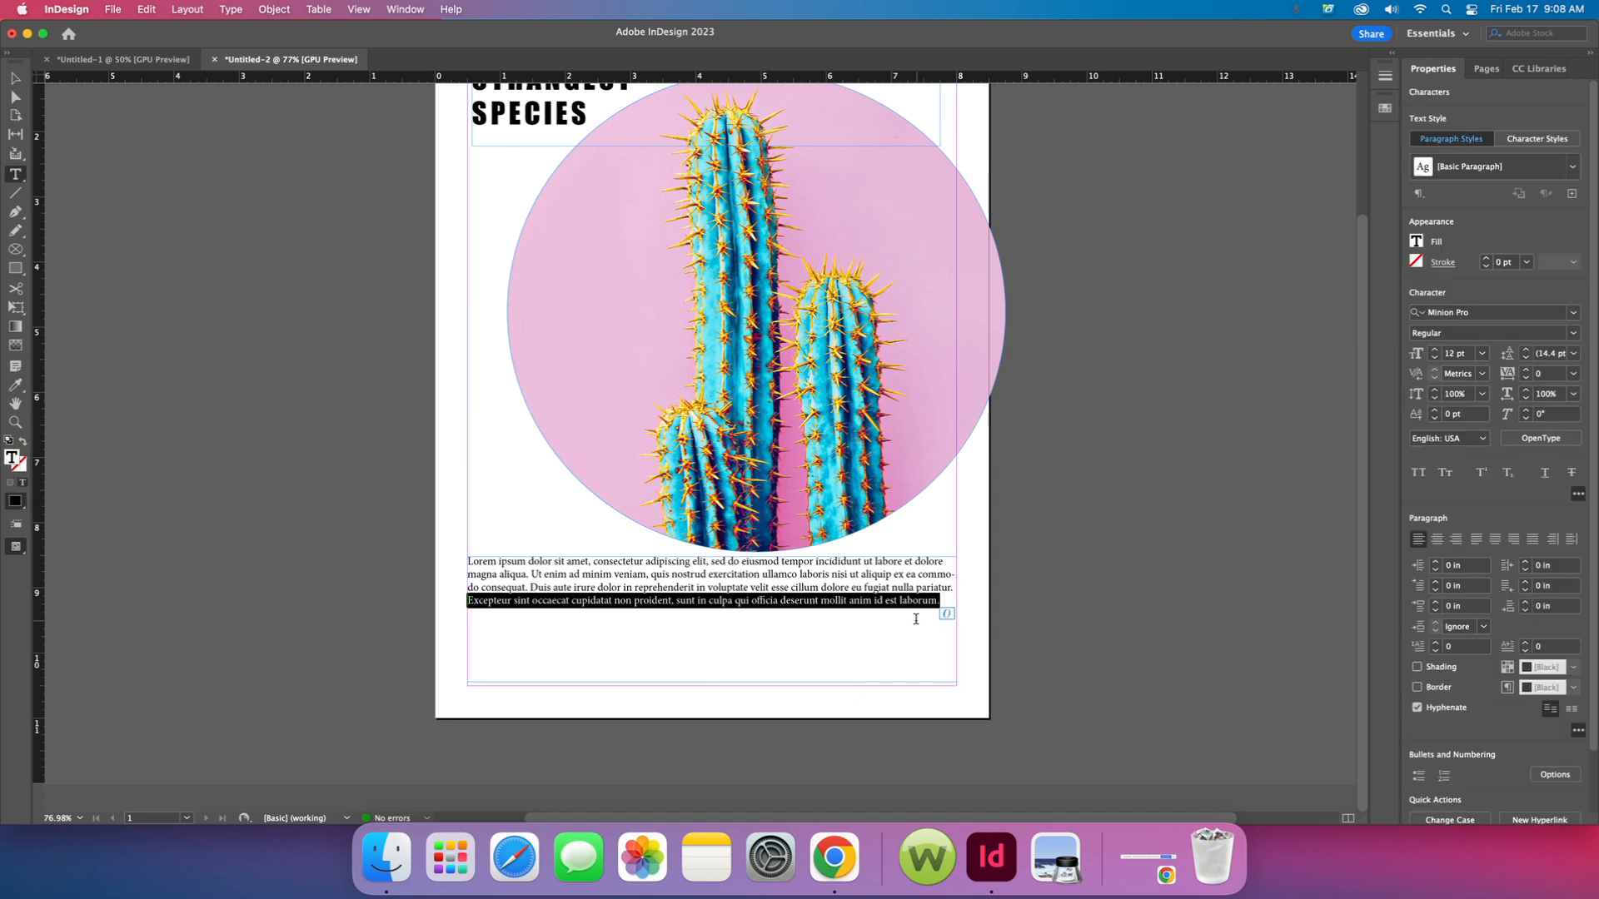
pyautogui.click(917, 619)
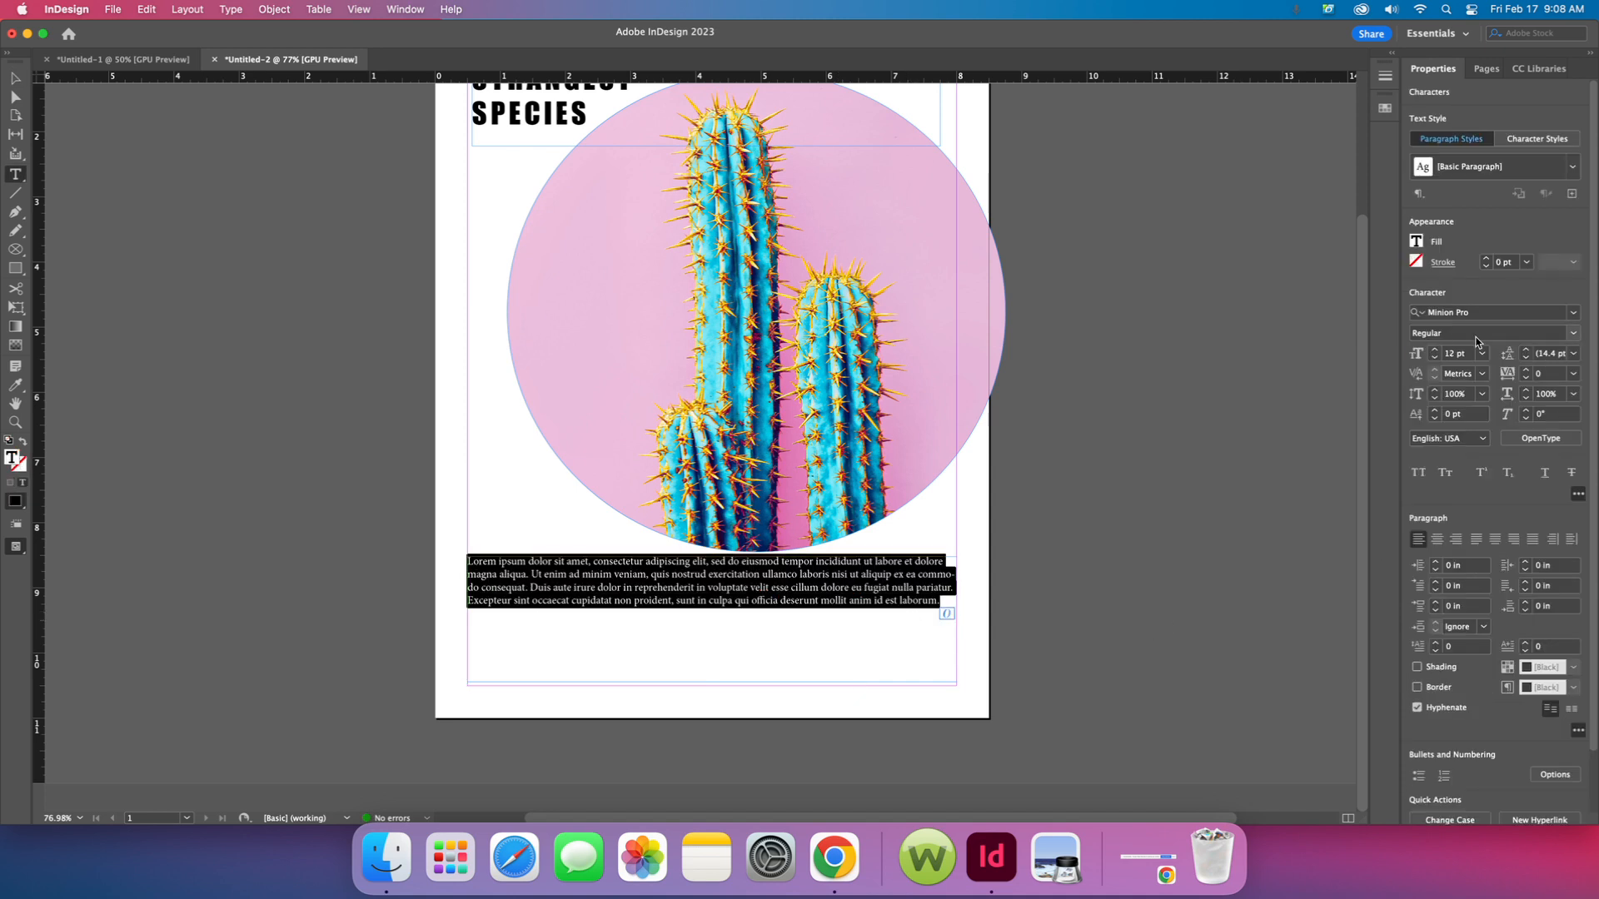
pyautogui.click(1435, 350)
pyautogui.click(1435, 350)
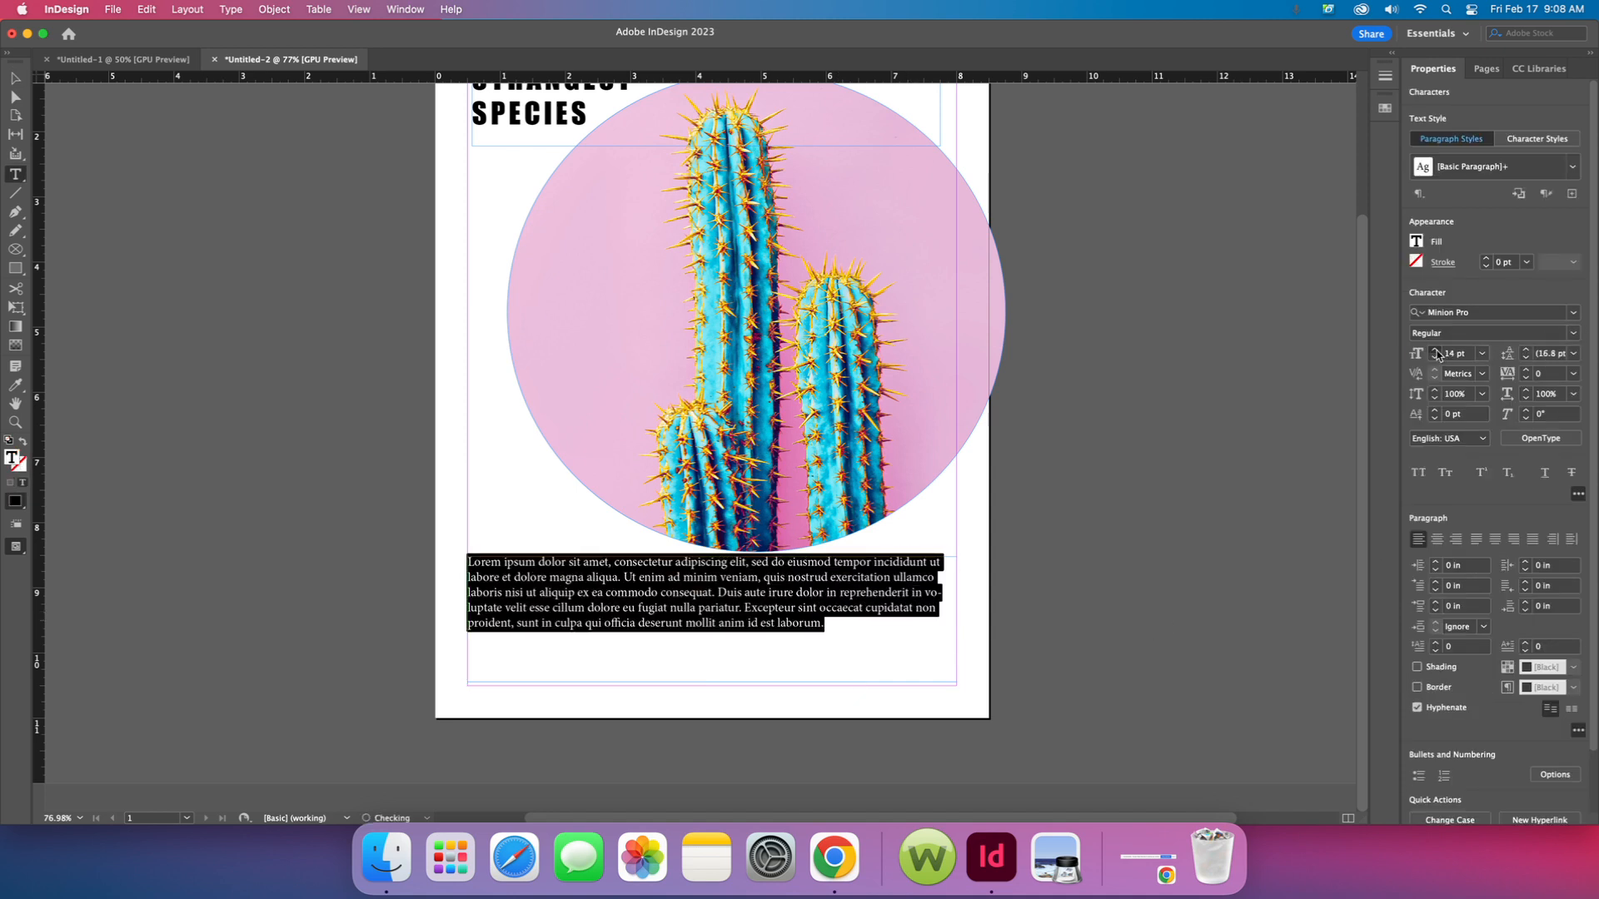
pyautogui.click(1435, 349)
pyautogui.click(1435, 350)
pyautogui.click(1435, 350)
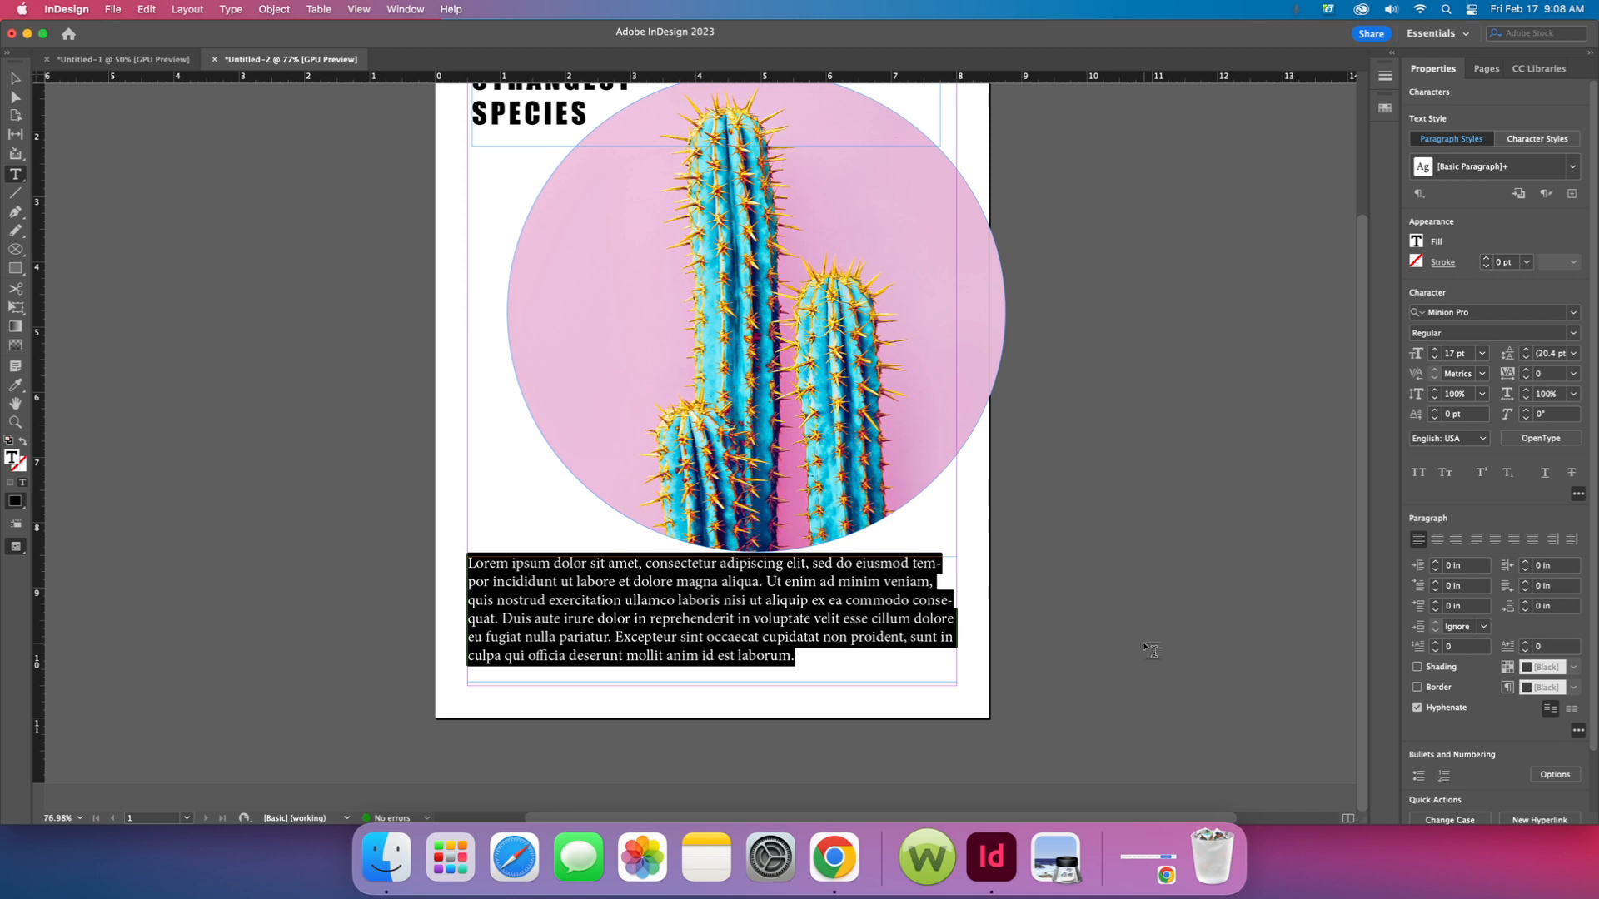
pyautogui.click(1081, 631)
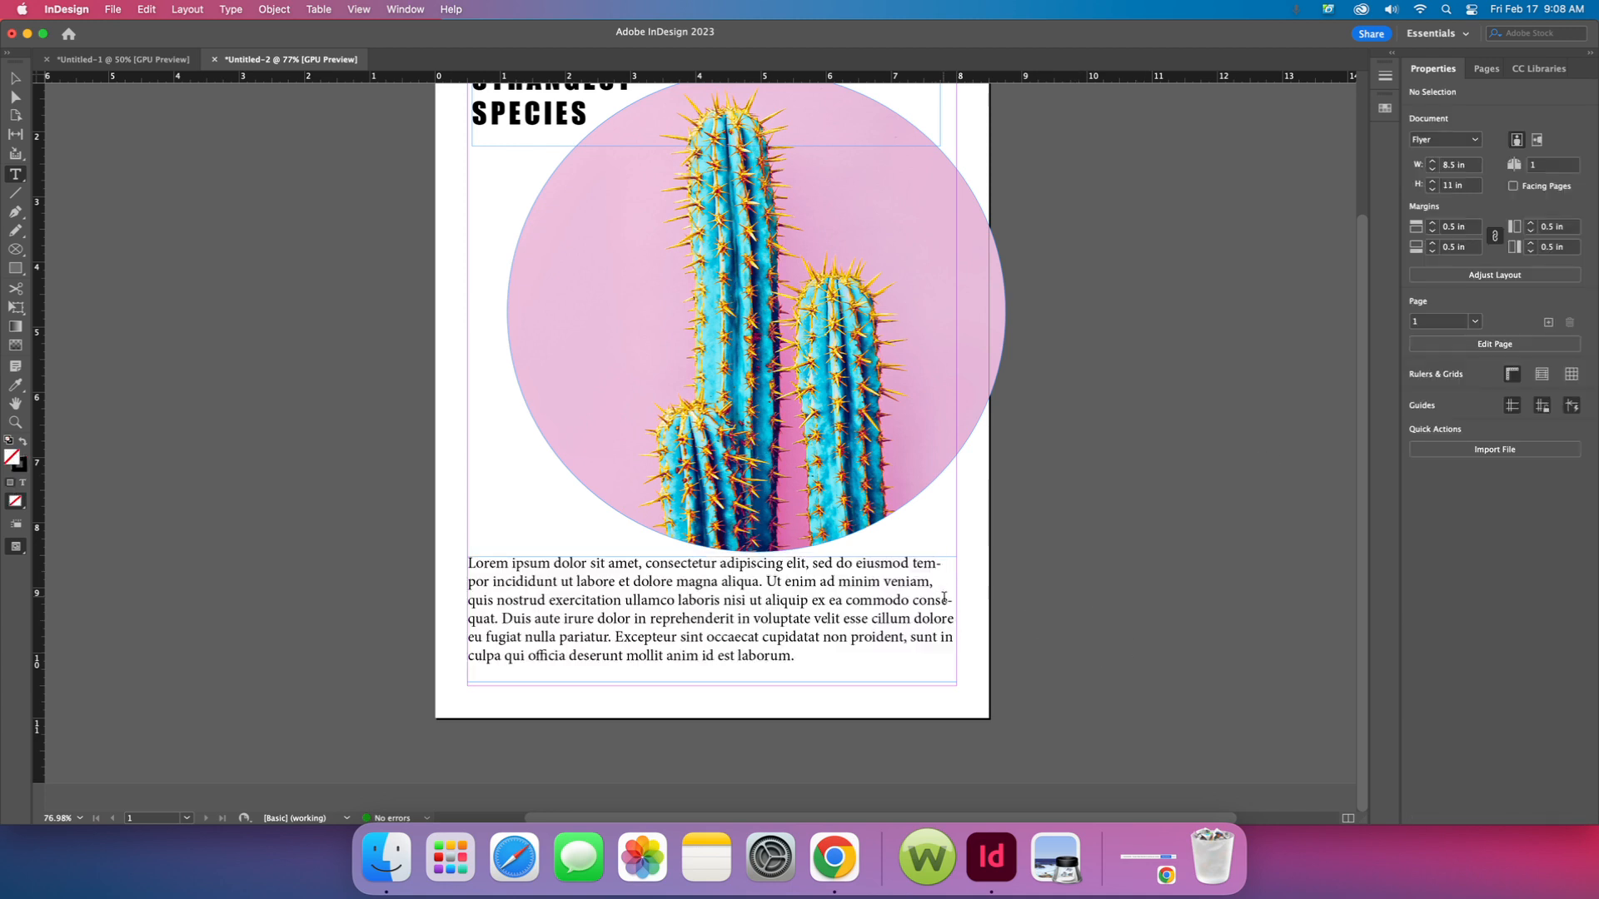
# - Try turning off hyphenation for the lorem ipsum paragraph, and undo the change
pyautogui.click(844, 618)
pyautogui.tripleClick(825, 657)
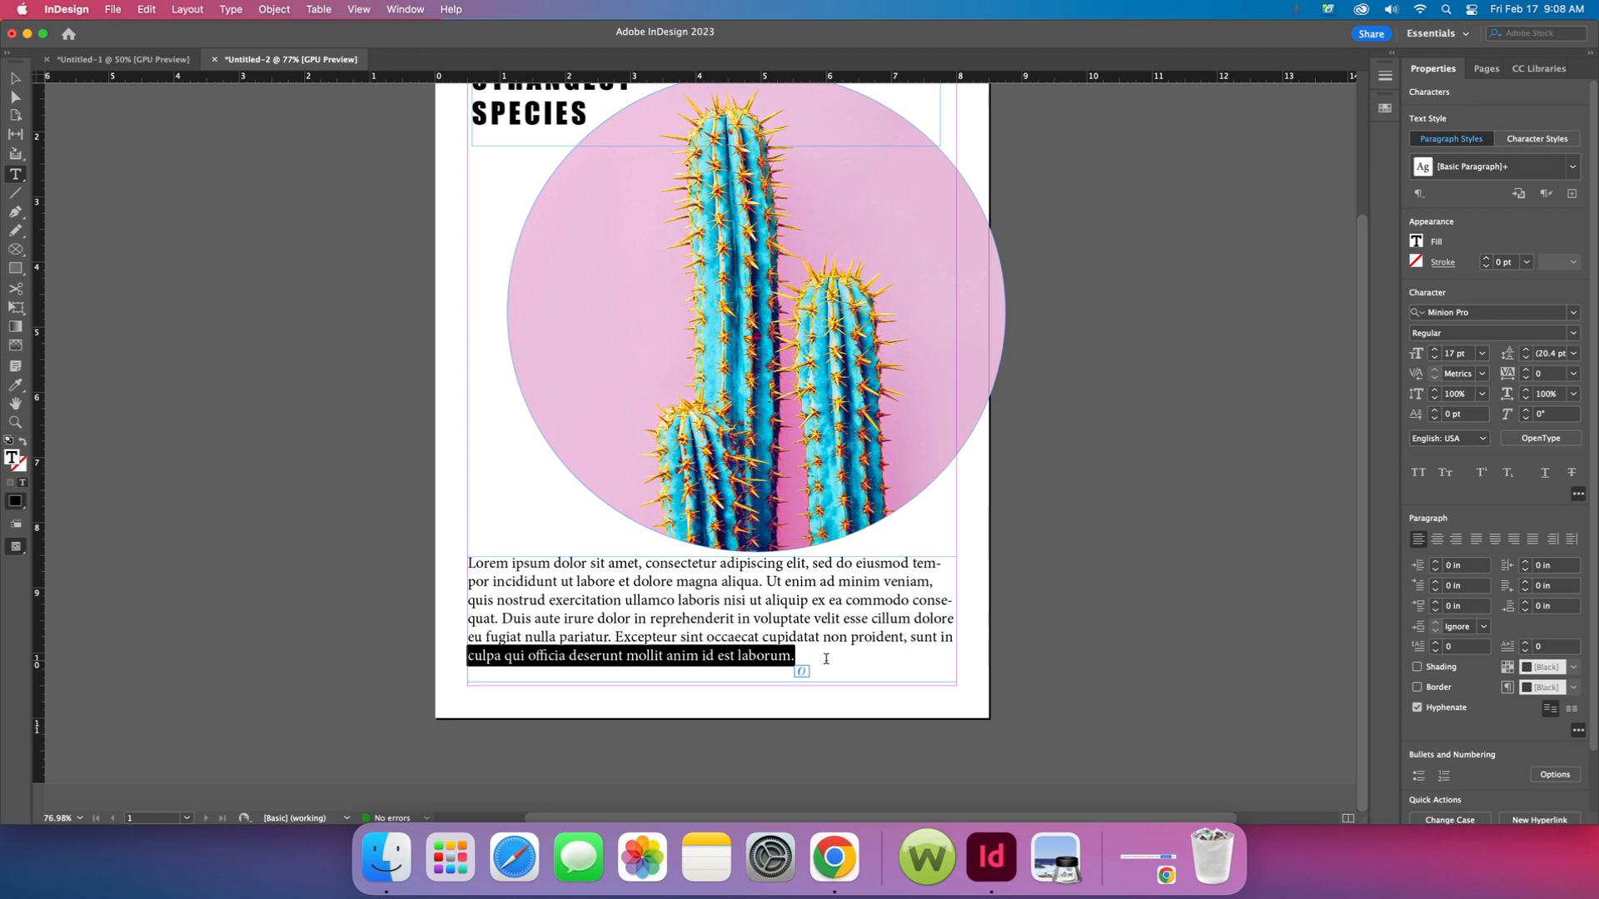
pyautogui.click(828, 655)
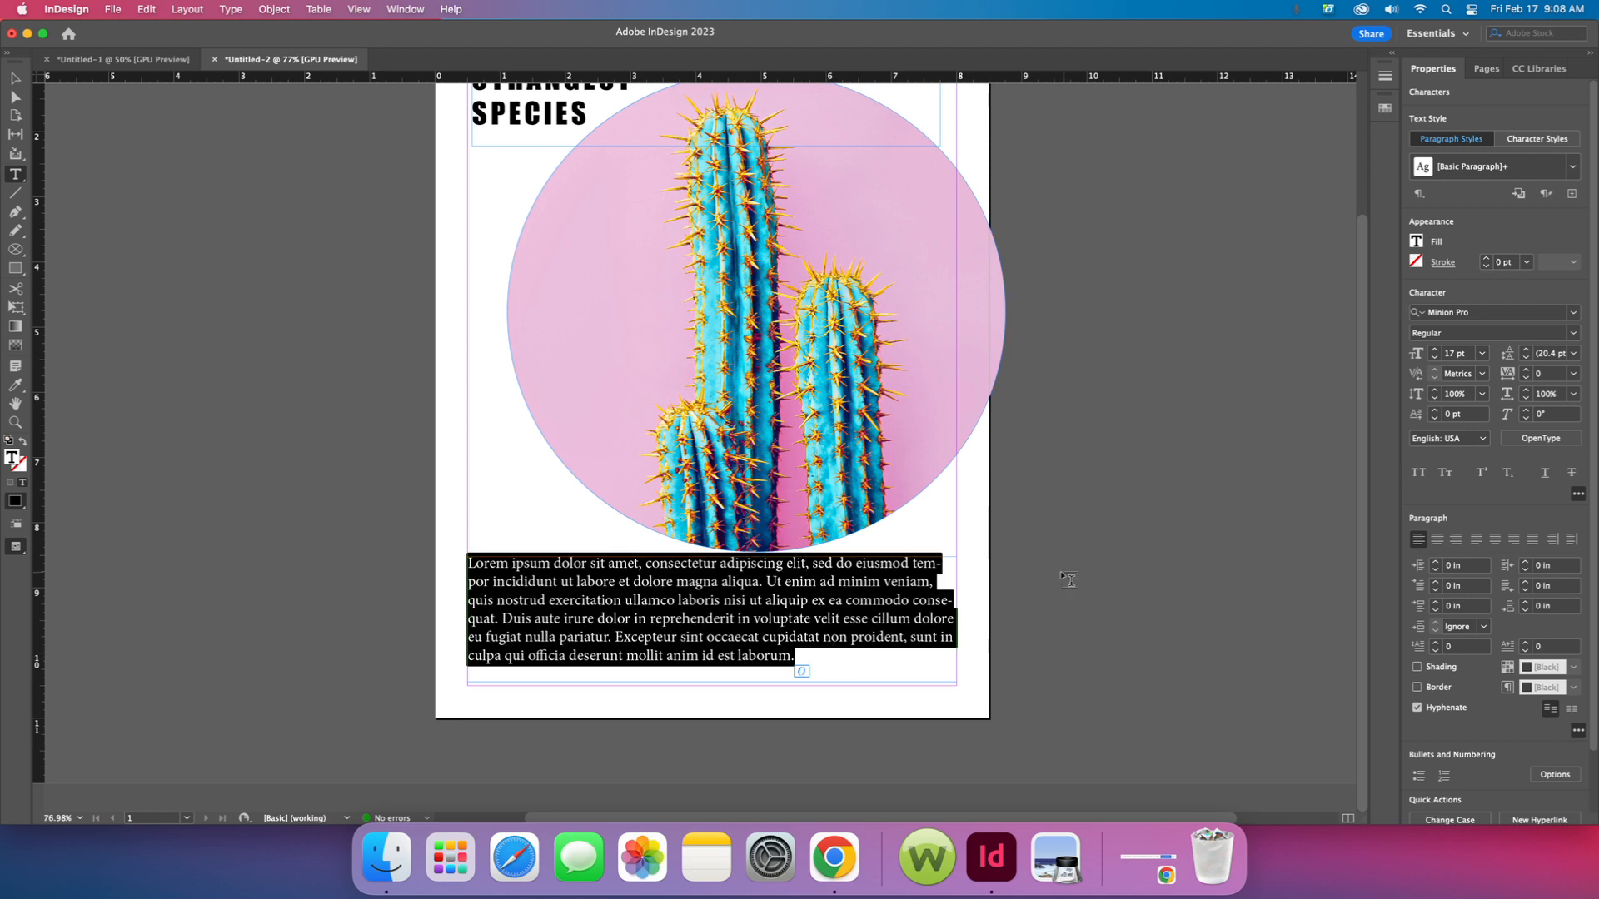
pyautogui.click(939, 667)
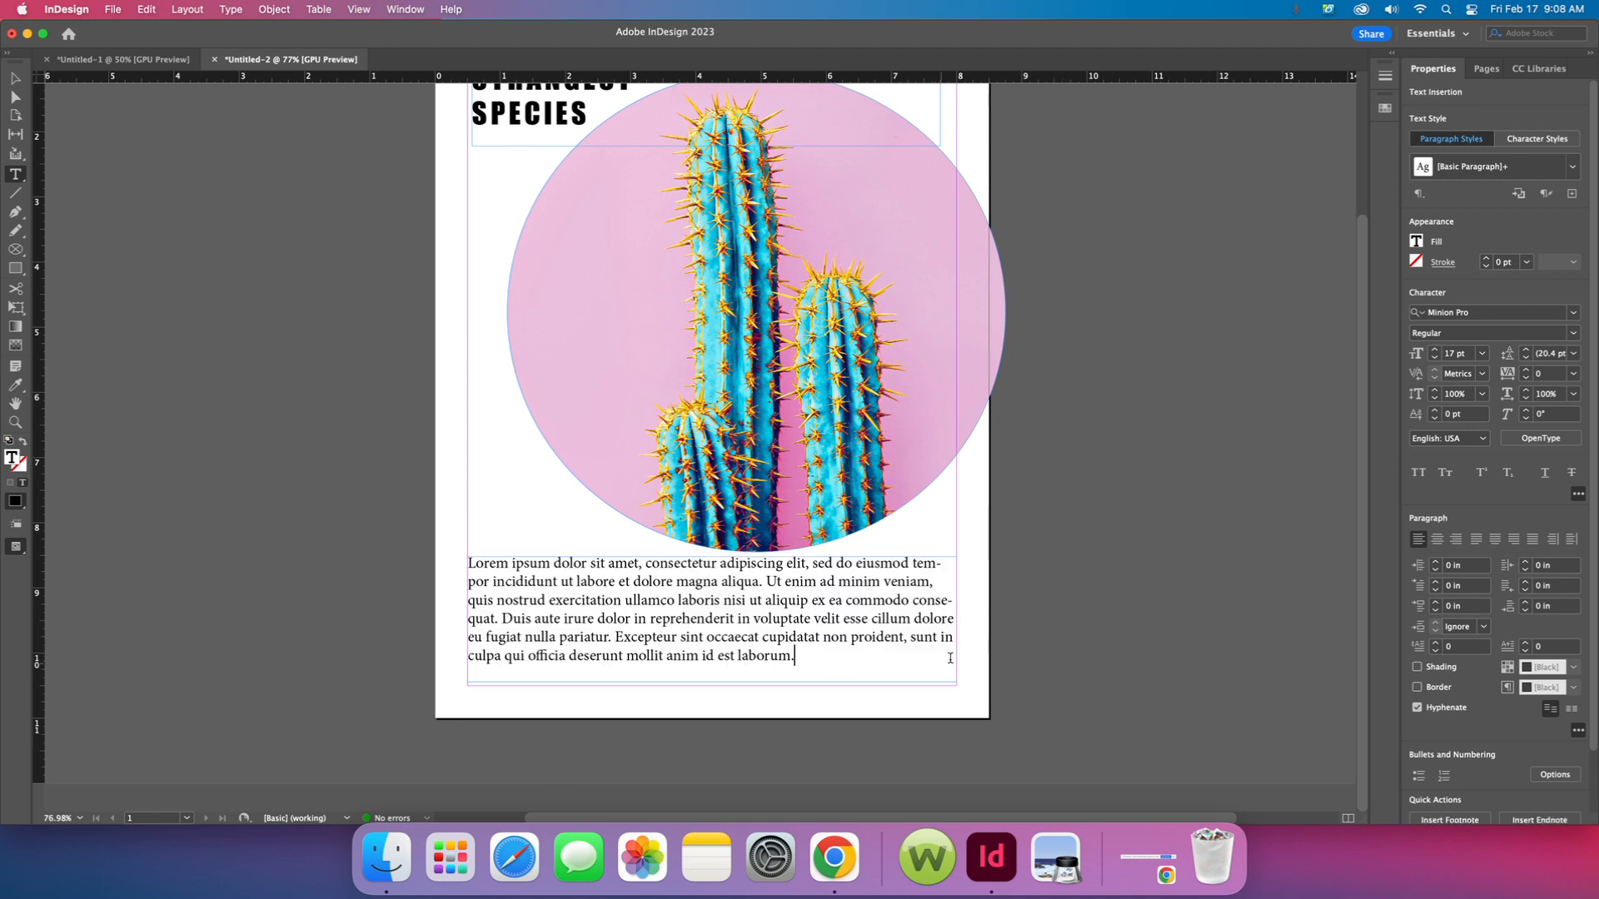
pyautogui.click(934, 601)
pyautogui.click(1416, 708)
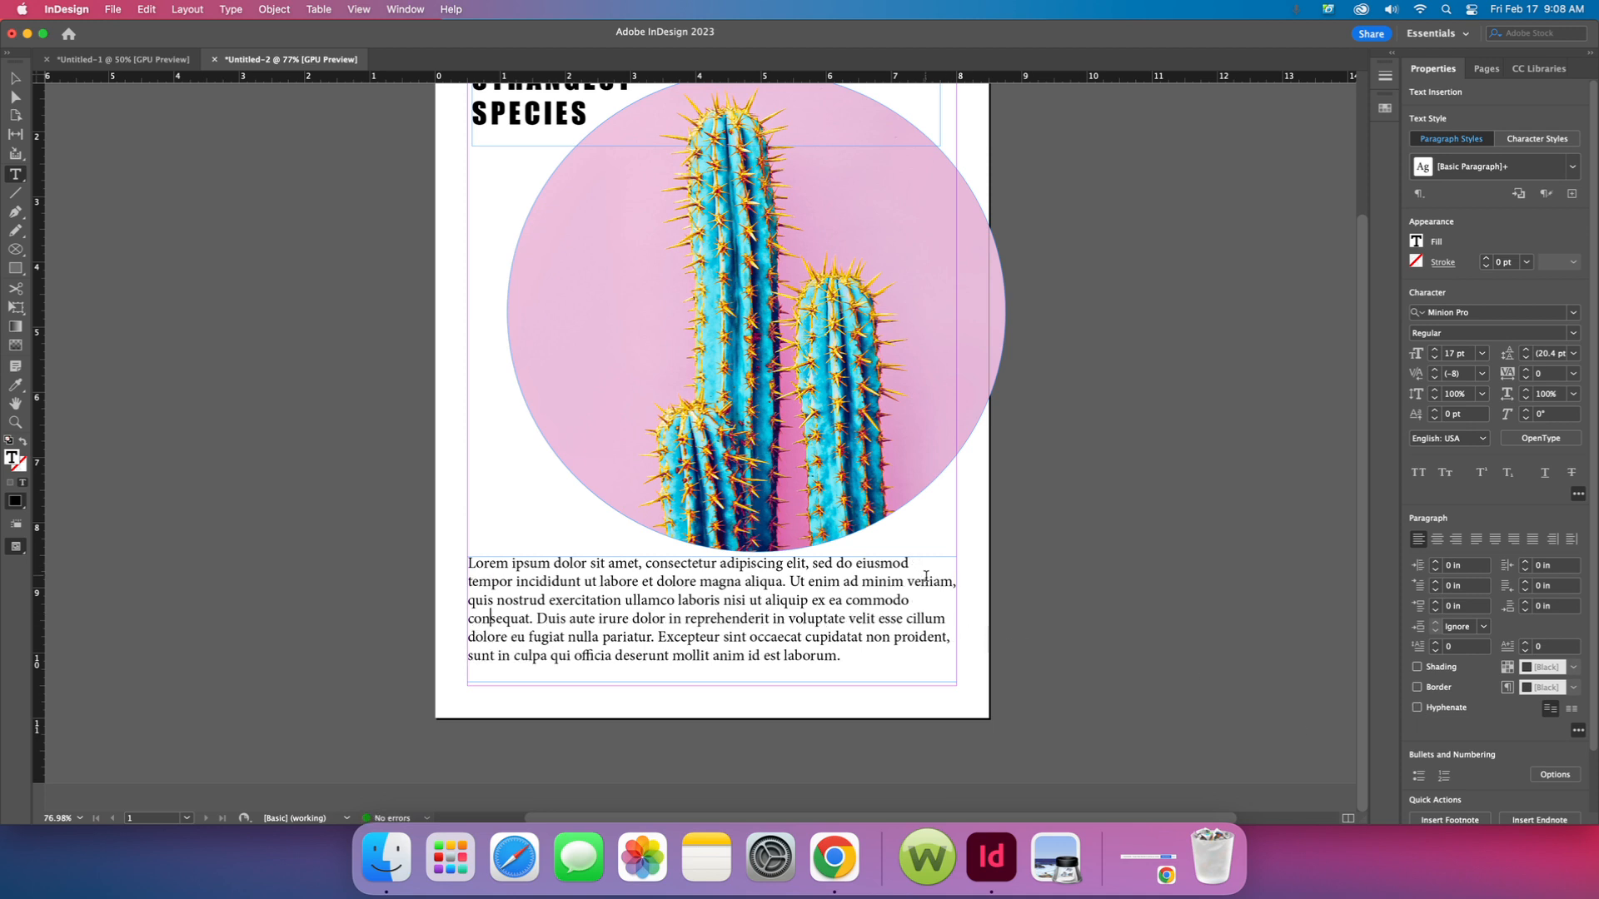
pyautogui.press('super+z')
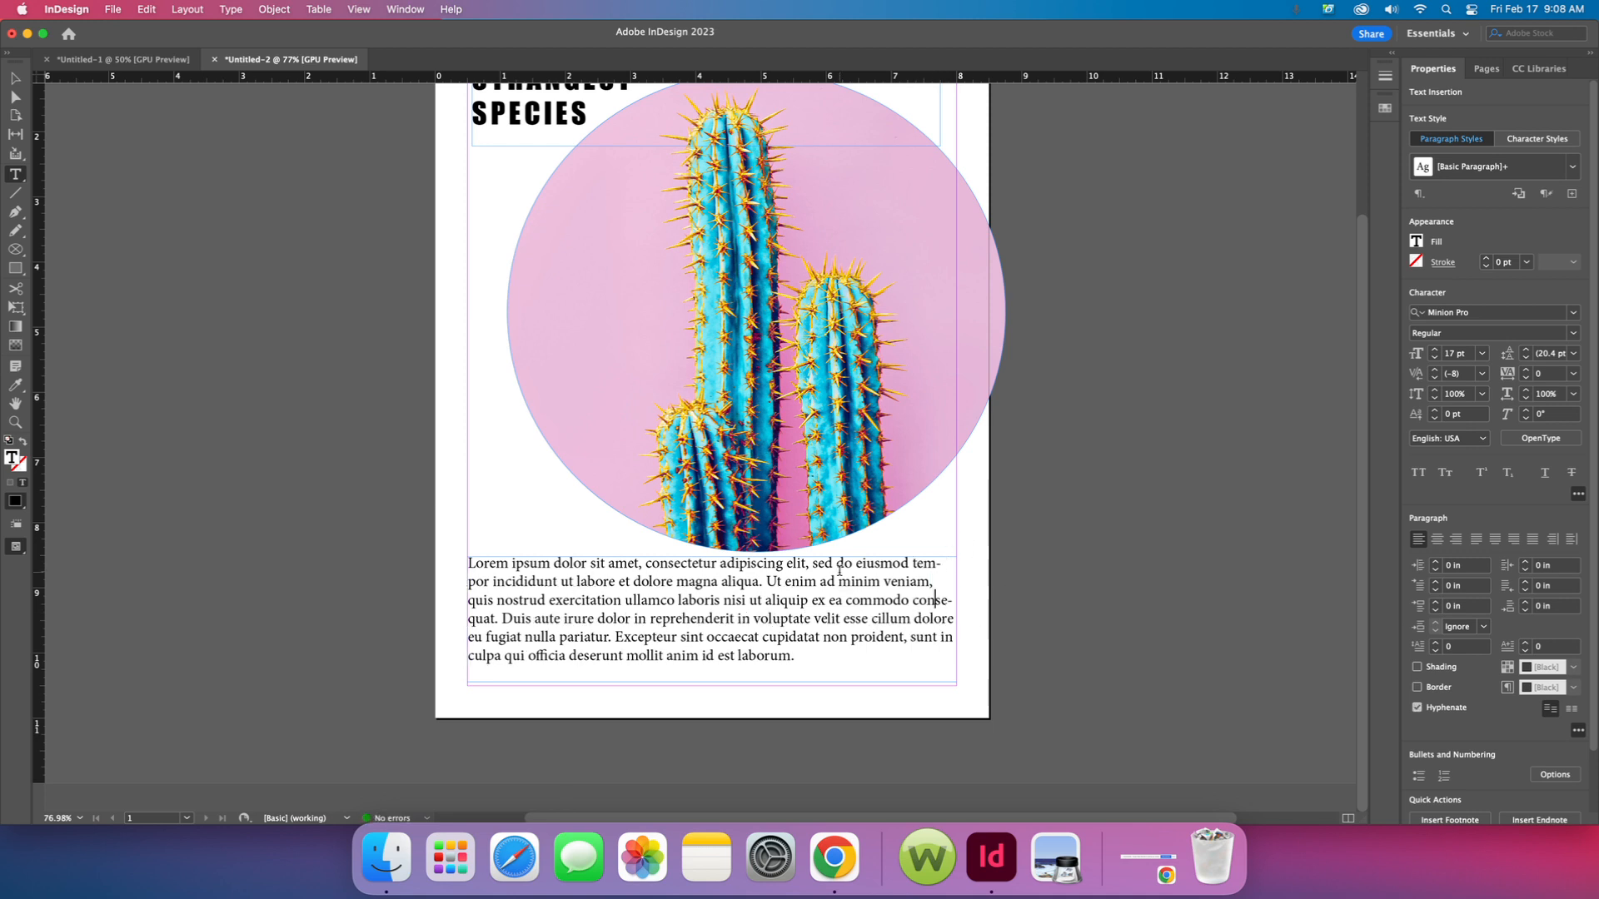
# - Narrow the body text frame from its right side to about 7.11 in wide and turn off hyphenation for its paragraph
pyautogui.click(15, 77)
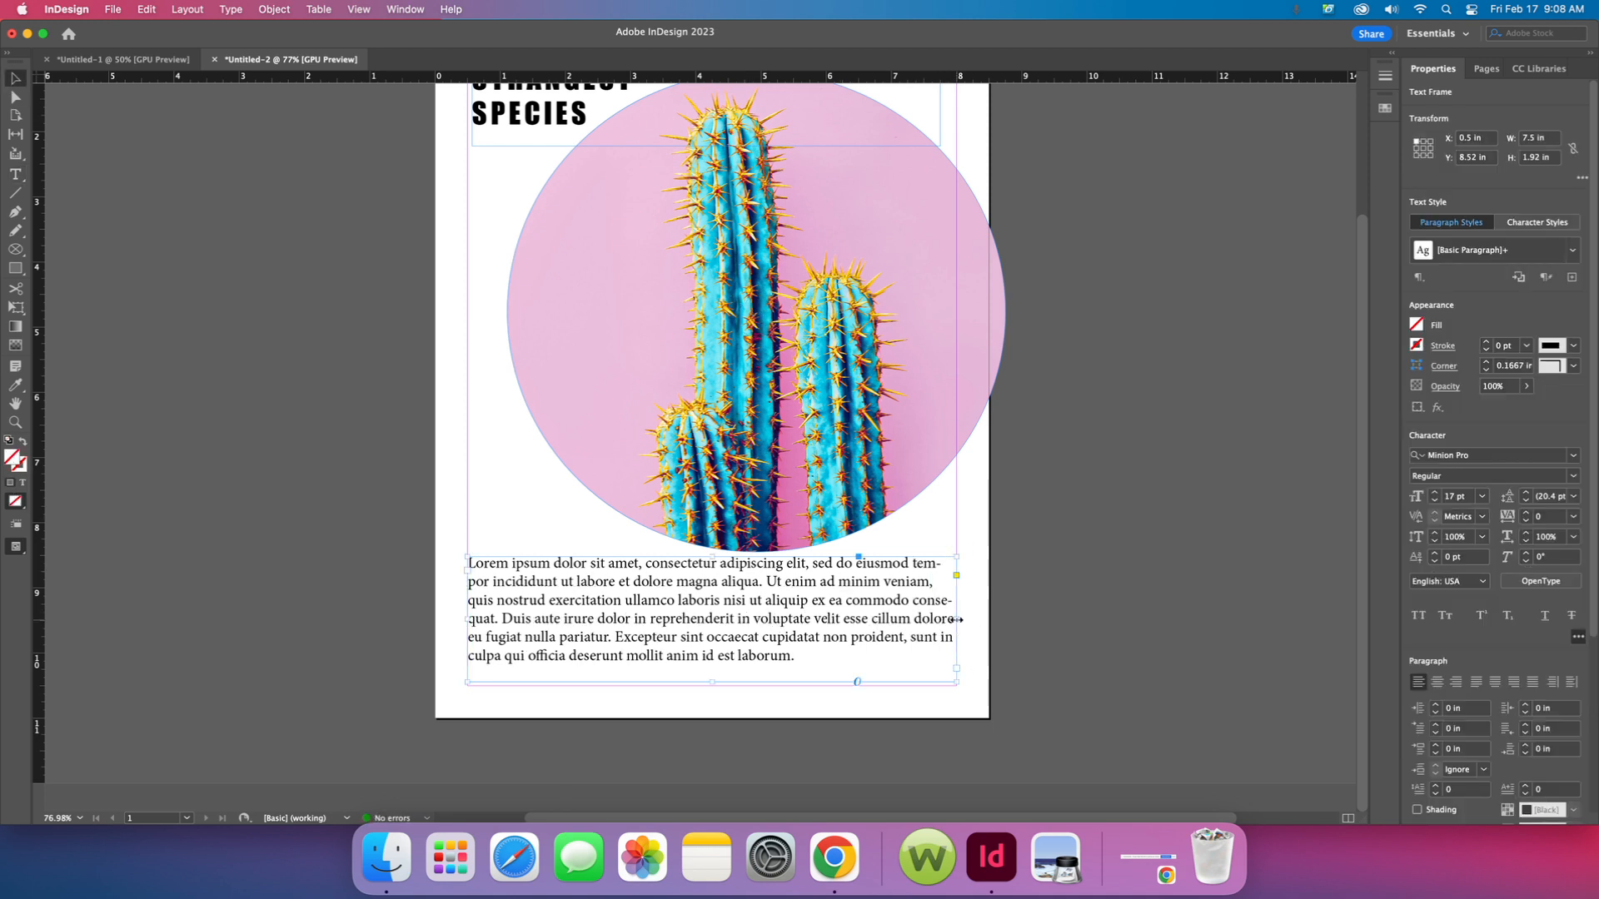
pyautogui.moveTo(956, 619)
pyautogui.mouseDown()
pyautogui.moveTo(900, 621)
pyautogui.moveTo(931, 621)
pyautogui.mouseUp()
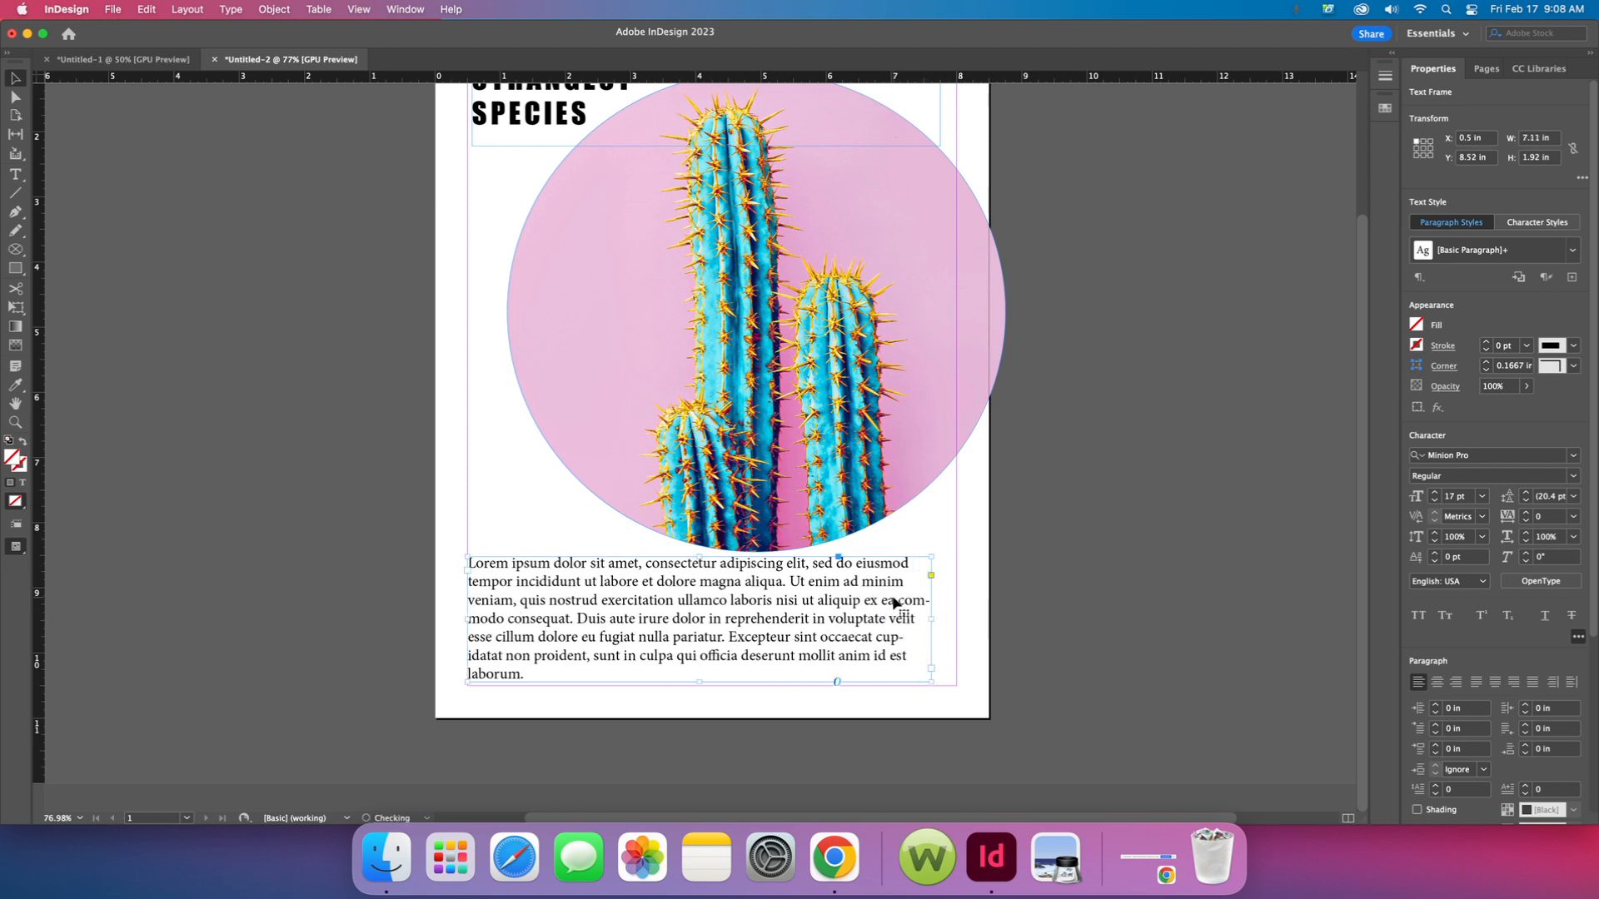
pyautogui.tripleClick(904, 604)
pyautogui.click(911, 590)
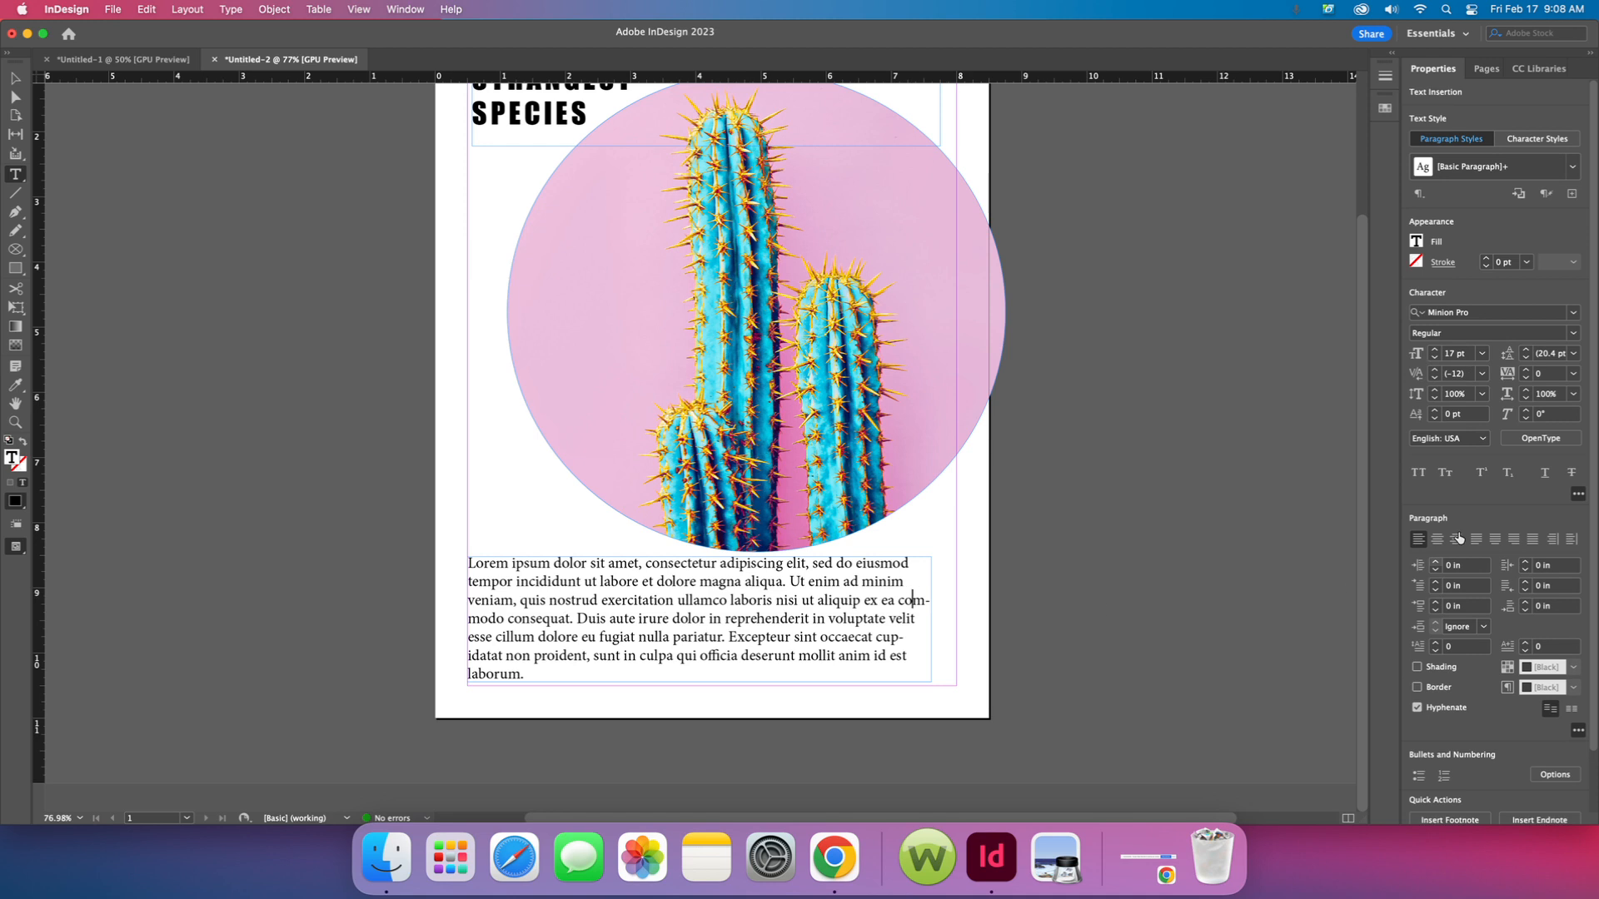
pyautogui.click(1418, 709)
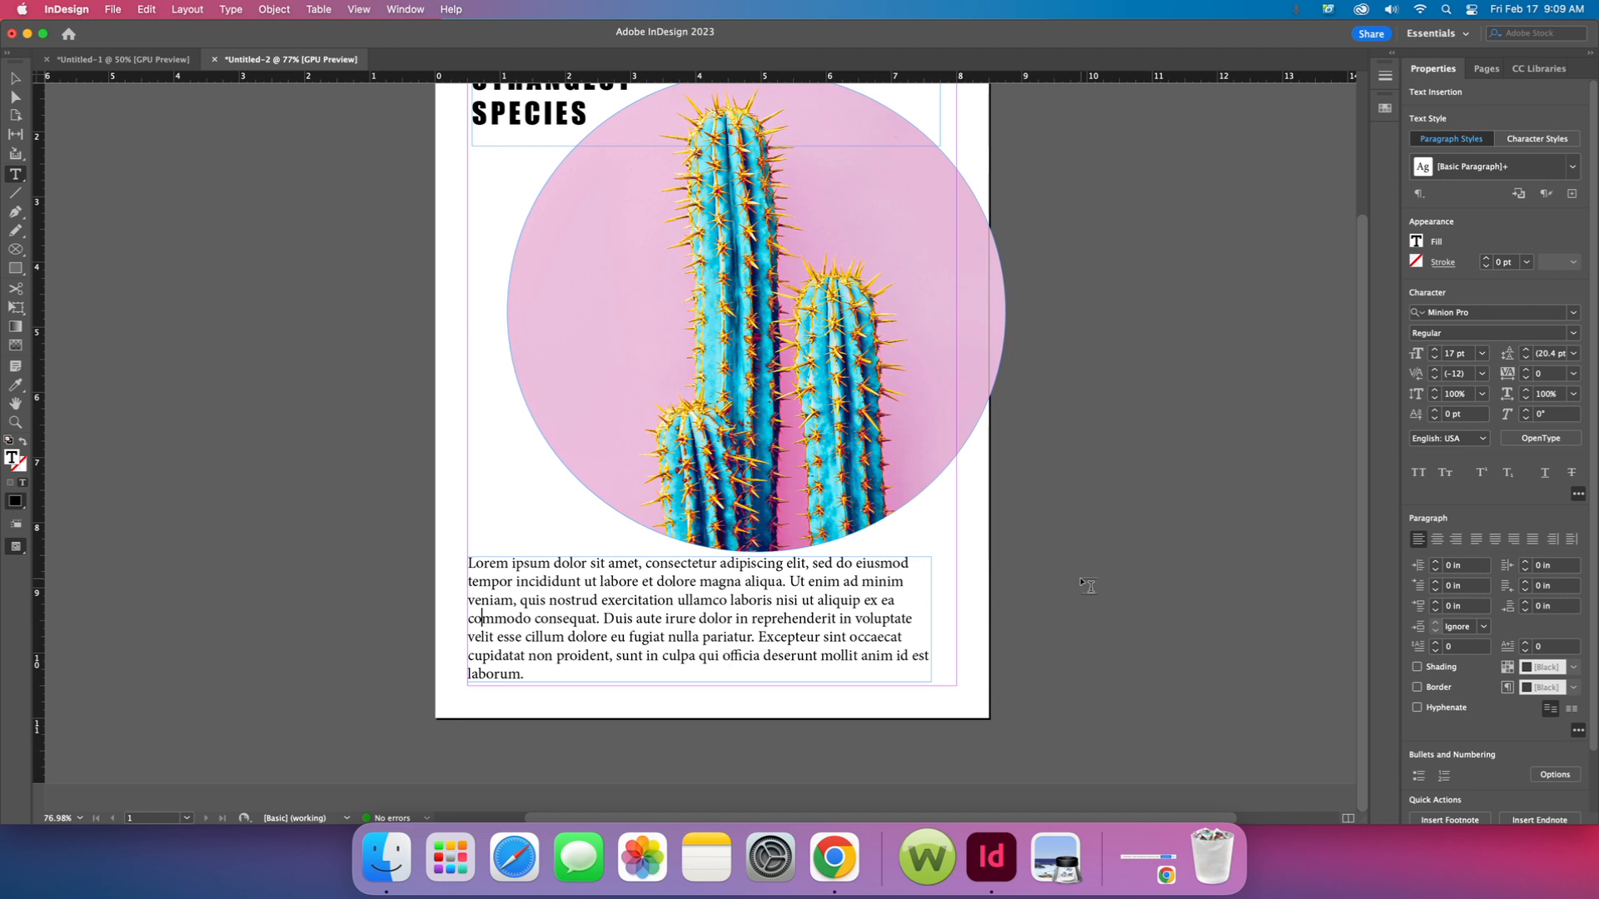
# - Preview the whole flyer at 50% without guides and frame edges, and return to the normal view
pyautogui.scroll(1, 1087, 586)
pyautogui.press('super+minus')
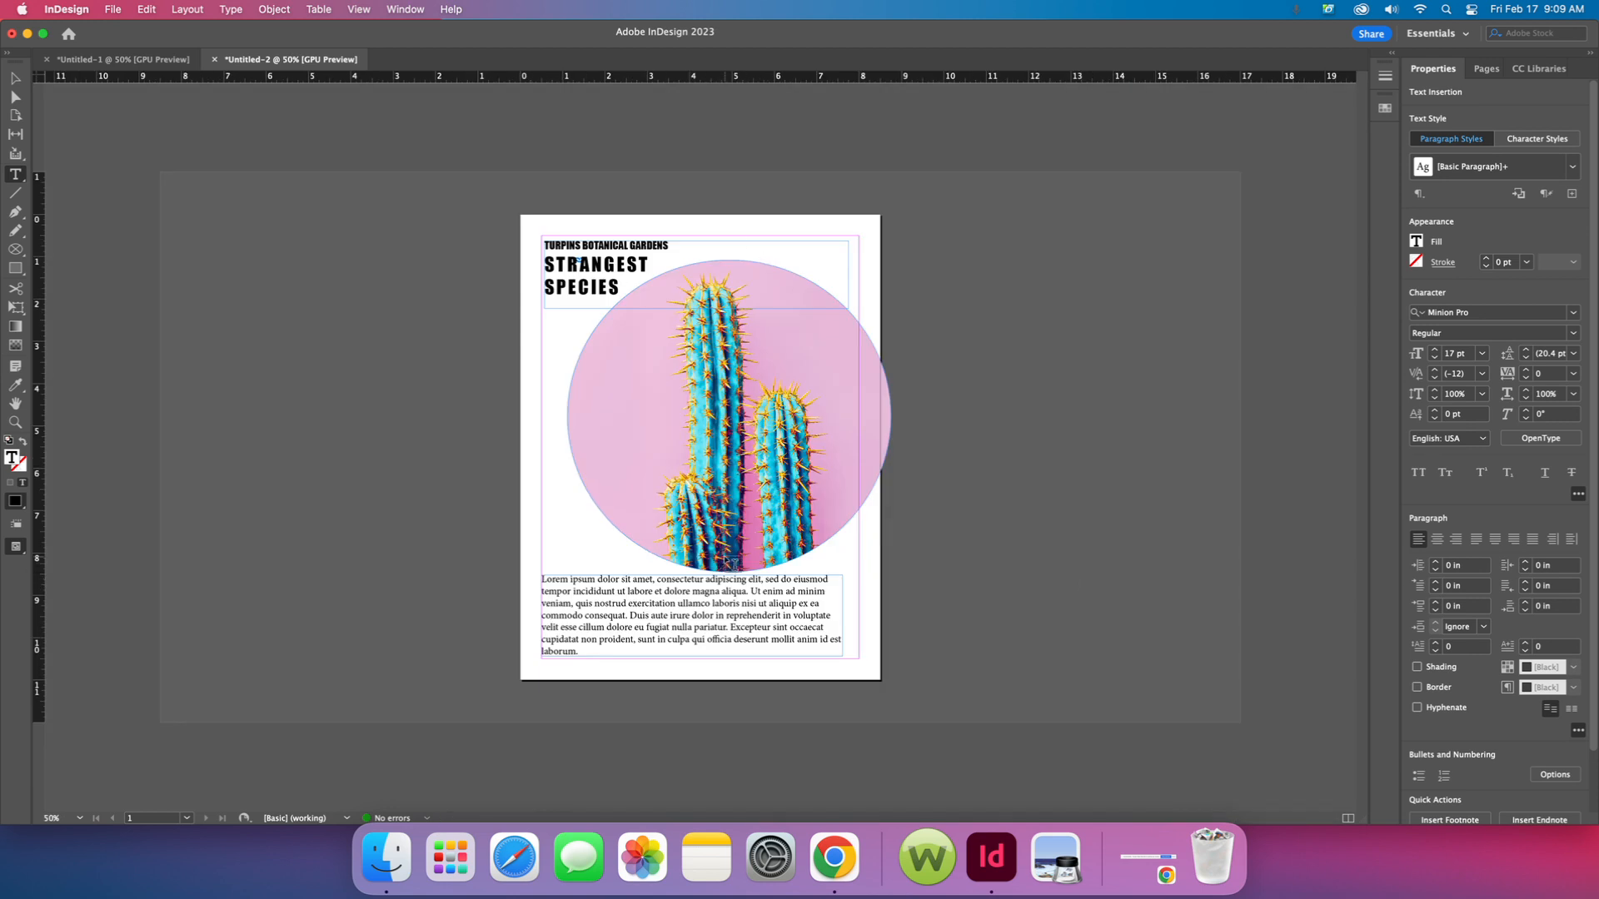
pyautogui.write('w')
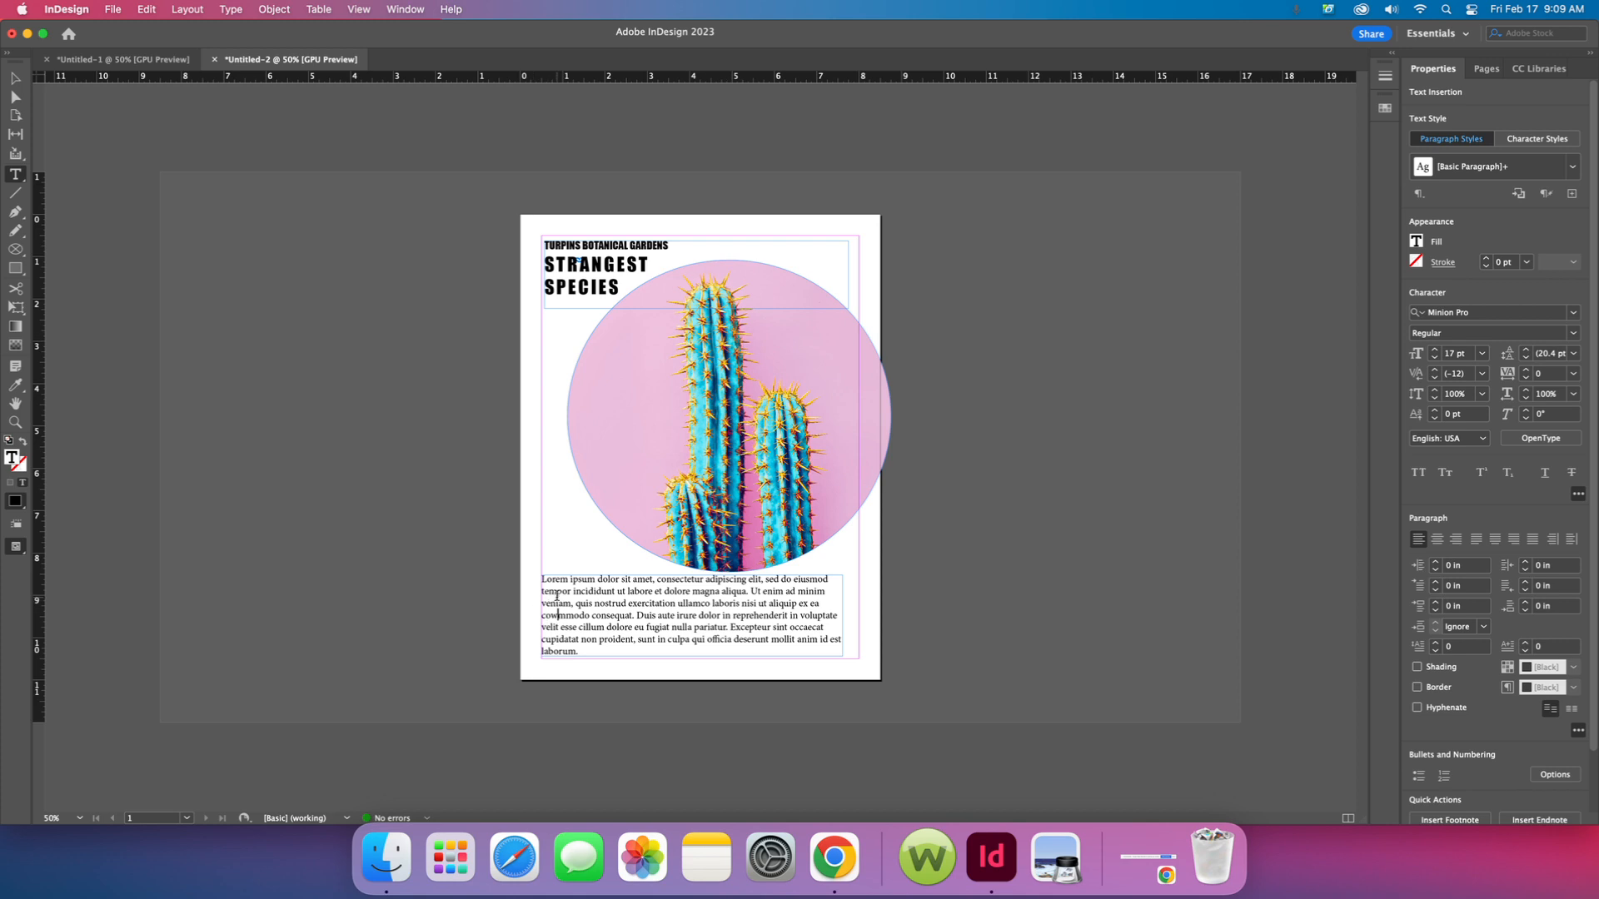
pyautogui.press('super+z')
pyautogui.click(412, 525)
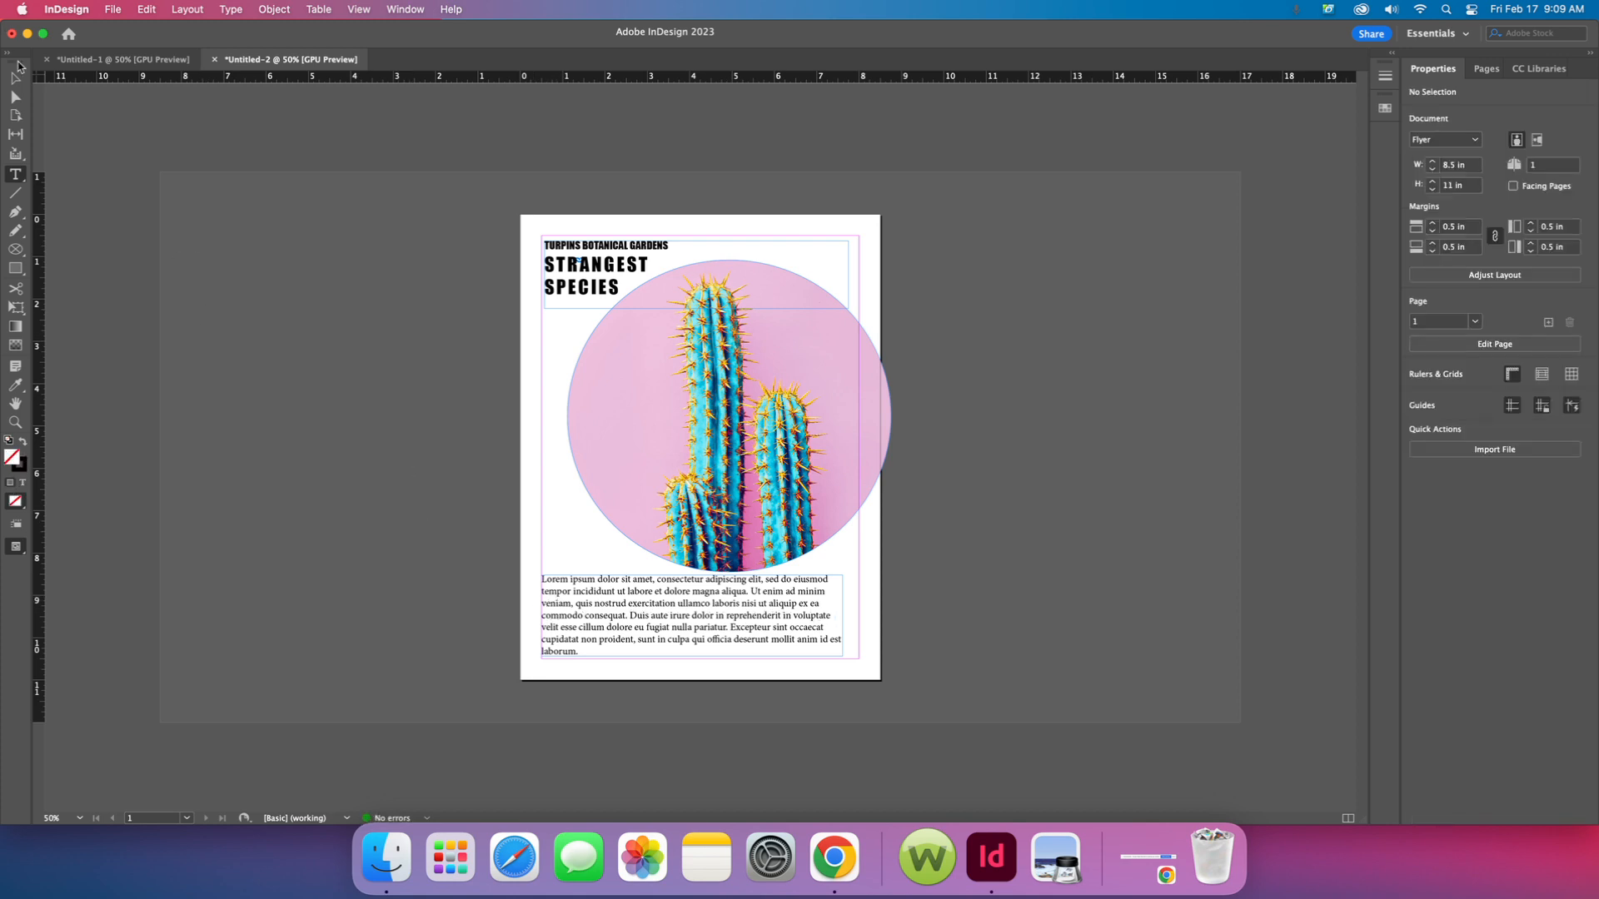
pyautogui.click(16, 78)
pyautogui.press('w')
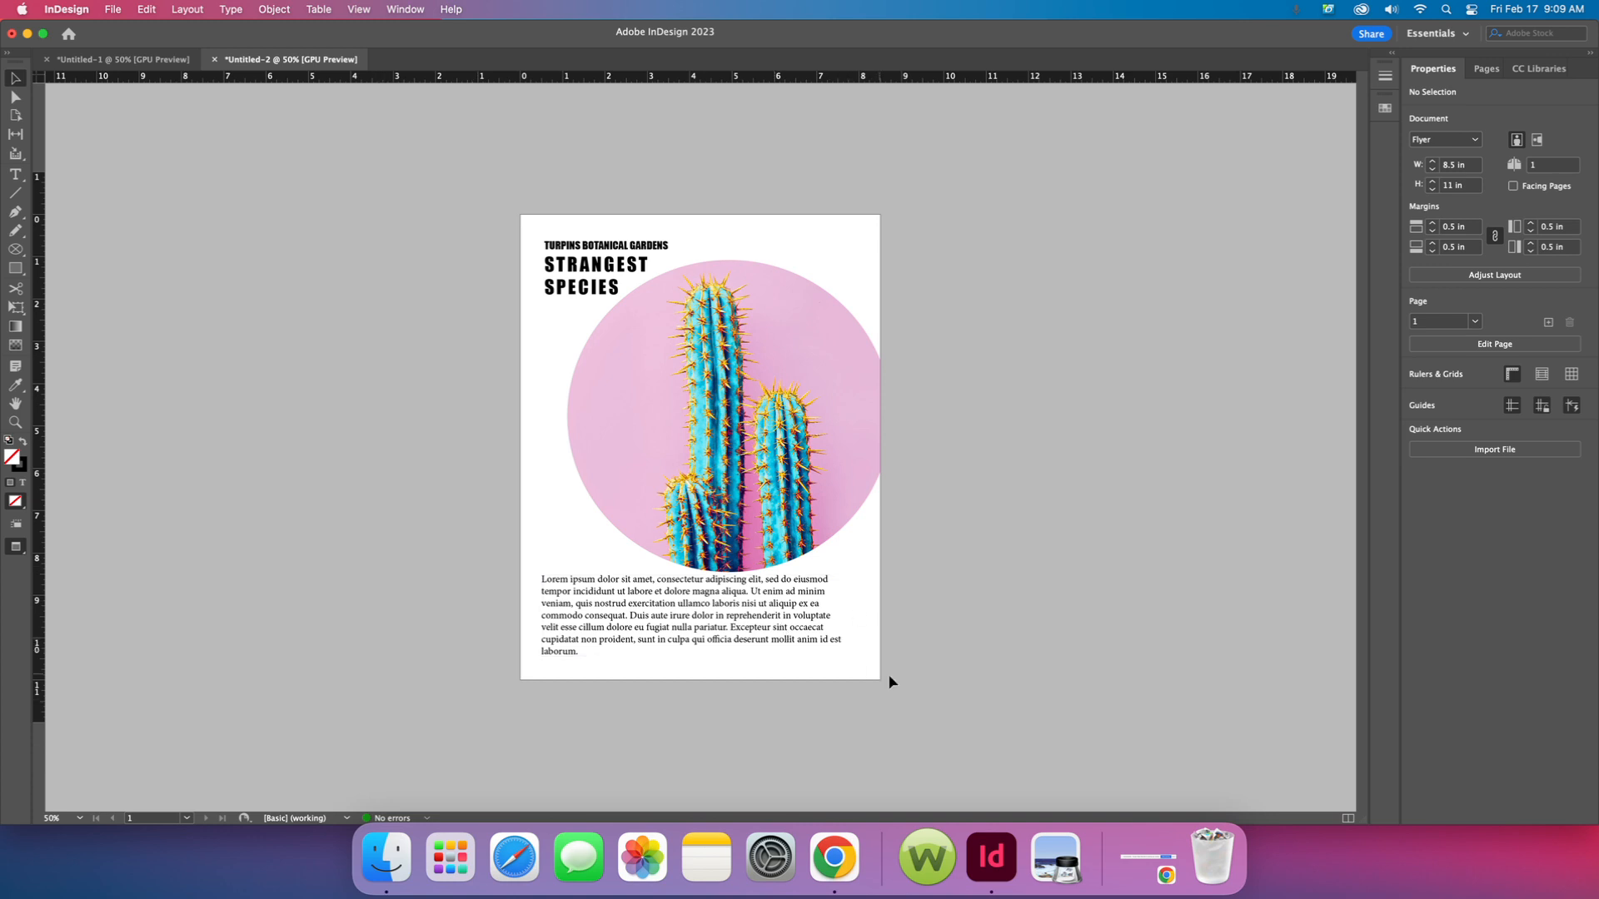
pyautogui.press('w')
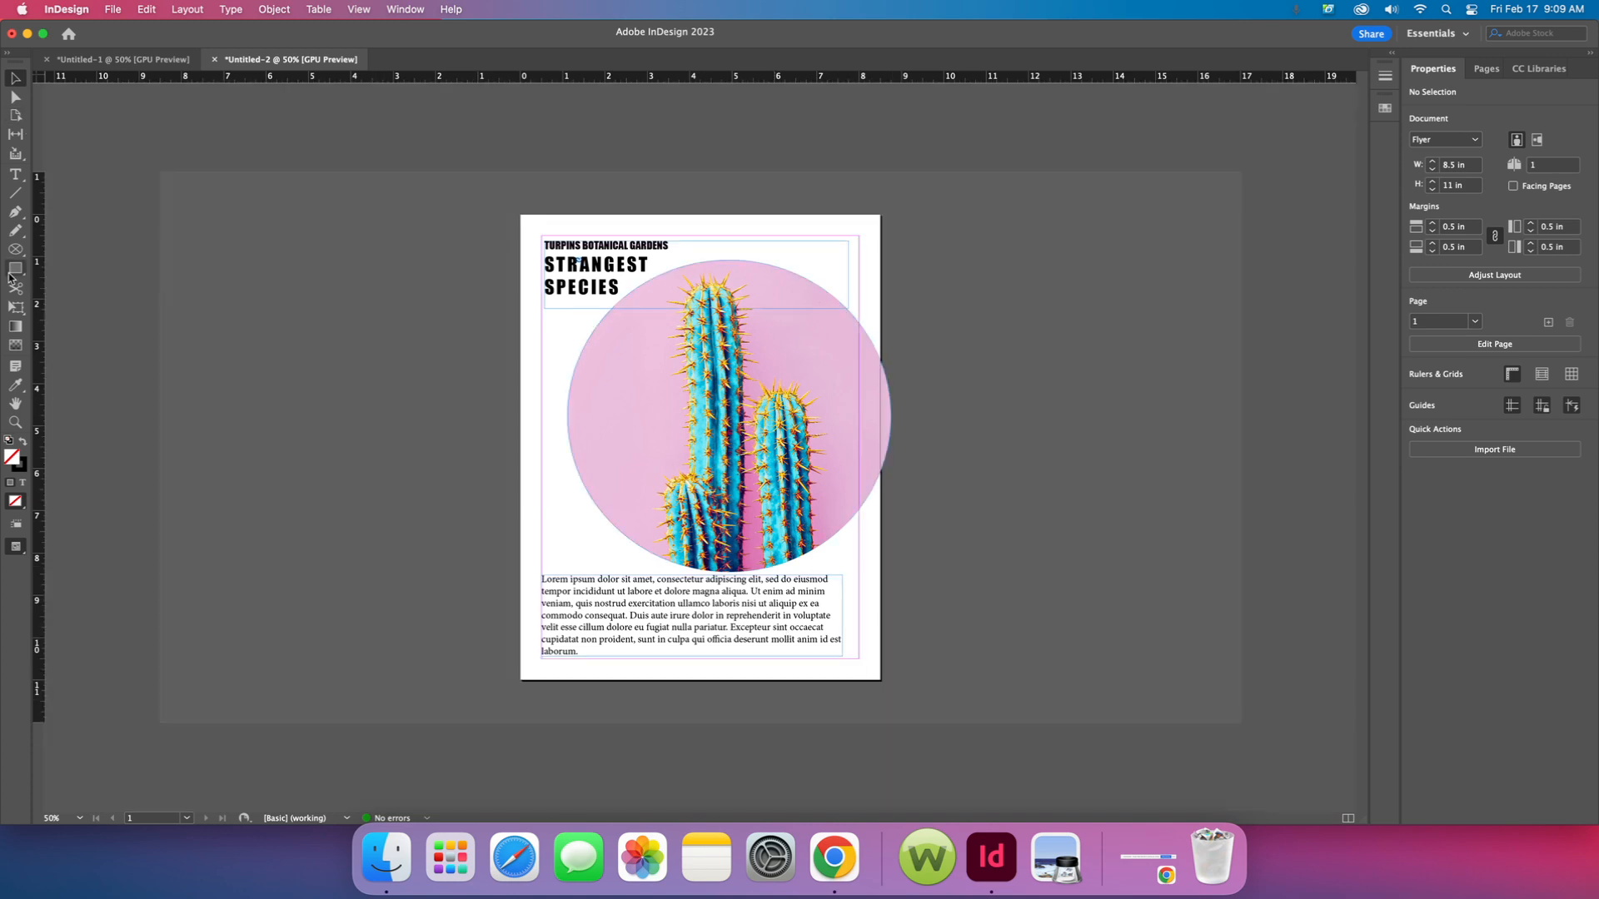
# - Draw a rectangle about 0.74 by 2.36 in beside the body text and fill it with turquoise sampled from the cactus
pyautogui.click(12, 270)
pyautogui.moveTo(842, 567); pyautogui.dragTo(874, 667)
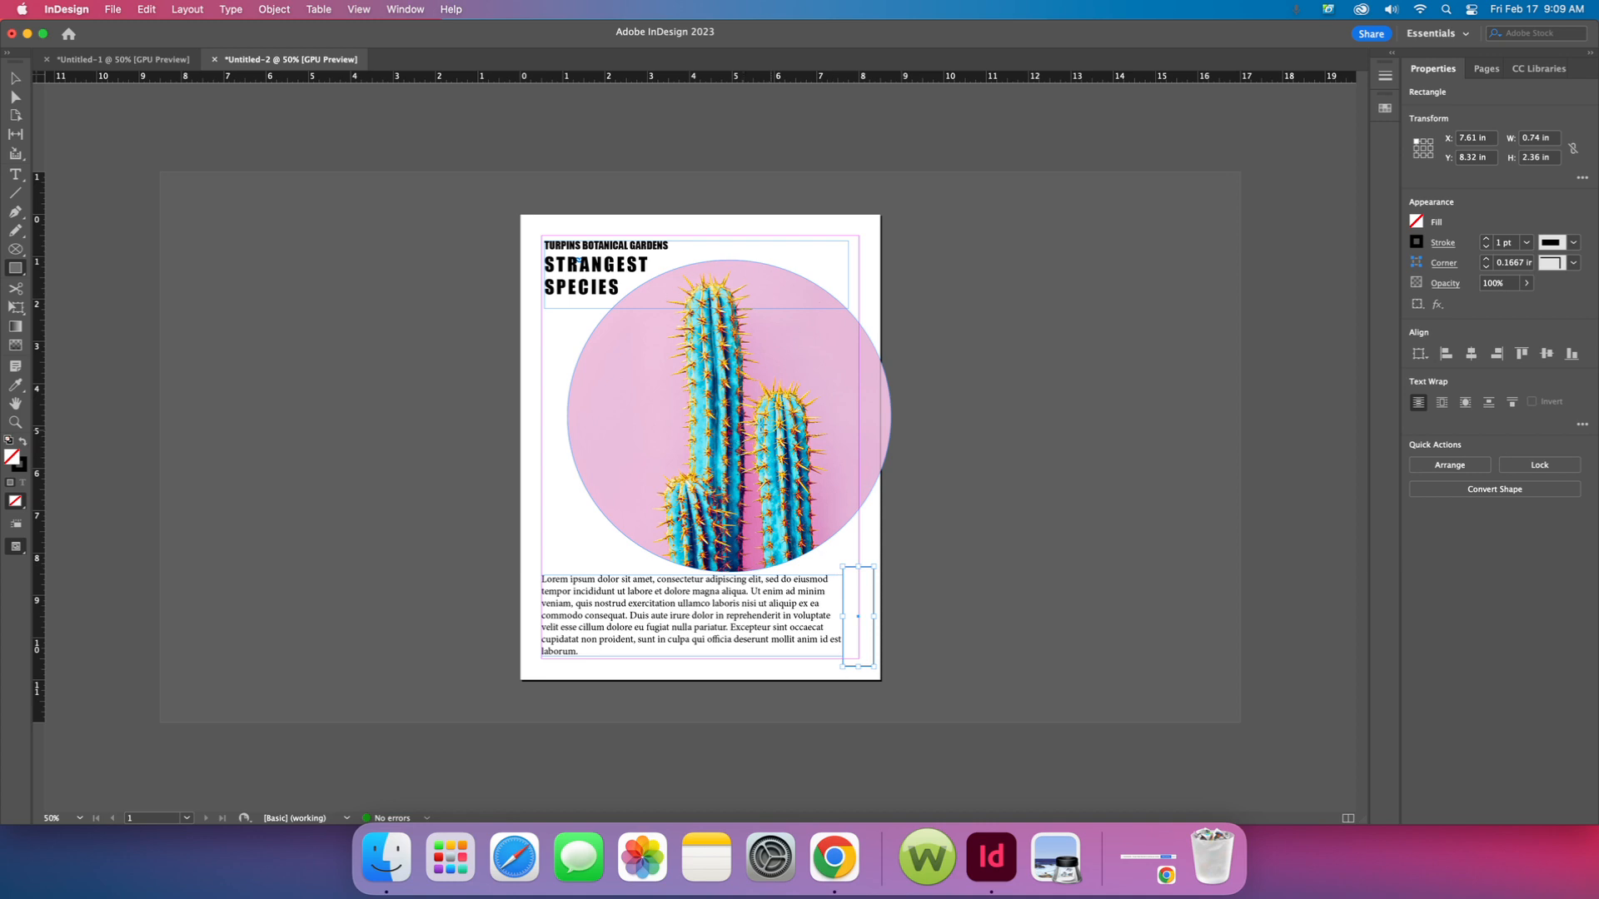
pyautogui.press('i')
pyautogui.click(705, 438)
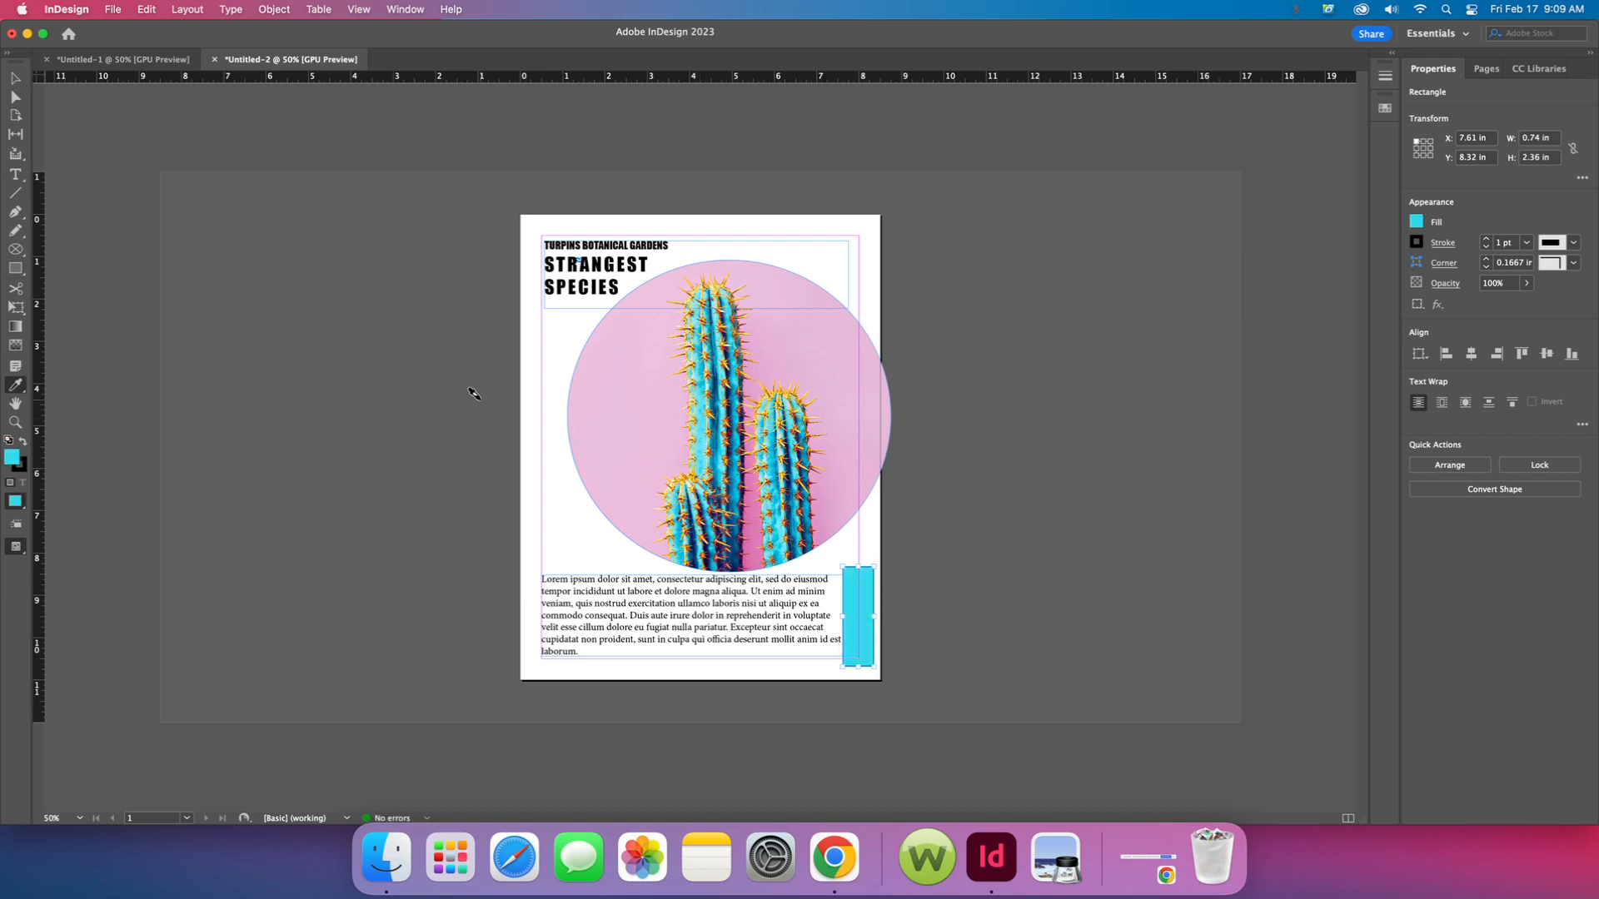
# - Set the turquoise rectangle's stroke weight to 0 pt and deselect it
pyautogui.press('super+1')
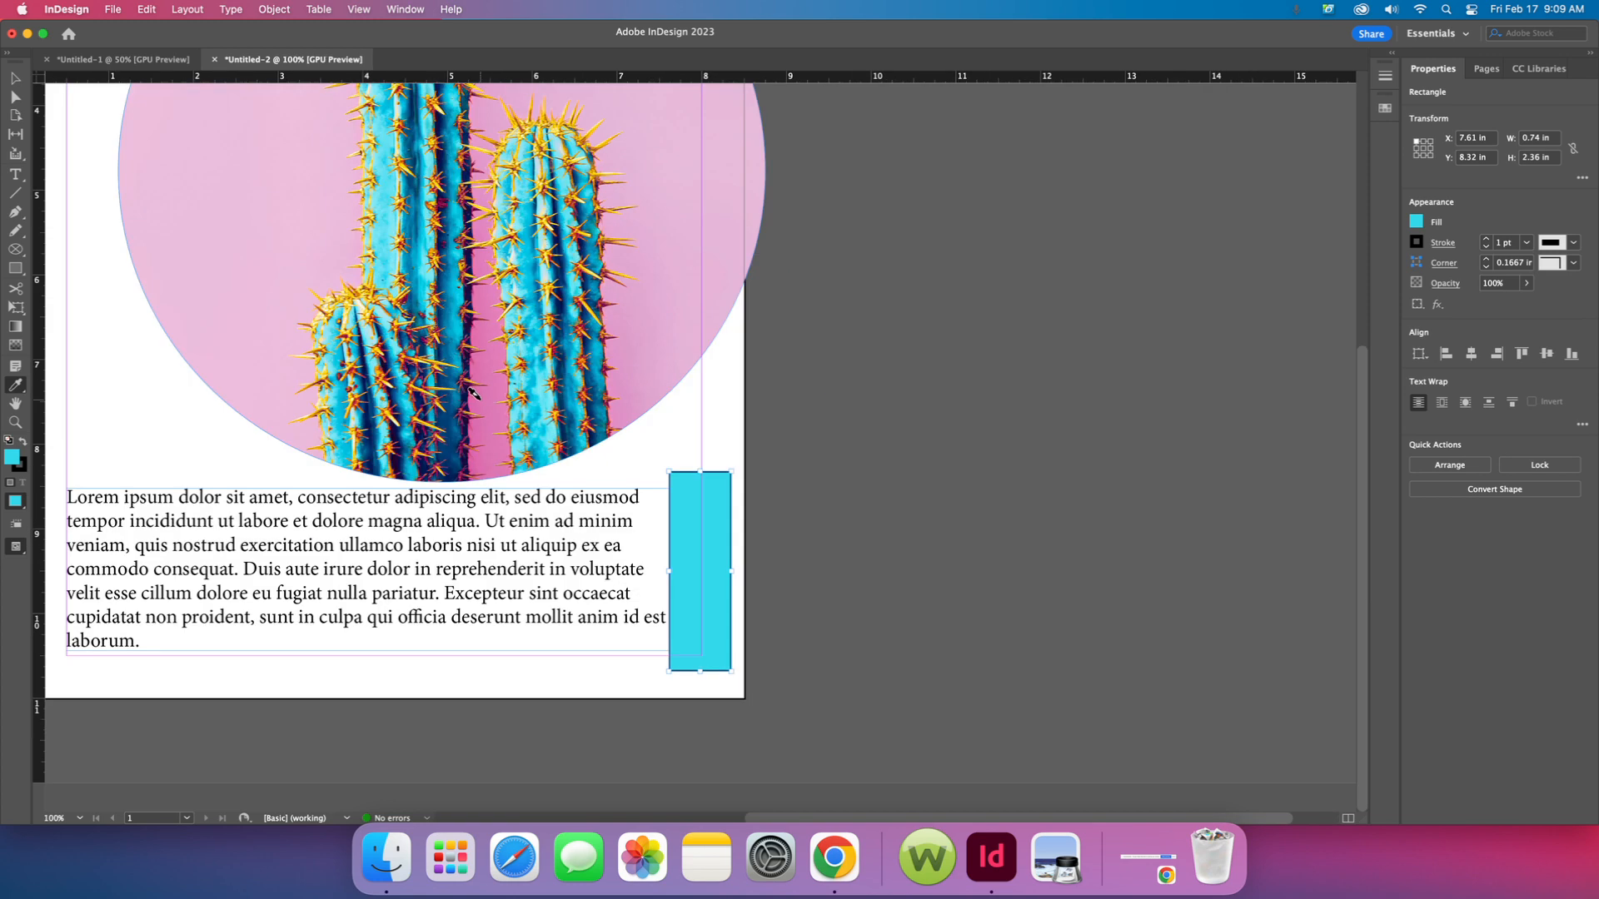
pyautogui.click(15, 79)
pyautogui.click(658, 423)
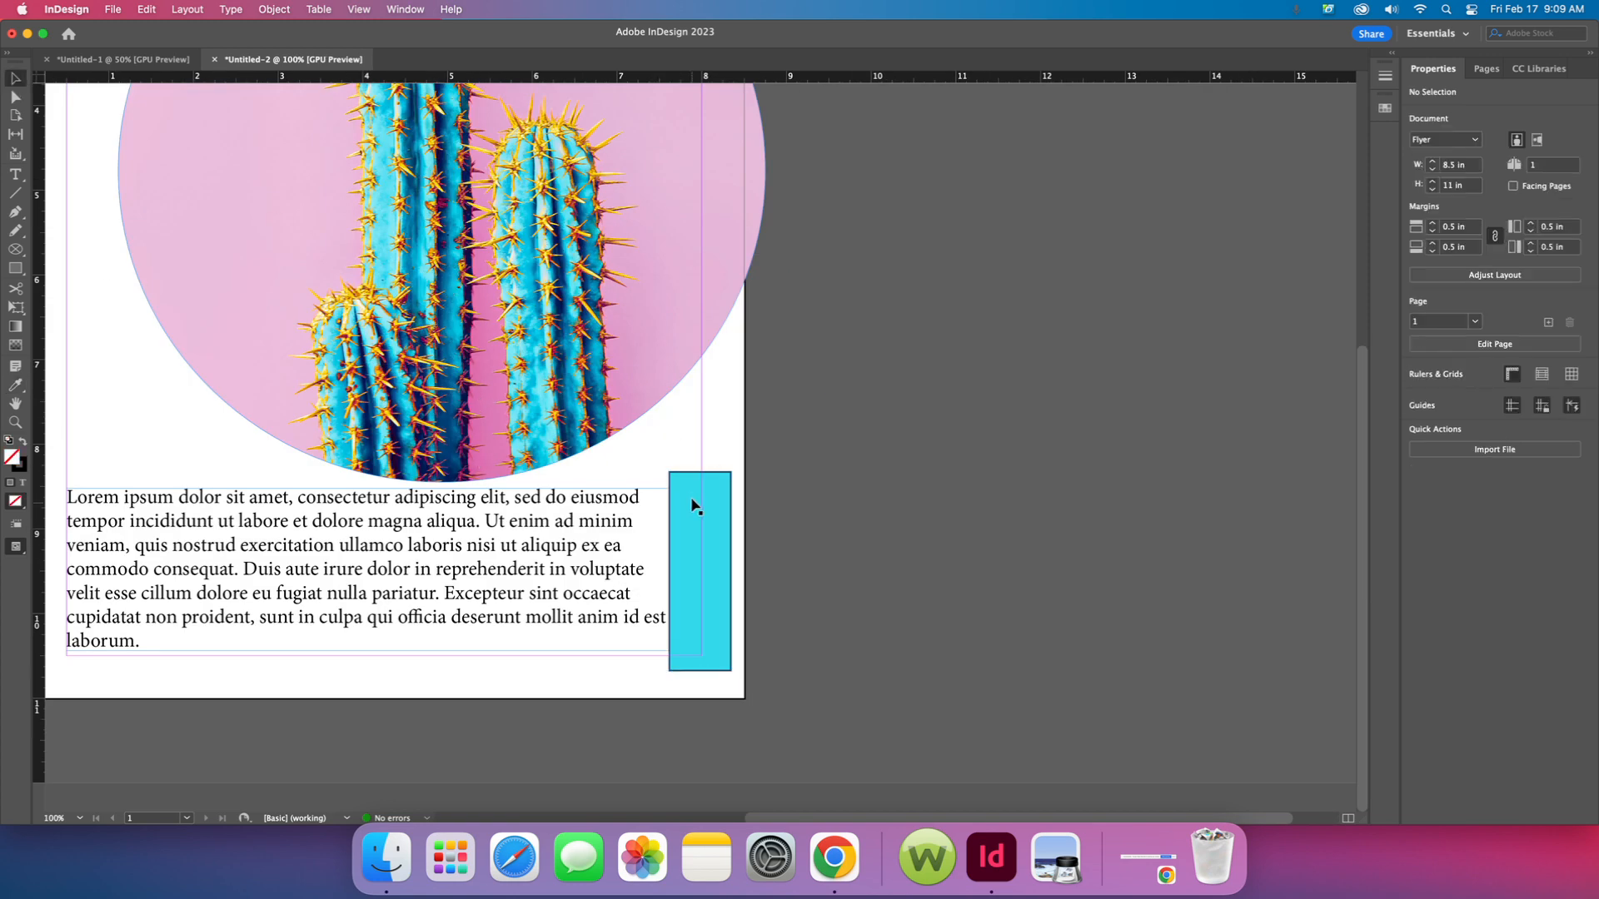
pyautogui.click(696, 490)
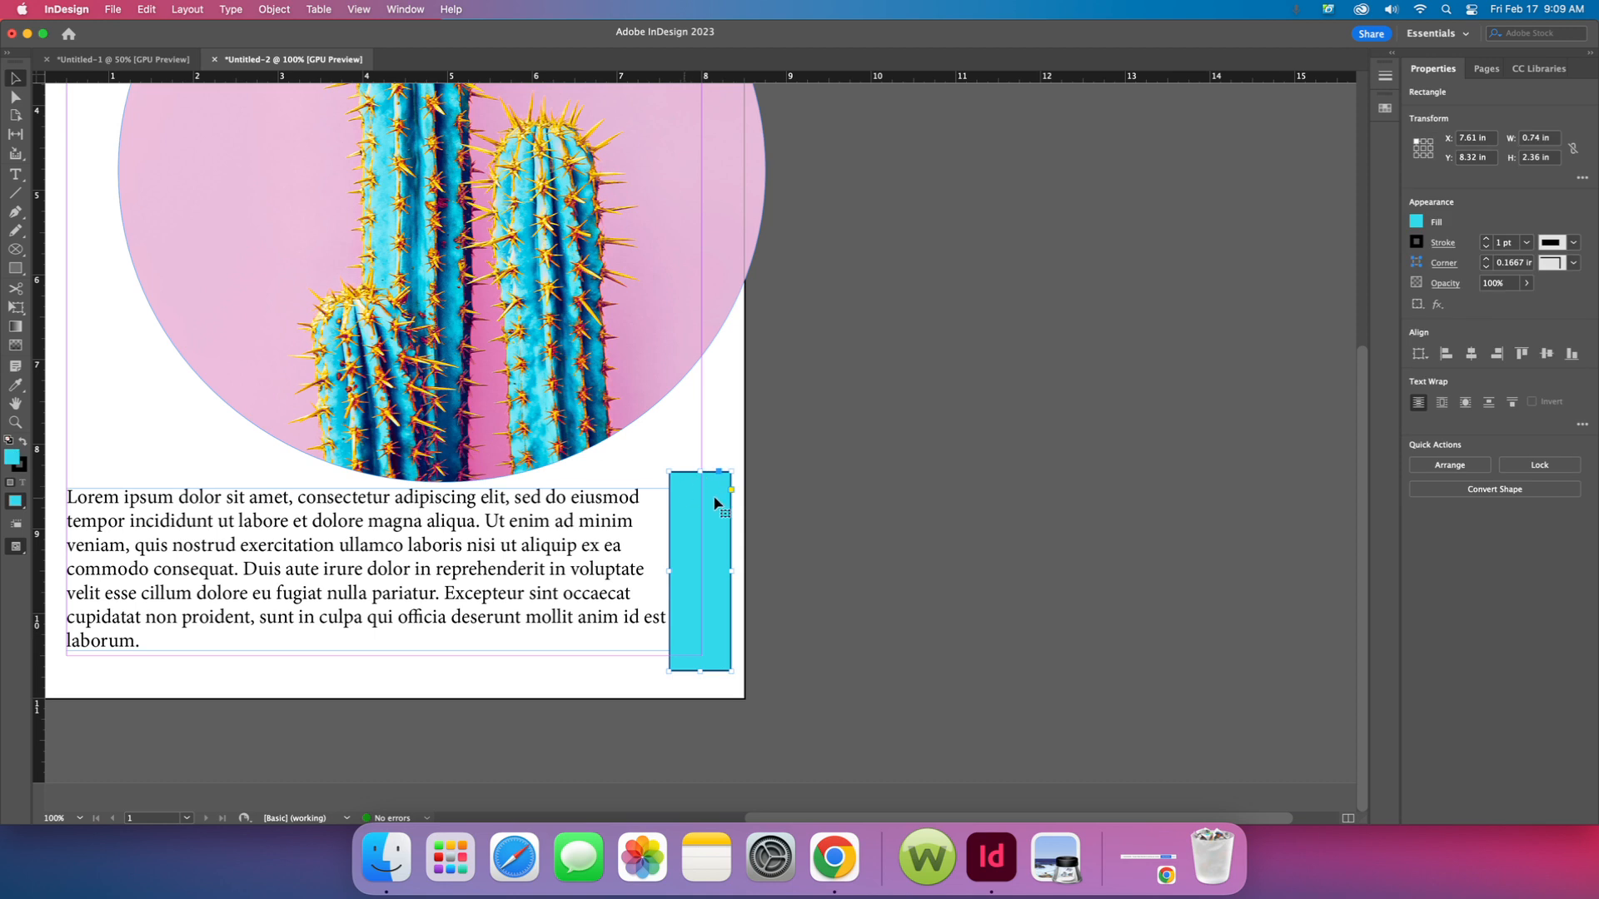
pyautogui.click(1486, 246)
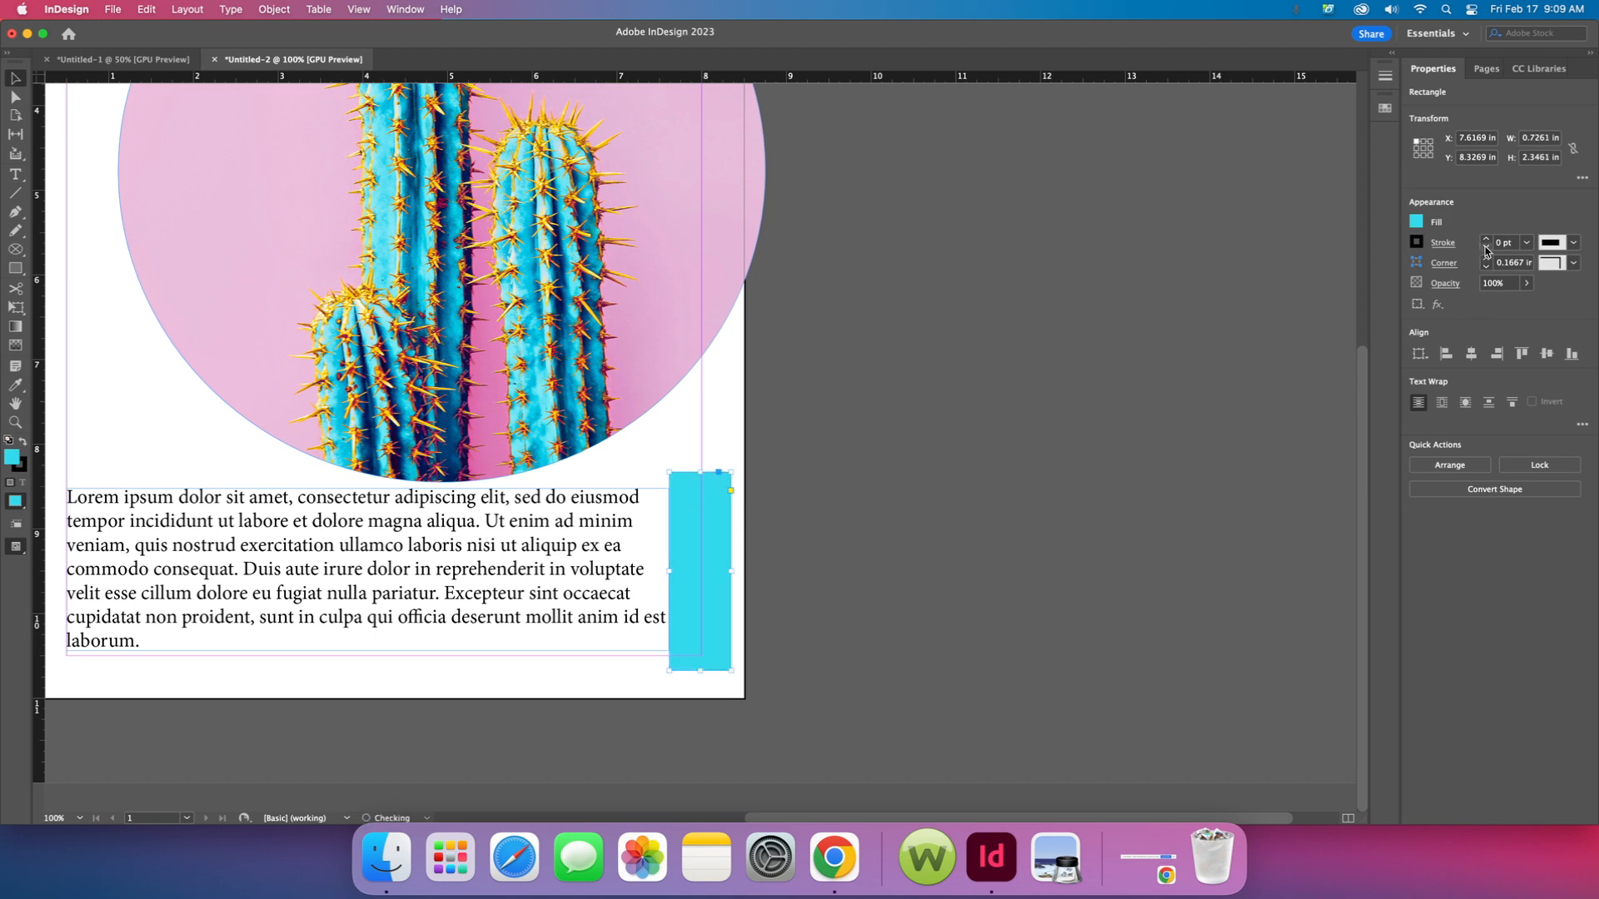
pyautogui.click(706, 419)
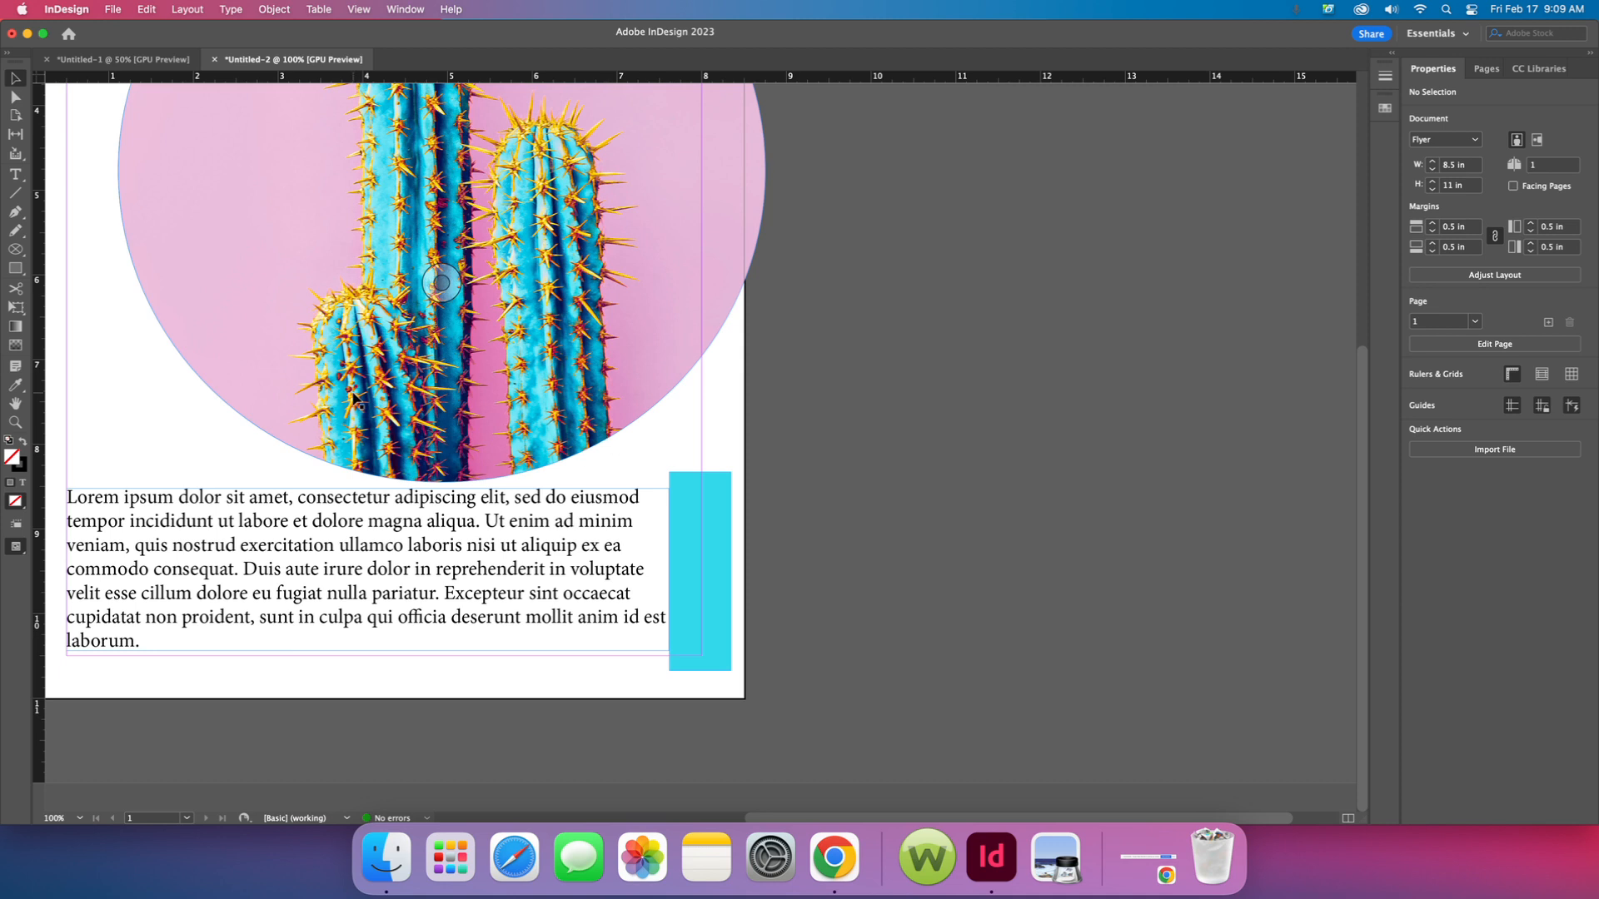
# - Add a small text frame above the body paragraph reading "MAR 10 - JUN 1" and set its font to Impact
pyautogui.click(15, 174)
pyautogui.moveTo(112, 430); pyautogui.dragTo(230, 472)
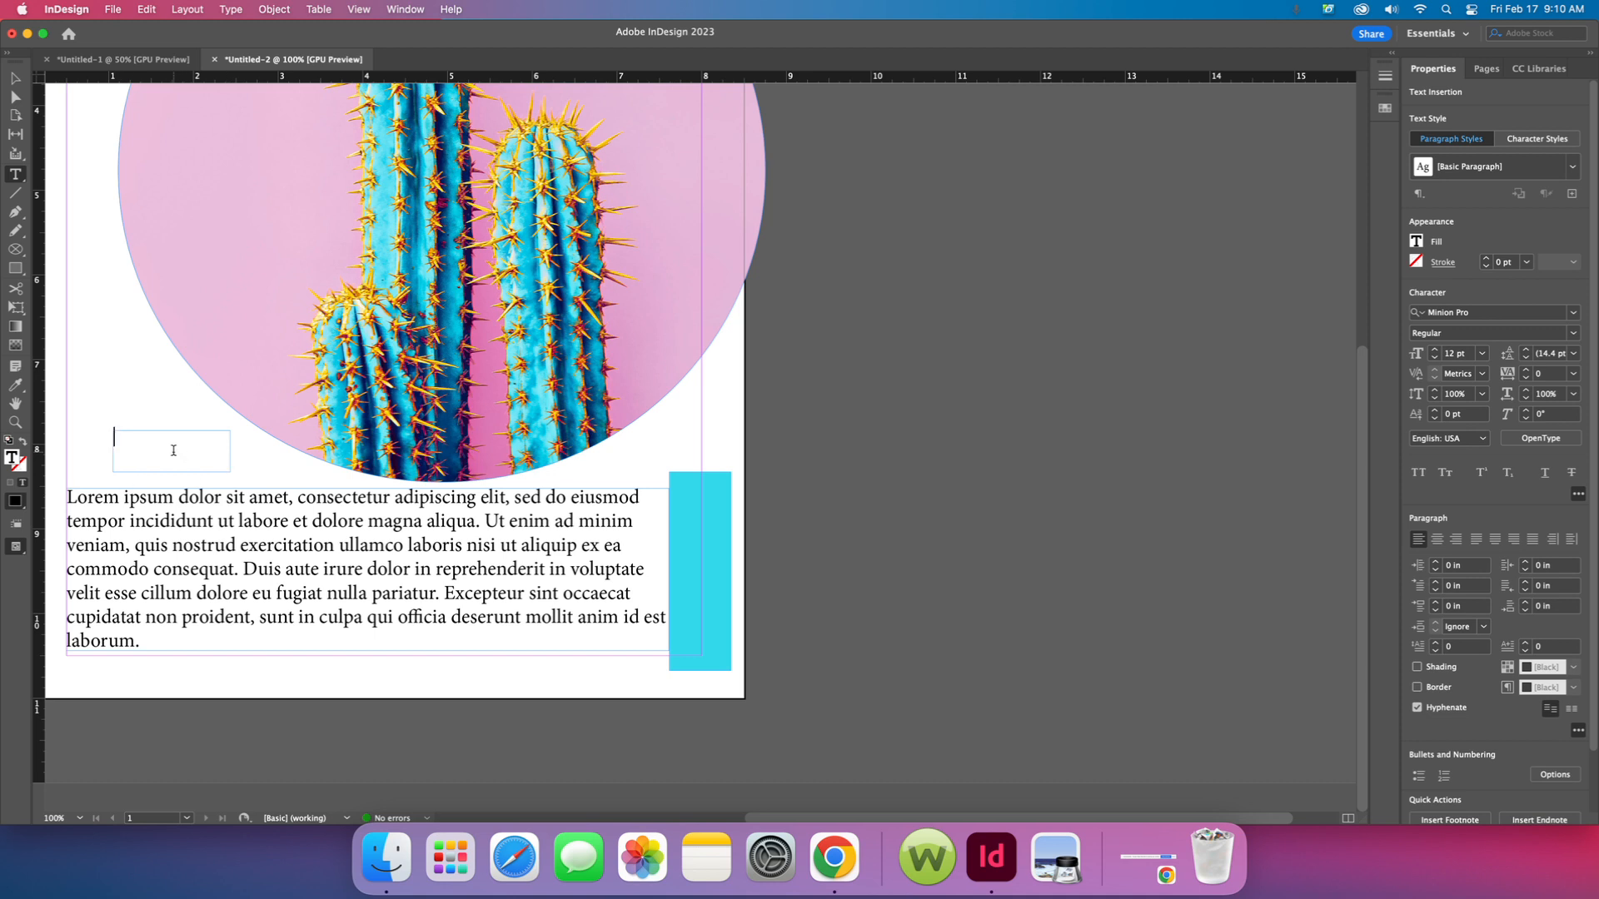
pyautogui.write('MAR 10 - JUN 1')
pyautogui.press('super+a')
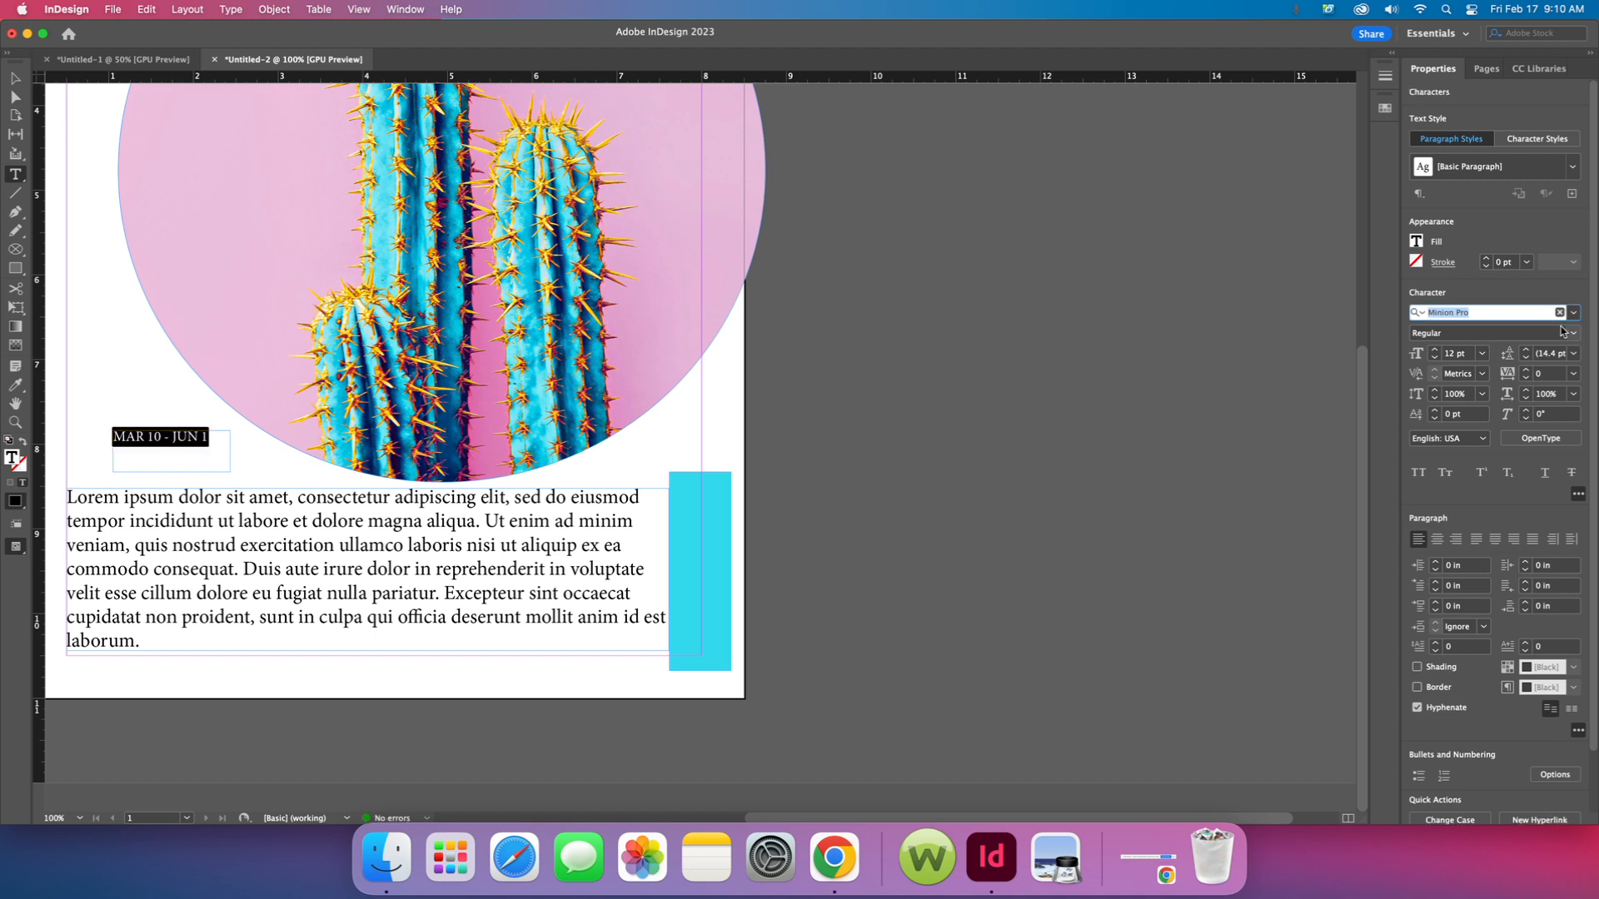
pyautogui.click(1573, 315)
pyautogui.click(1505, 414)
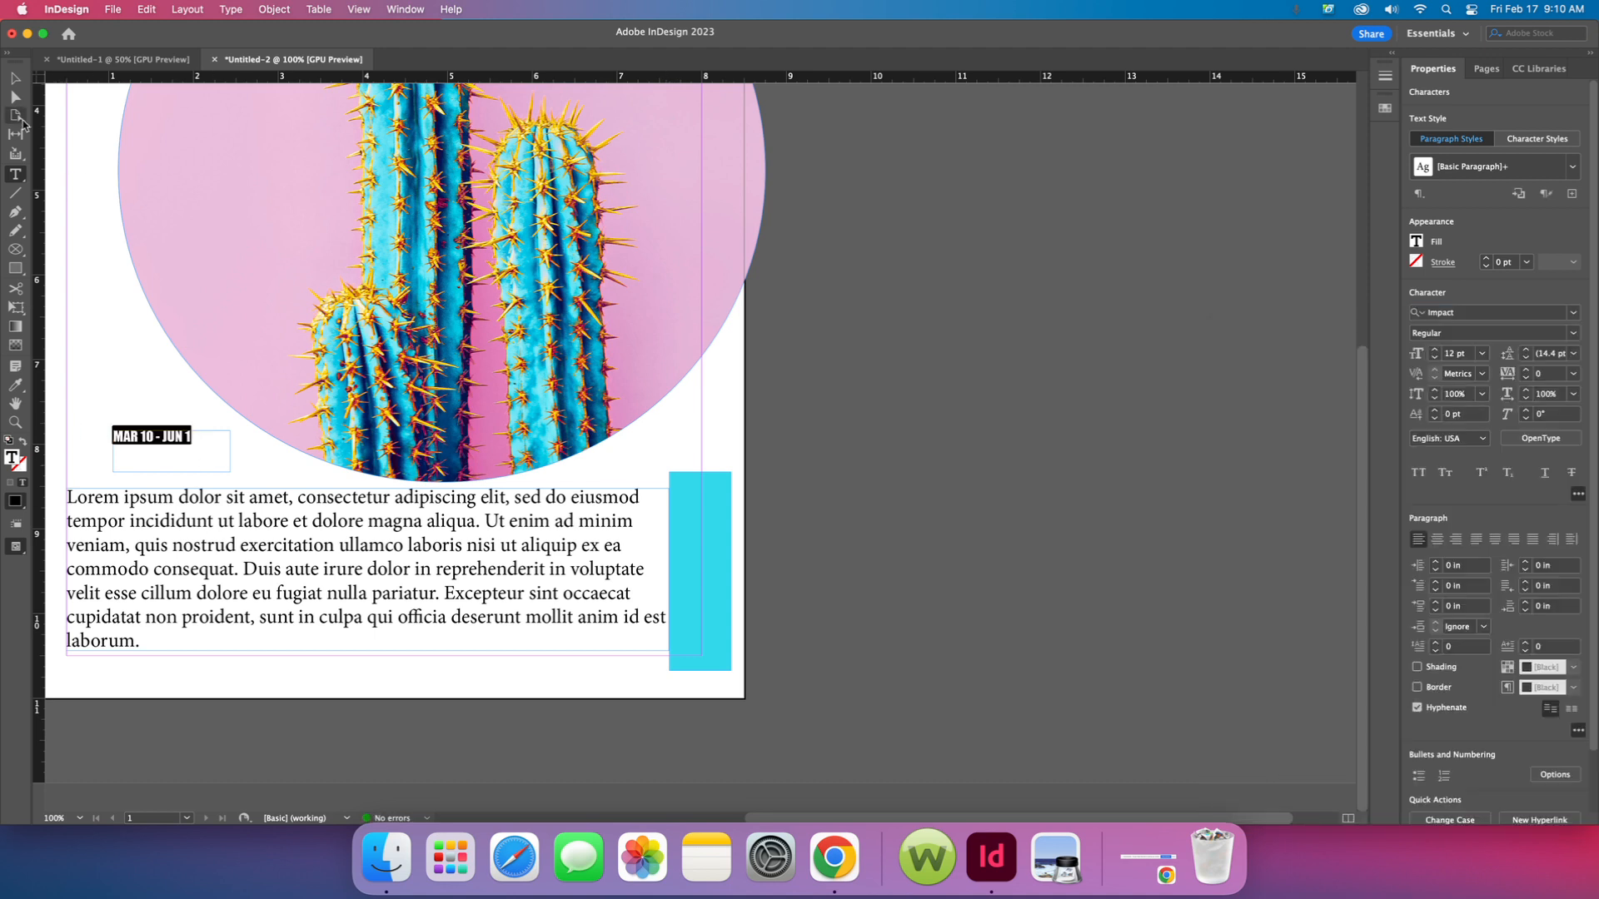
# - Rotate the "MAR 10 - JUN 1" text frame 90° clockwise, place it over the turquoise bar and enlarge it to about 2.11 by 0.6 in
pyautogui.click(11, 74)
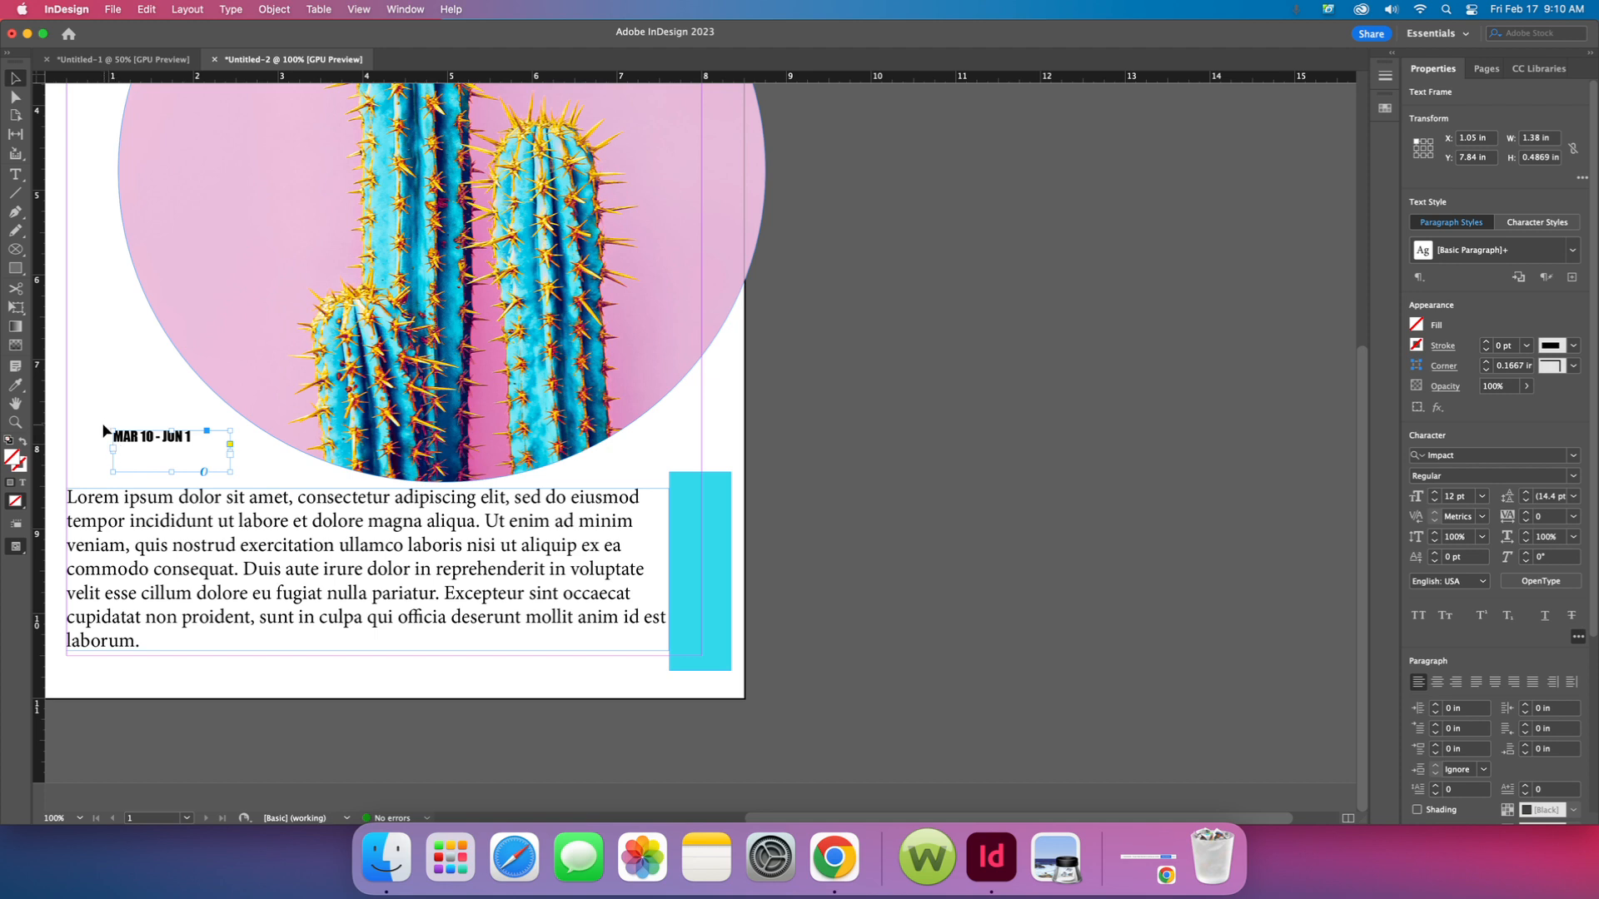
pyautogui.moveTo(105, 424); pyautogui.dragTo(713, 510)
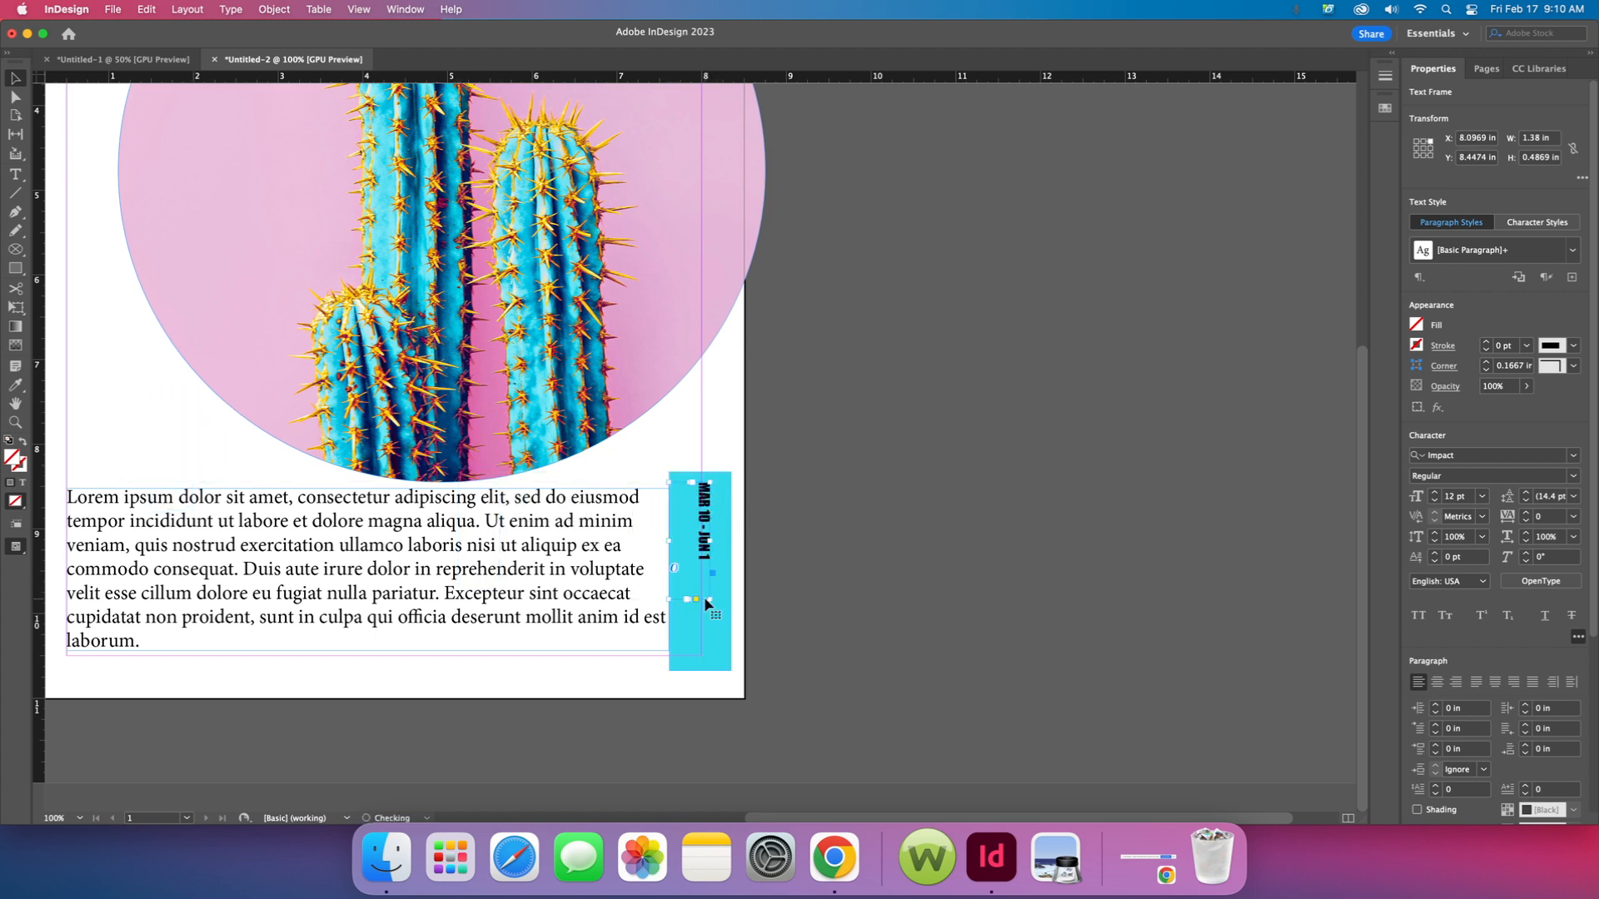
pyautogui.moveTo(710, 601); pyautogui.dragTo(720, 661)
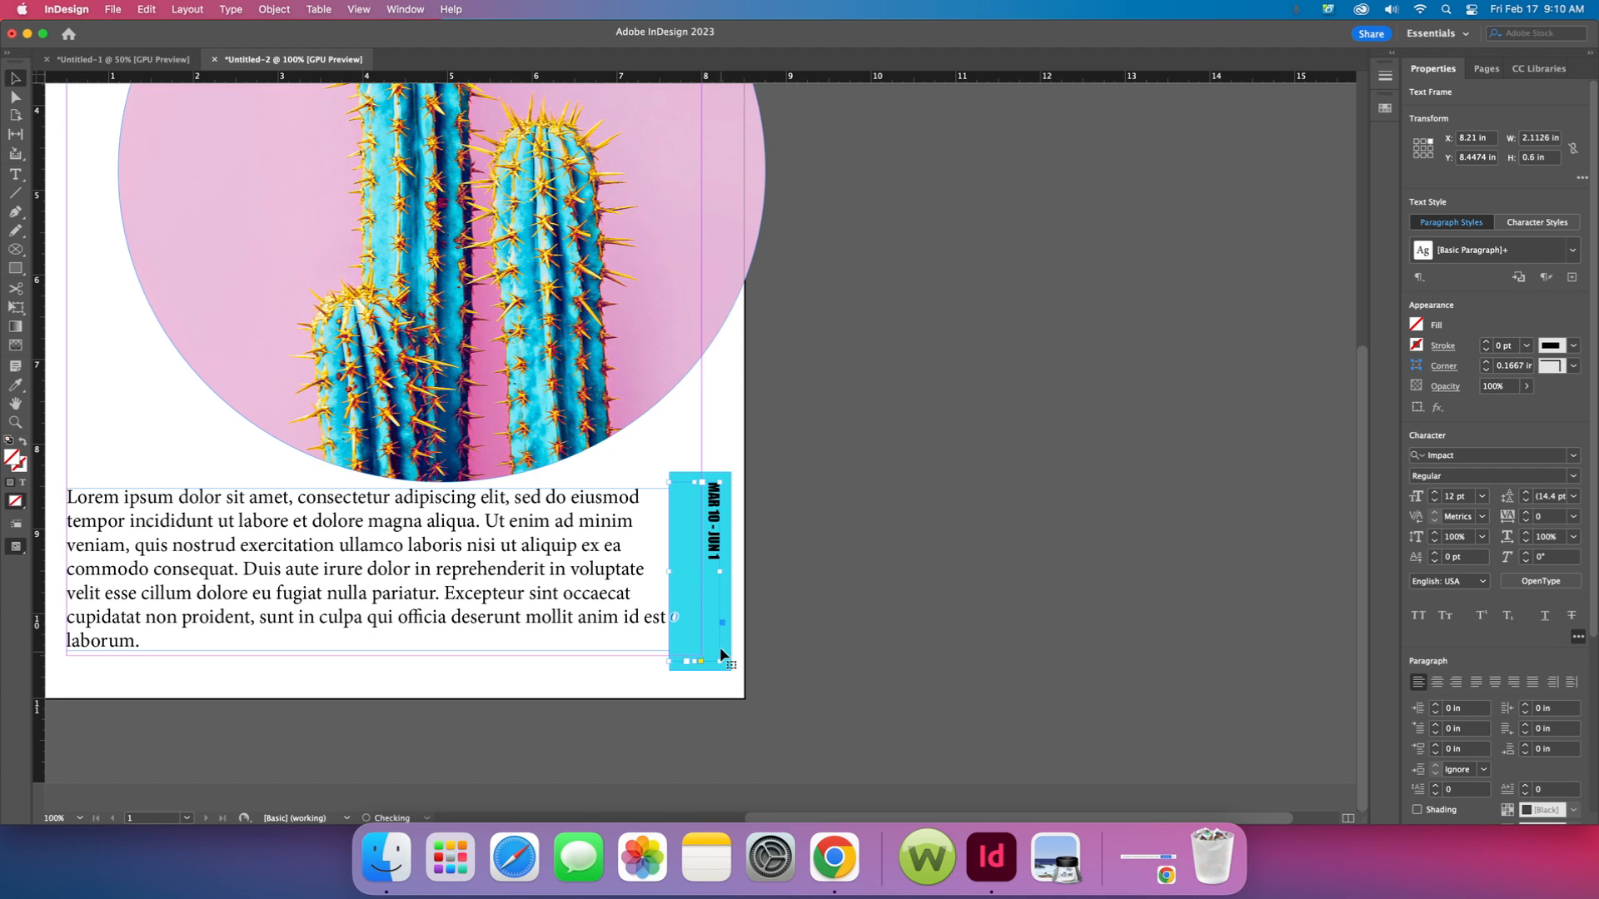
# - Center the vertical date text, raise its font size to 27 pt, and deselect it
pyautogui.tripleClick(702, 616)
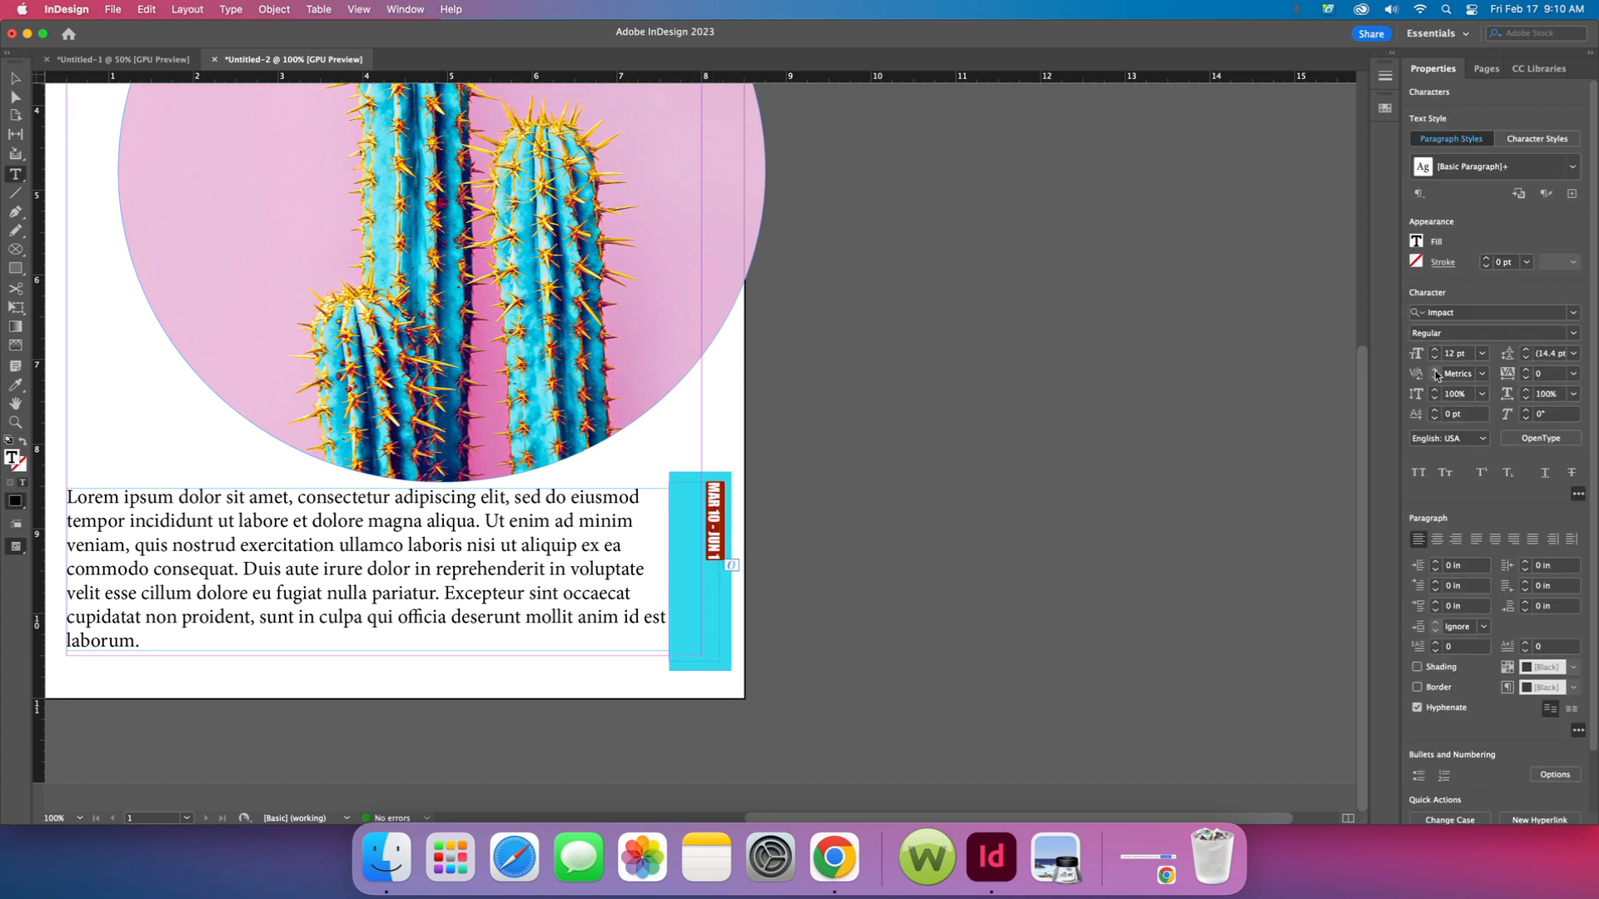
pyautogui.click(1438, 541)
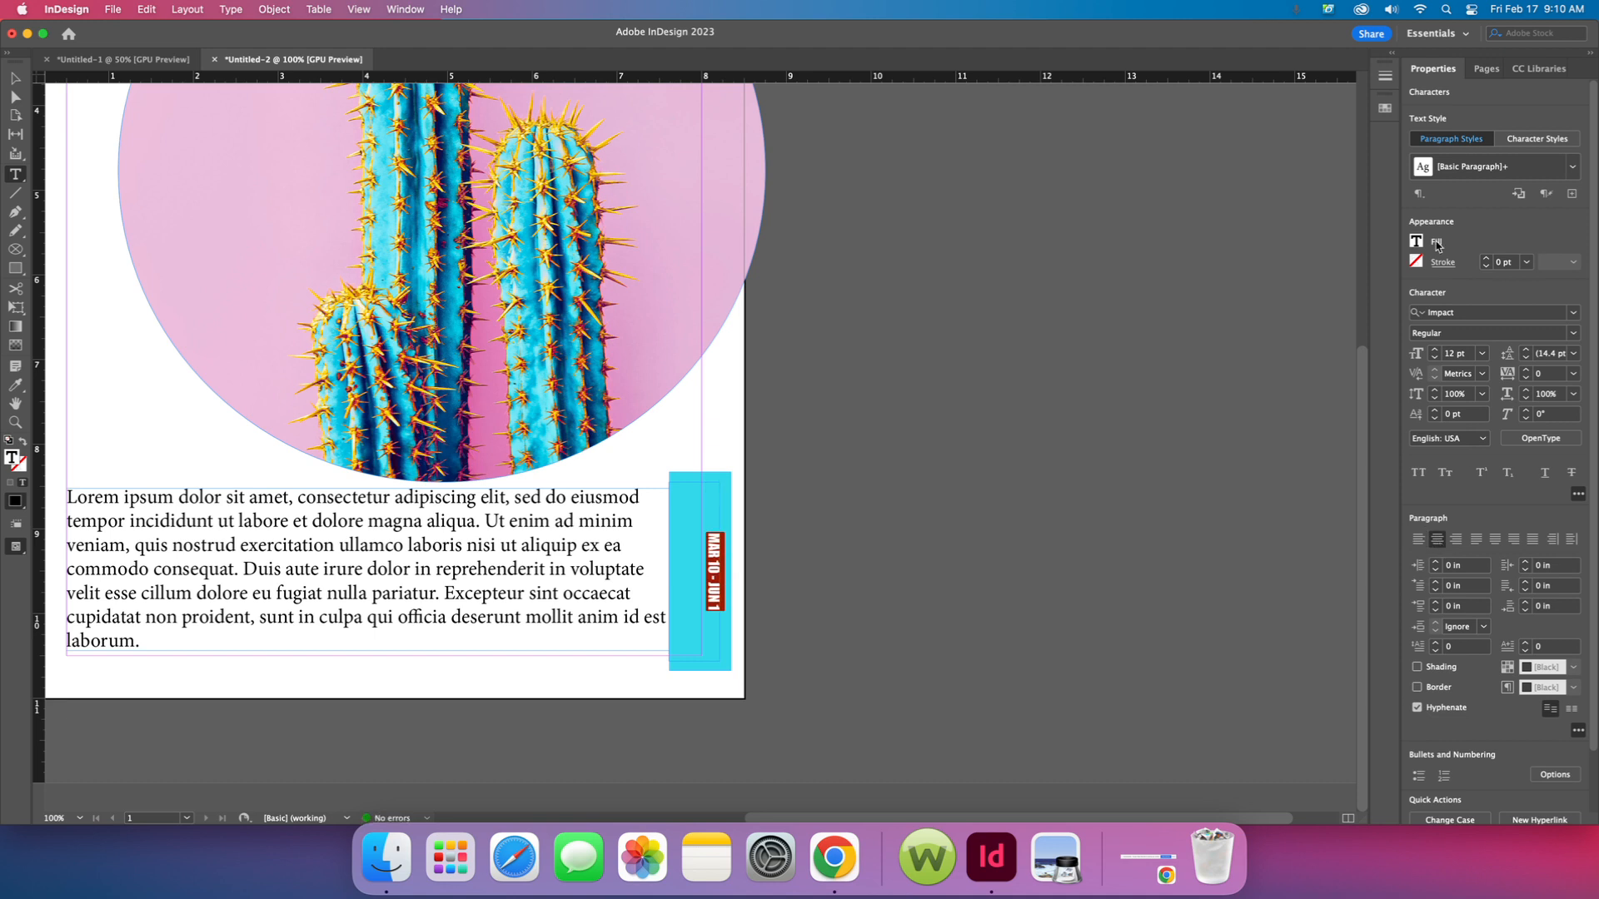
pyautogui.click(1435, 350)
pyautogui.click(1435, 350)
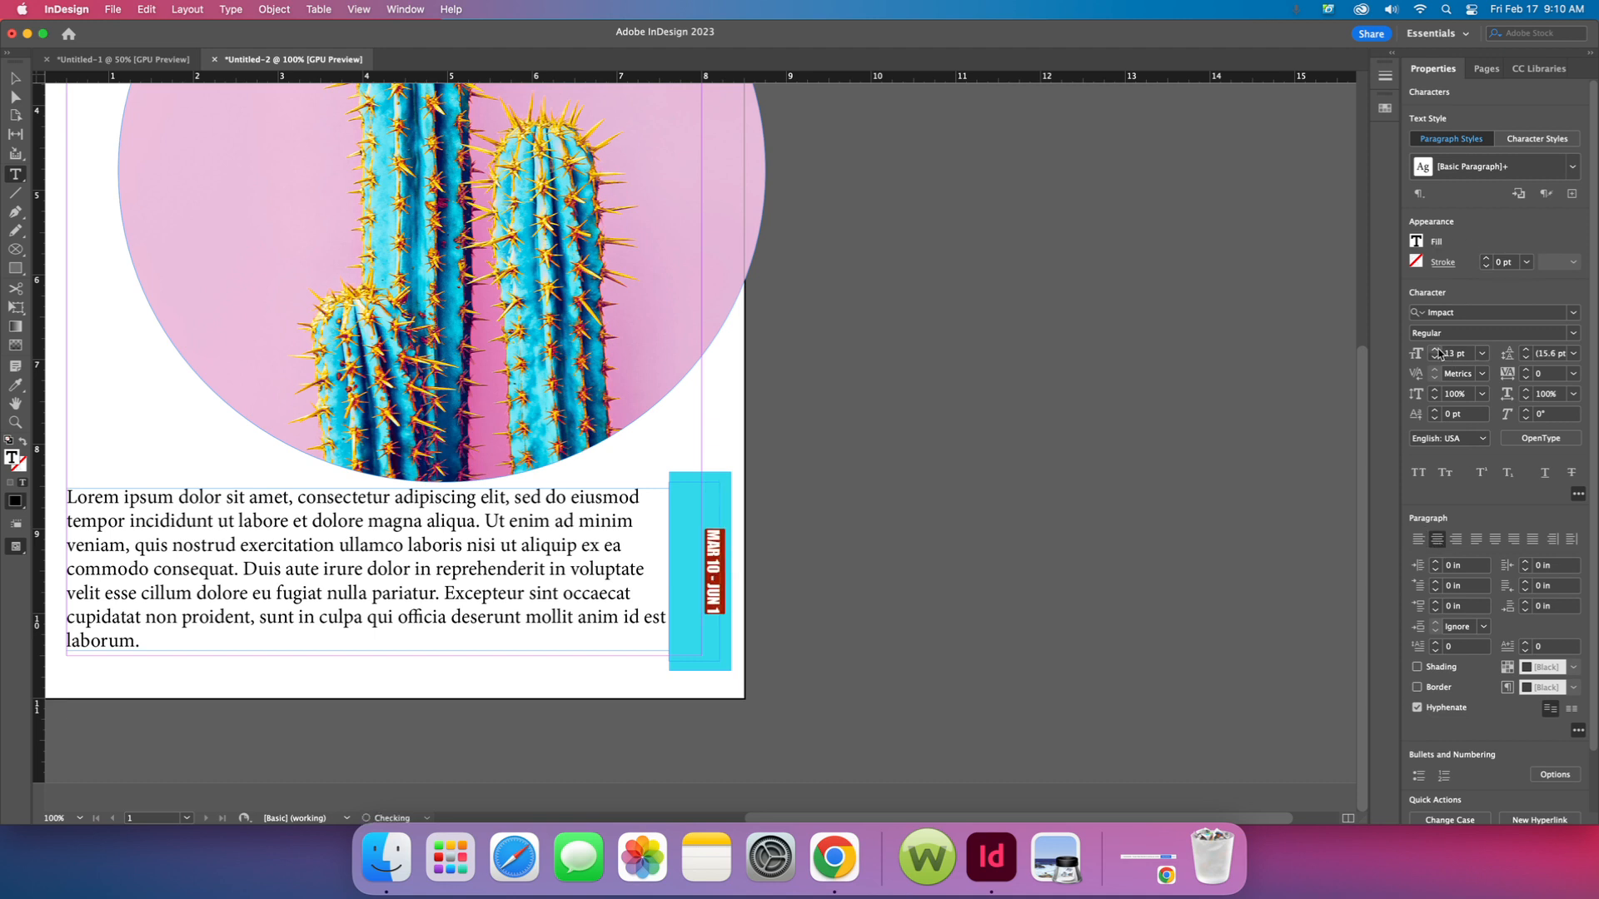
pyautogui.click(1435, 350)
pyautogui.click(1435, 350)
pyautogui.click(1435, 350)
pyautogui.click(1435, 350)
pyautogui.click(1434, 350)
pyautogui.click(1434, 350)
pyautogui.click(1435, 350)
pyautogui.click(1435, 350)
pyautogui.click(1435, 350)
pyautogui.click(1435, 350)
pyautogui.click(1435, 350)
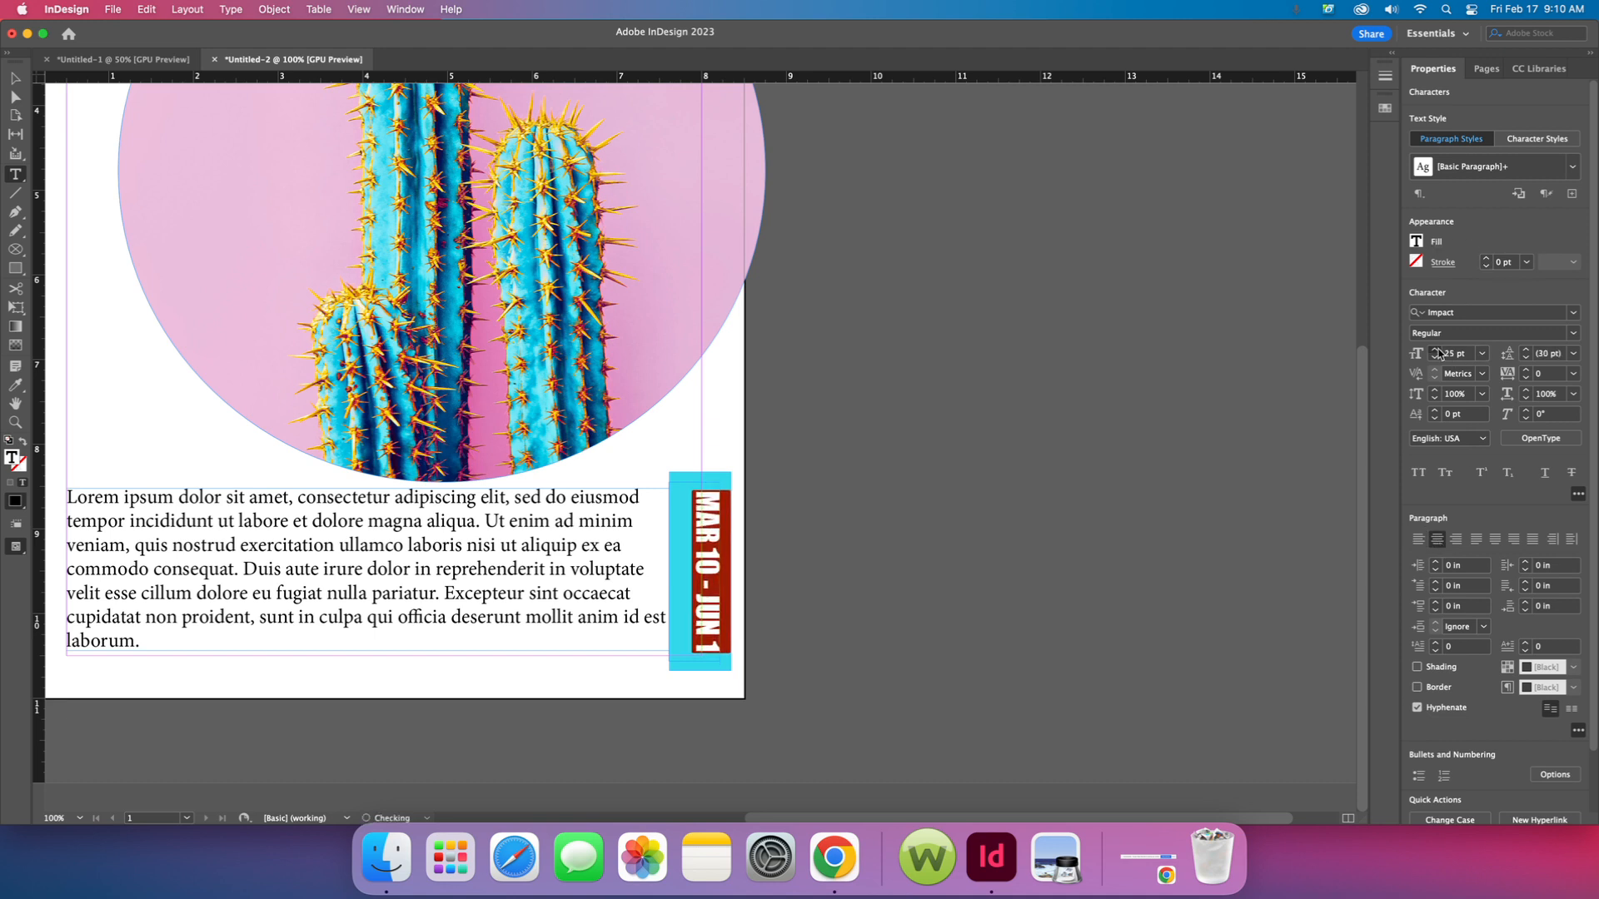
pyautogui.click(1434, 350)
pyautogui.click(1435, 350)
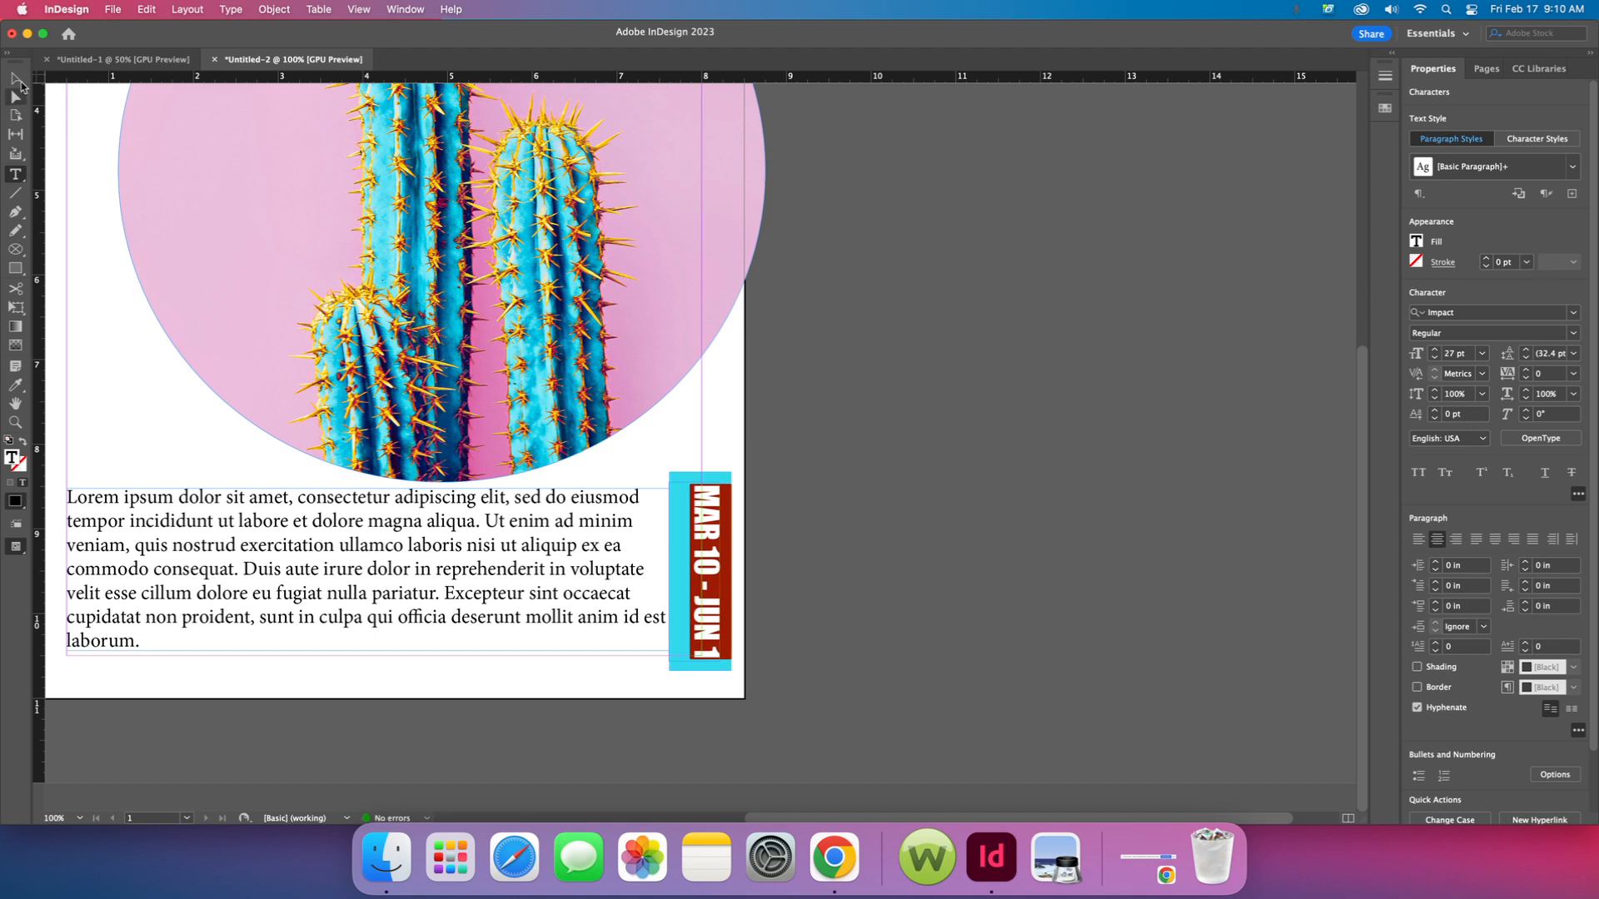
pyautogui.click(15, 77)
pyautogui.click(814, 459)
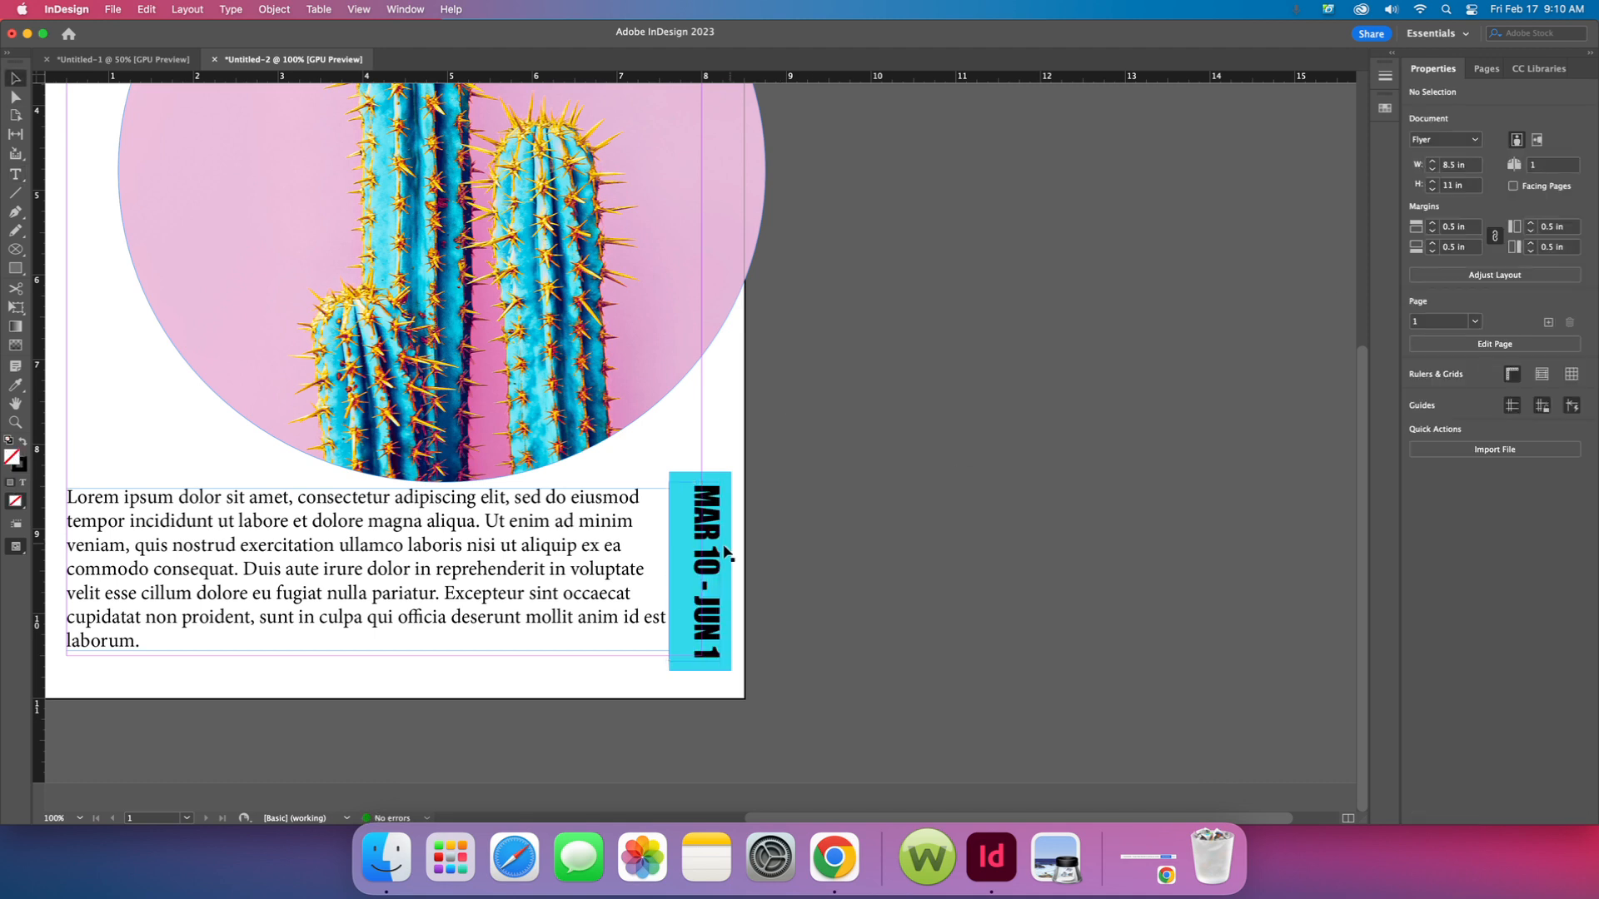
pyautogui.click(725, 551)
pyautogui.moveTo(724, 552); pyautogui.dragTo(712, 558)
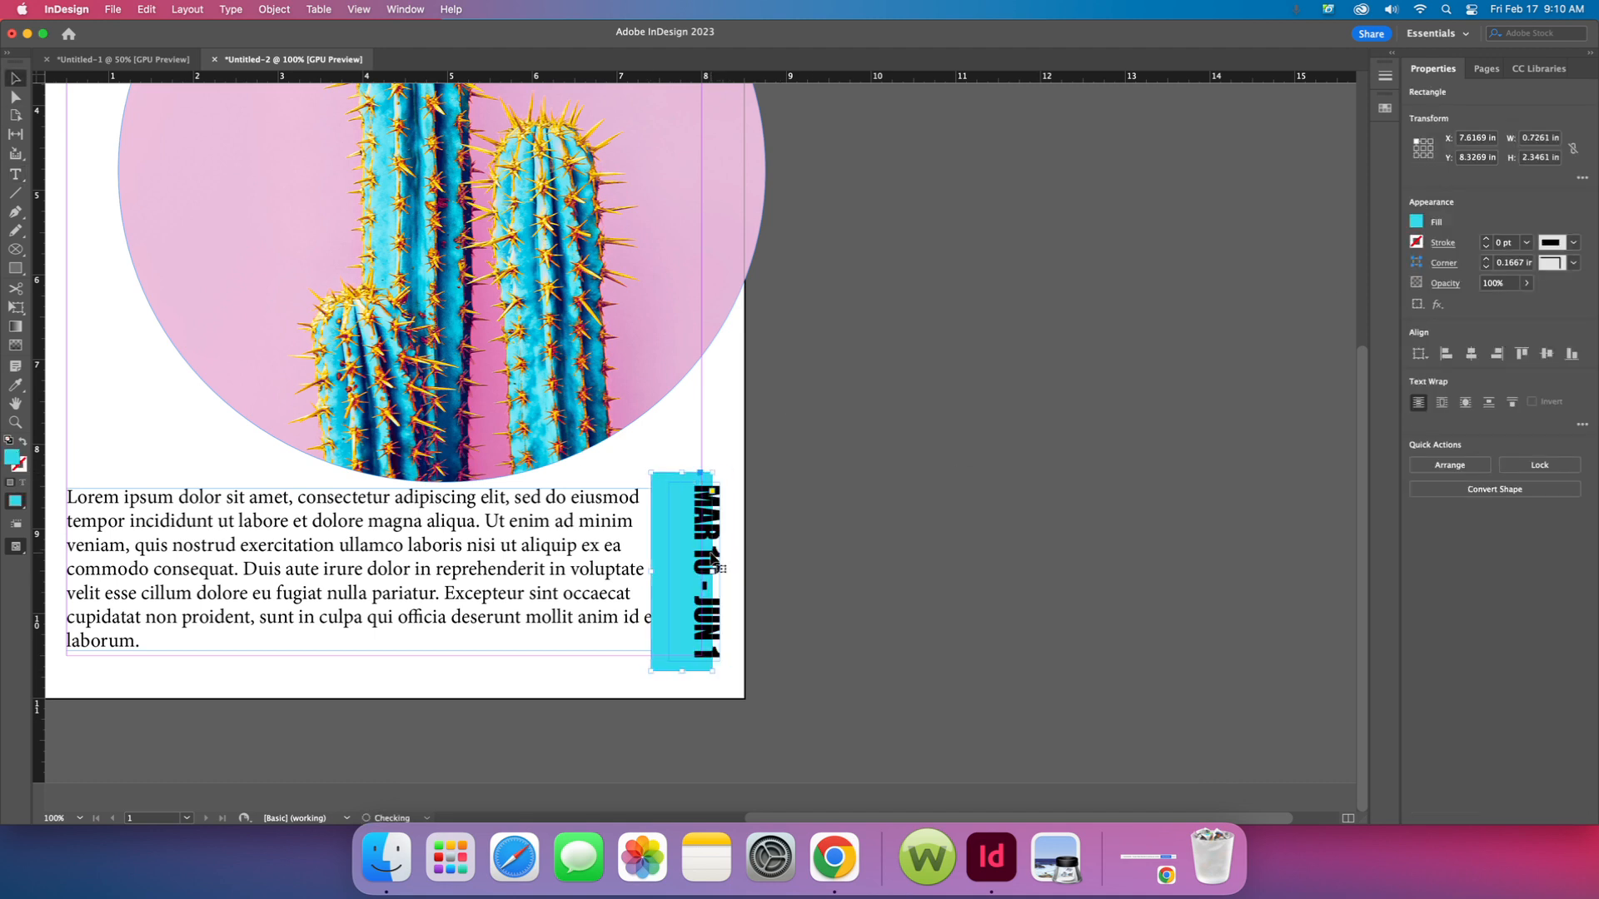
pyautogui.press('cmd+z')
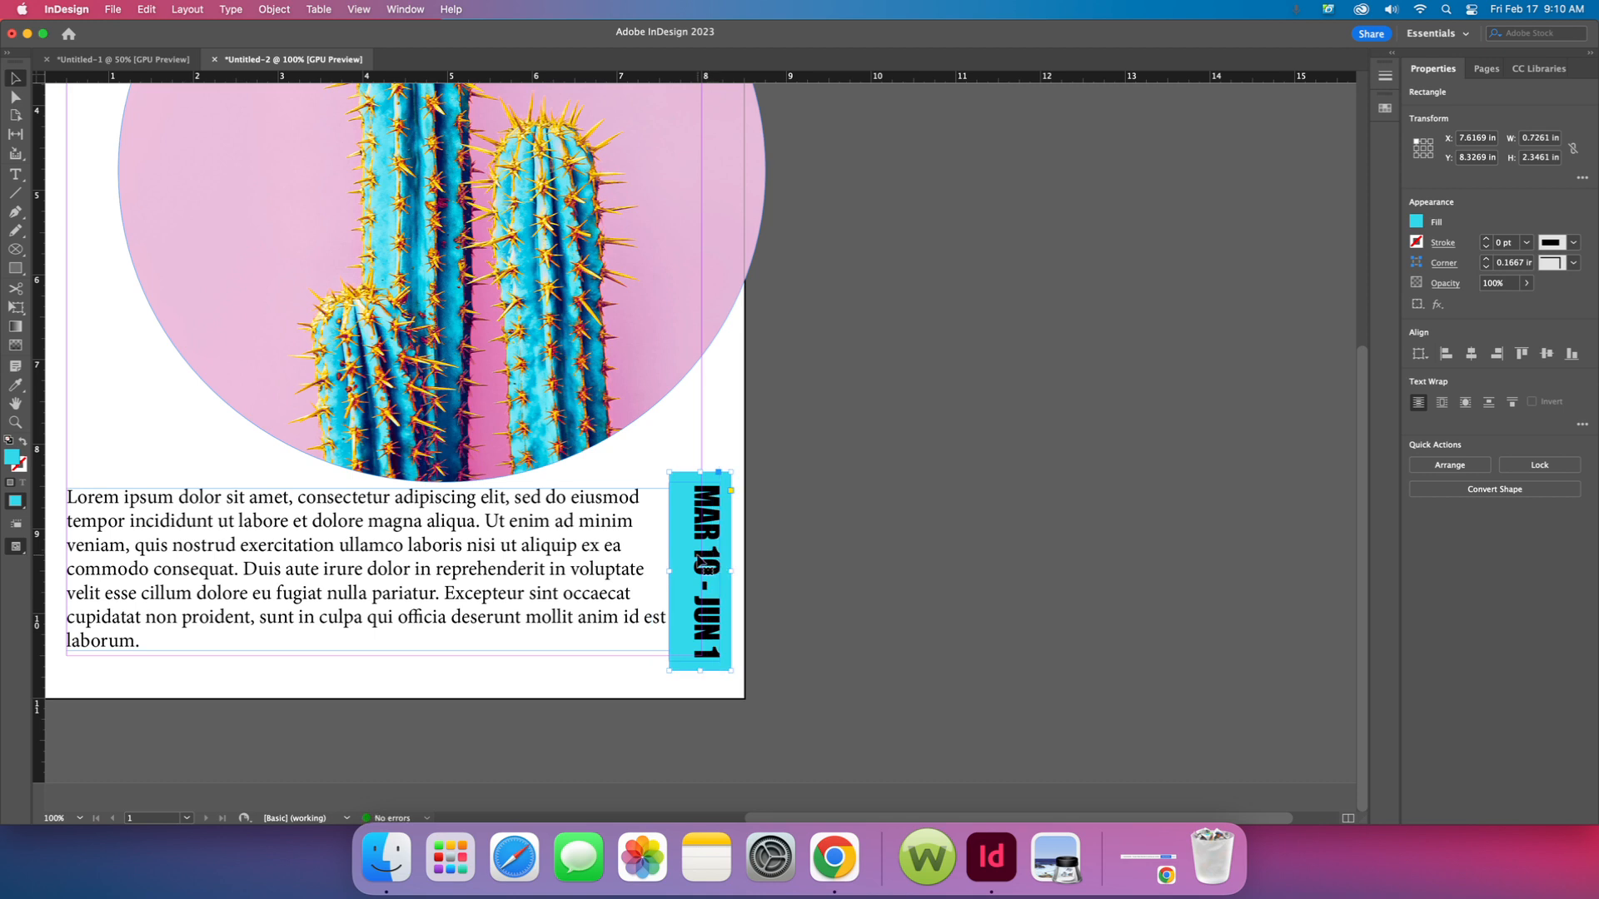
# - Shift the date text left to straddle the turquoise bar's left edge and narrow the body text frame to 6.57 in wide
pyautogui.click(714, 571)
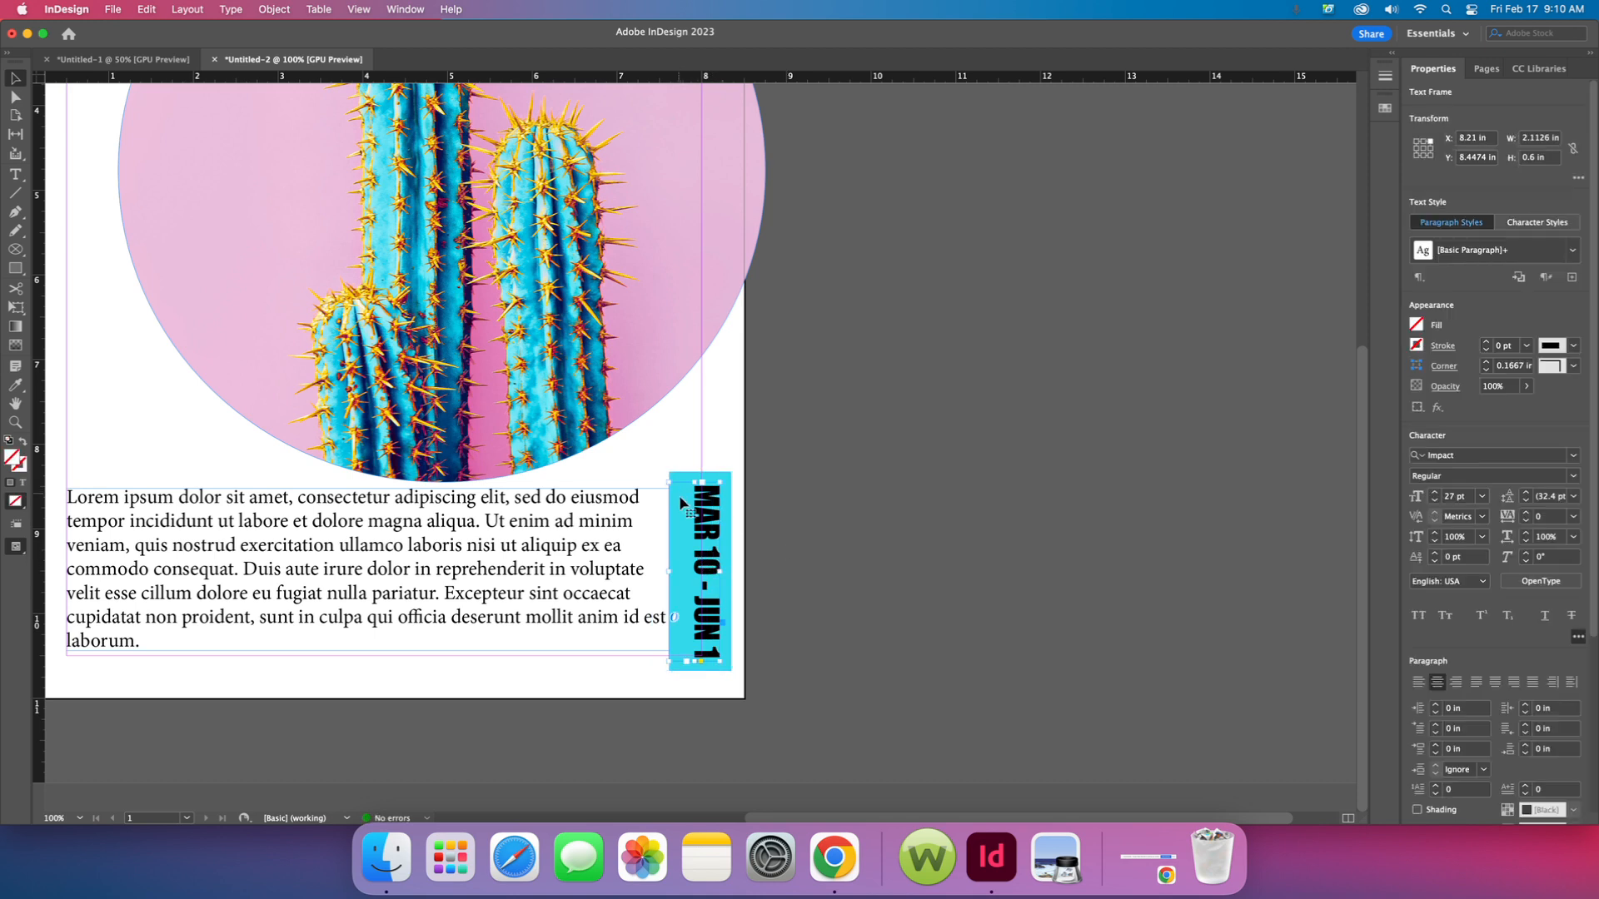
pyautogui.moveTo(722, 568); pyautogui.dragTo(685, 563)
pyautogui.click(637, 553)
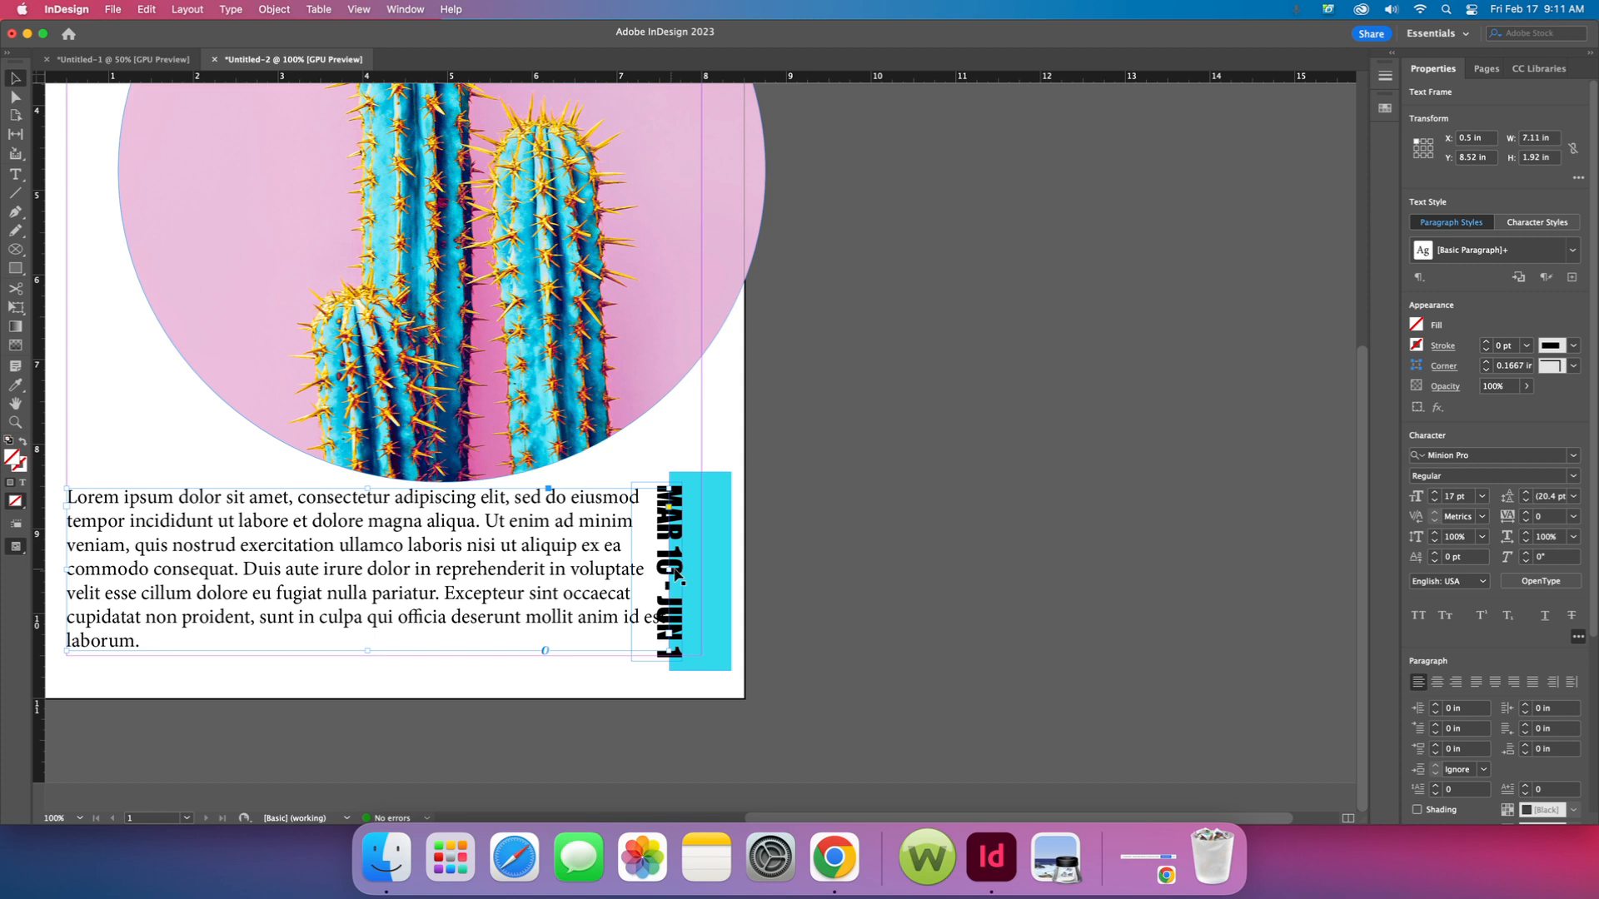
pyautogui.moveTo(669, 570); pyautogui.dragTo(637, 573)
# - Preview the whole flyer at 50% without guides and frame edges, and capture a screenshot of the page
pyautogui.scroll(10, 518, 565)
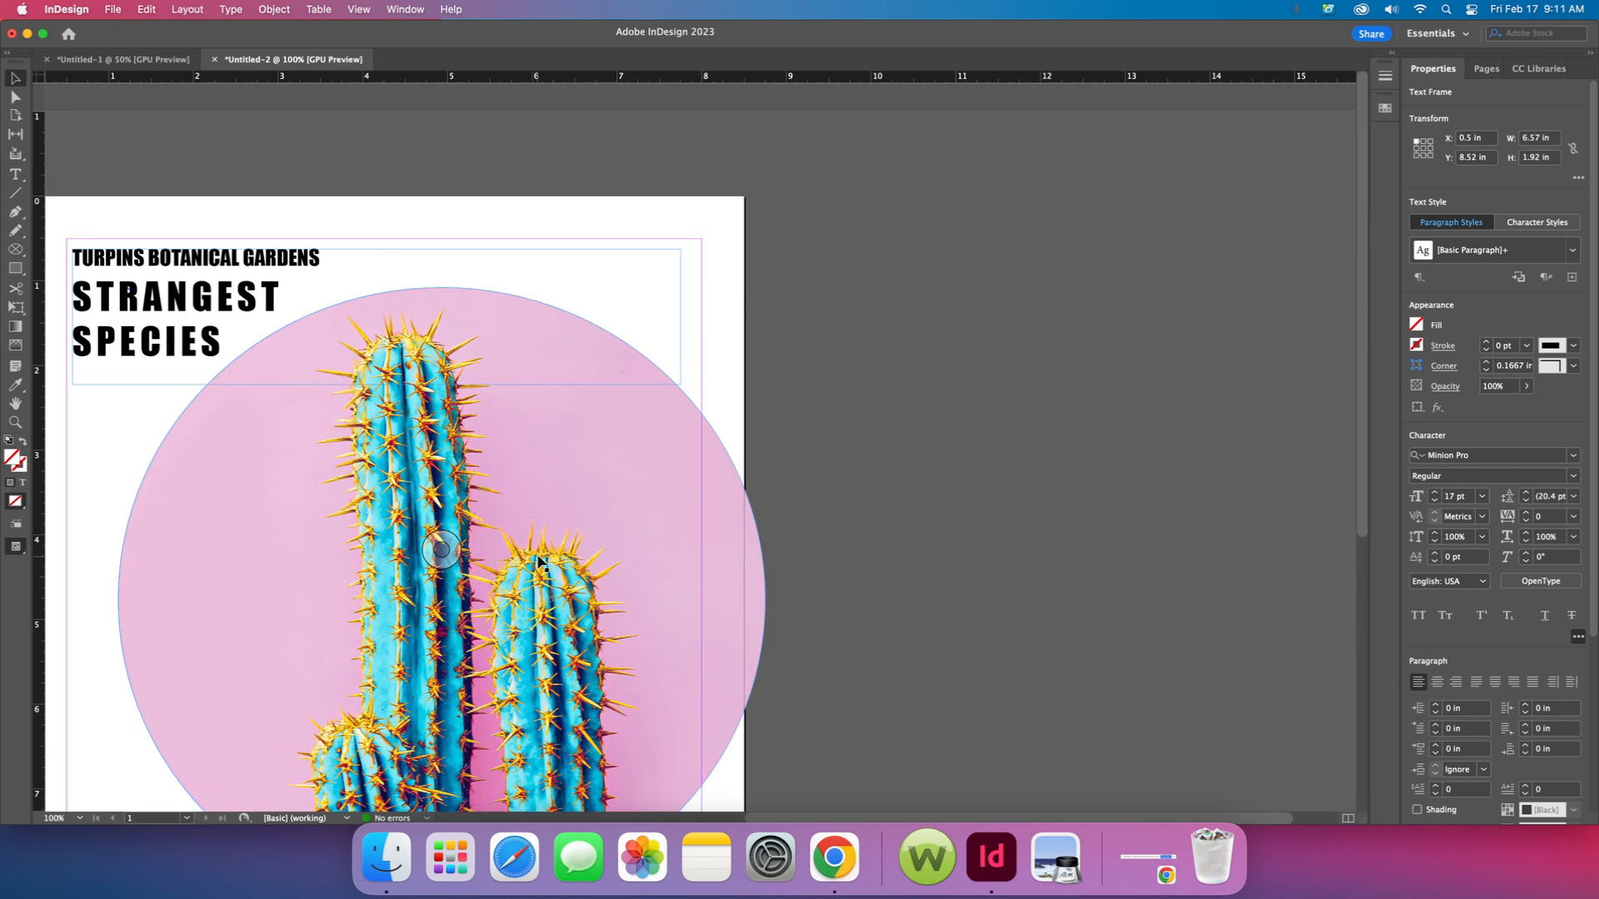
pyautogui.scroll(-9, 554, 561)
pyautogui.press('super+5')
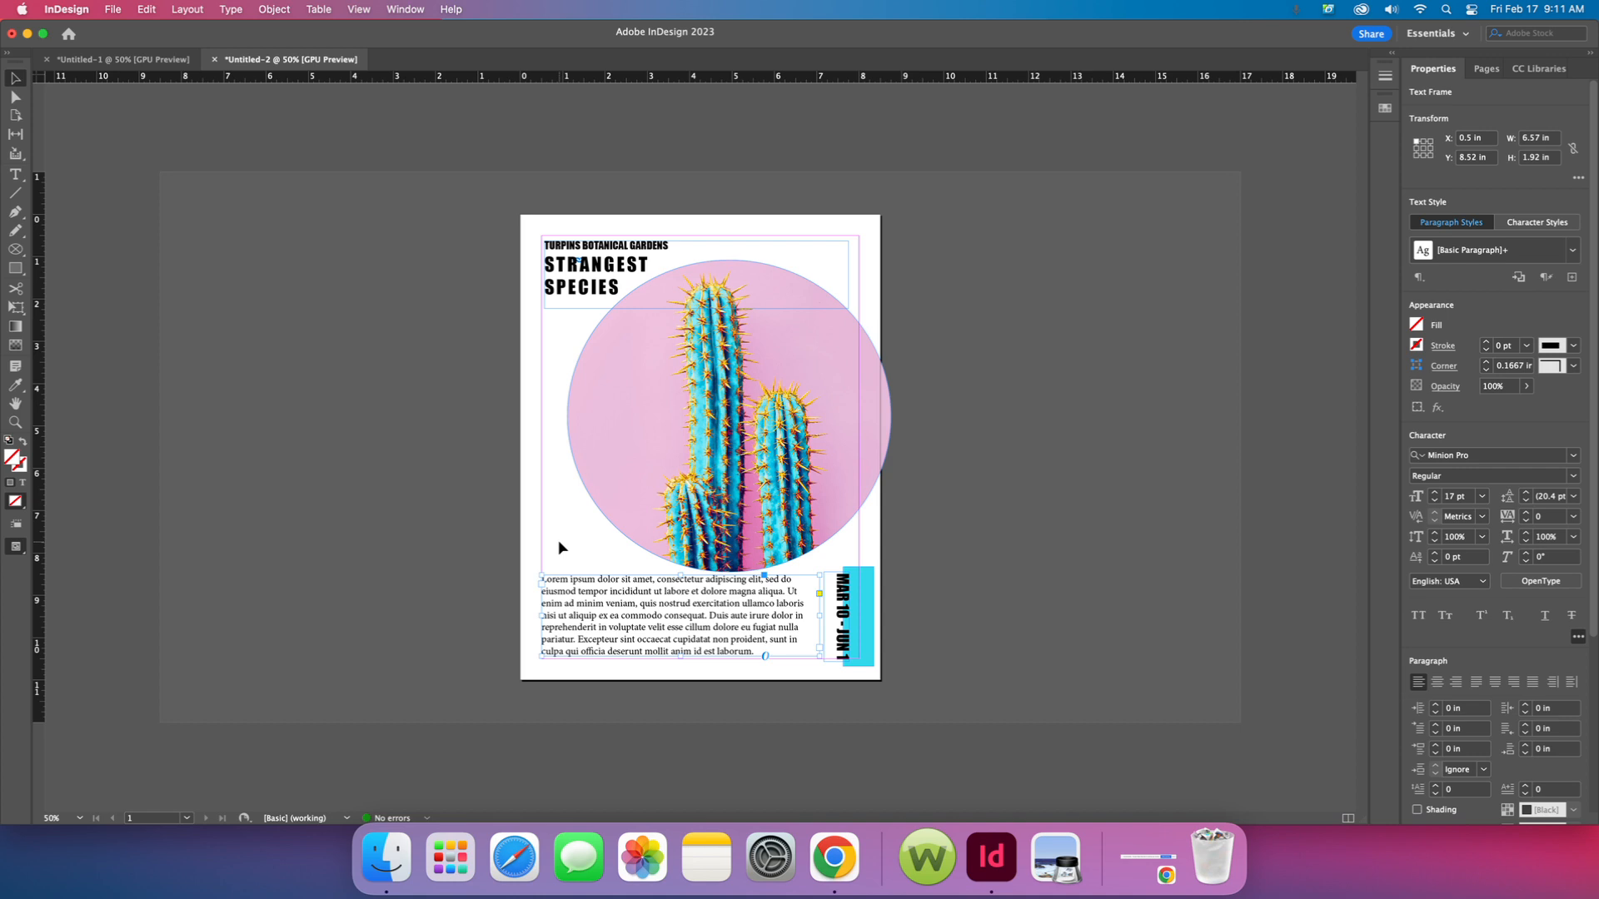
pyautogui.press('w')
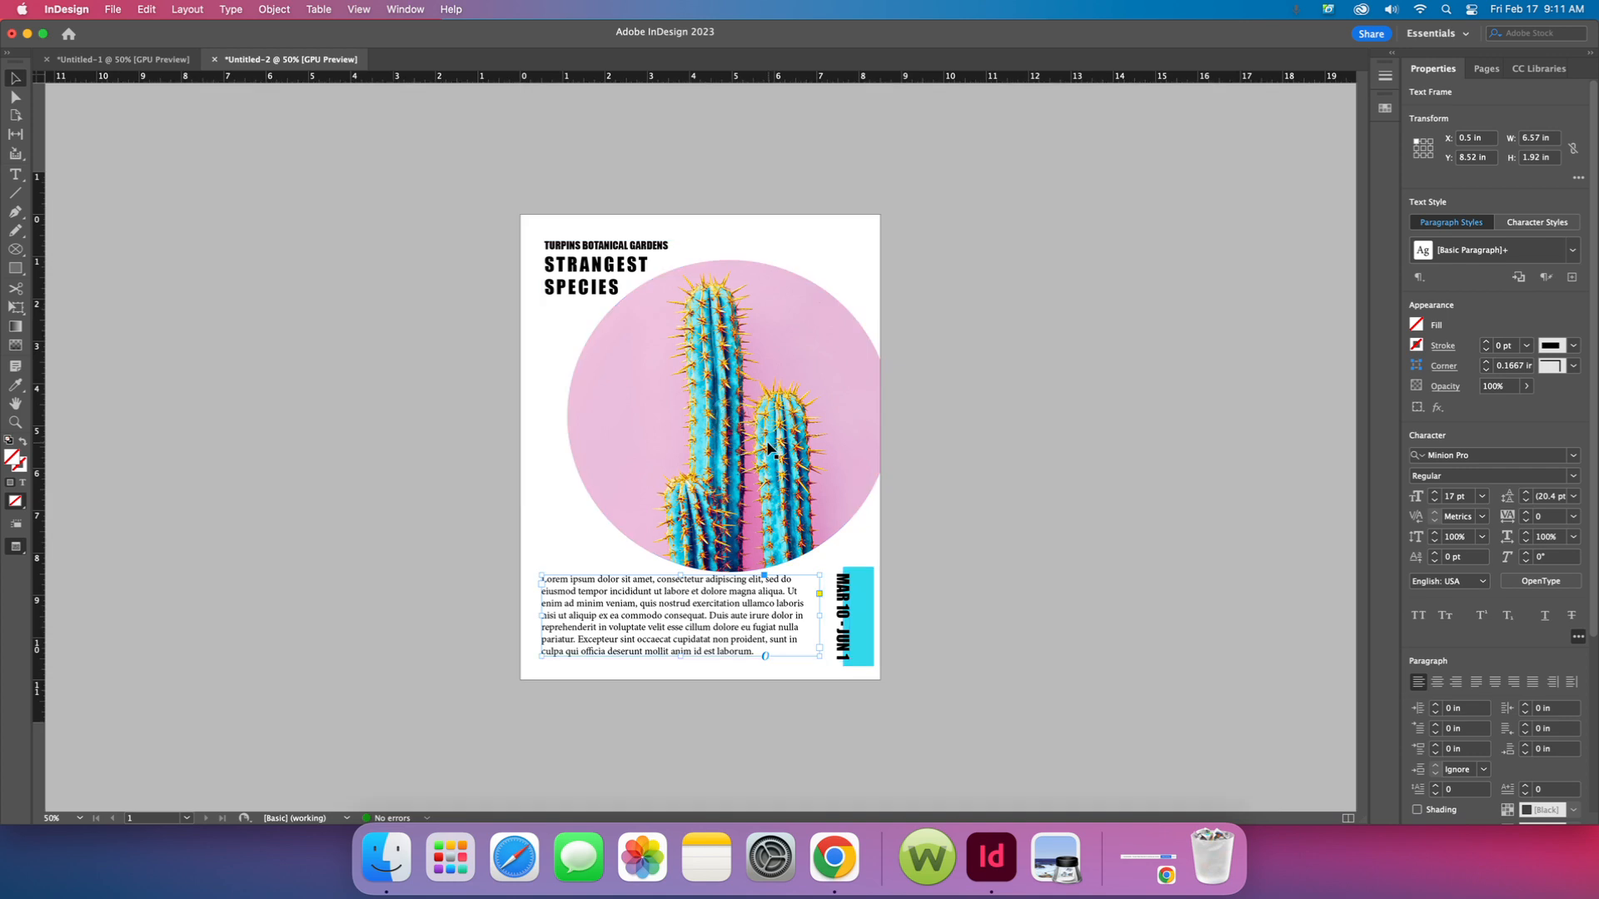
pyautogui.click(1068, 380)
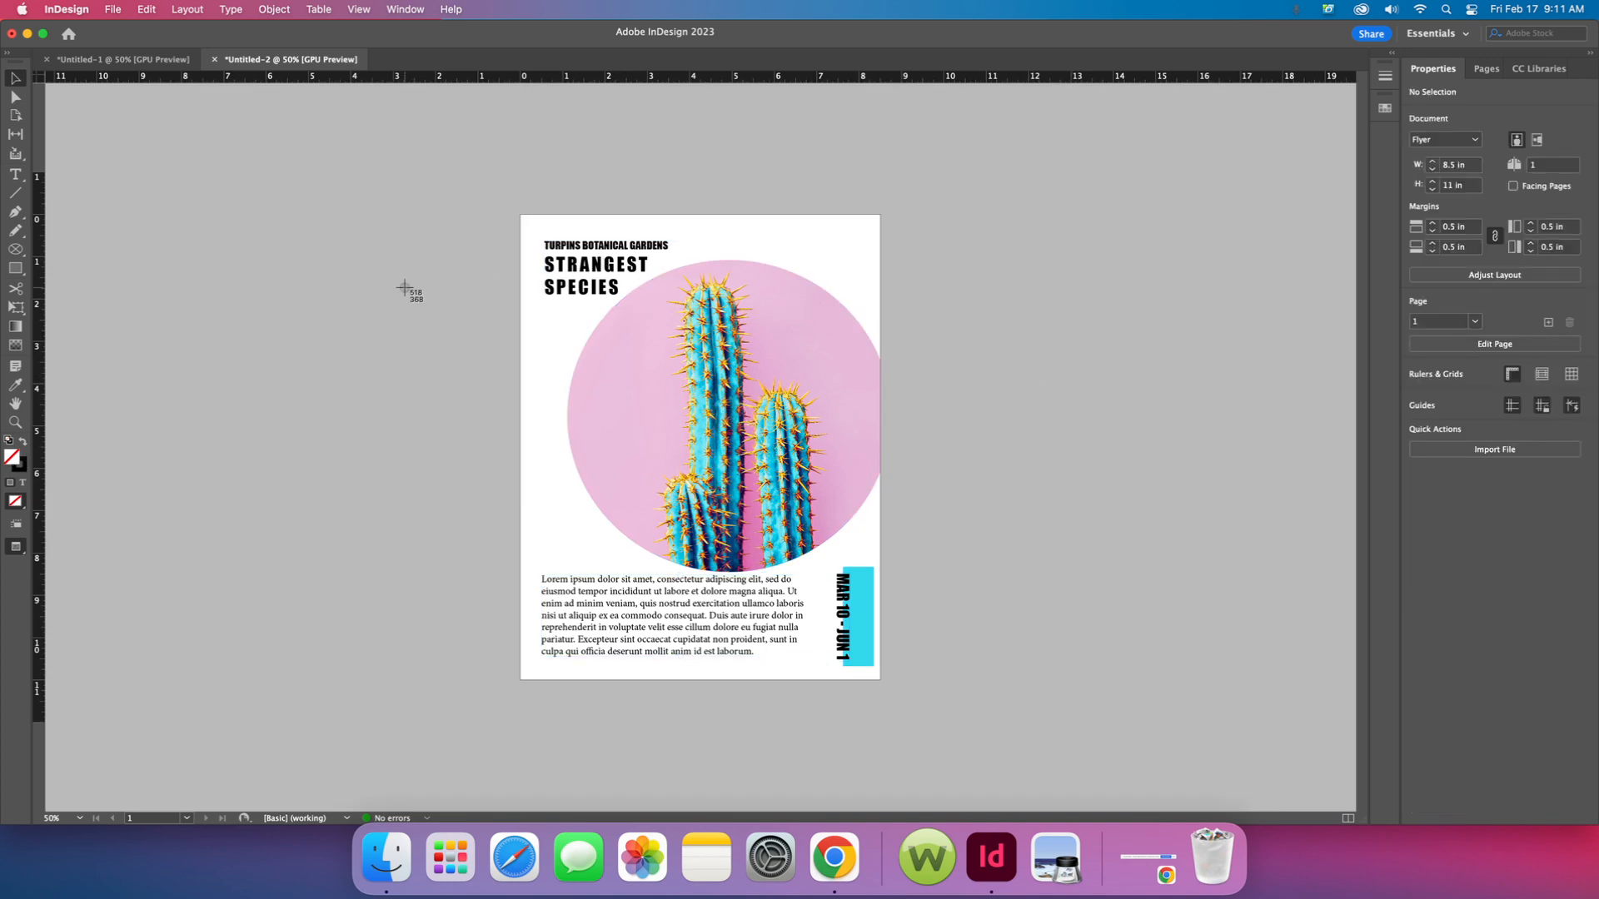
pyautogui.moveTo(504, 207); pyautogui.dragTo(895, 688)
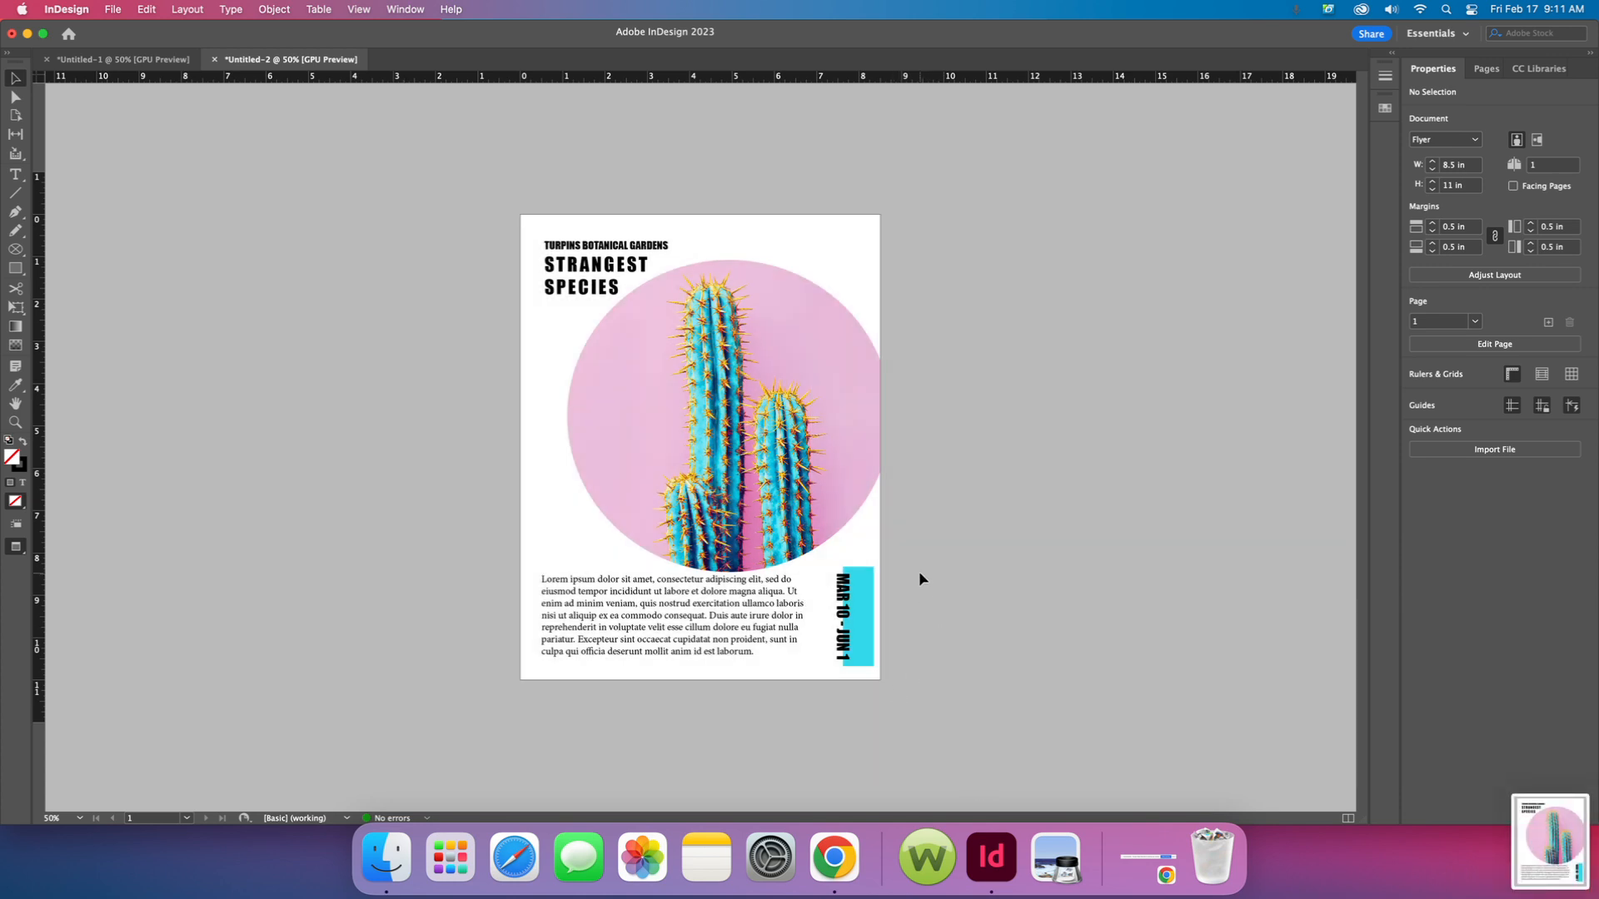
pyautogui.click(112, 9)
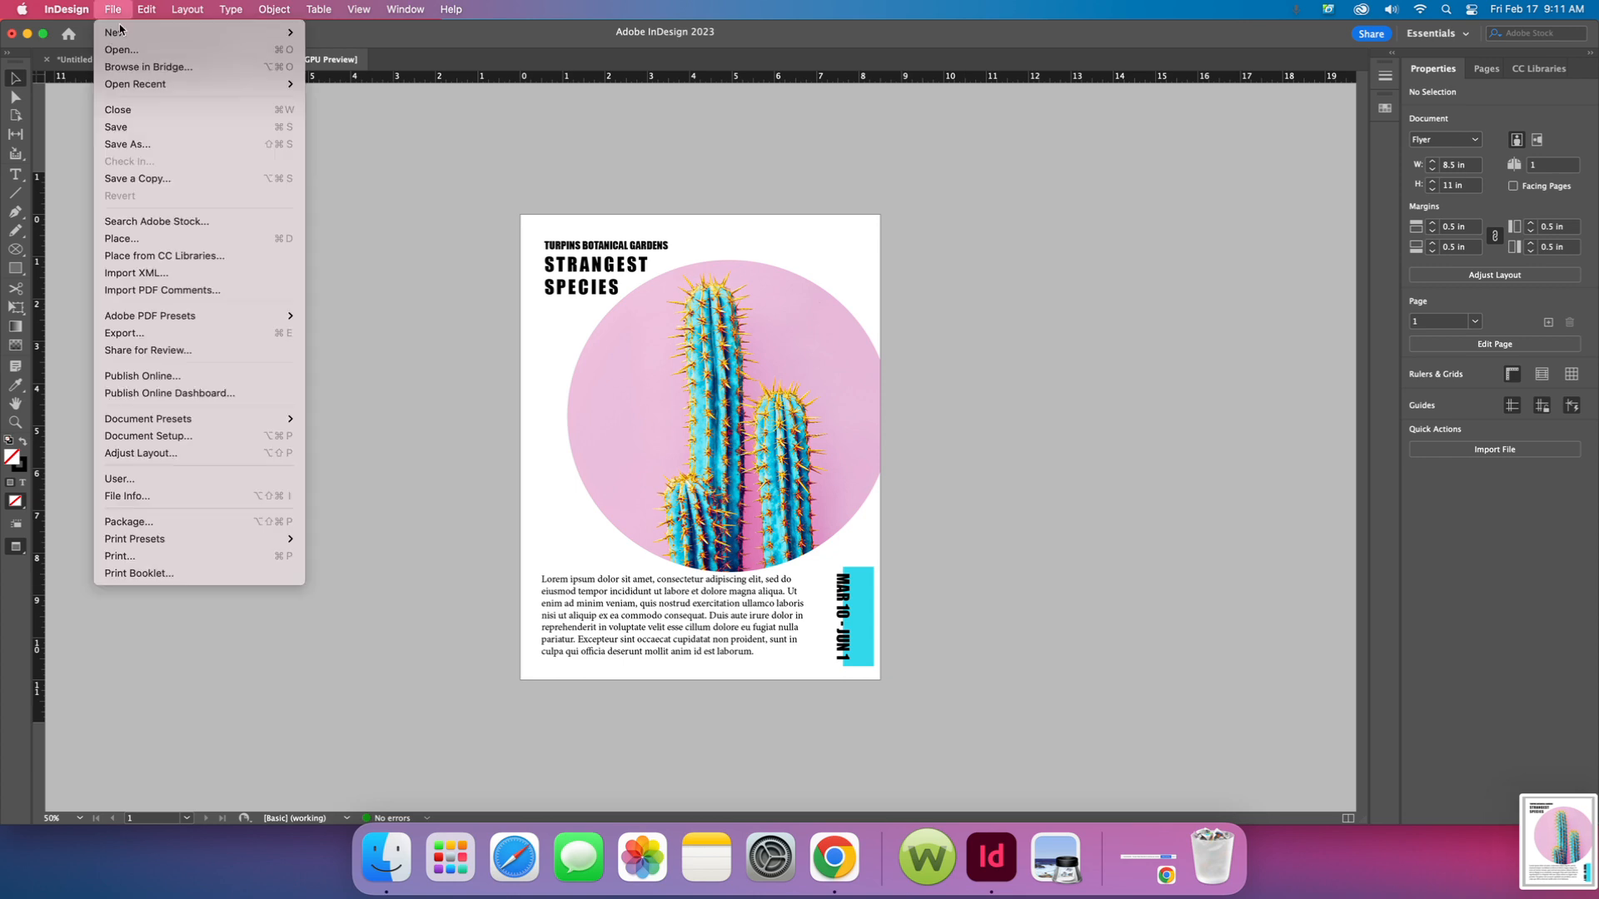
pyautogui.click(531, 140)
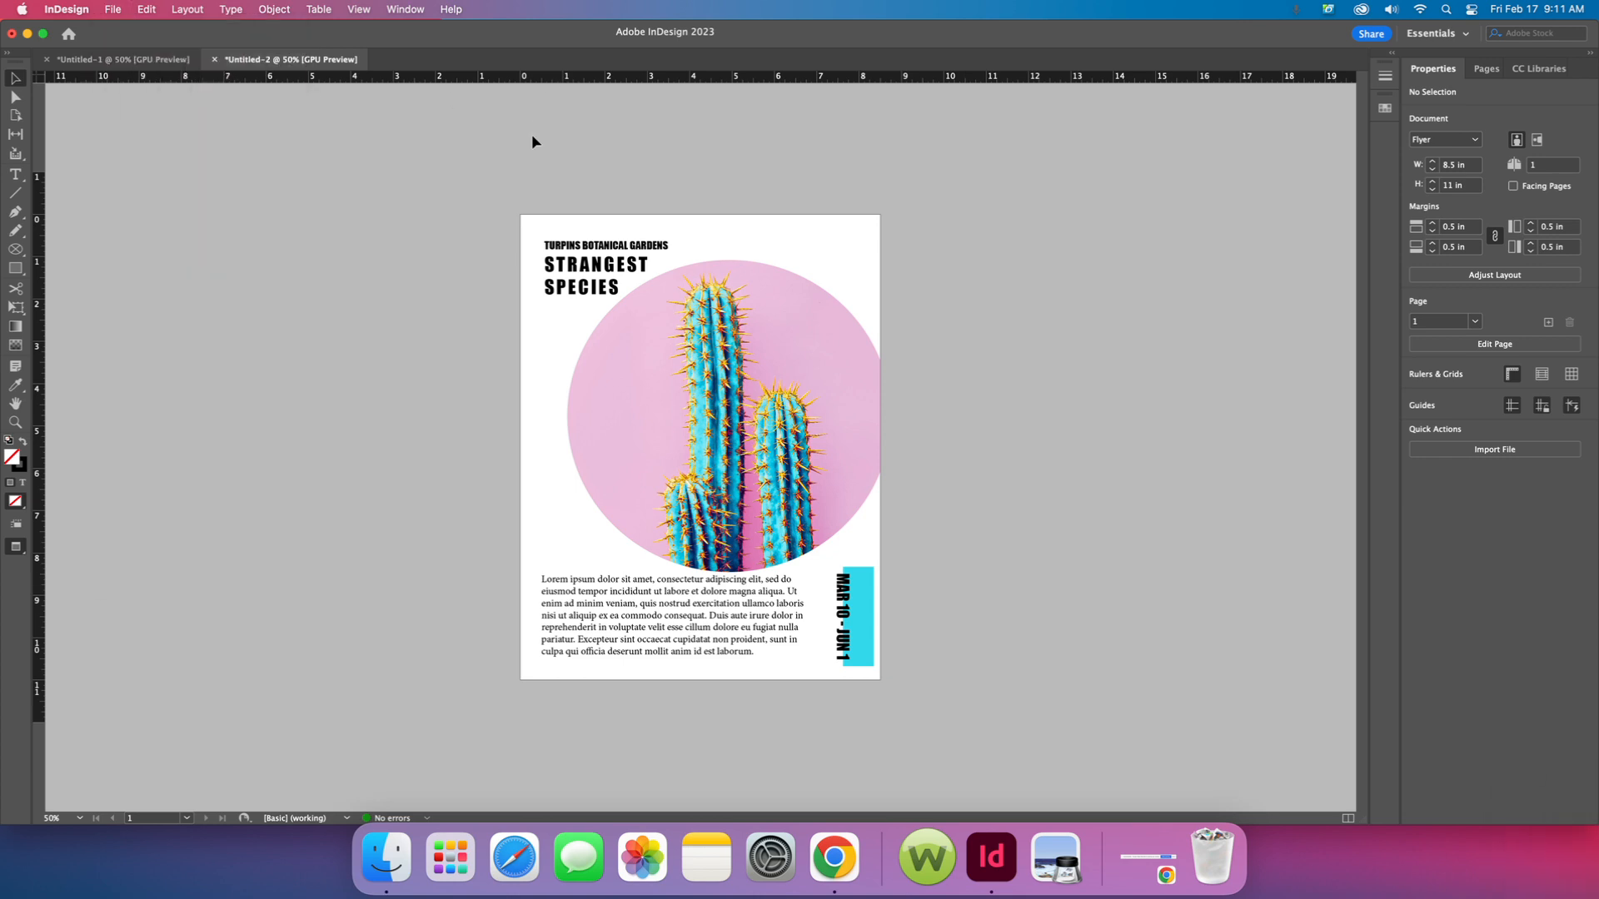
# - Switch to Chrome and read the Ch. 3-6B assignment in the Digital Publication Ch. 3 document
pyautogui.click(850, 869)
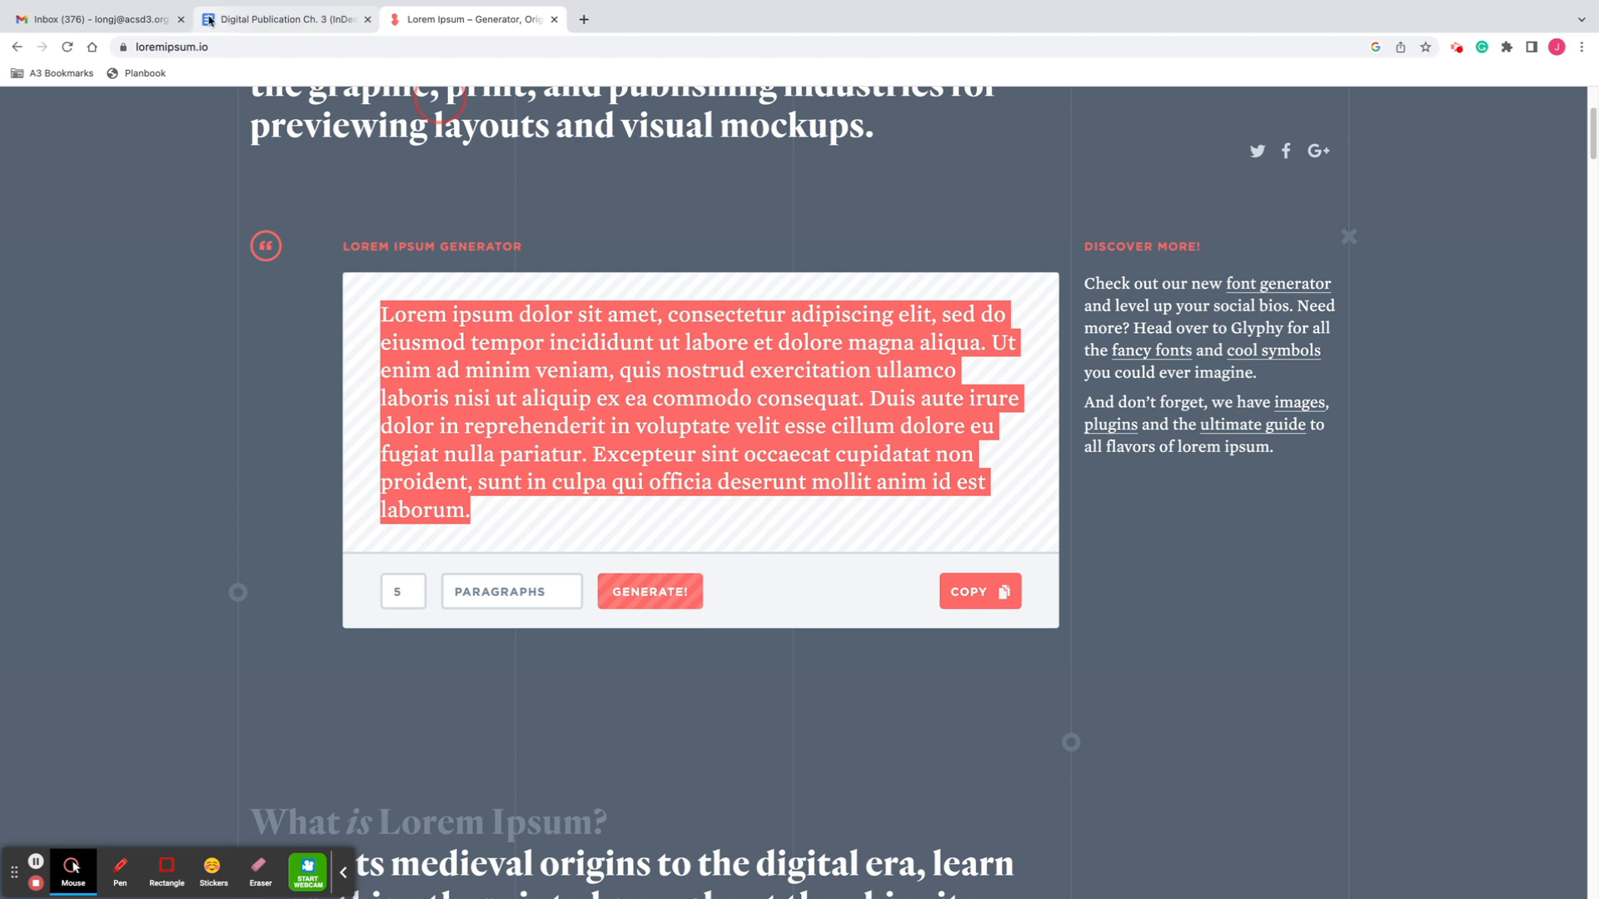
pyautogui.click(283, 20)
pyautogui.scroll(-1, 520, 551)
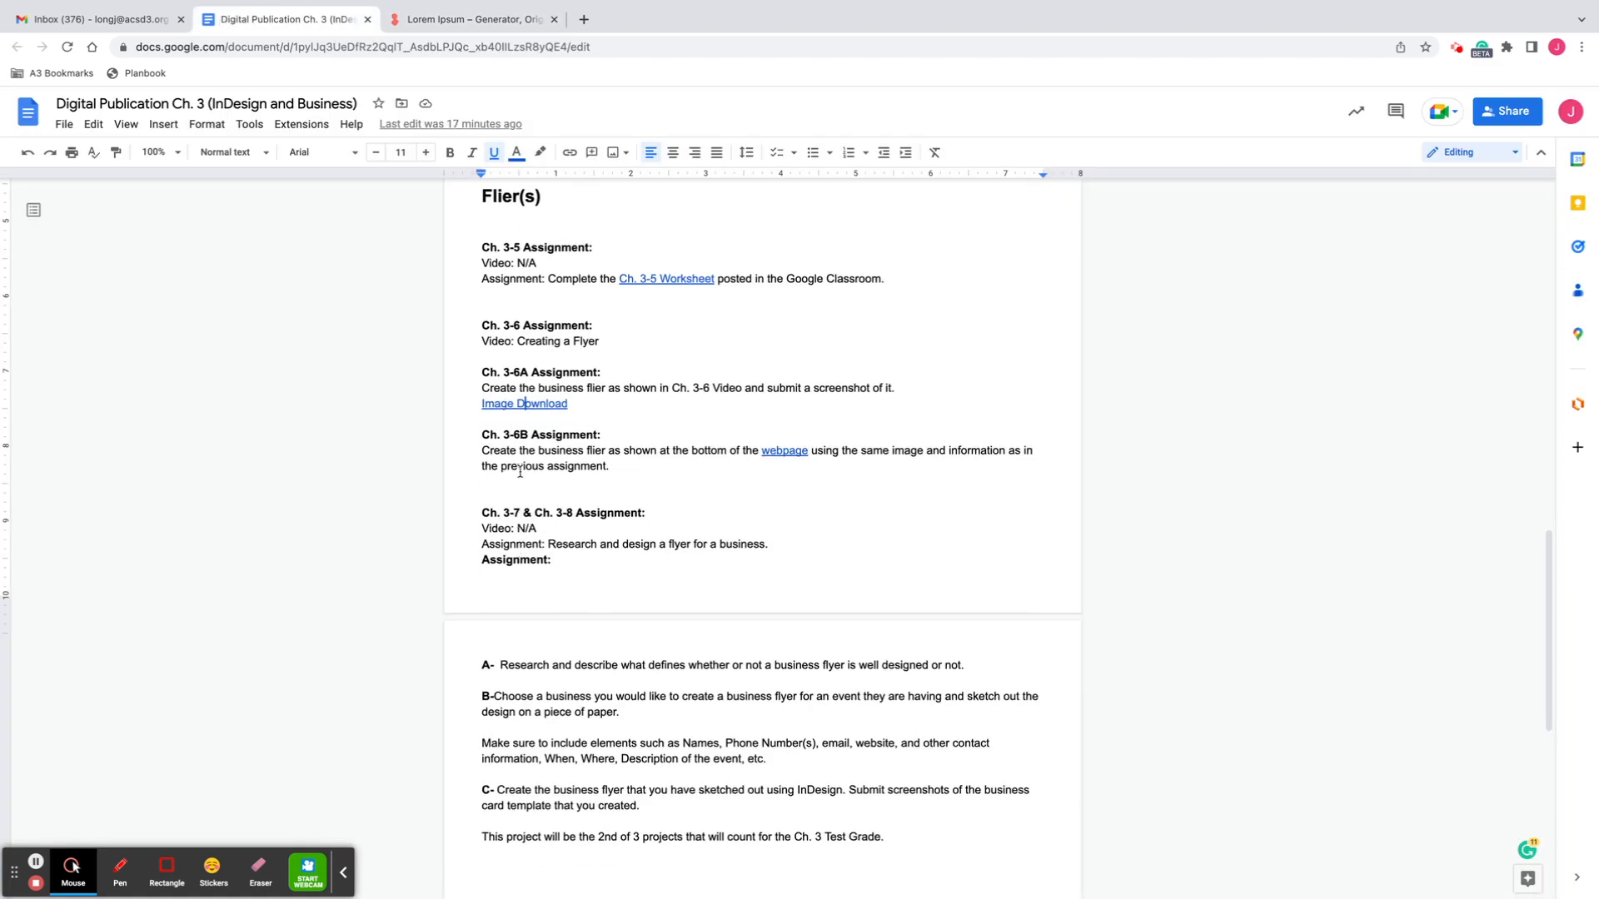
pyautogui.scroll(-1, 553, 585)
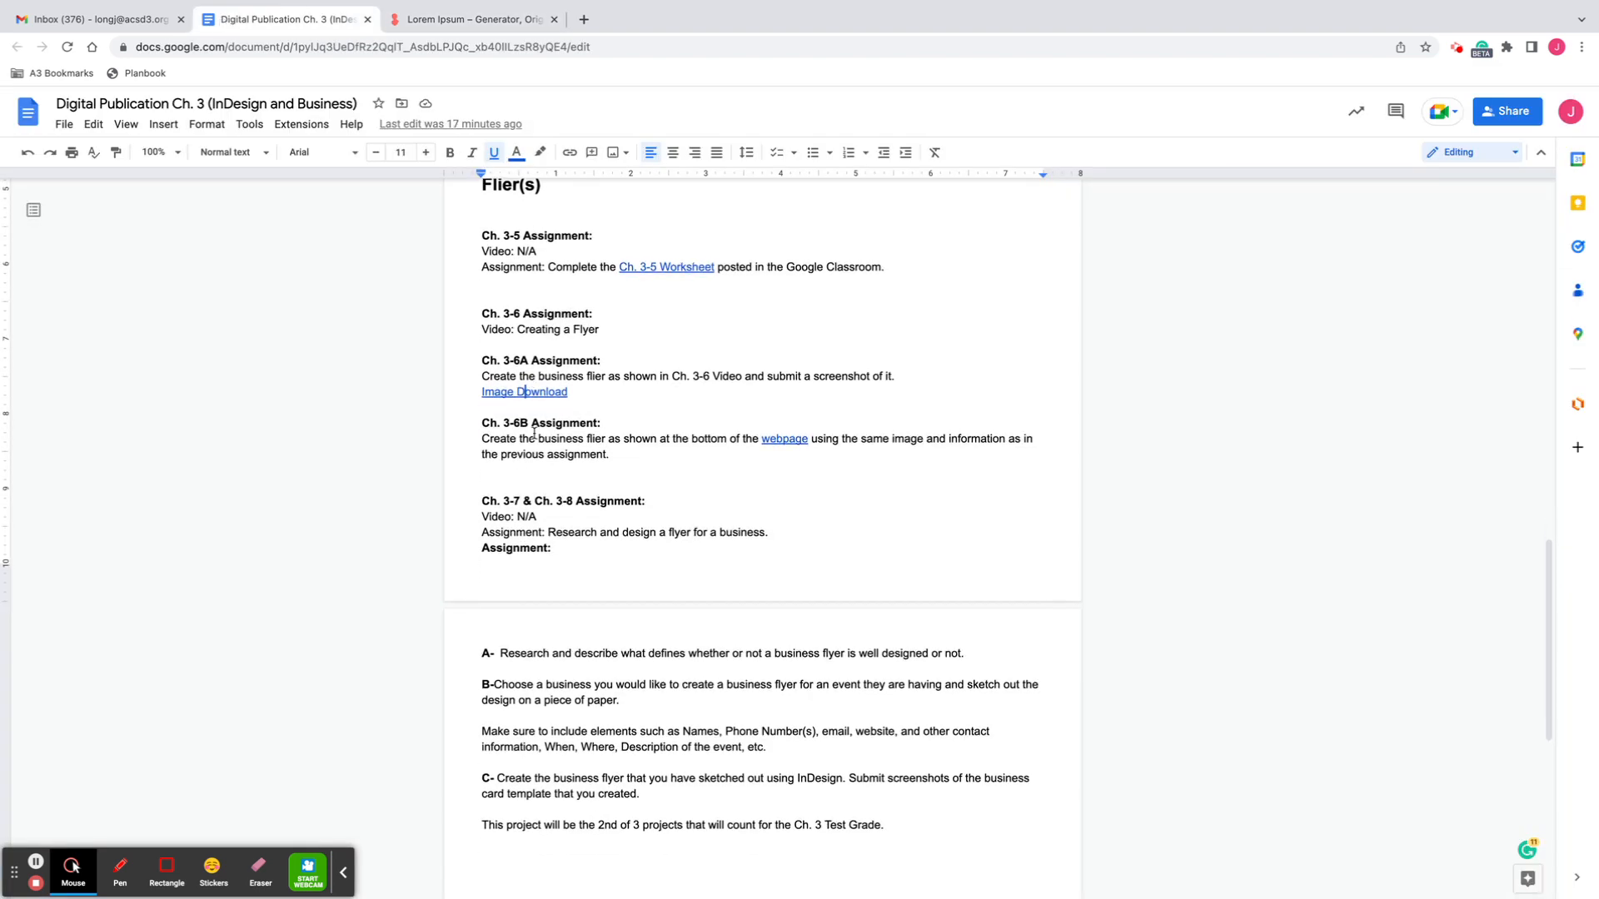
# - Open the webpage linked in the Ch. 3-6B assignment and examine the alternate flyer layouts near its end
pyautogui.click(777, 445)
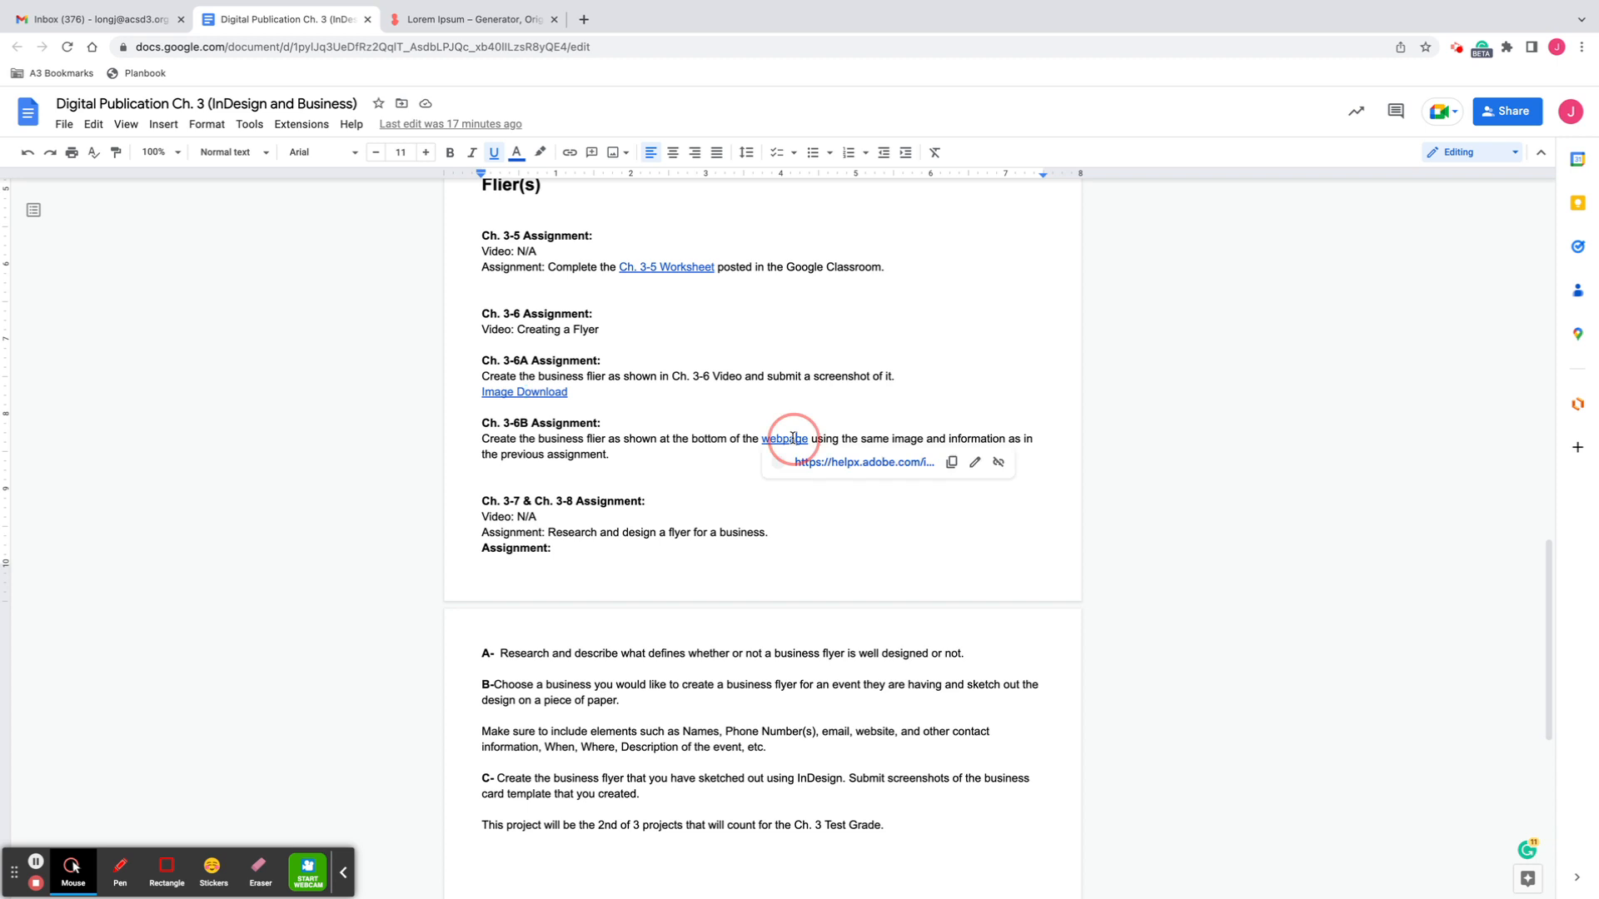
pyautogui.click(798, 456)
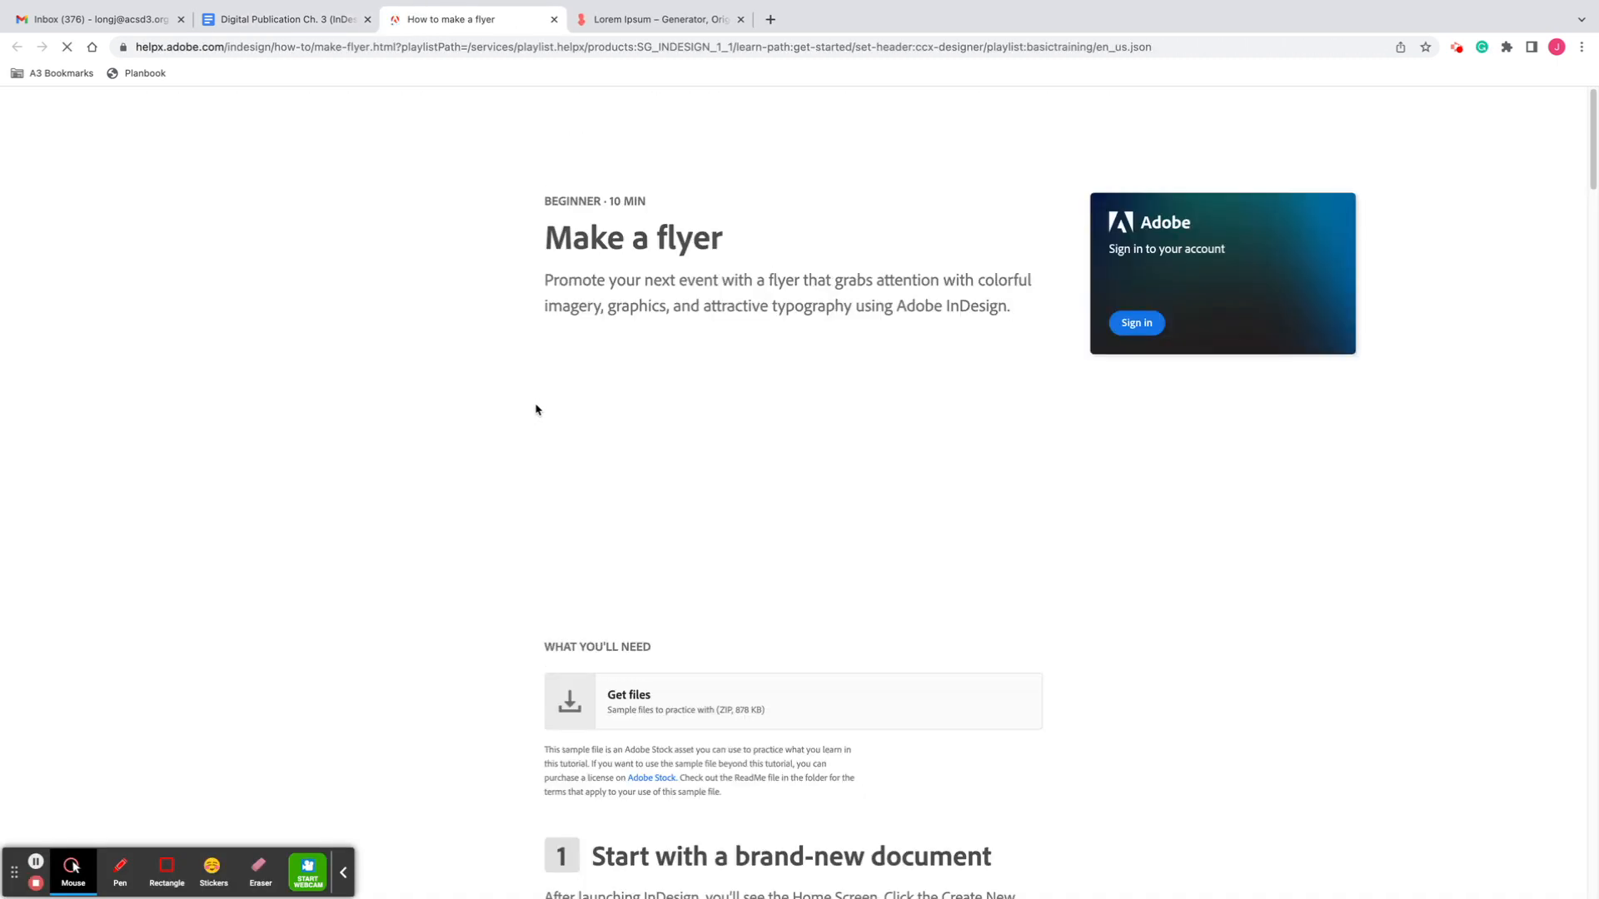
pyautogui.scroll(-20, 552, 446)
pyautogui.scroll(-20, 551, 446)
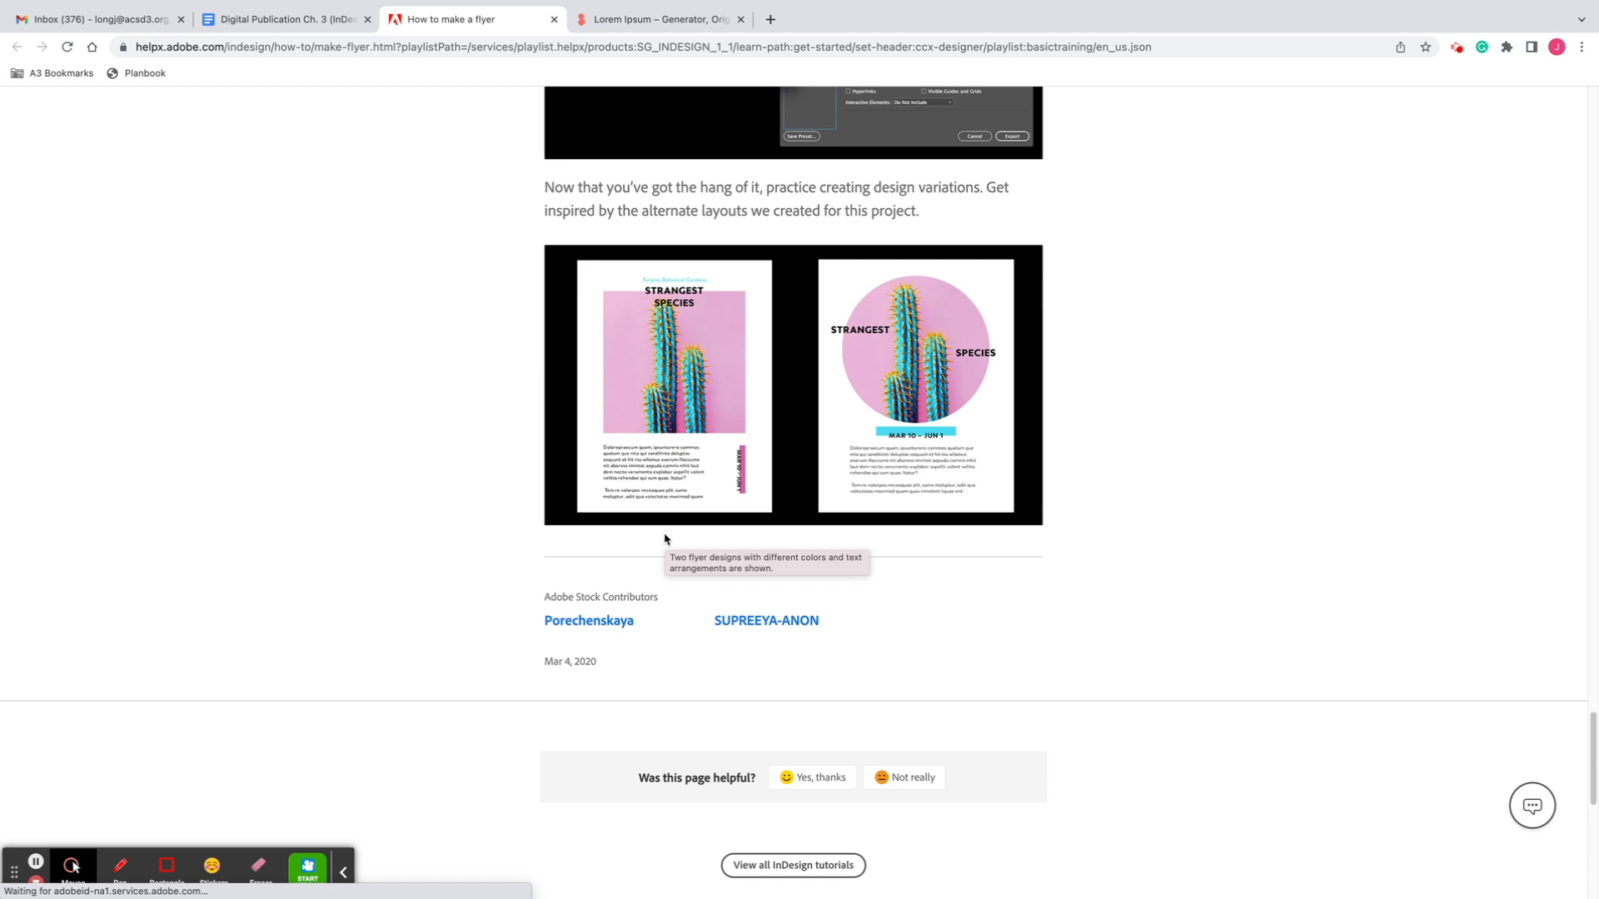
pyautogui.scroll(5, 666, 539)
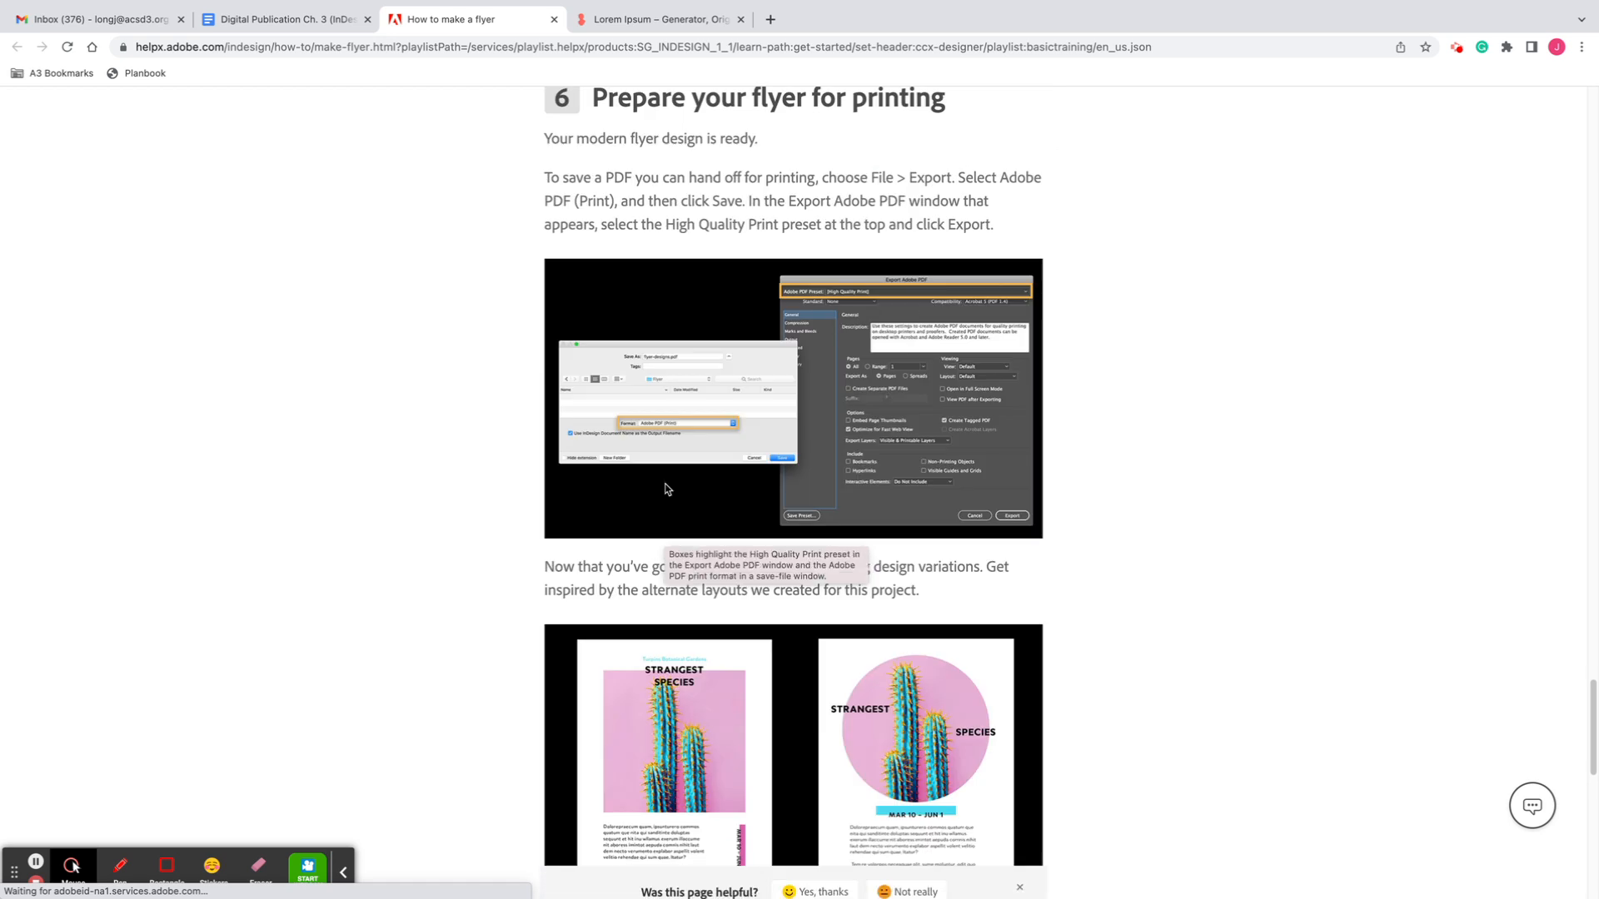
pyautogui.scroll(-8, 666, 548)
pyautogui.scroll(5, 667, 551)
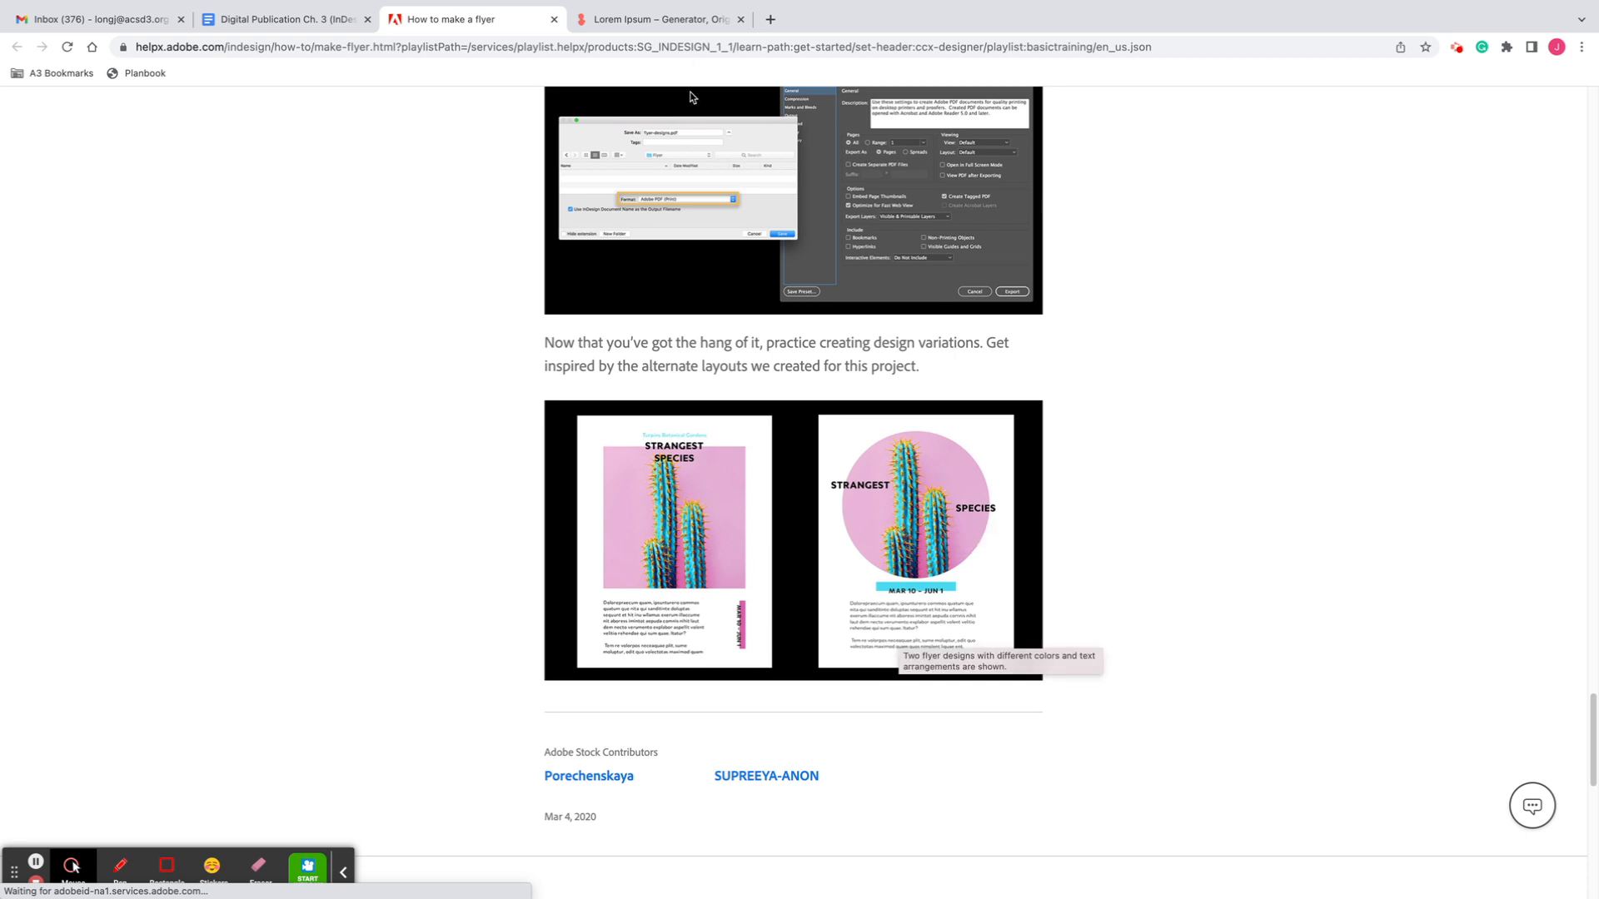
# - Close the Lorem Ipsum page and return to the Digital Publication Ch. 3 assignment document
pyautogui.click(740, 19)
pyautogui.click(243, 23)
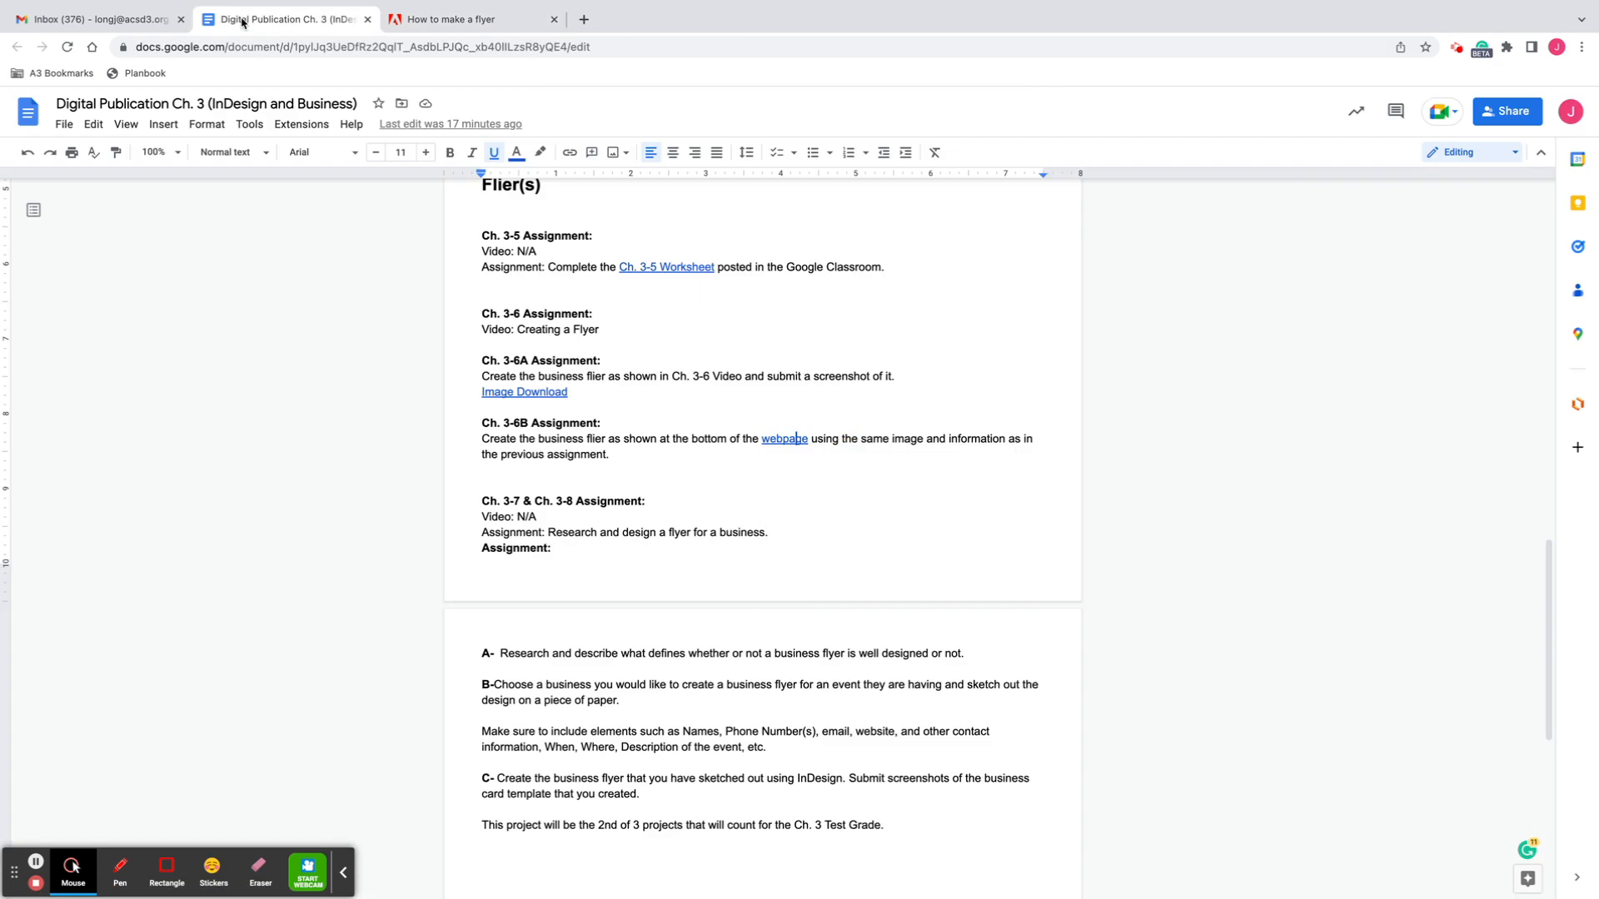